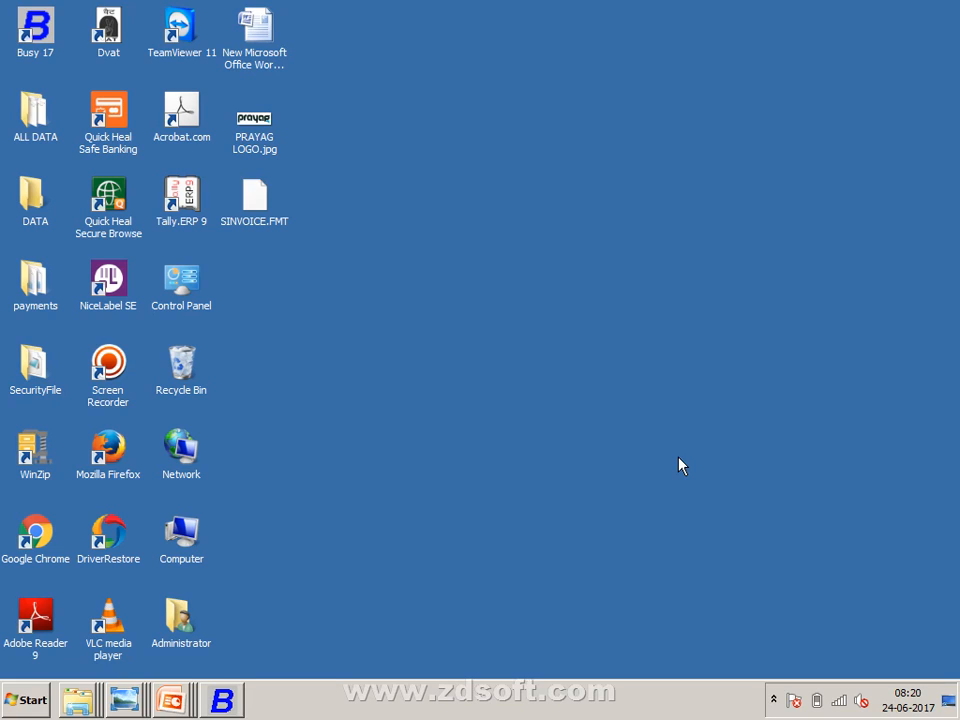
- Switch from the desktop to the Busy 17 window
{"action": "key", "text": "alt+Tab"}
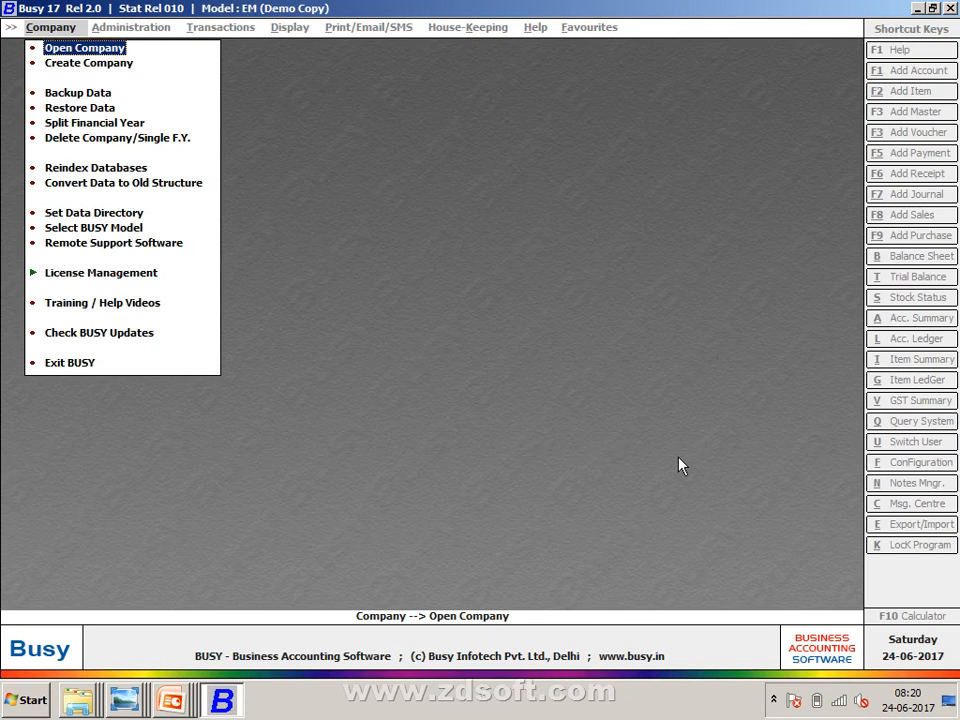
- Start Create Company, then cycle windows to the scanned notes image in Photo Viewer
{"action": "key", "text": "Down"}
{"action": "key", "text": "Return"}
{"action": "key", "text": "alt+Tab"}
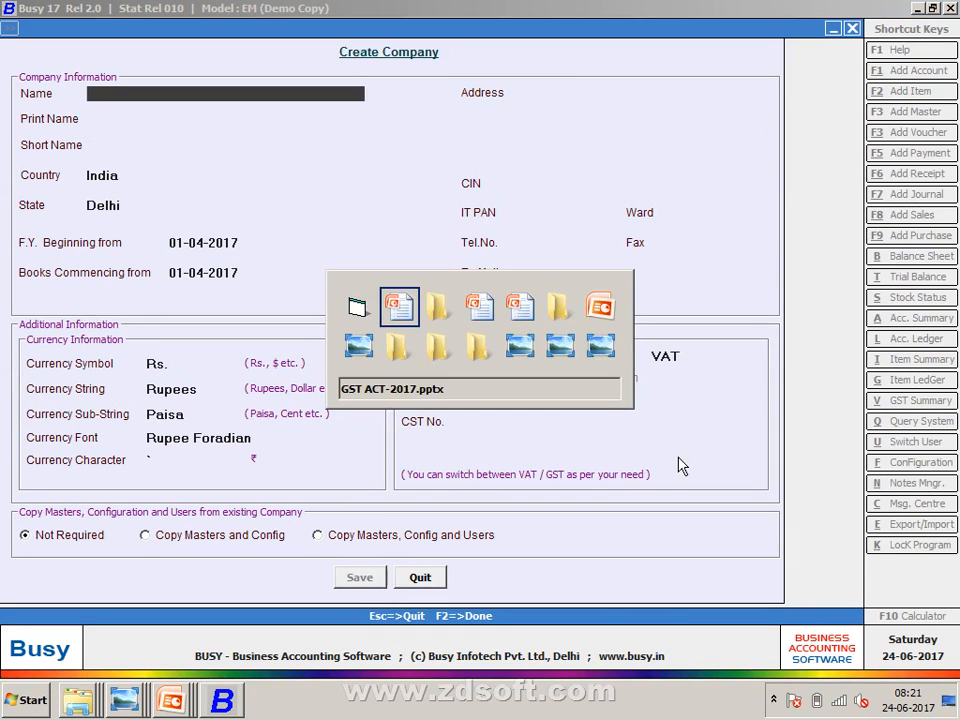
{"action": "key", "text": "alt+Tab"}
{"action": "key", "text": "alt+Tab"}
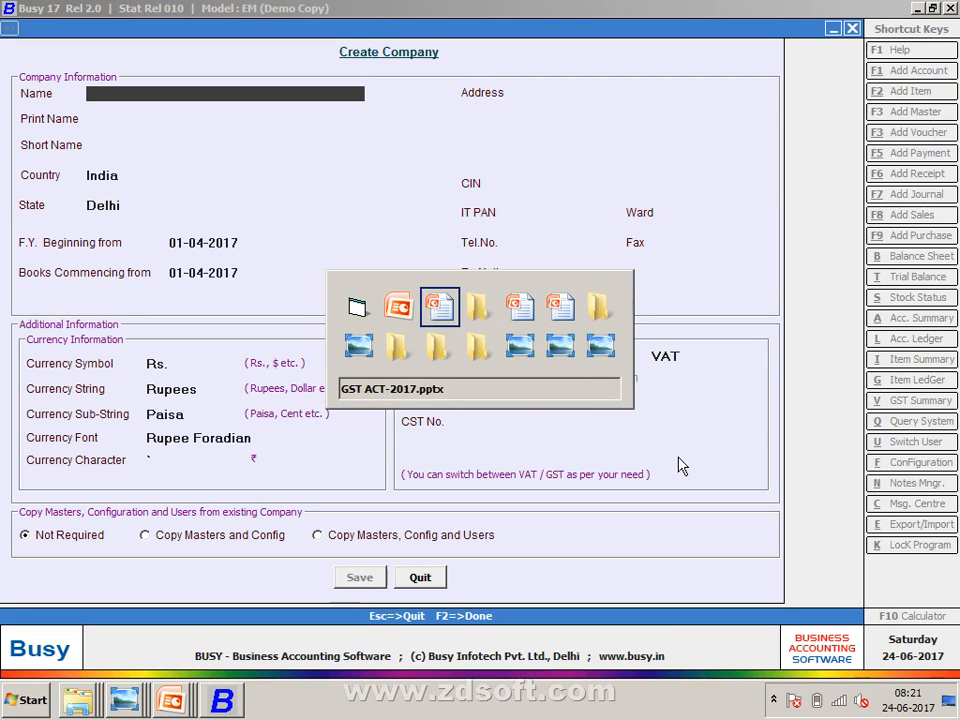
{"action": "key", "text": "alt+Tab"}
{"action": "key", "text": "alt+Tab"}
{"action": "key", "text": "alt+Tab"}
{"action": "key", "text": "alt+Tab"}
{"action": "key", "text": "alt+Tab"}
{"action": "key", "text": "alt+Tab"}
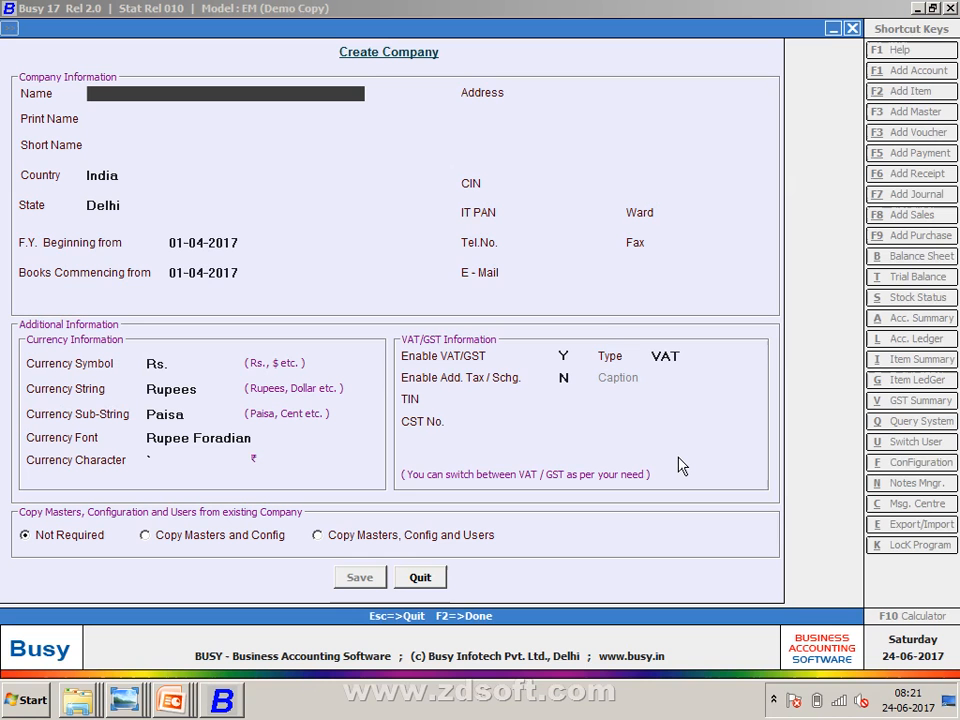
{"action": "key", "text": "alt+Tab"}
{"action": "key", "text": "alt+Tab"}
{"action": "key", "text": "alt+Tab"}
{"action": "key", "text": "alt+Tab"}
{"action": "key", "text": "alt+Tab"}
{"action": "key", "text": "alt+Tab"}
{"action": "key", "text": "alt+Tab"}
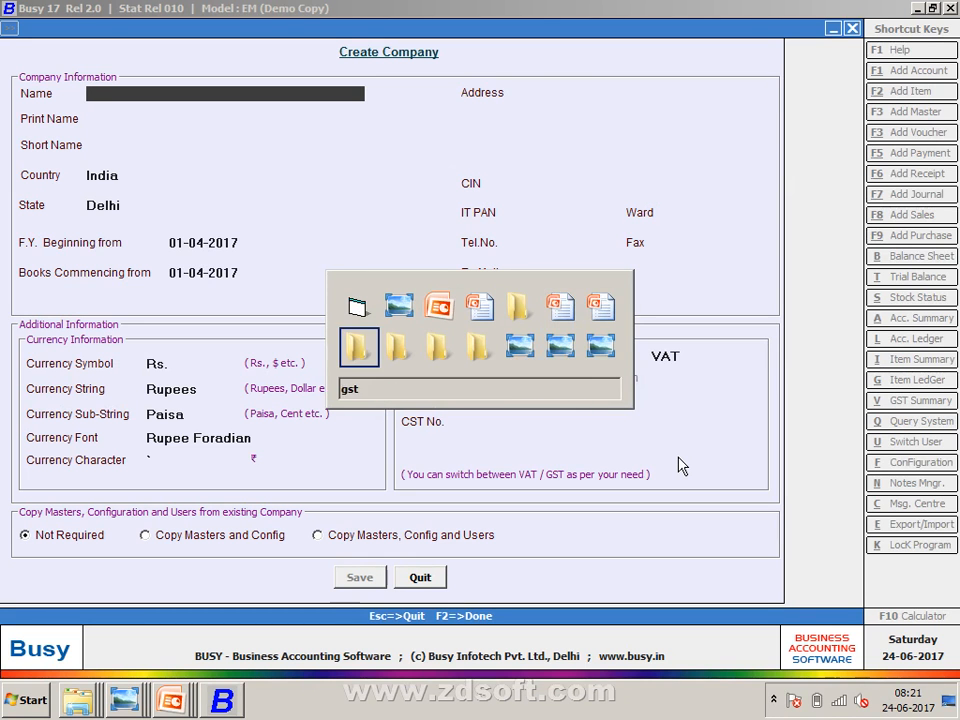
{"action": "key", "text": "alt+Tab"}
{"action": "key", "text": "alt+Tab"}
{"action": "key", "text": "alt+Tab"}
{"action": "key", "text": "alt+Tab"}
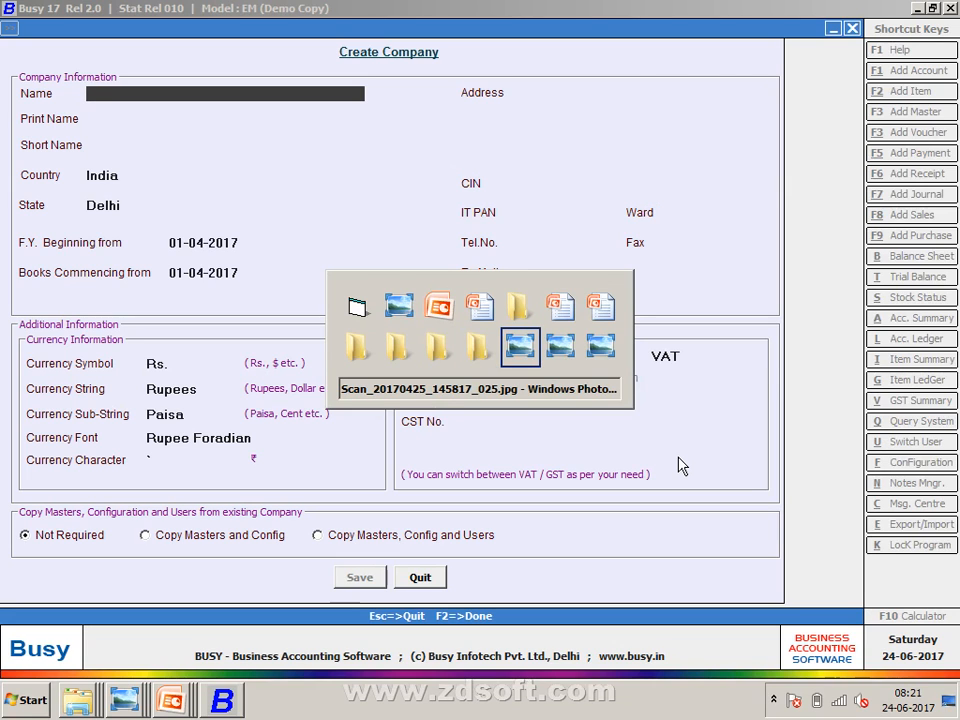
{"action": "key", "text": "alt+Tab"}
{"action": "key", "text": "alt+Tab"}
{"action": "key", "text": "alt+Tab"}
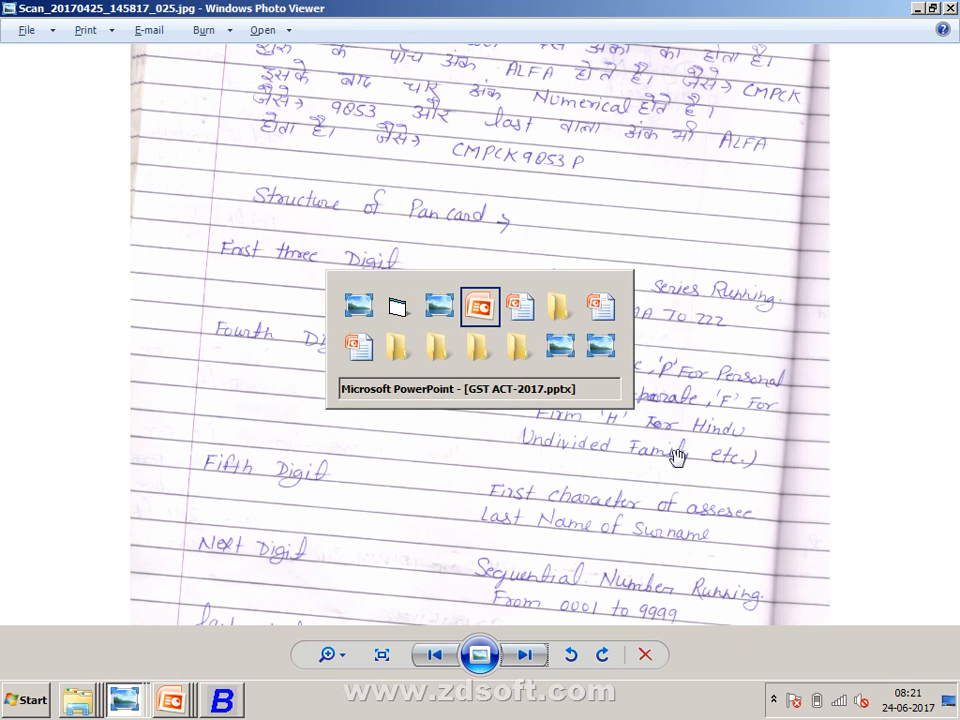
{"action": "key", "text": "alt+Tab"}
{"action": "key", "text": "alt+Tab"}
{"action": "key", "text": "alt+Tab"}
{"action": "key", "text": "alt+Tab"}
{"action": "key", "text": "alt+Tab"}
{"action": "key", "text": "alt+Tab"}
{"action": "key", "text": "alt+Tab"}
{"action": "key", "text": "alt+Tab"}
{"action": "key", "text": "alt+Tab"}
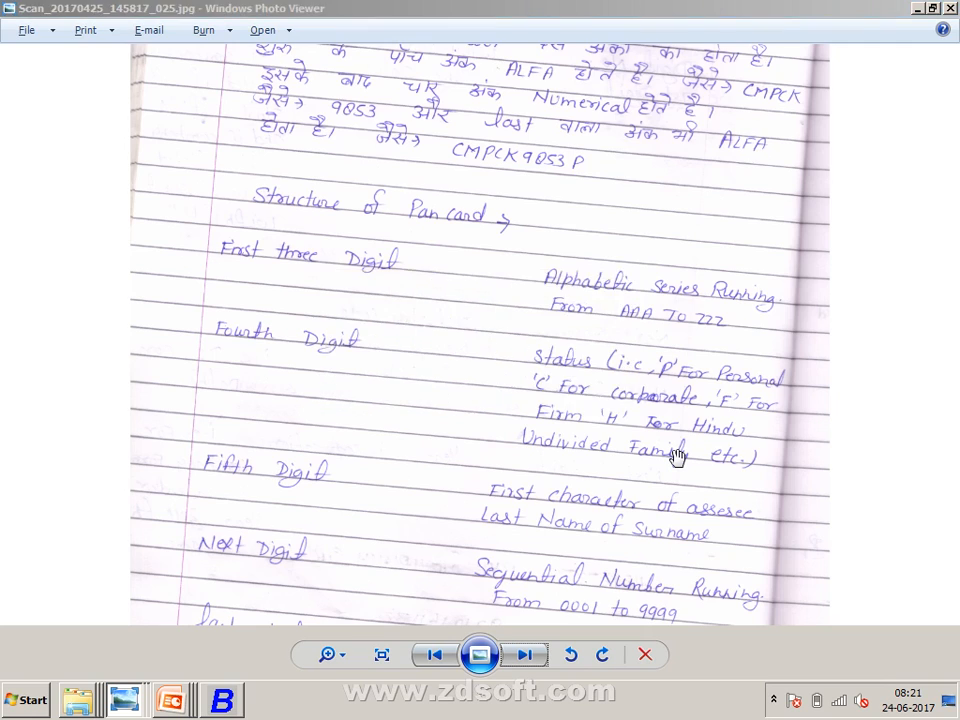
- Bring up the Capture-1.JPG company details image, then return to the Create Company form
{"action": "key", "text": "alt+Tab"}
{"action": "key", "text": "alt+Tab"}
{"action": "key", "text": "alt+Tab"}
{"action": "key", "text": "alt+Tab"}
{"action": "key", "text": "alt+Tab"}
{"action": "key", "text": "alt+Tab"}
{"action": "key", "text": "alt+Tab"}
{"action": "key", "text": "alt+Tab"}
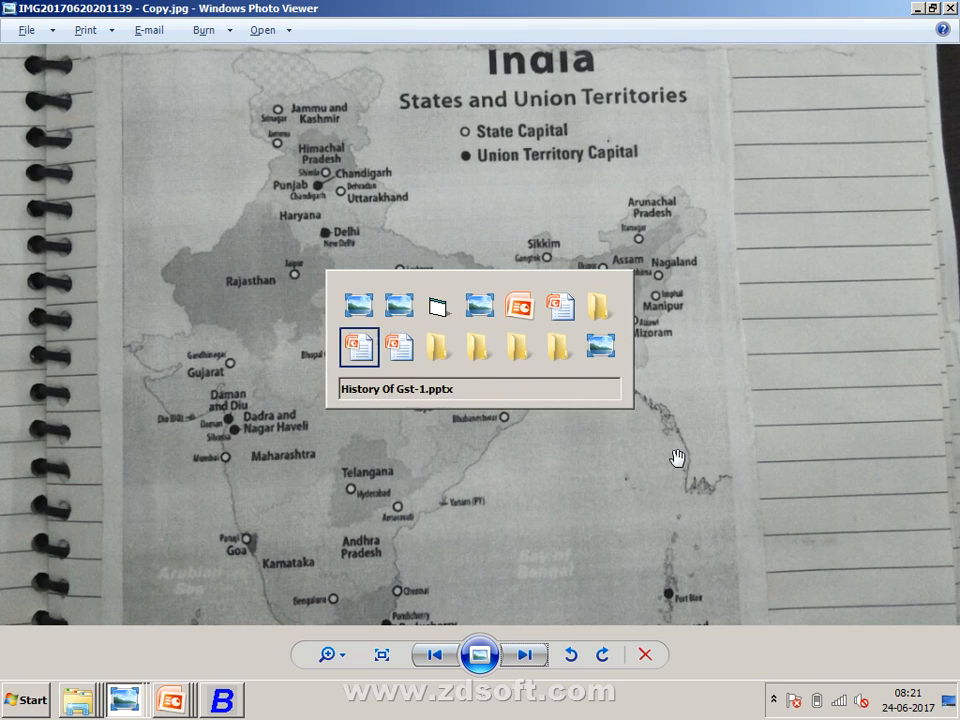
{"action": "key", "text": "alt+Tab"}
{"action": "key", "text": "alt+Tab"}
{"action": "key", "text": "alt+Tab"}
{"action": "key", "text": "alt+Tab"}
{"action": "key", "text": "alt+Tab"}
{"action": "key", "text": "alt+Tab"}
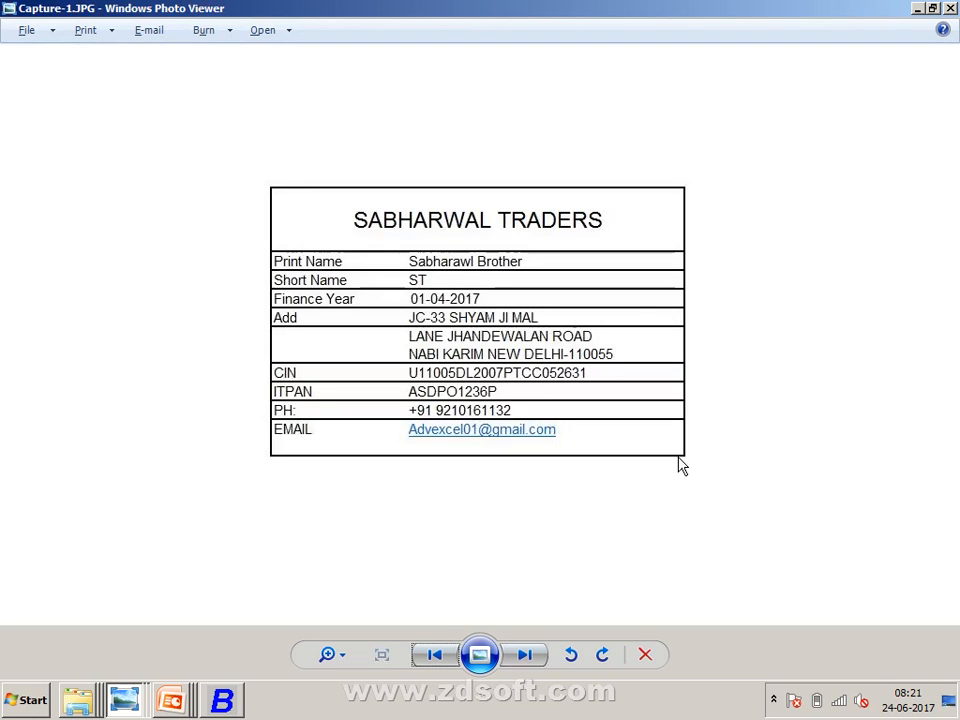
{"action": "left_click", "coordinate": [224, 699]}
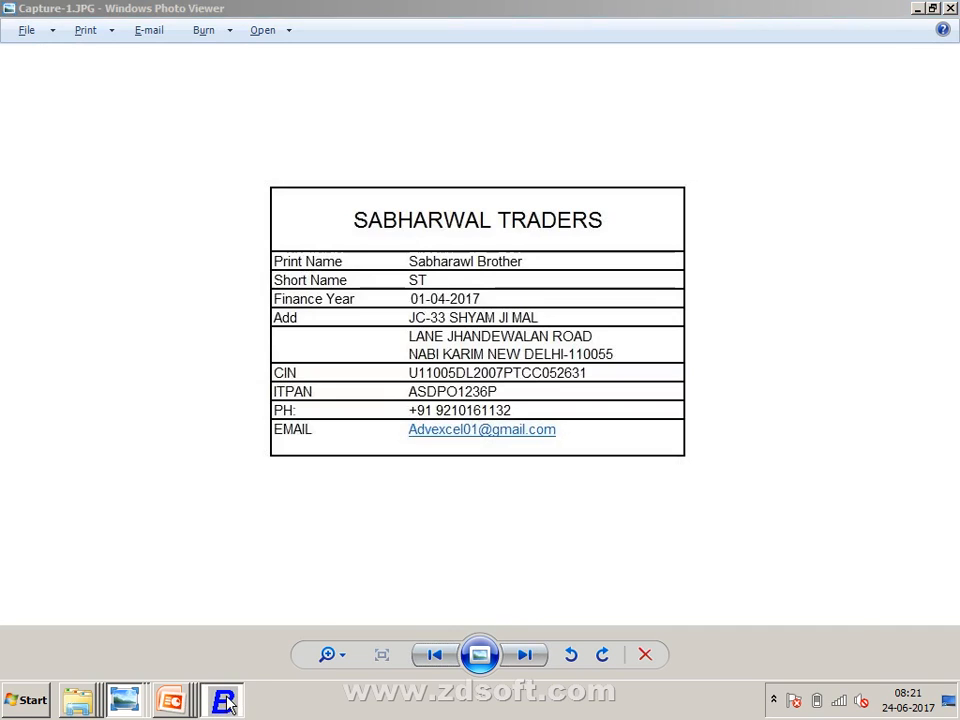
{"action": "left_click", "coordinate": [226, 700]}
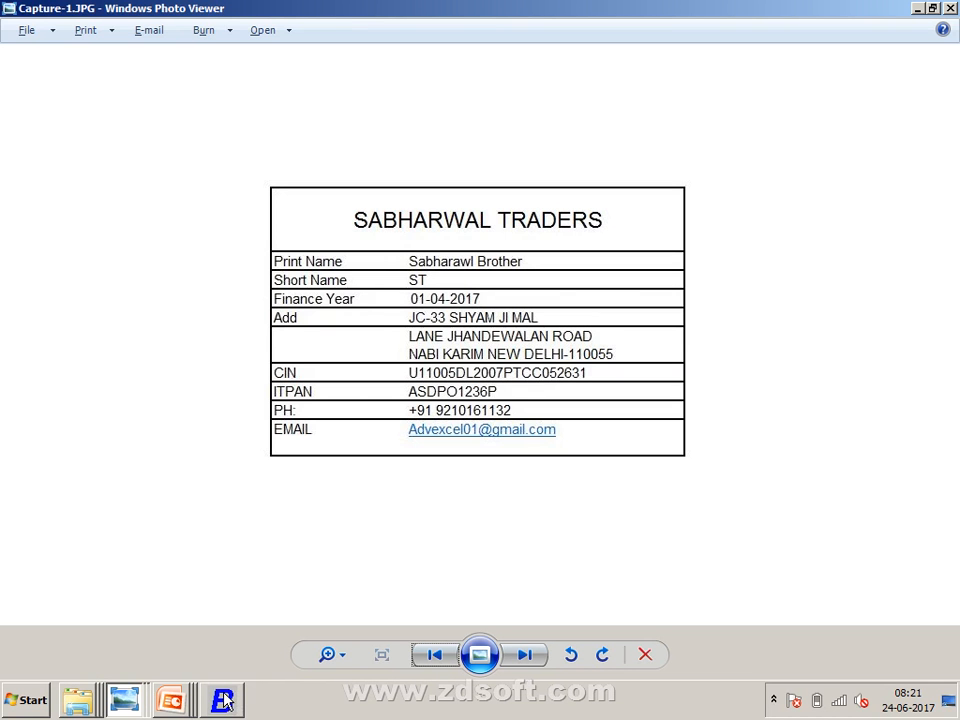
{"action": "key", "text": "alt+Tab"}
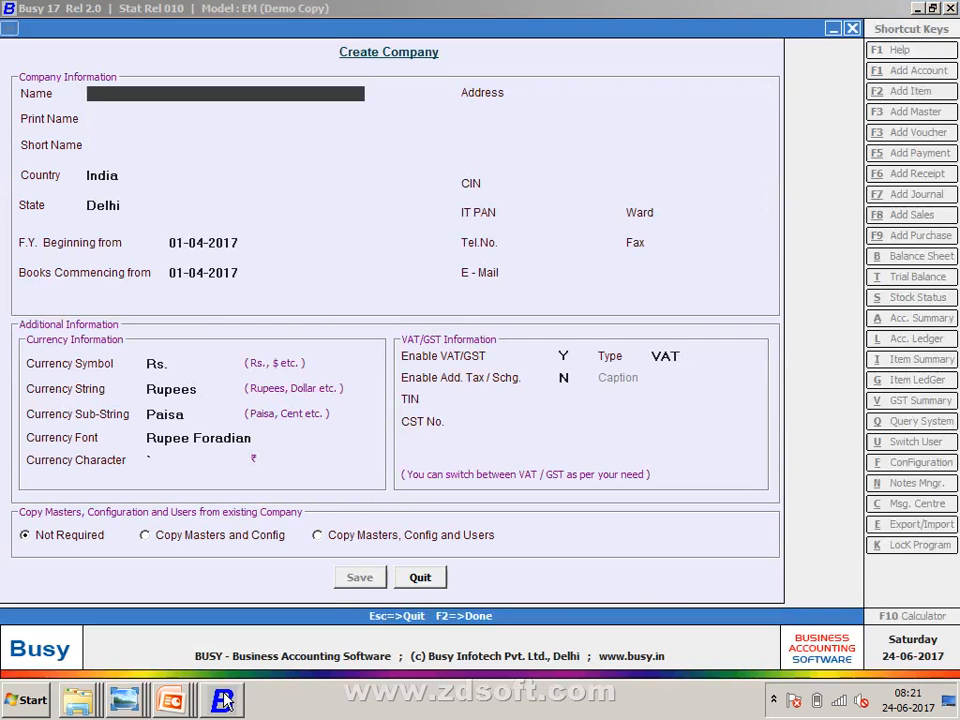
- Enter company name 'Sabharwal Traders' with country India and state Delhi
{"action": "type", "text": "sabharwal tr"}
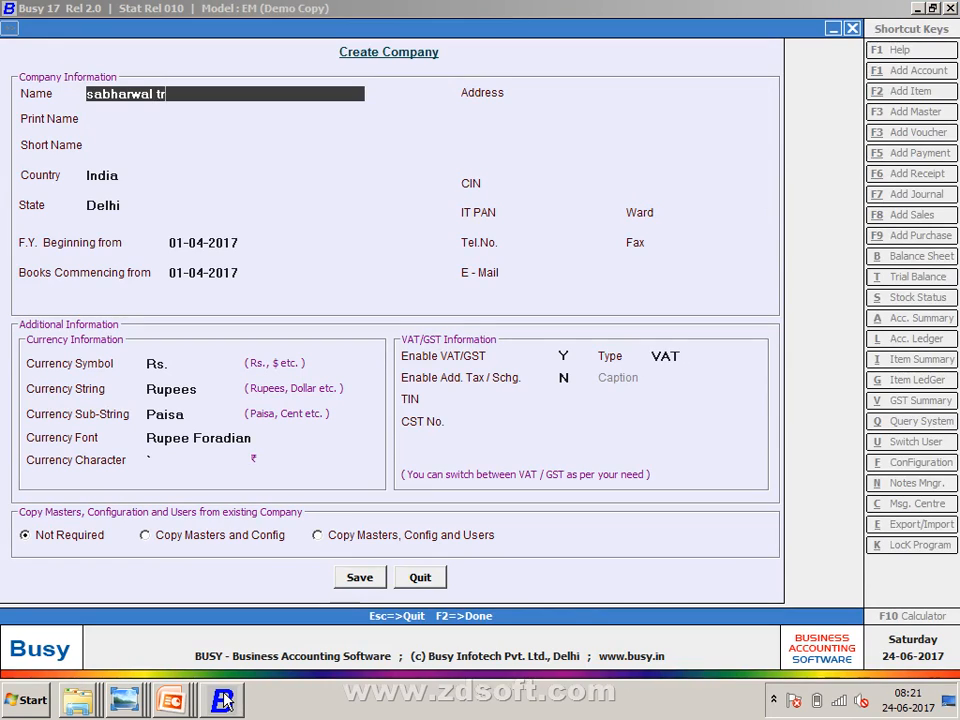
{"action": "type", "text": "aders......"}
{"action": "key", "text": "Return"}
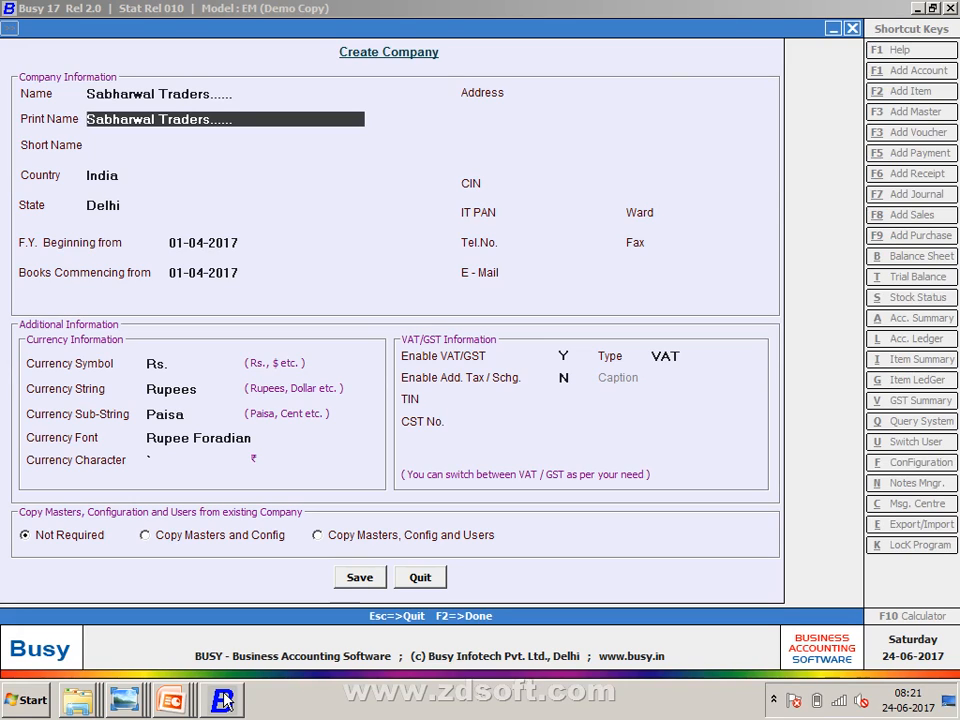
{"action": "key", "text": "Return"}
{"action": "key", "text": "Return"}
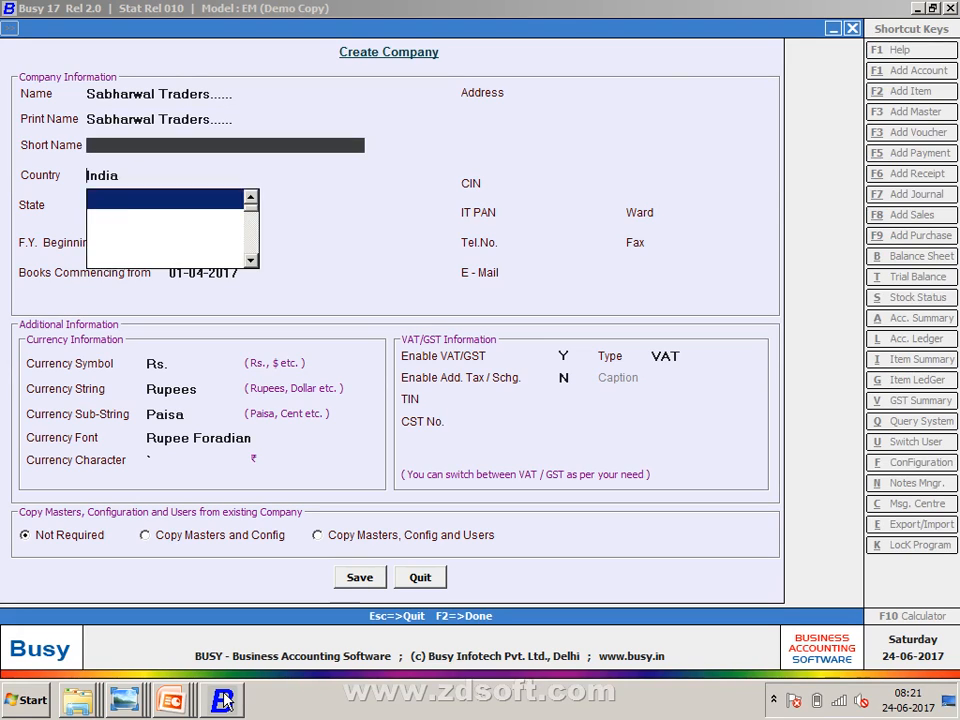
{"action": "key", "text": "alt+Tab"}
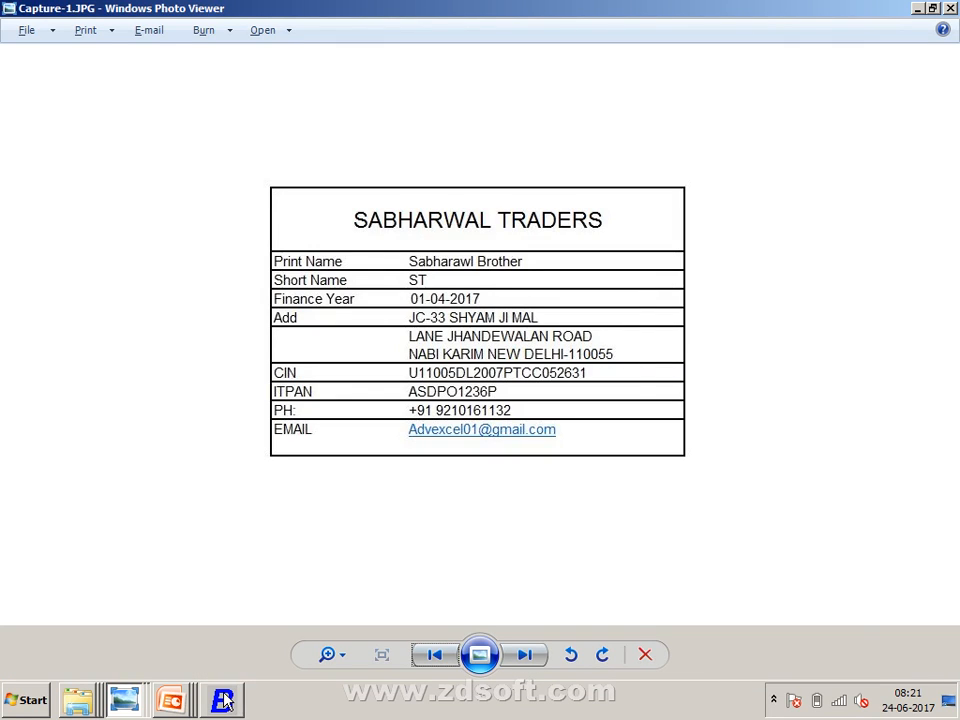
{"action": "key", "text": "alt+Tab"}
{"action": "key", "text": "Down"}
{"action": "key", "text": "Down"}
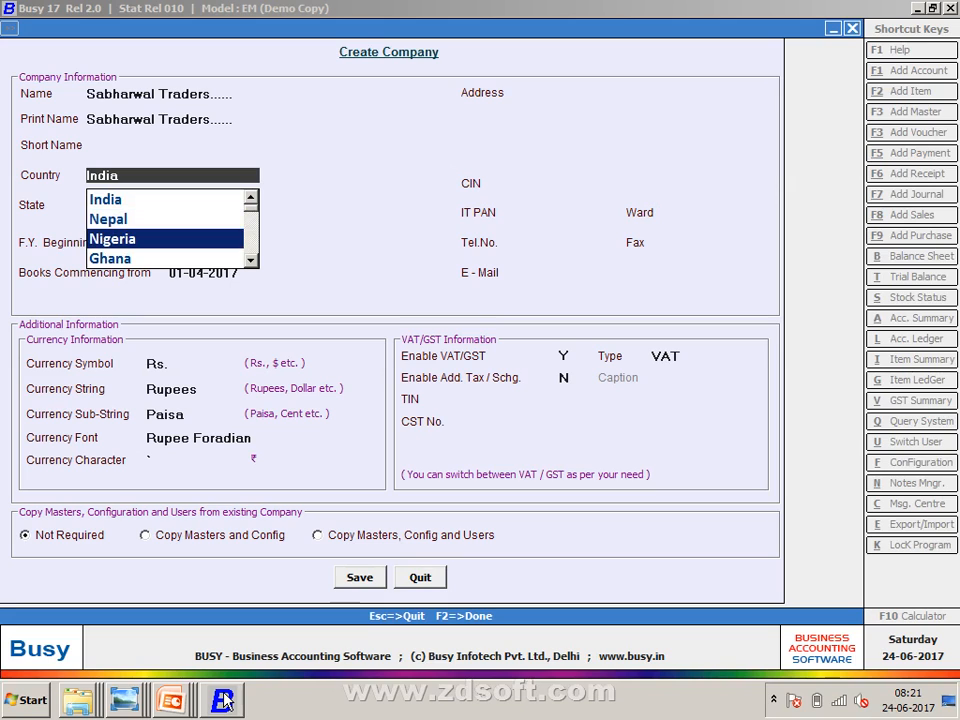
{"action": "key", "text": "Up"}
{"action": "key", "text": "Up"}
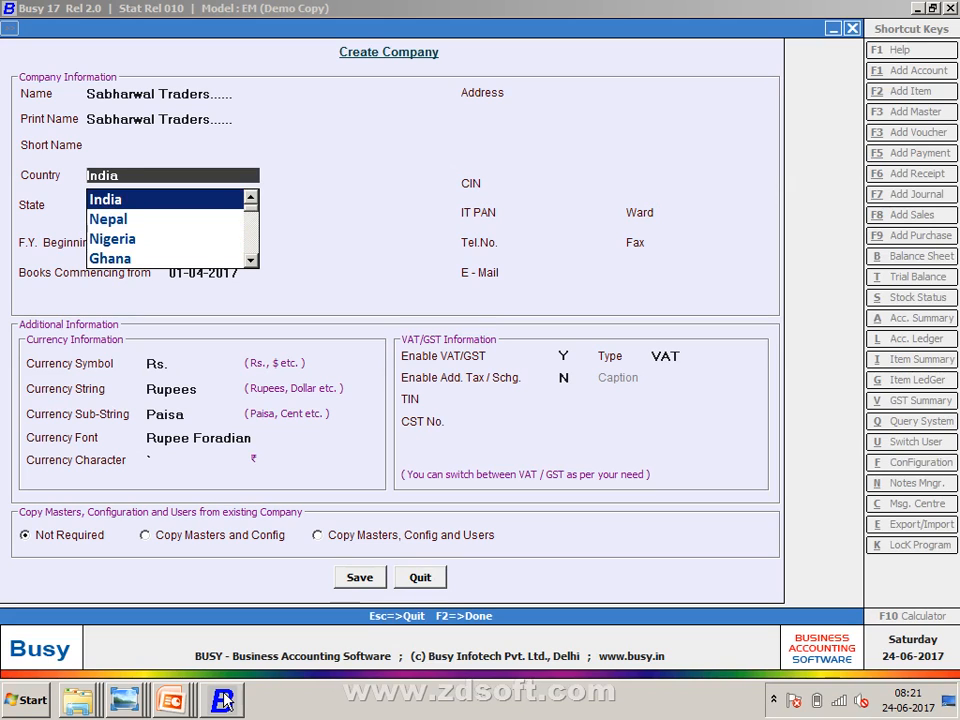
{"action": "key", "text": "Return"}
{"action": "key", "text": "Return"}
{"action": "key", "text": "Return"}
{"action": "key", "text": "Return"}
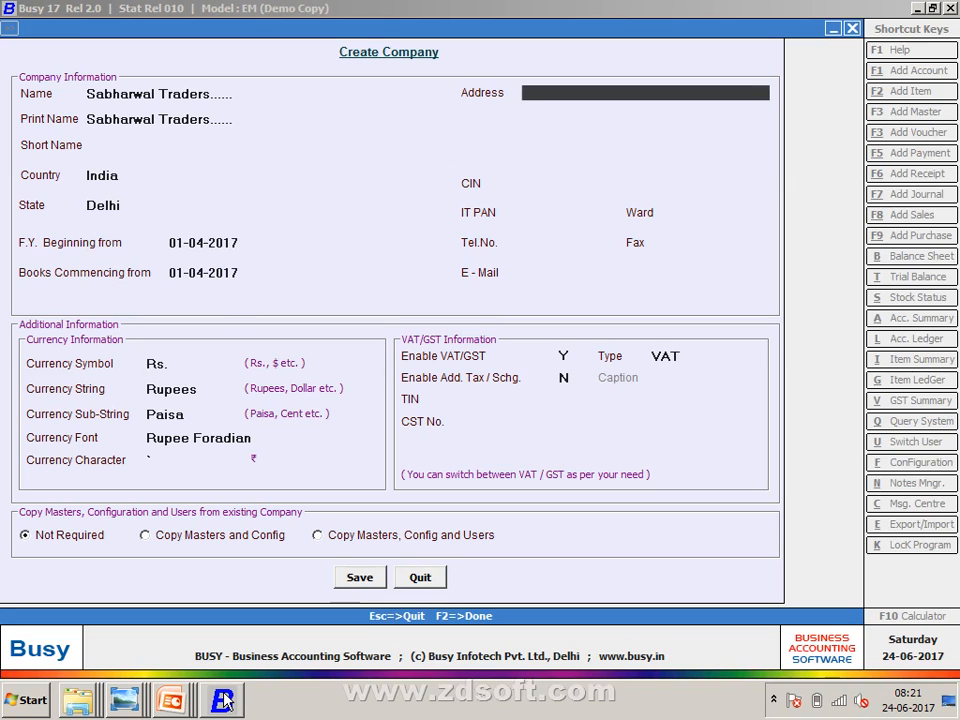
{"action": "key", "text": "alt+Tab"}
{"action": "key", "text": "alt+Tab"}
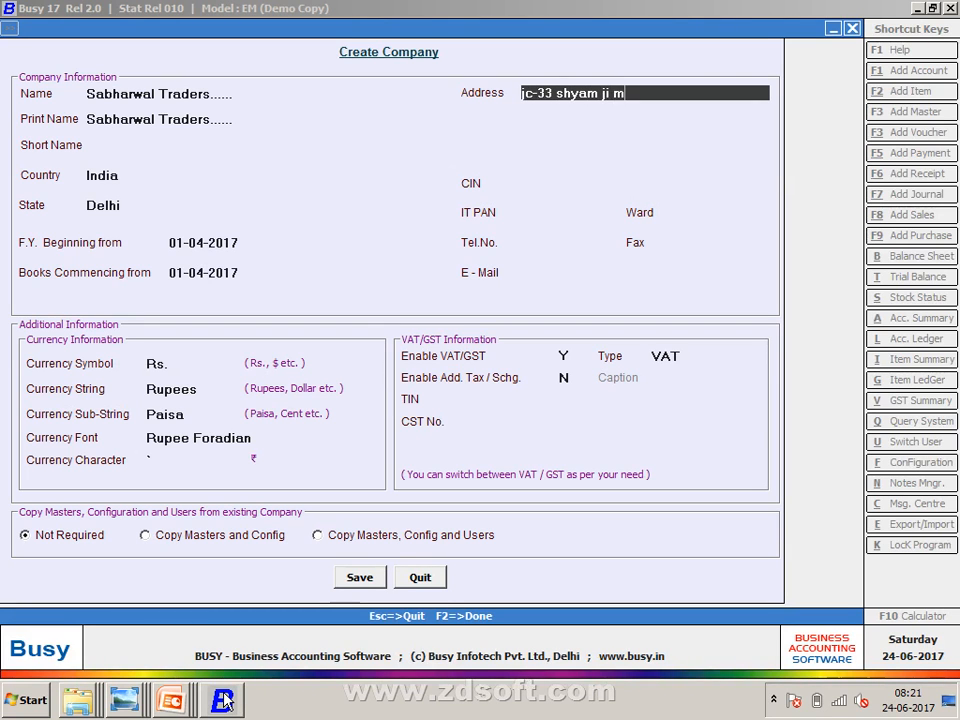
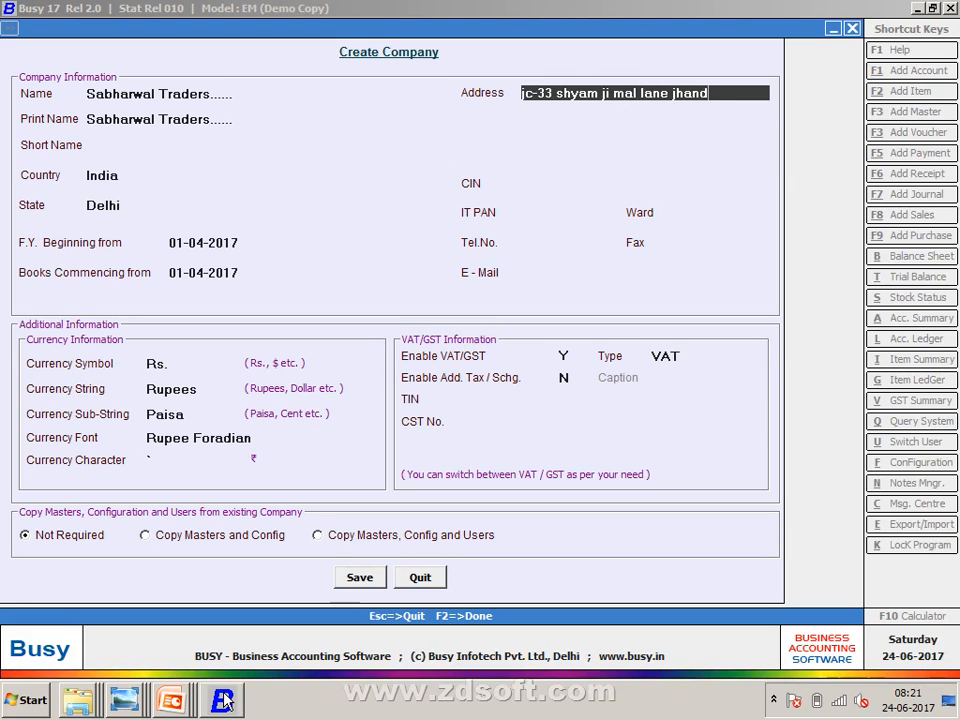
- Enter the company's three-line New Delhi address including the postcode
{"action": "key", "text": "Return"}
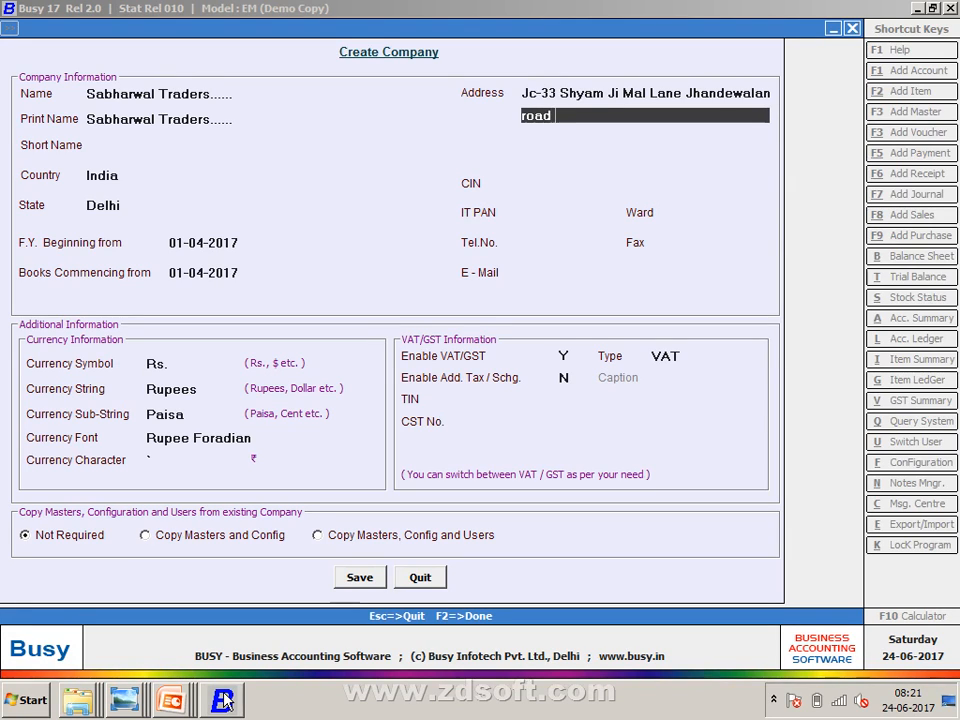
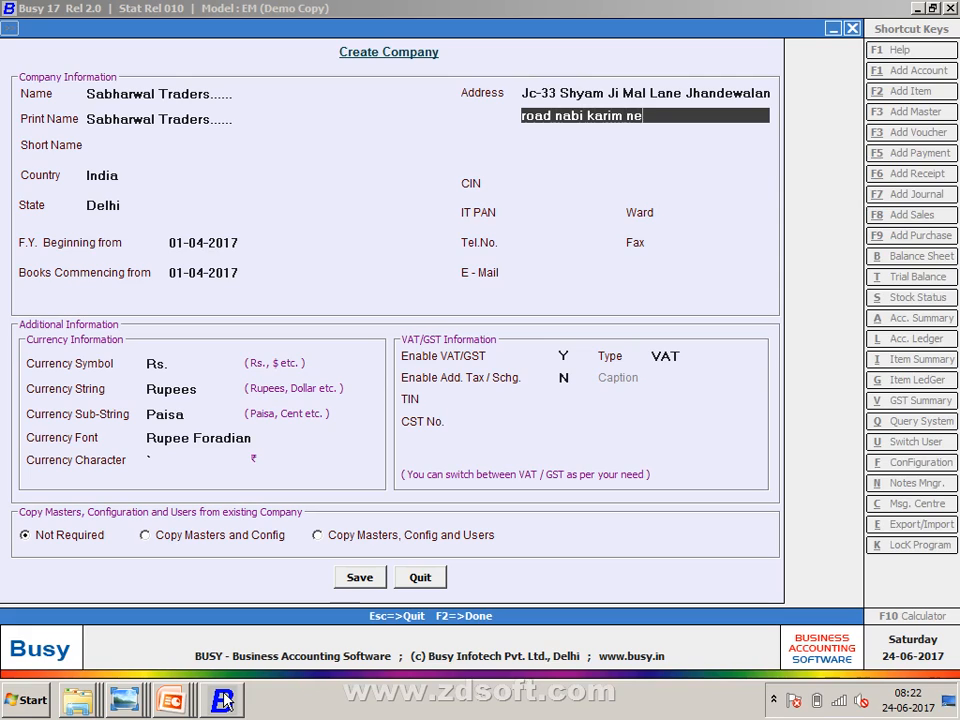
{"action": "key", "text": "Return"}
{"action": "key", "text": "Return"}
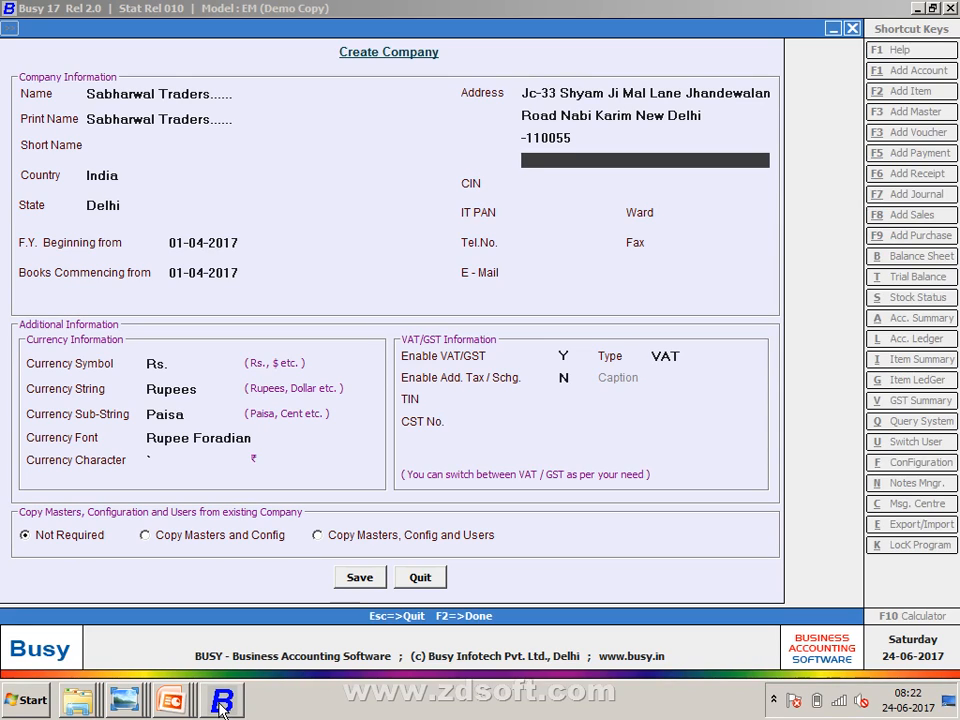
{"action": "key", "text": "Return"}
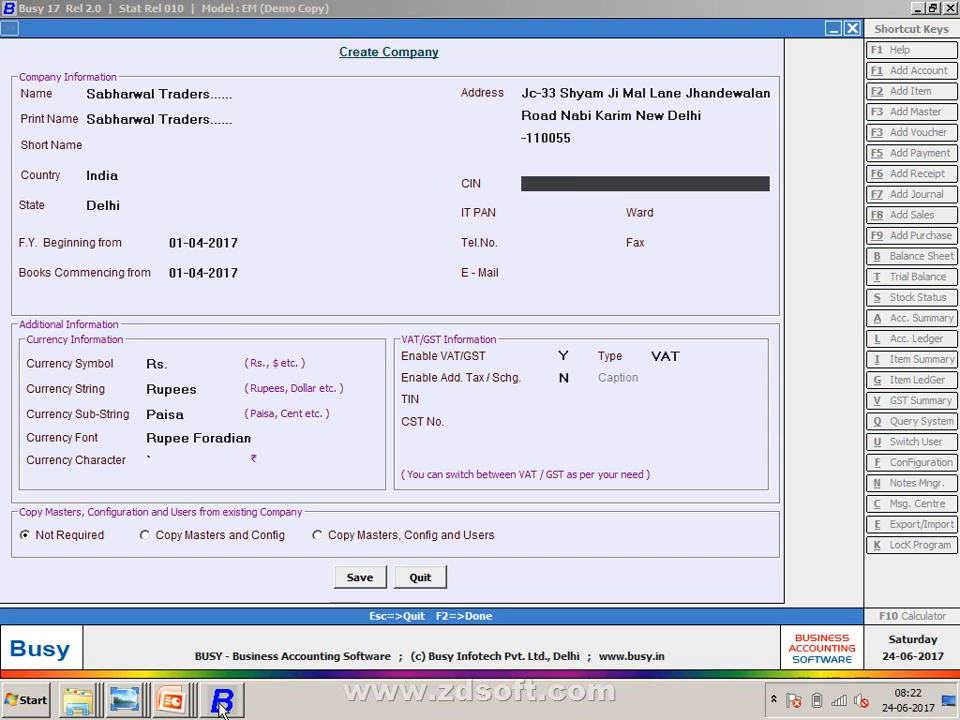
- Enter the company CIN from the details image and skip the remaining optional fields
{"action": "left_click", "coordinate": [222, 705]}
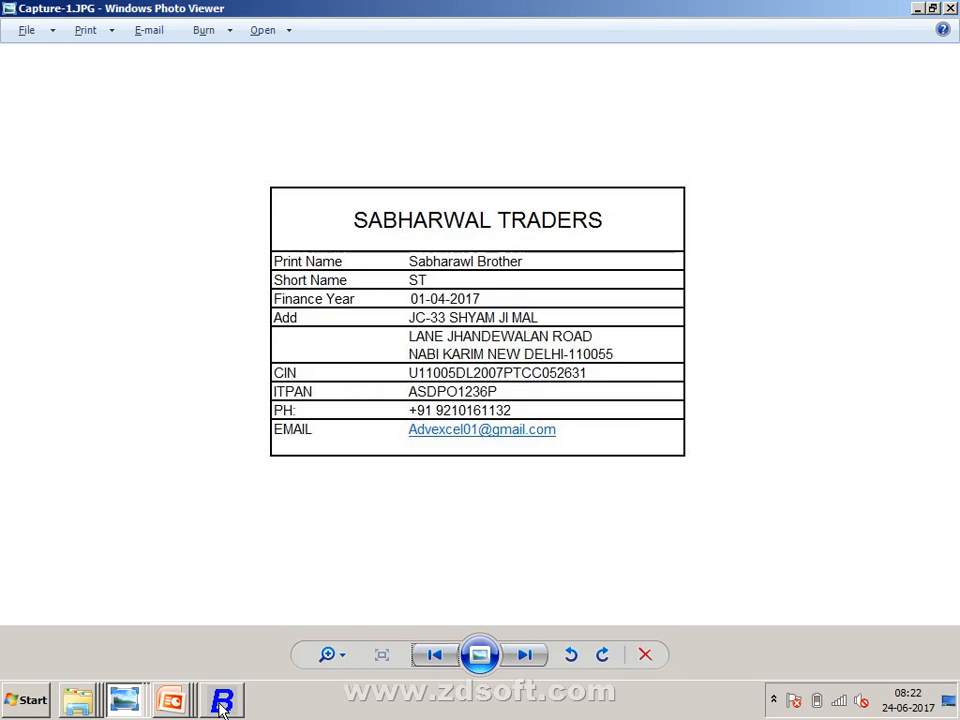
{"action": "left_click", "coordinate": [222, 705]}
{"action": "left_click", "coordinate": [222, 705]}
{"action": "left_click", "coordinate": [222, 705]}
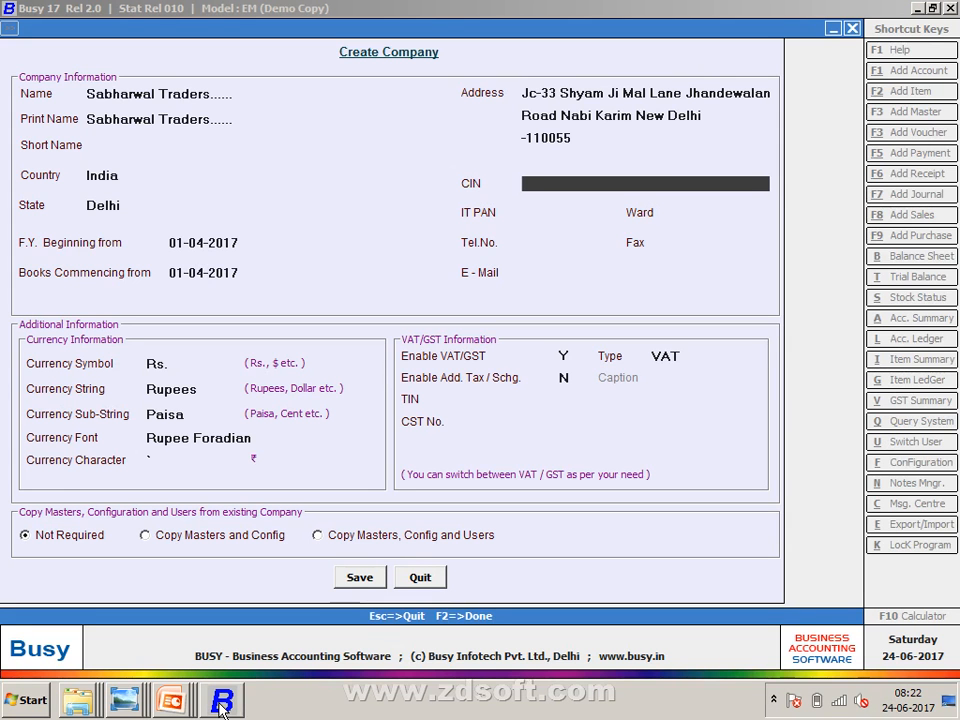
{"action": "type", "text": "u"}
{"action": "key", "text": "BackSpace"}
{"action": "type", "text": "U11000"}
{"action": "key", "text": "BackSpace"}
{"action": "type", "text": "5DL200"}
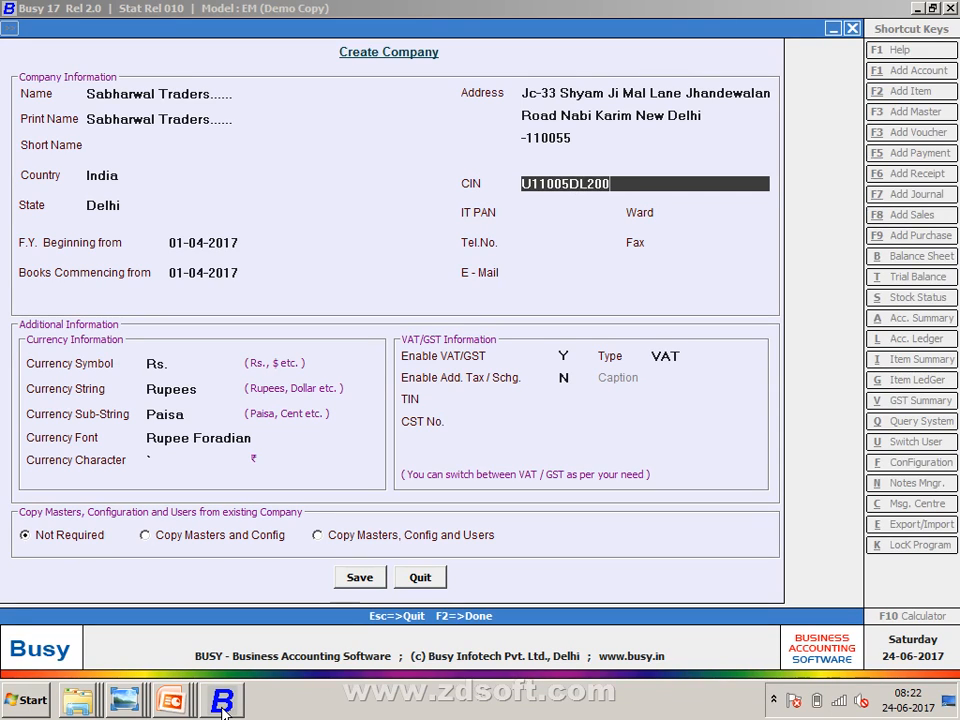
{"action": "type", "text": "7PDADP"}
{"action": "key", "text": "Return"}
{"action": "key", "text": "Return"}
{"action": "key", "text": "Return"}
{"action": "key", "text": "Return"}
{"action": "key", "text": "Return"}
{"action": "key", "text": "Return"}
{"action": "key", "text": "Return"}
{"action": "key", "text": "Return"}
{"action": "key", "text": "Return"}
{"action": "key", "text": "Return"}
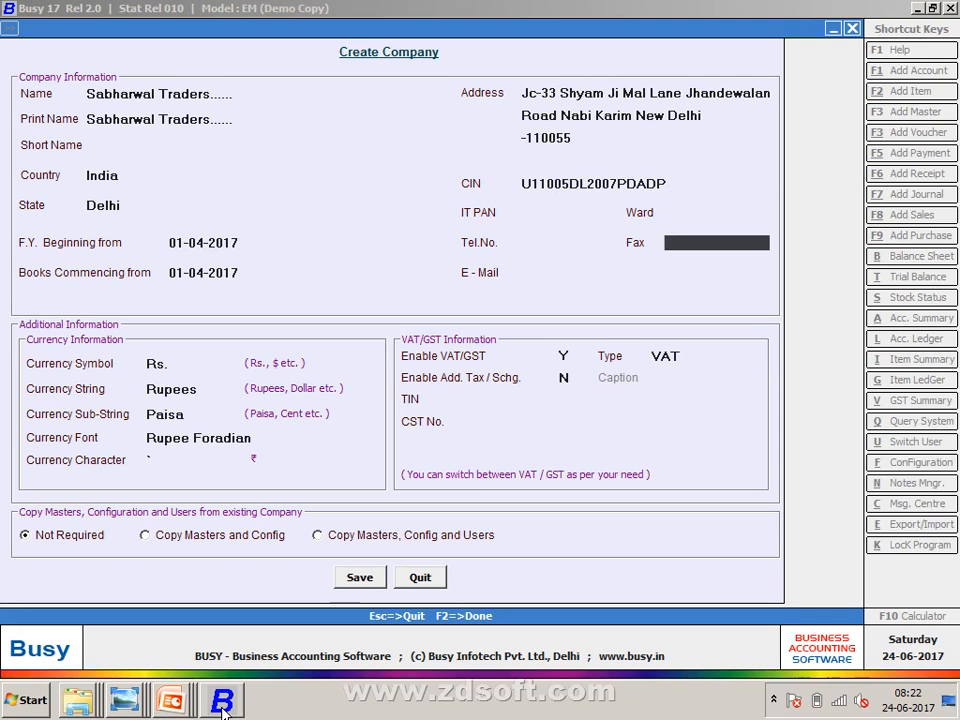
{"action": "key", "text": "Return"}
{"action": "key", "text": "Return"}
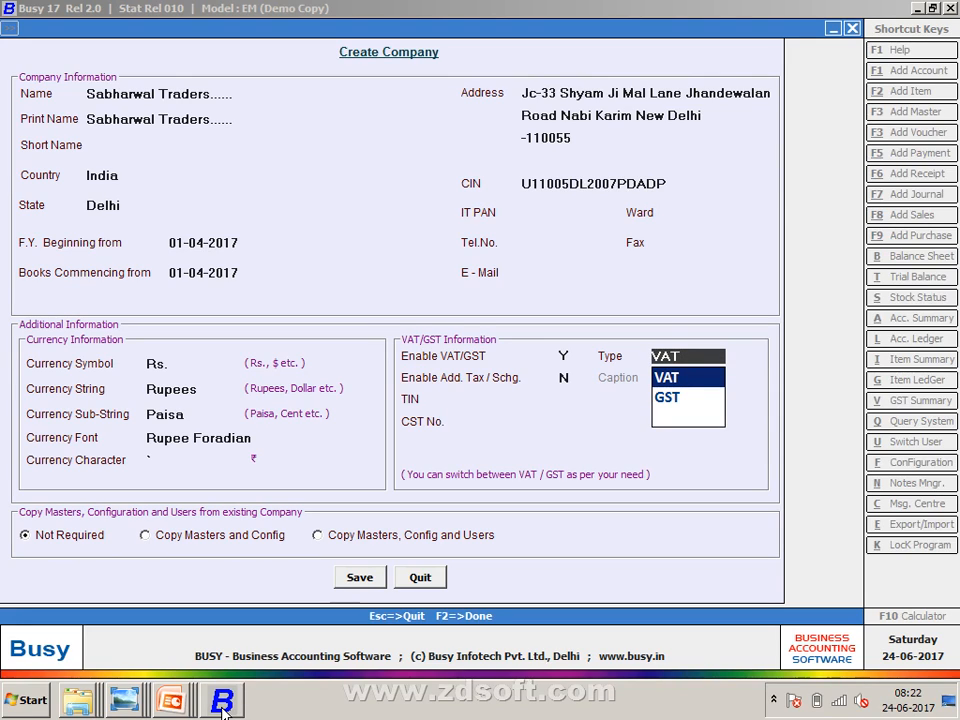
- Choose GST as the tax type, enter the company GSTIN, and save the company
{"action": "key", "text": "Down"}
{"action": "key", "text": "Return"}
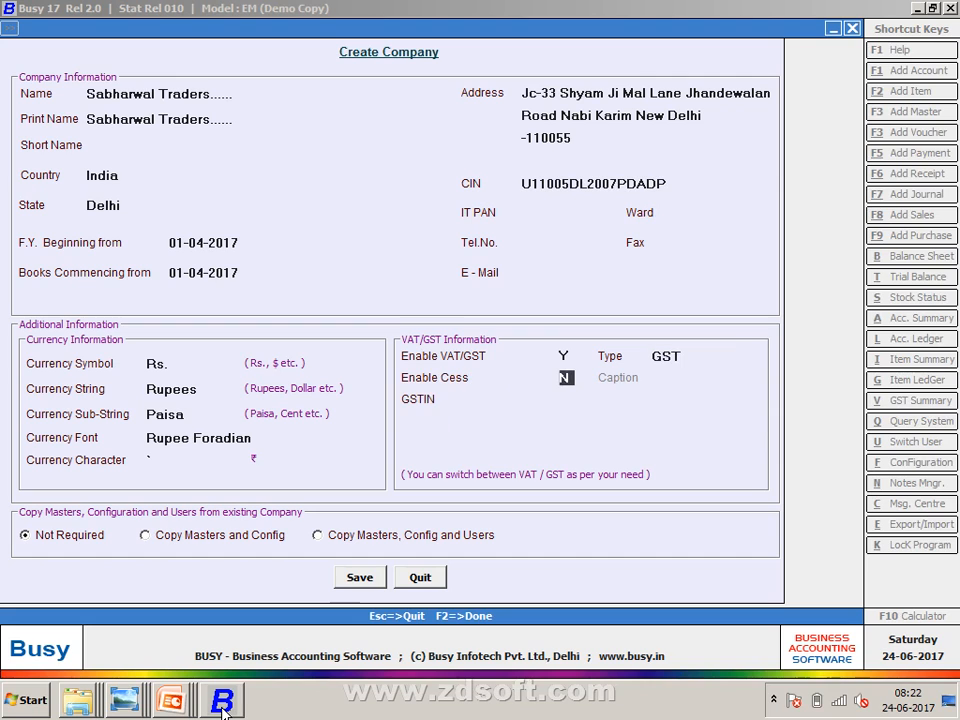
{"action": "key", "text": "Return"}
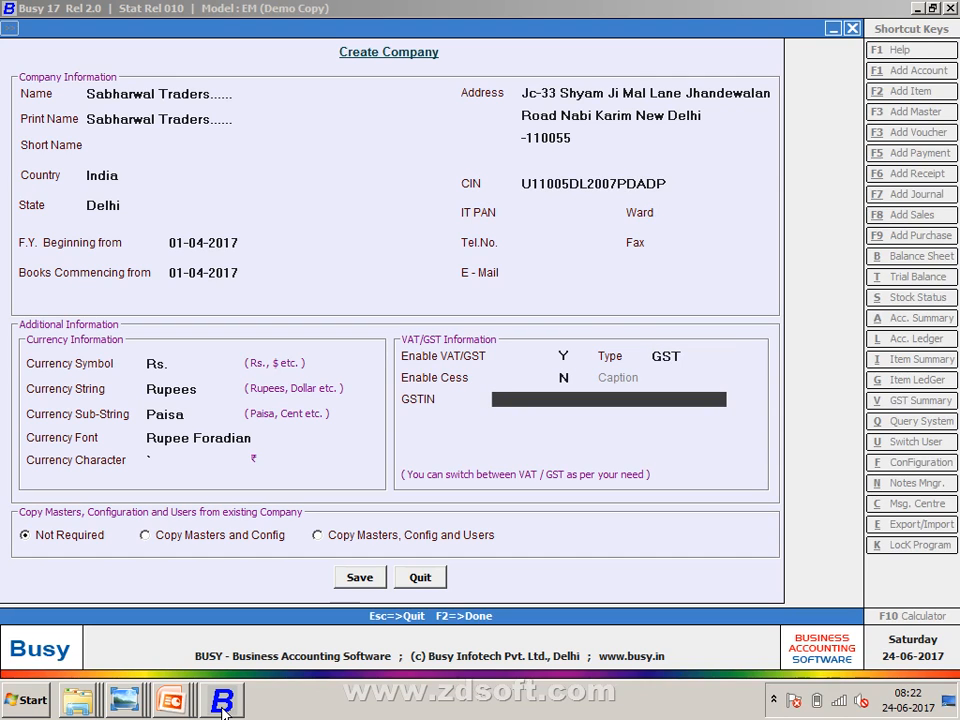
{"action": "key", "text": "alt+Tab"}
{"action": "key", "text": "alt+Tab"}
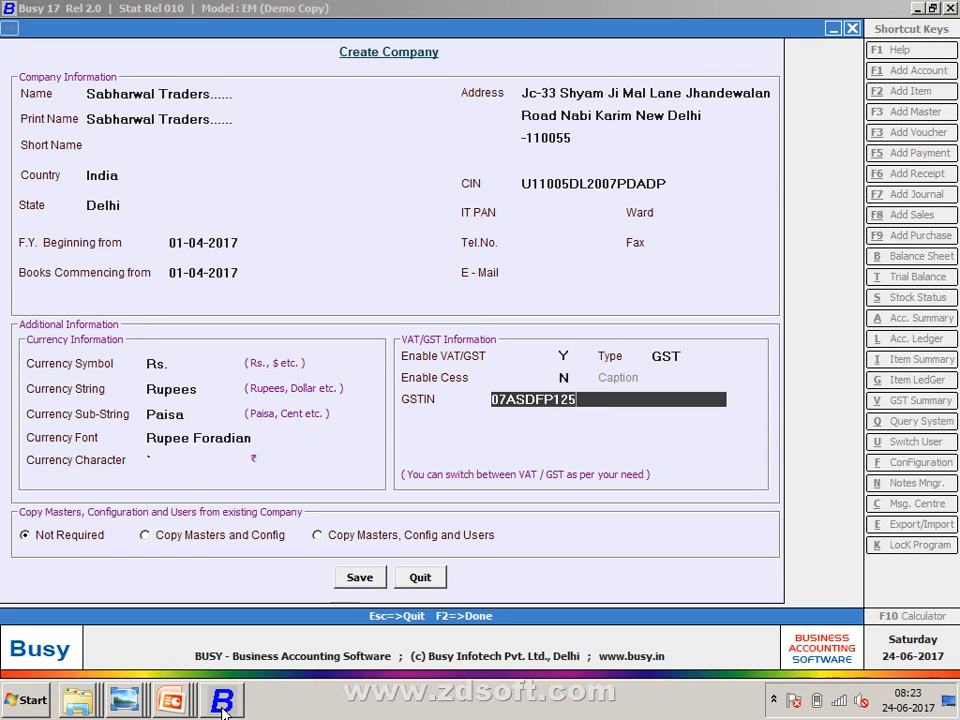
{"action": "key", "text": "Return"}
{"action": "key", "text": "Return"}
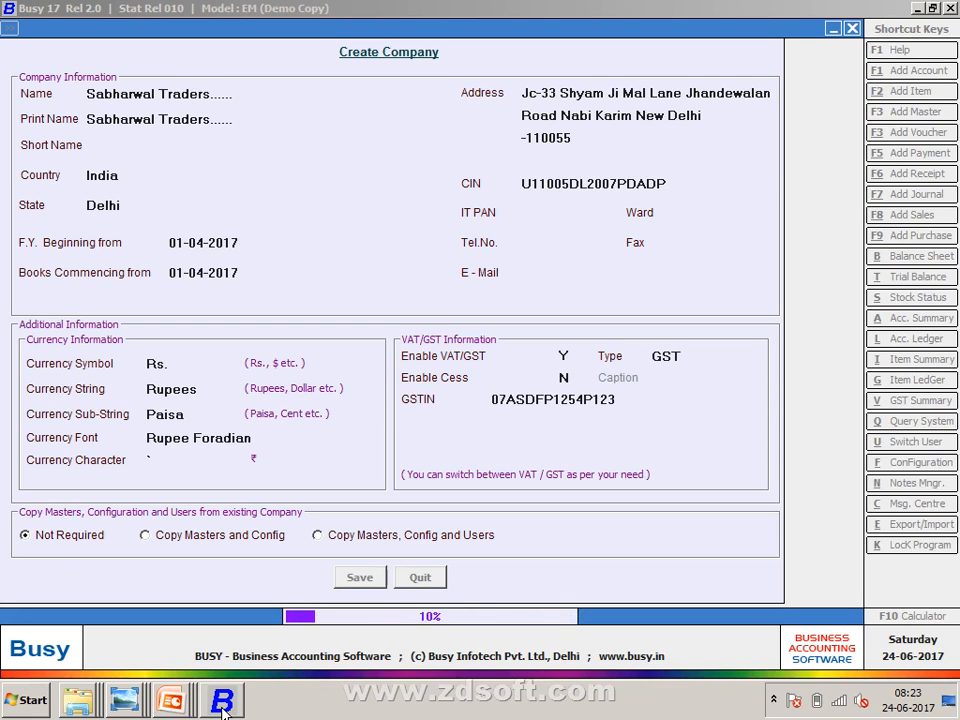
{"action": "key", "text": "alt+Tab"}
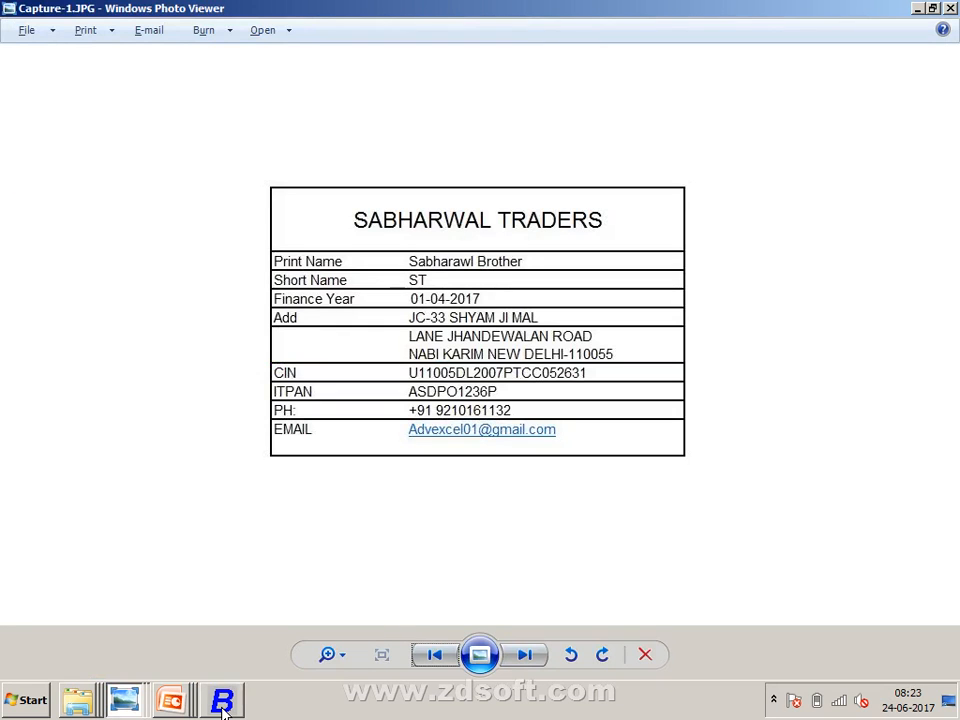
- View the Capture-2 Purchases table image, then return to Busy's company-created confirmation
{"action": "key", "text": "Right"}
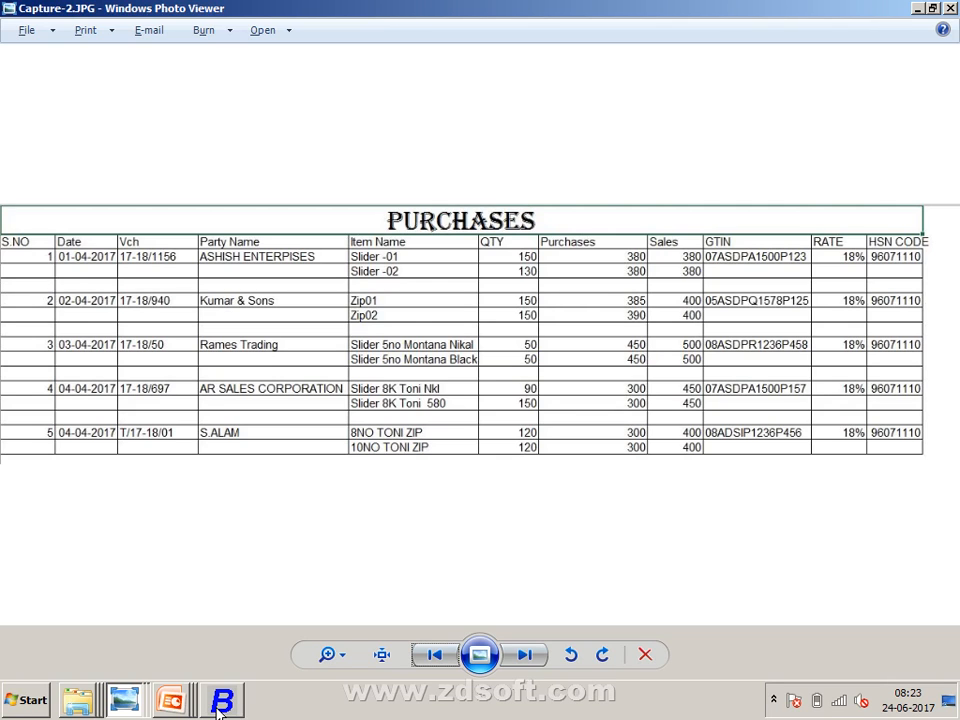
{"action": "key", "text": "alt+Tab"}
{"action": "left_click", "coordinate": [219, 705]}
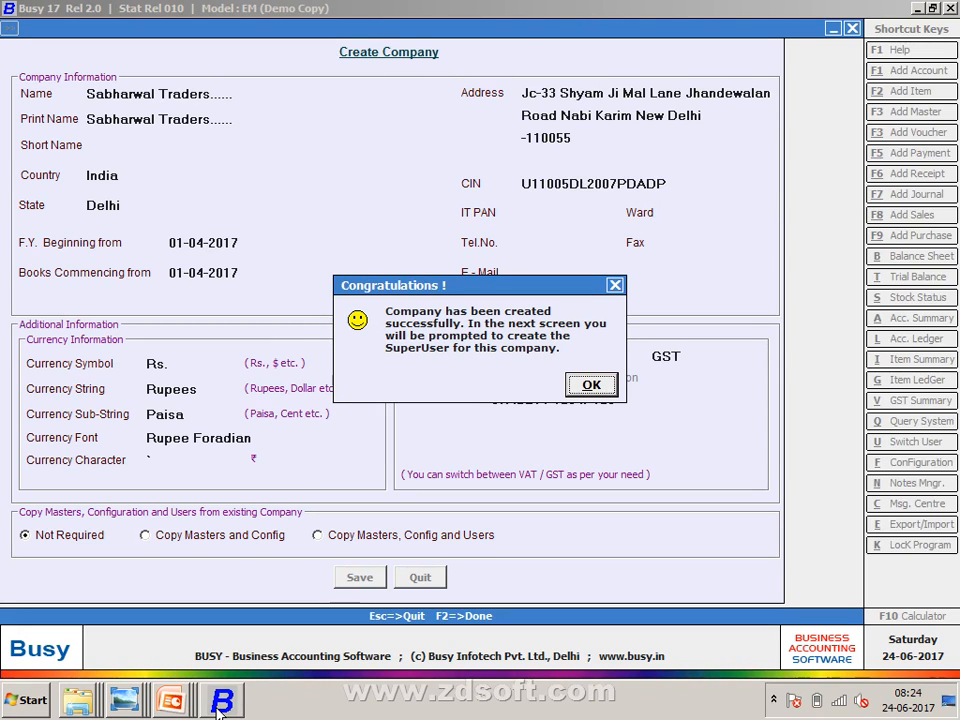
- Create the SuperUser with a name and password, then exit Features / Options to the main screen
{"action": "key", "text": "Return"}
{"action": "type", "text": "S"}
{"action": "key", "text": "Return"}
{"action": "type", "text": "s"}
{"action": "key", "text": "Return"}
{"action": "type", "text": "s"}
{"action": "key", "text": "Return"}
{"action": "key", "text": "Return"}
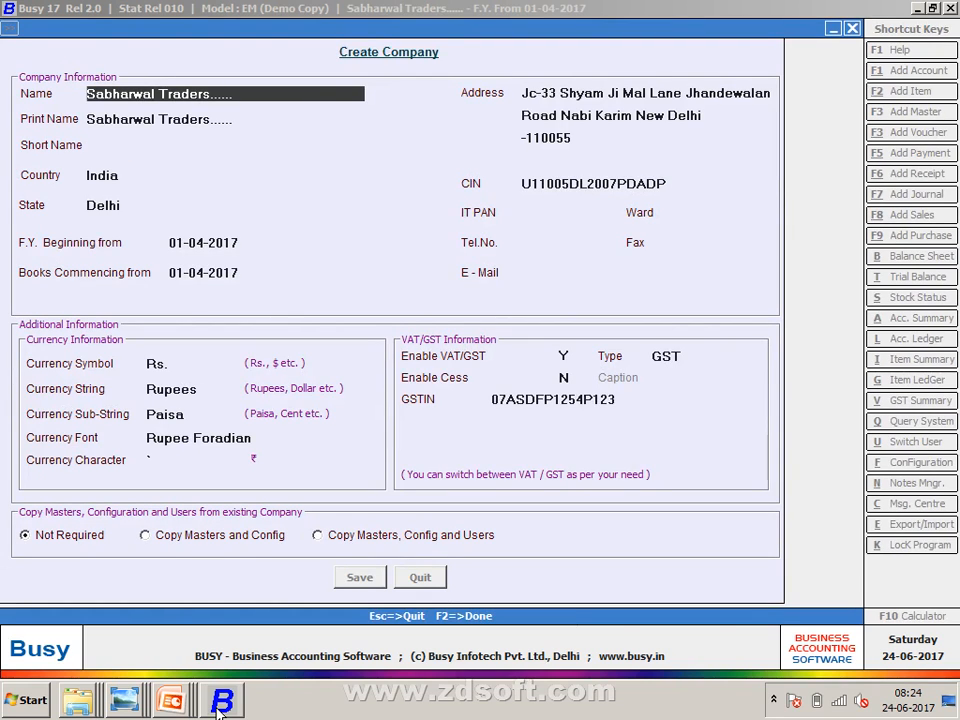
{"action": "key", "text": "Escape"}
{"action": "key", "text": "Return"}
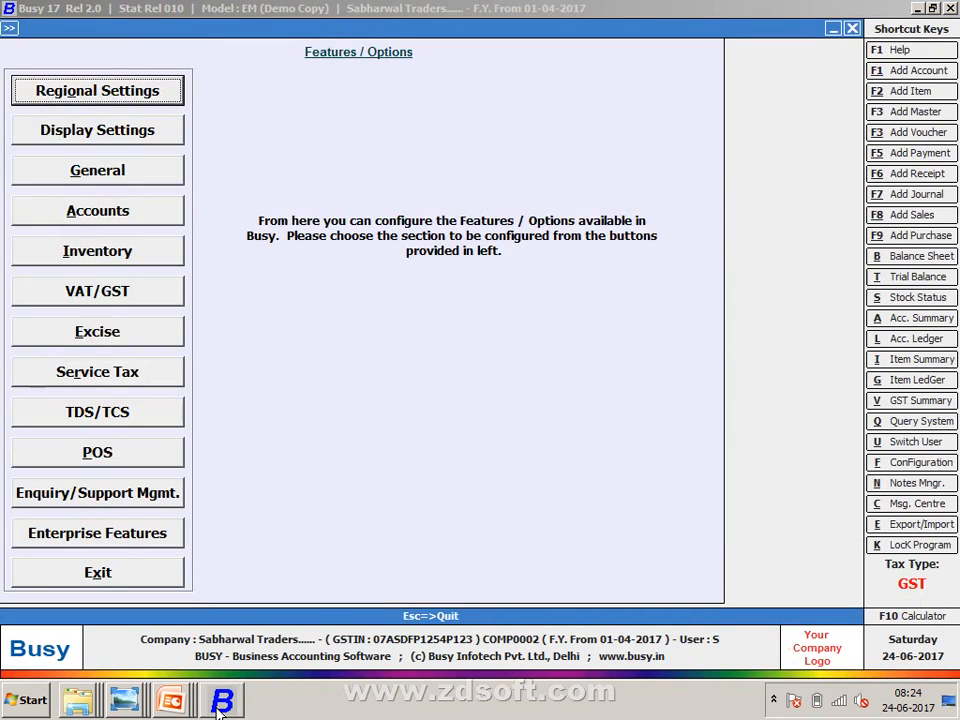
{"action": "key", "text": "Escape"}
{"action": "key", "text": "Right"}
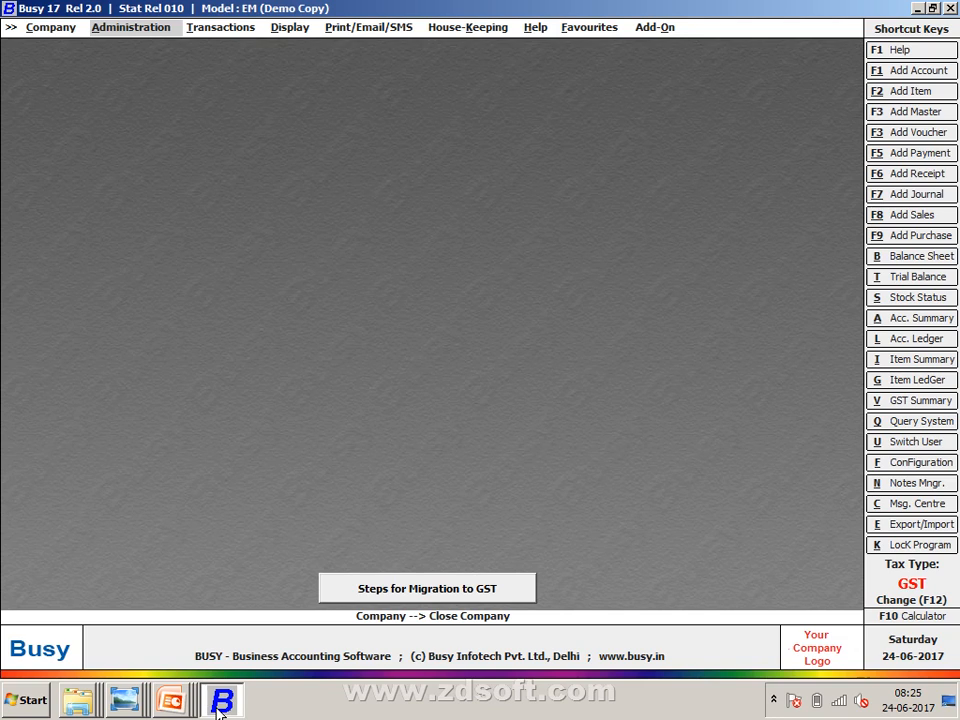
- Use F12 to set the company tax type to VAT and acknowledge the change
{"action": "key", "text": "F12"}
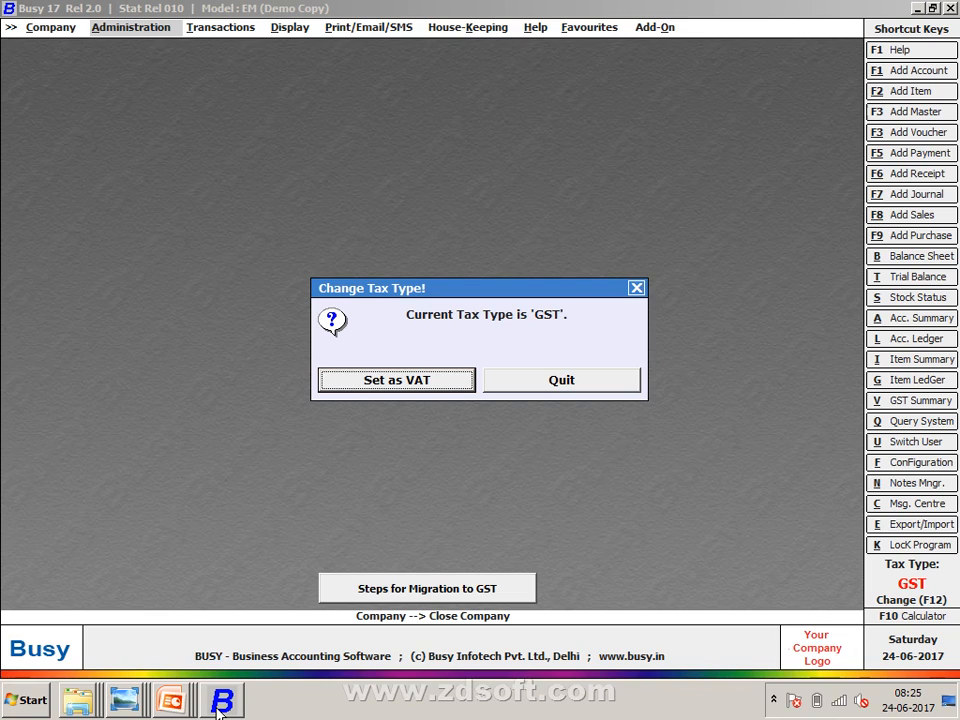
{"action": "key", "text": "Return"}
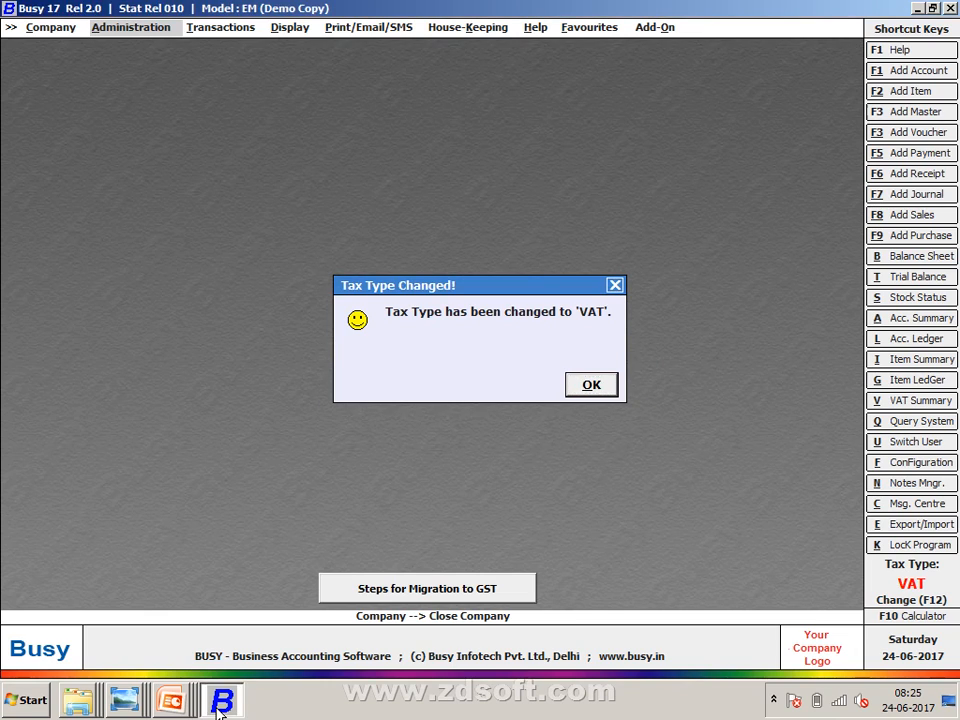
{"action": "key", "text": "Return"}
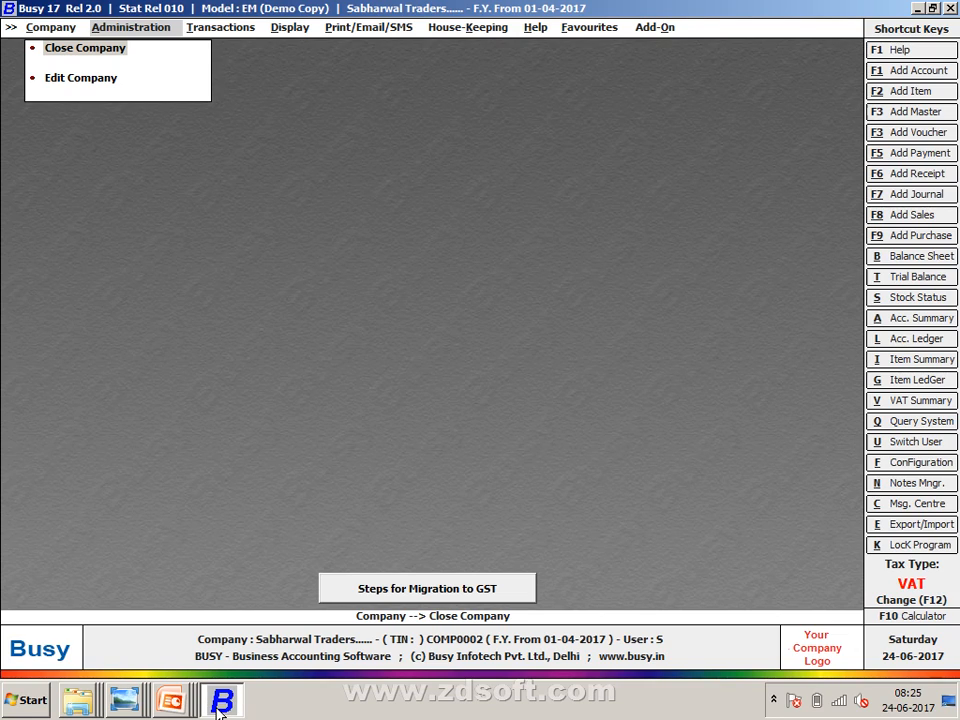
{"action": "key", "text": "Right"}
{"action": "key", "text": "Right"}
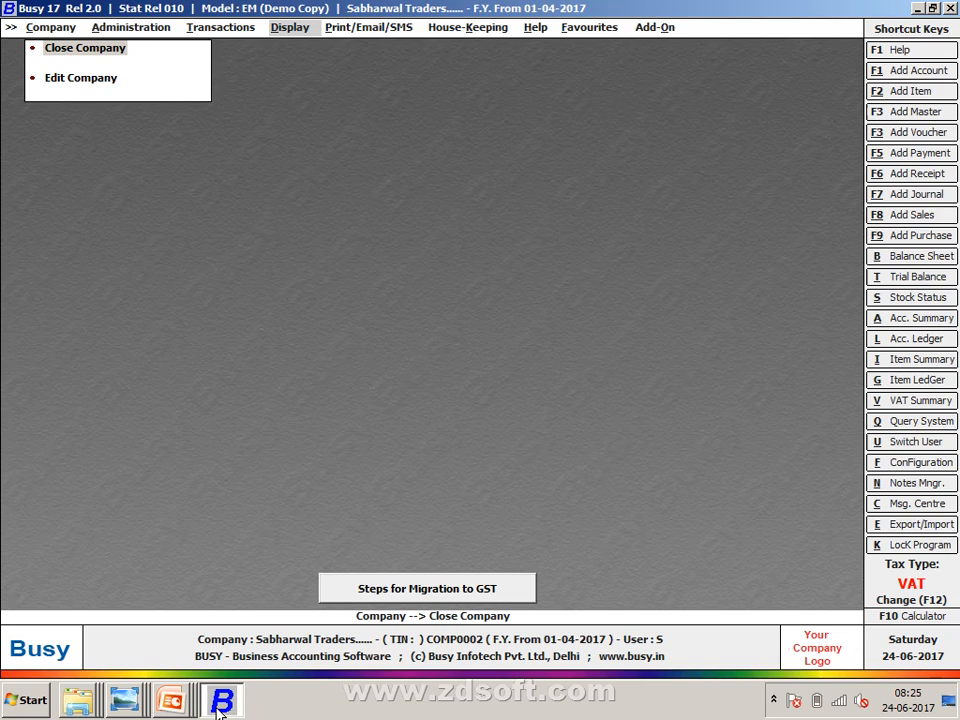
{"action": "key", "text": "Right"}
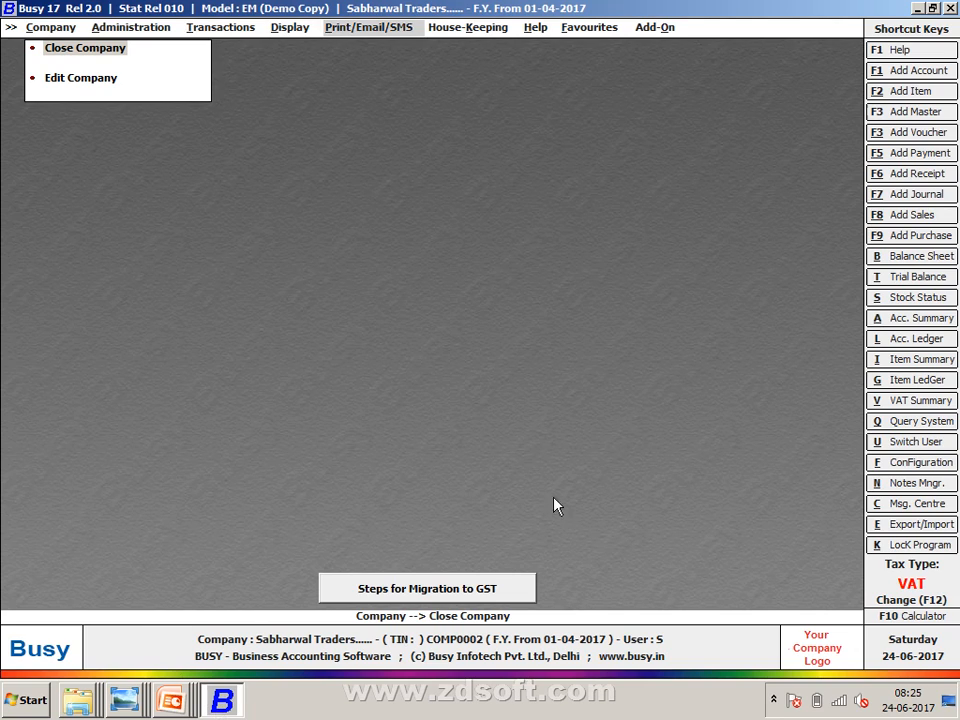
{"action": "key", "text": "Right"}
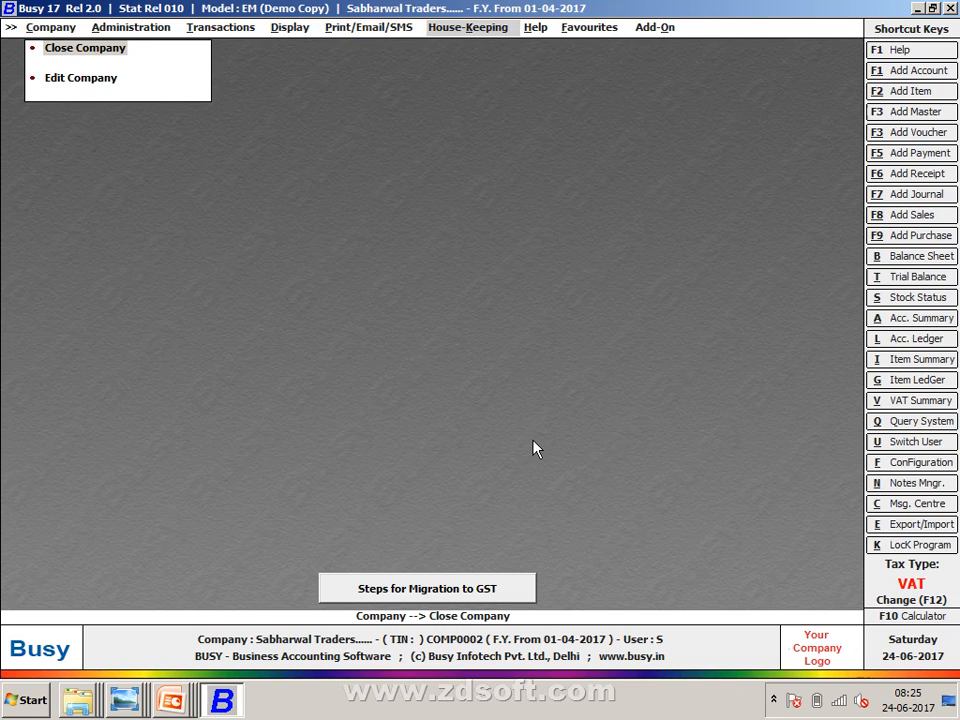
- Open Features / Options through Administration > Configuration
{"action": "key", "text": "Return"}
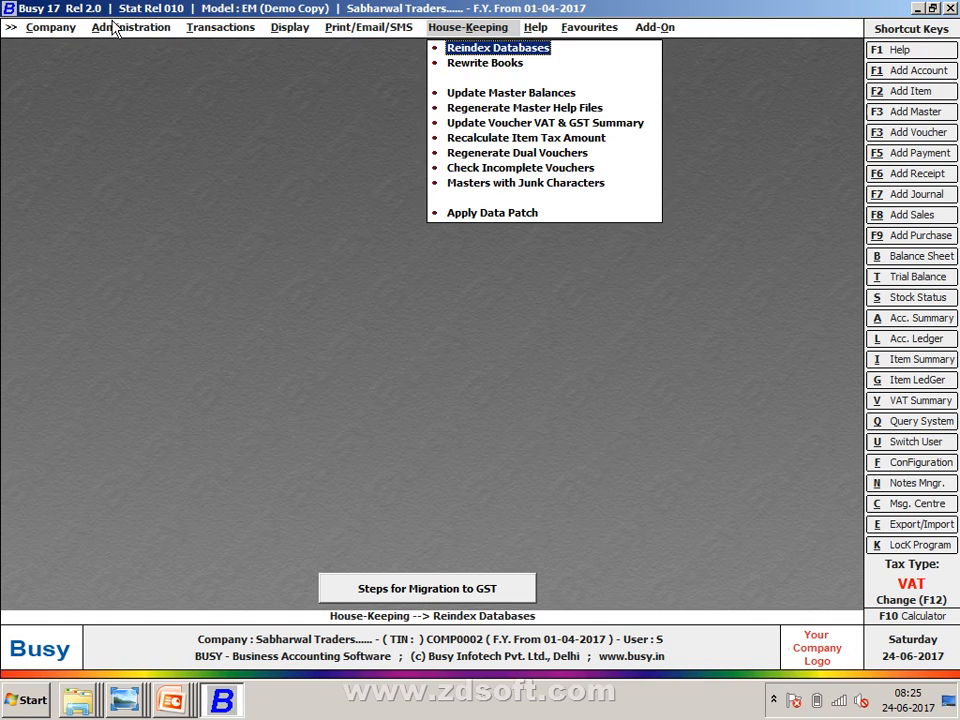
{"action": "key", "text": "Down"}
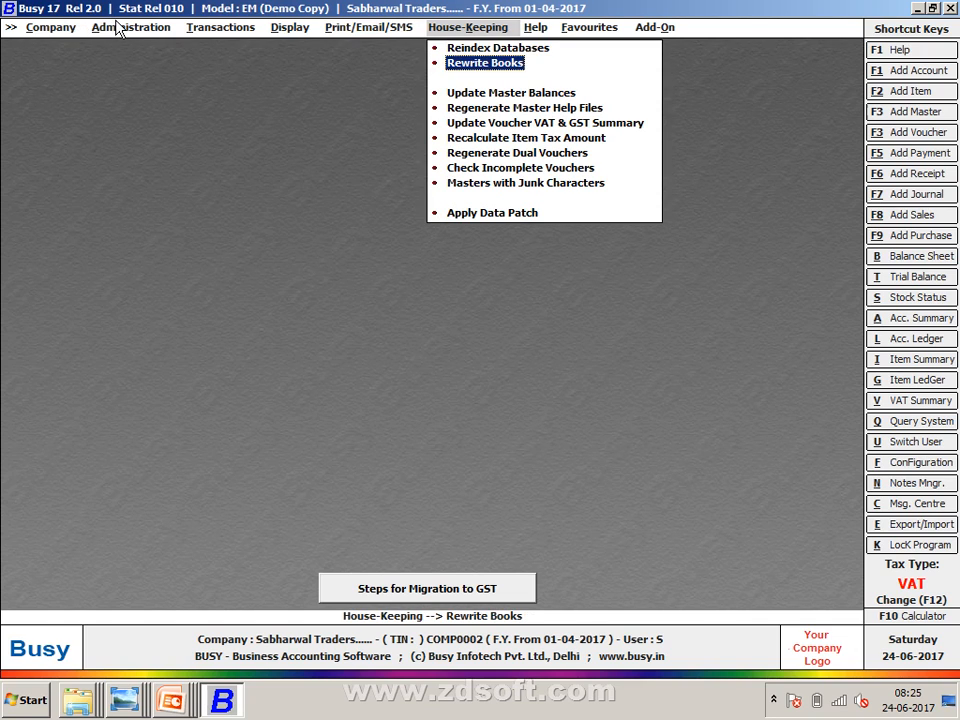
{"action": "key", "text": "Left"}
{"action": "key", "text": "Left"}
{"action": "key", "text": "Left"}
{"action": "key", "text": "Left"}
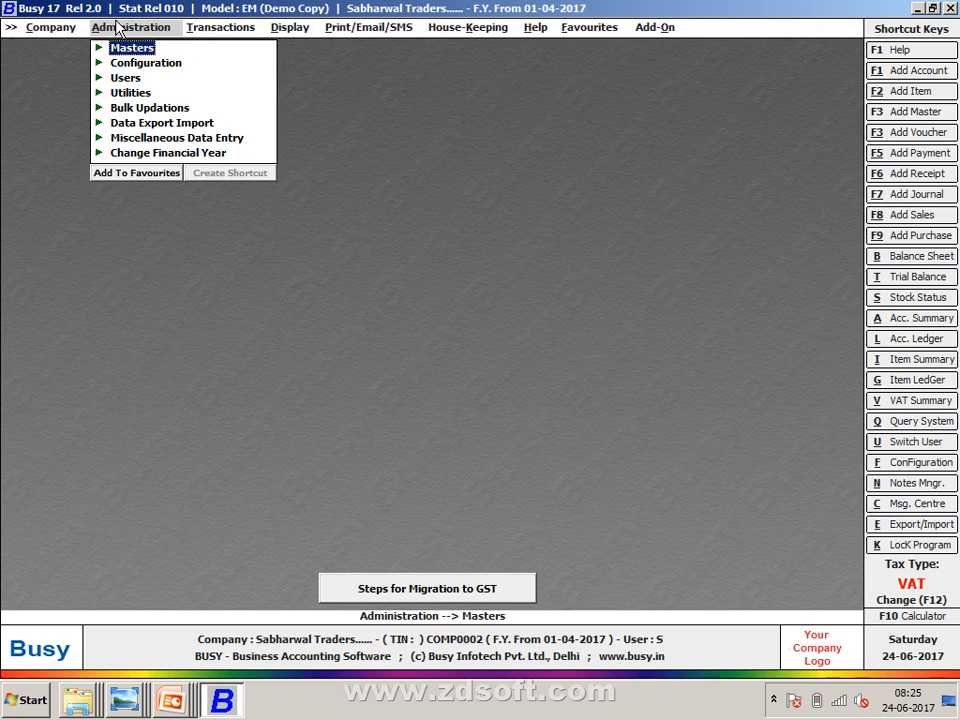
{"action": "key", "text": "Down"}
{"action": "key", "text": "Return"}
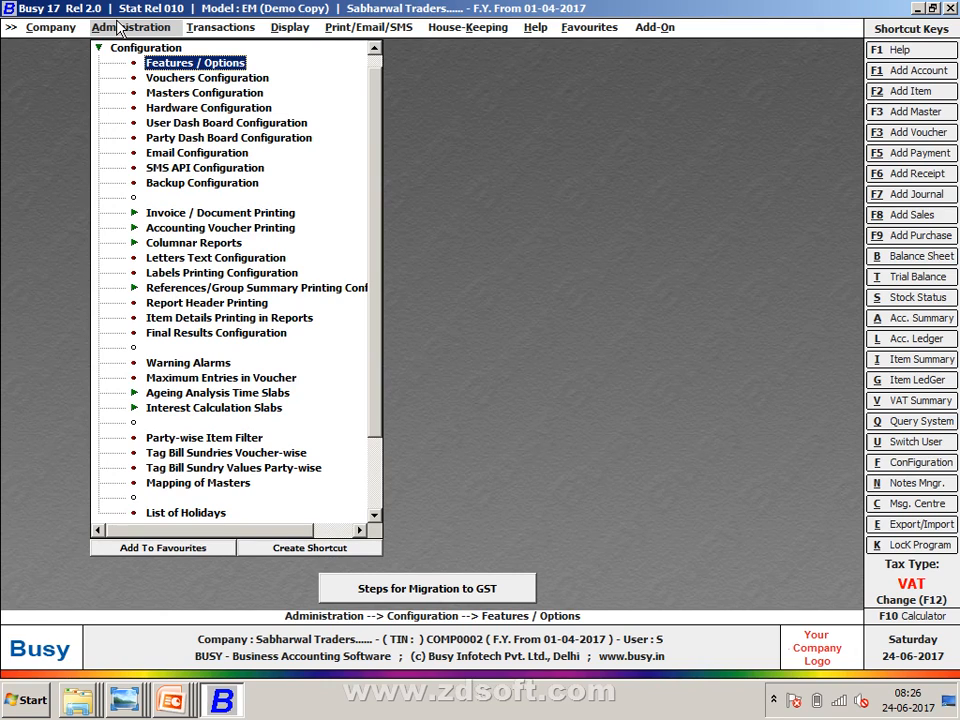
{"action": "key", "text": "Down"}
{"action": "key", "text": "Down"}
{"action": "key", "text": "Up"}
{"action": "key", "text": "Up"}
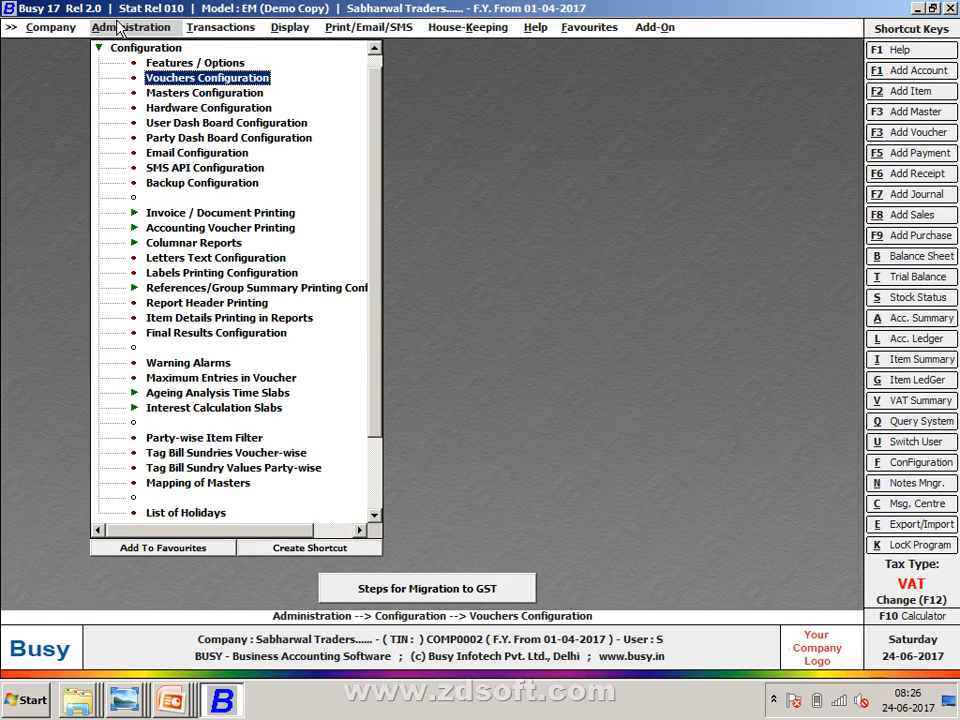
{"action": "key", "text": "Return"}
{"action": "key", "text": "Down"}
{"action": "key", "text": "Down"}
{"action": "key", "text": "Down"}
{"action": "key", "text": "Down"}
{"action": "key", "text": "Down"}
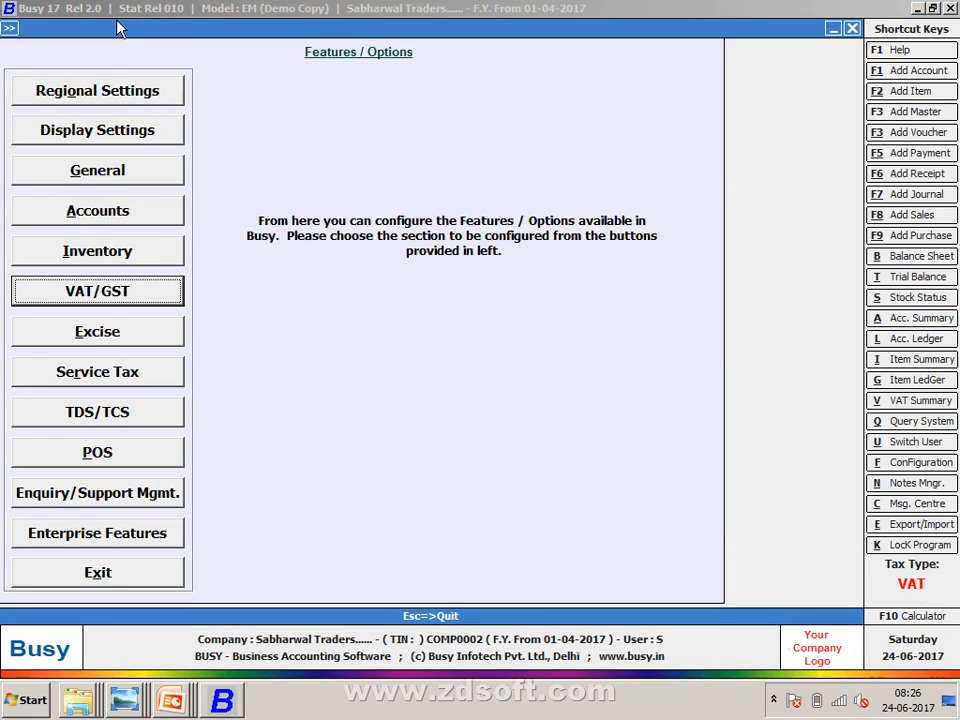
- Enter and correct the company's TIN in VAT/GST settings, then save
{"action": "key", "text": "Return"}
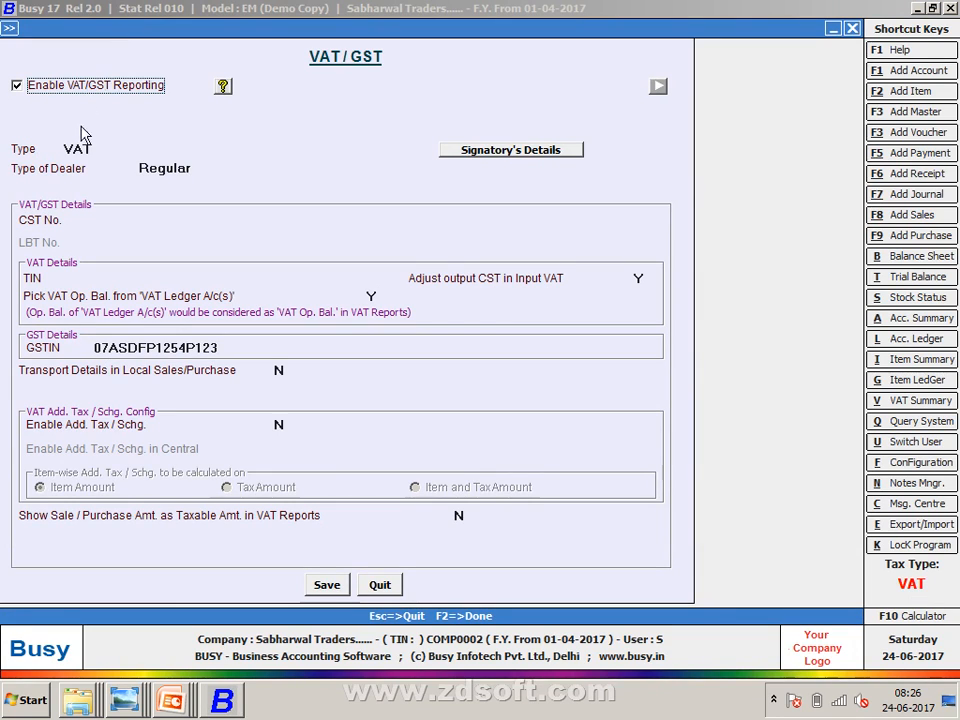
{"action": "left_click", "coordinate": [146, 275]}
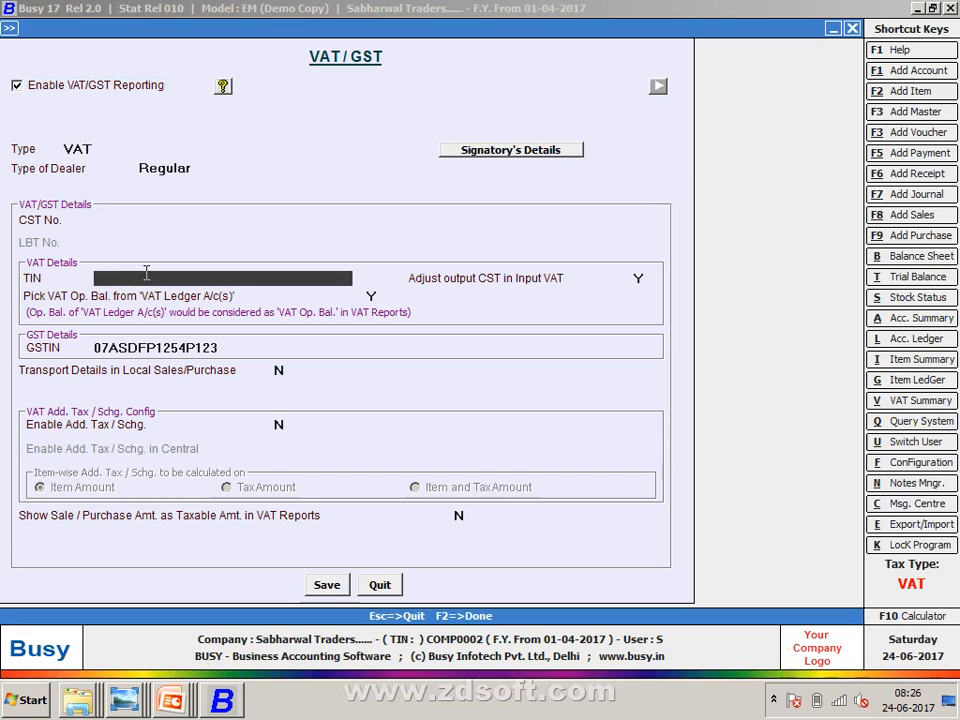
{"action": "type", "text": "07950337"}
{"action": "key", "text": "Return"}
{"action": "key", "text": "Return"}
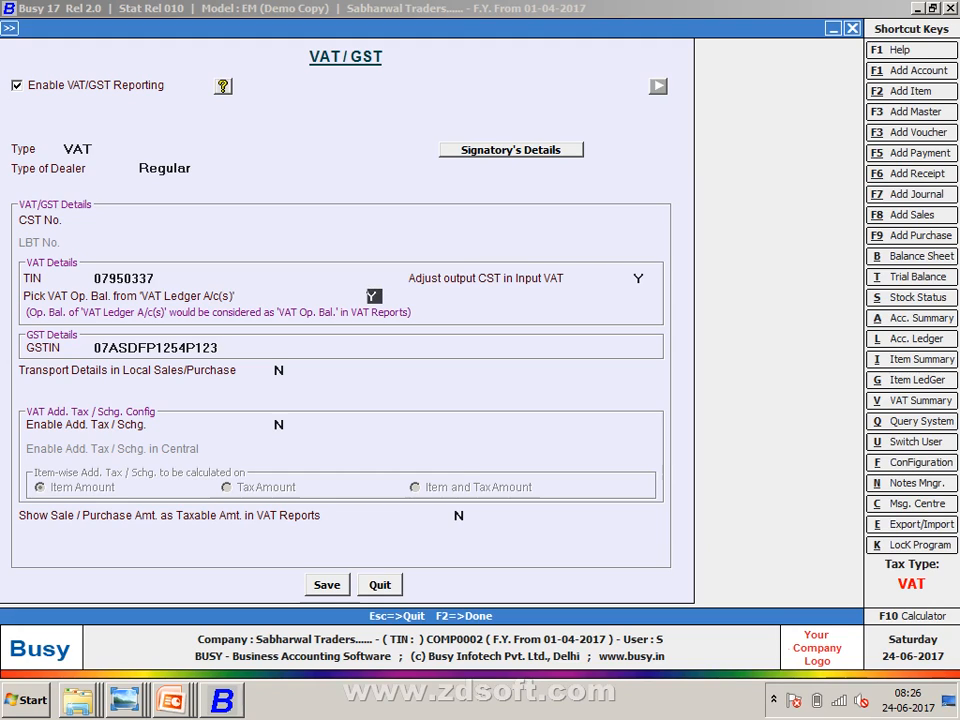
{"action": "key", "text": "Up"}
{"action": "key", "text": "Up"}
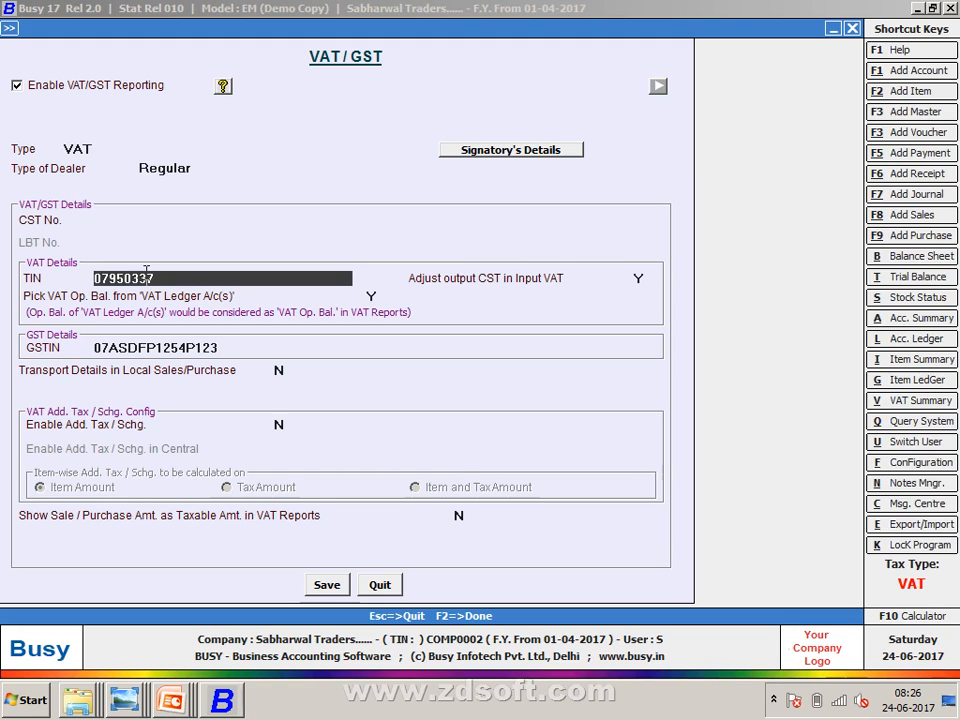
{"action": "key", "text": "BackSpace"}
{"action": "key", "text": "BackSpace"}
{"action": "key", "text": "BackSpace"}
{"action": "key", "text": "BackSpace"}
{"action": "key", "text": "BackSpace"}
{"action": "key", "text": "BackSpace"}
{"action": "key", "text": "BackSpace"}
{"action": "key", "text": "BackSpace"}
{"action": "key", "text": "Return"}
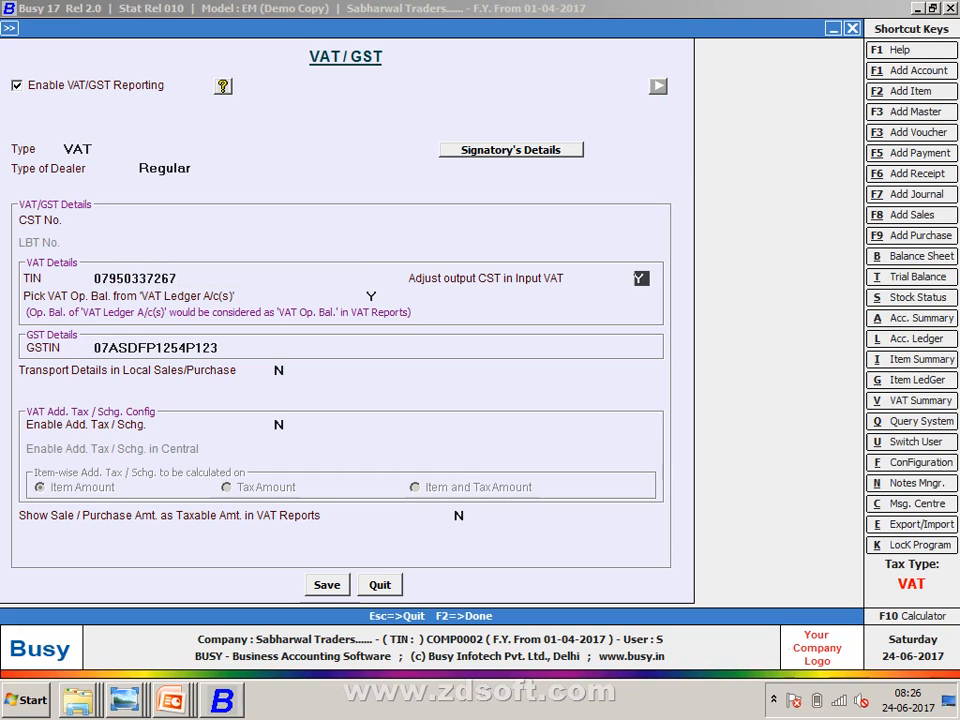
{"action": "key", "text": "F2"}
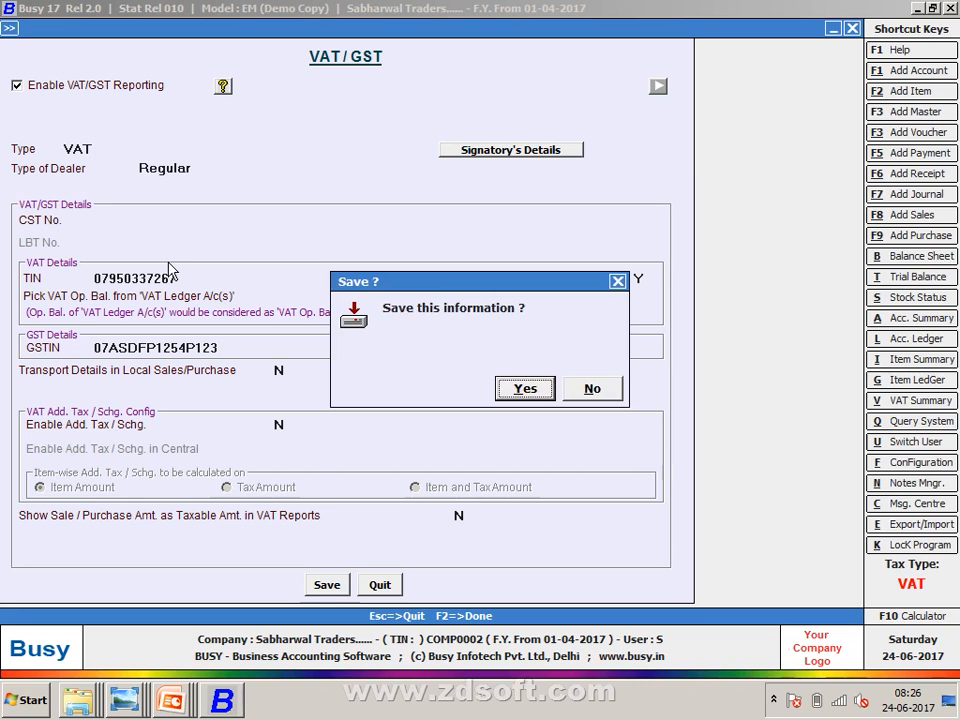
{"action": "key", "text": "Return"}
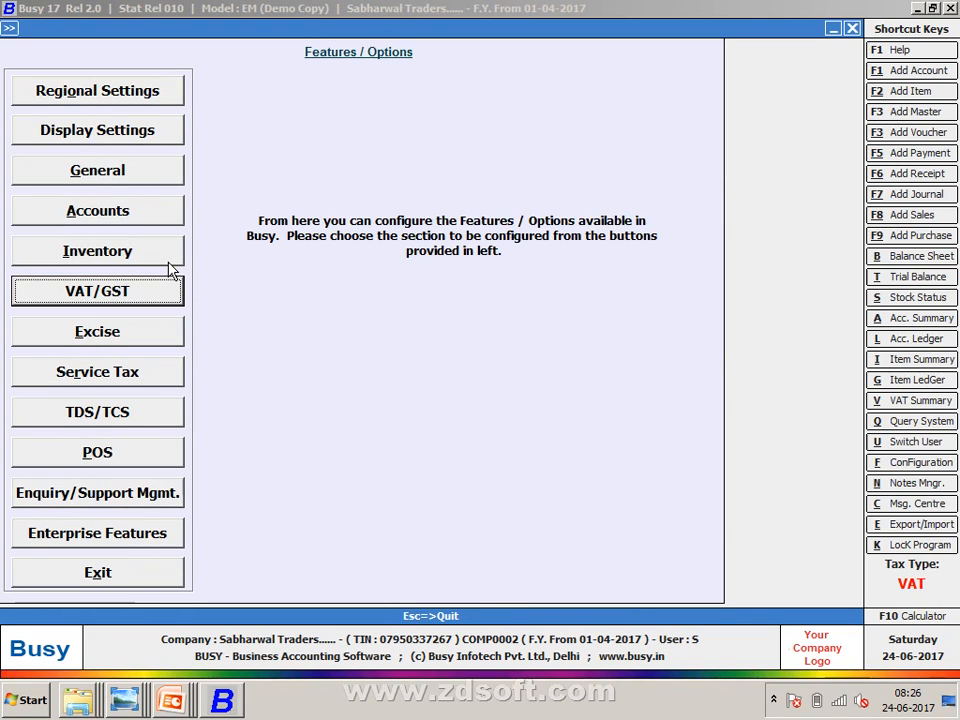
{"action": "key", "text": "Escape"}
{"action": "key", "text": "Escape"}
{"action": "key", "text": "Escape"}
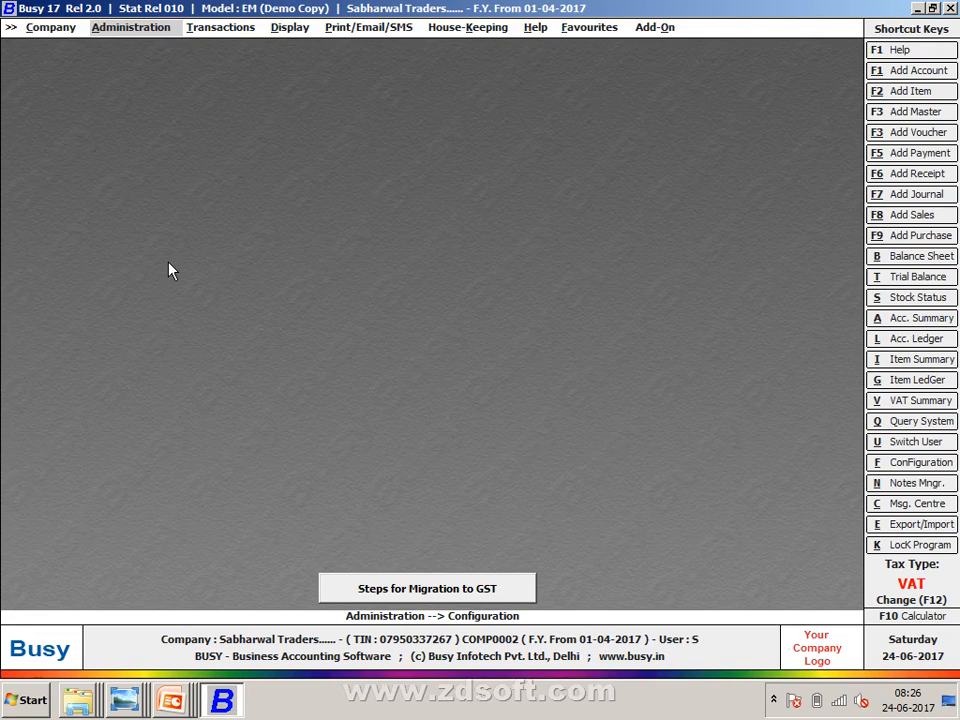
- Change the VAT/GST configuration type to GST, save it with F2, and leave Features/Options
{"action": "key", "text": "Return"}
{"action": "key", "text": "Return"}
{"action": "key", "text": "Return"}
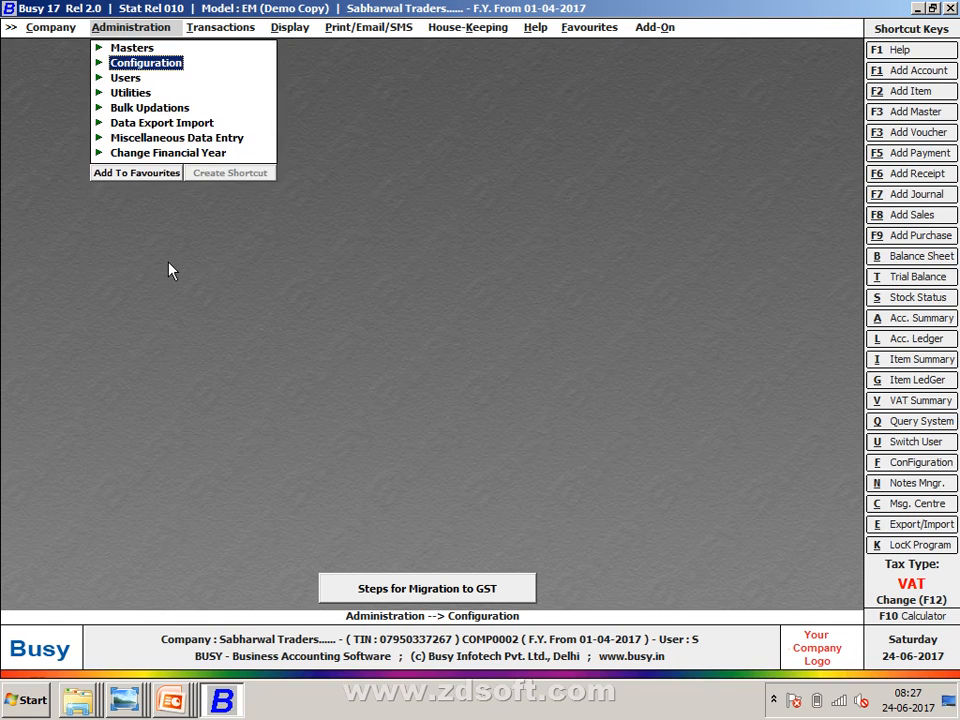
{"action": "key", "text": "Down"}
{"action": "key", "text": "Down"}
{"action": "key", "text": "Down"}
{"action": "key", "text": "Down"}
{"action": "key", "text": "Down"}
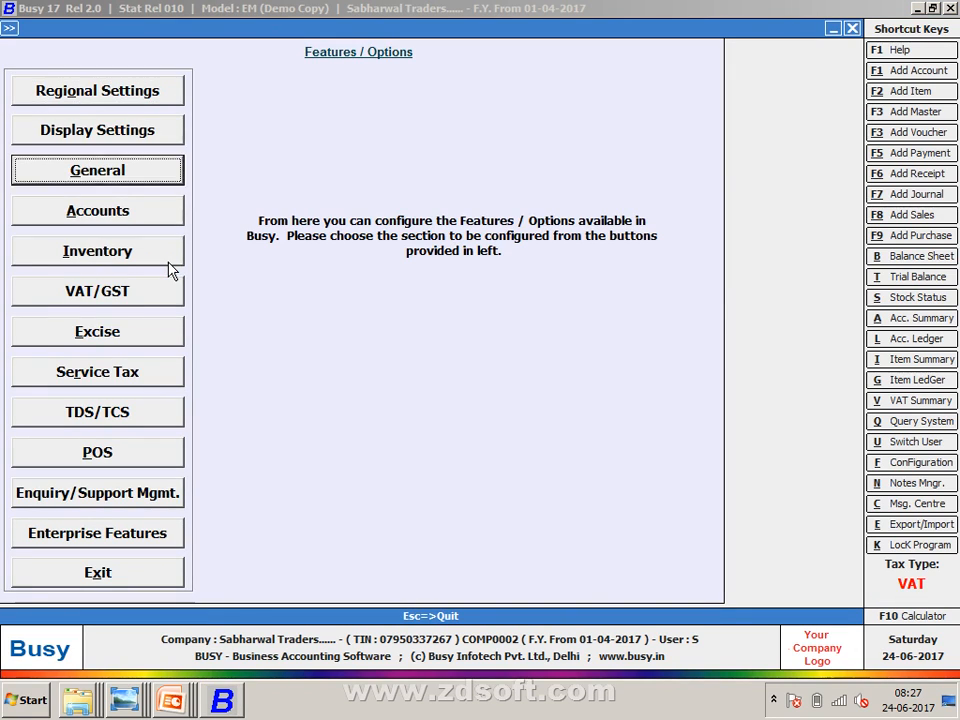
{"action": "key", "text": "Return"}
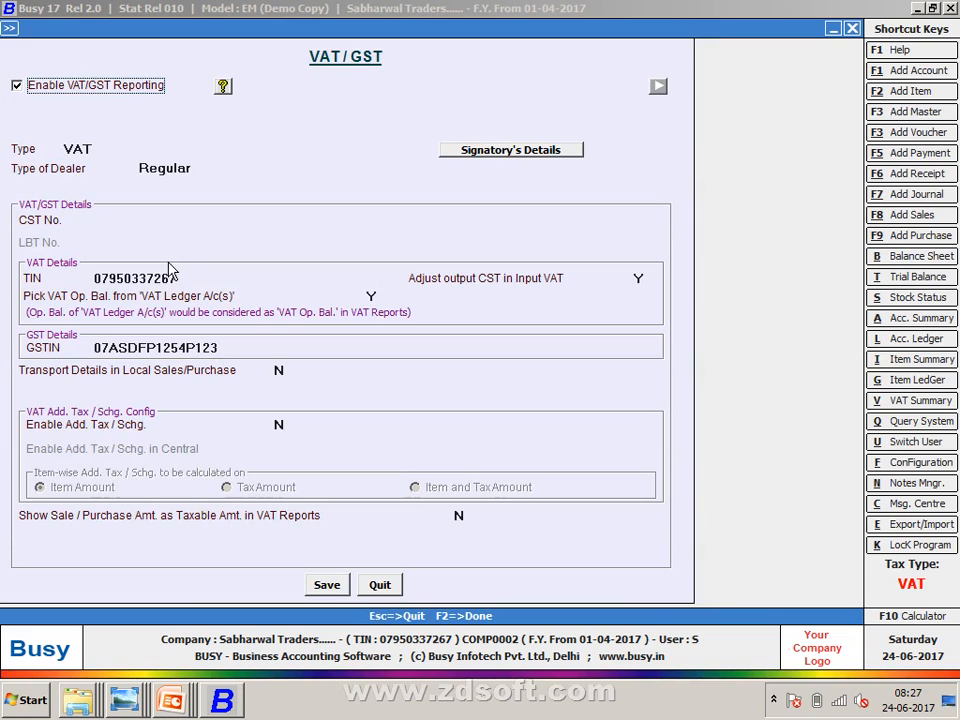
{"action": "key", "text": "Return"}
{"action": "key", "text": "Down"}
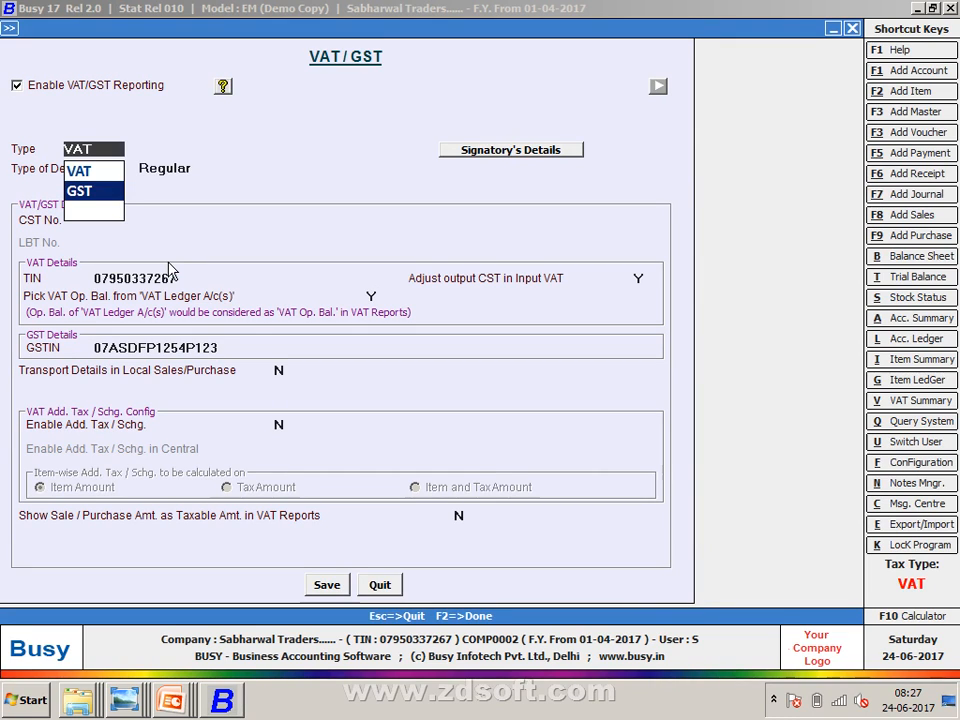
{"action": "key", "text": "Return"}
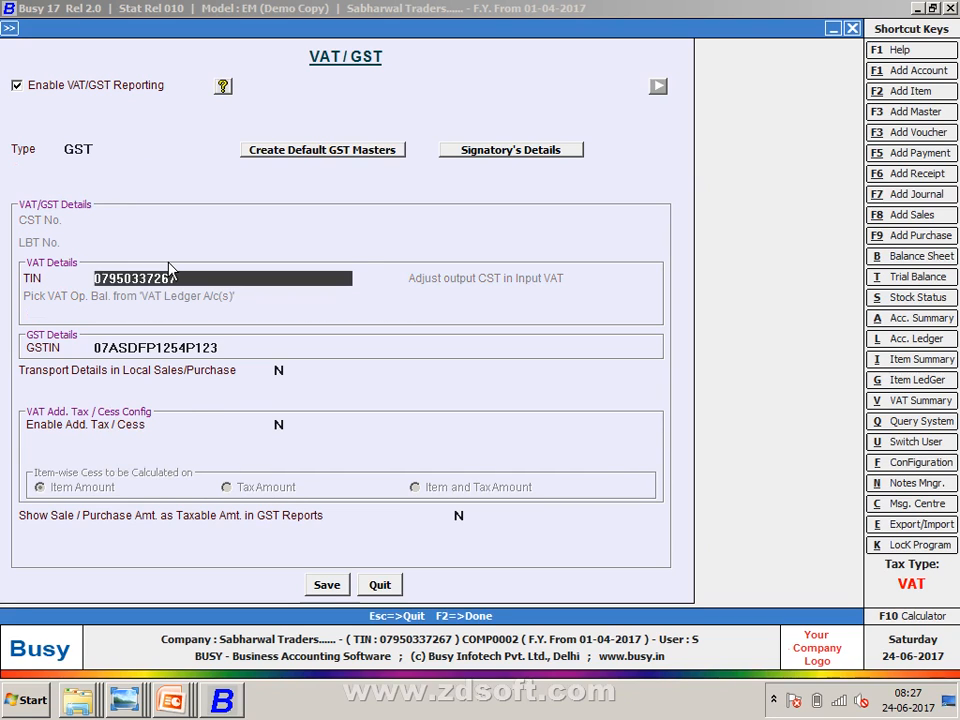
{"action": "key", "text": "F1"}
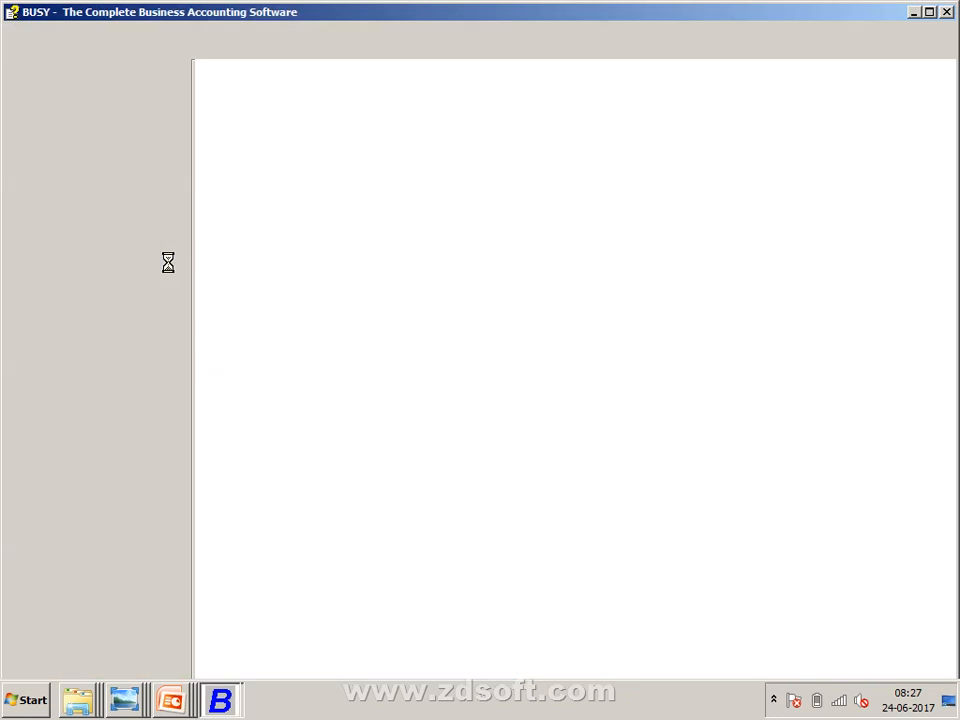
{"action": "key", "text": "alt+F4"}
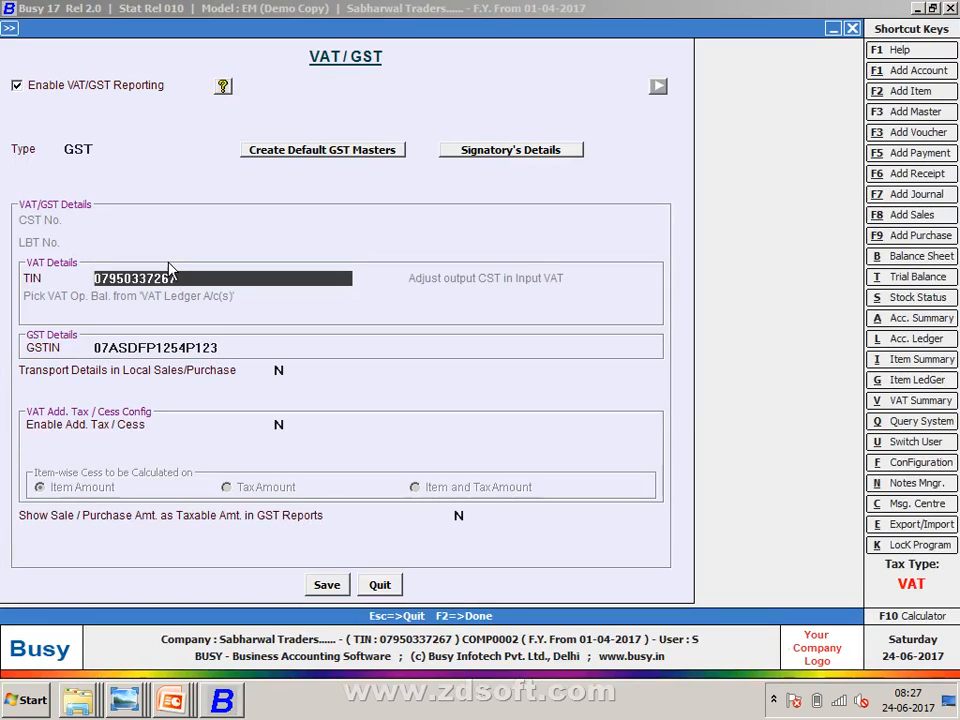
{"action": "key", "text": "F2"}
{"action": "key", "text": "Return"}
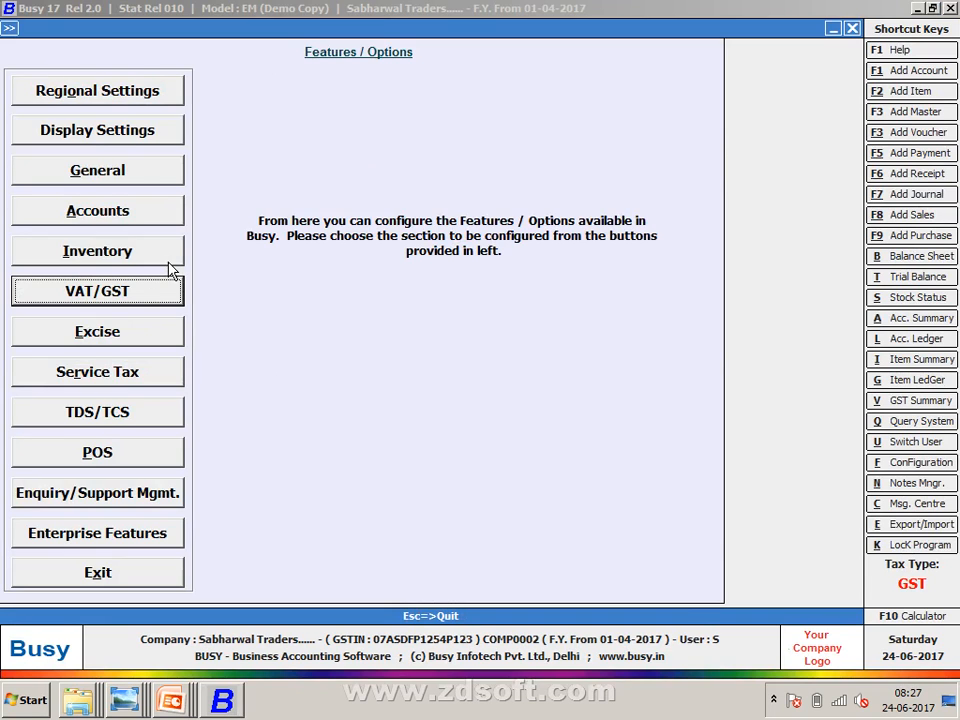
{"action": "key", "text": "Escape"}
{"action": "key", "text": "Escape"}
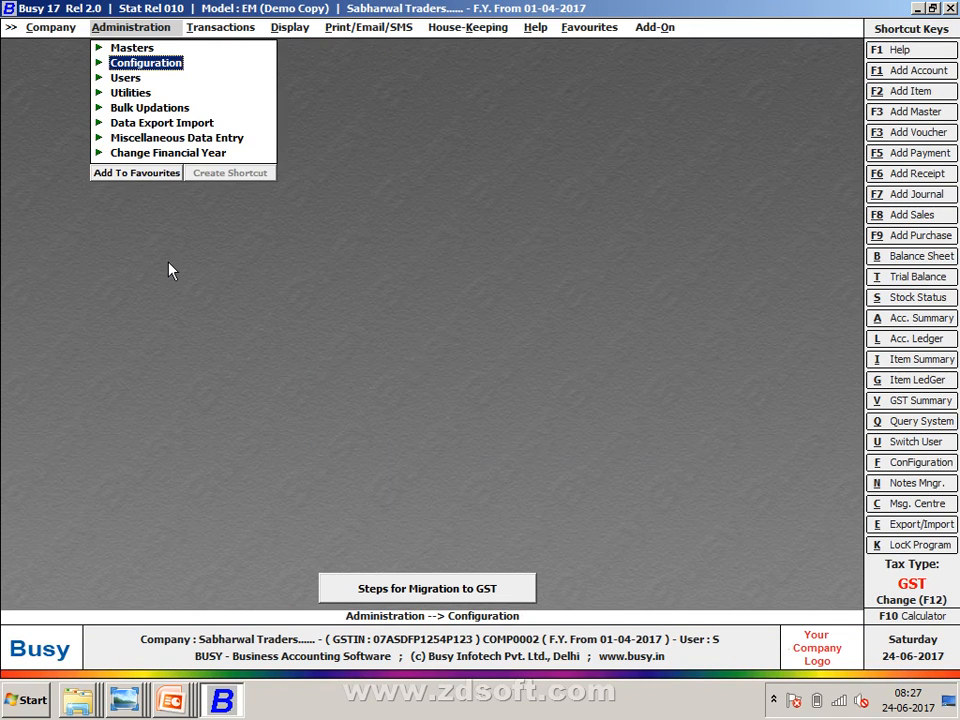
- Go to Masters > Purchase Type > Modify, listing I/GST-12% (ITC-Goods) through I/GST-5% (ITC-None)
{"action": "key", "text": "Up"}
{"action": "key", "text": "Return"}
{"action": "key", "text": "Down"}
{"action": "key", "text": "Down"}
{"action": "key", "text": "Down"}
{"action": "key", "text": "Down"}
{"action": "key", "text": "Down"}
{"action": "key", "text": "Down"}
{"action": "key", "text": "Down"}
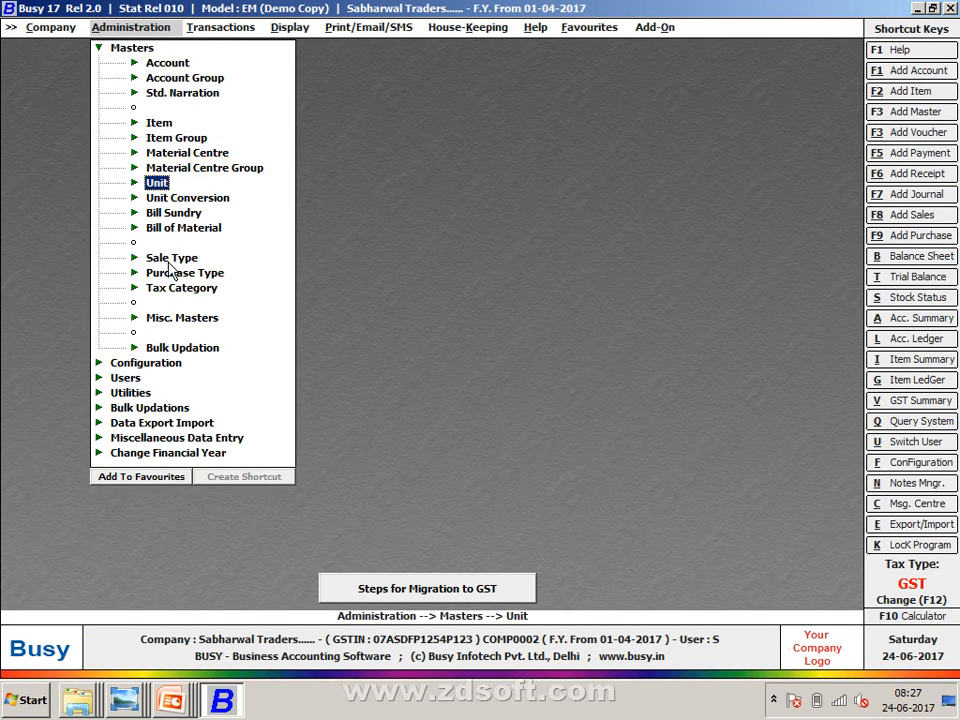
{"action": "key", "text": "Down"}
{"action": "key", "text": "Down"}
{"action": "key", "text": "Down"}
{"action": "key", "text": "Down"}
{"action": "key", "text": "Down"}
{"action": "key", "text": "Return"}
{"action": "key", "text": "Down"}
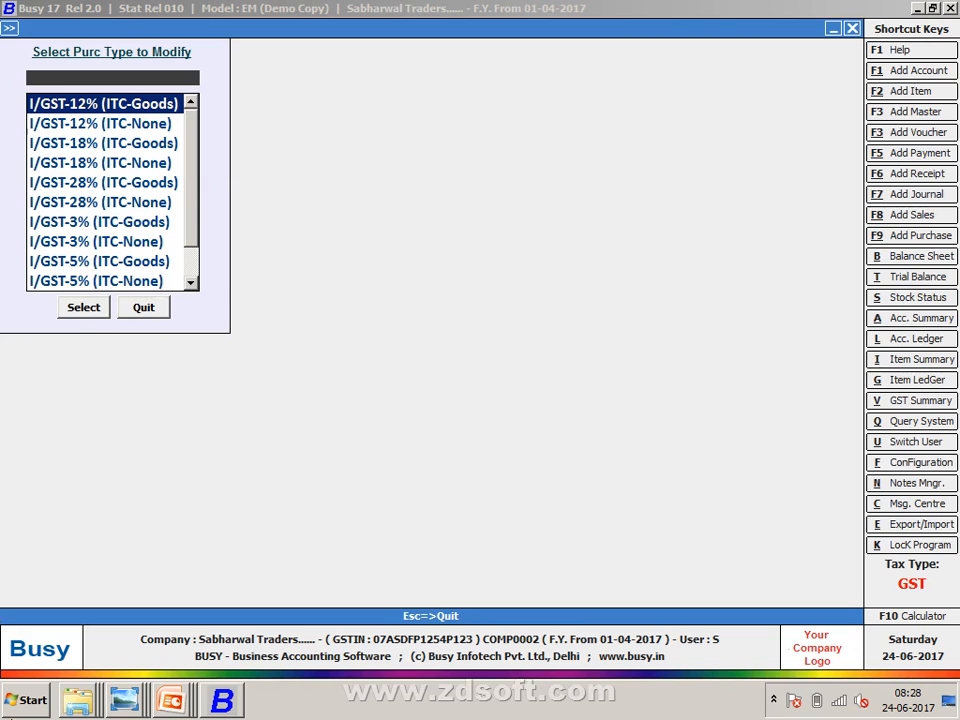
{"action": "mouse_move", "coordinate": [170, 700]}
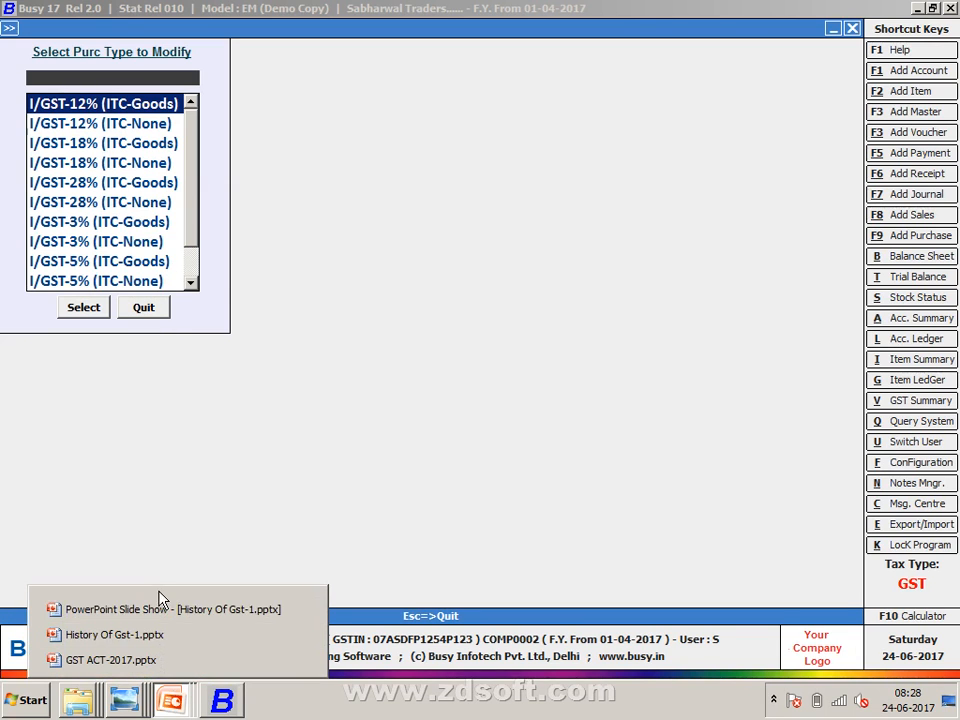
{"action": "left_click", "coordinate": [160, 605]}
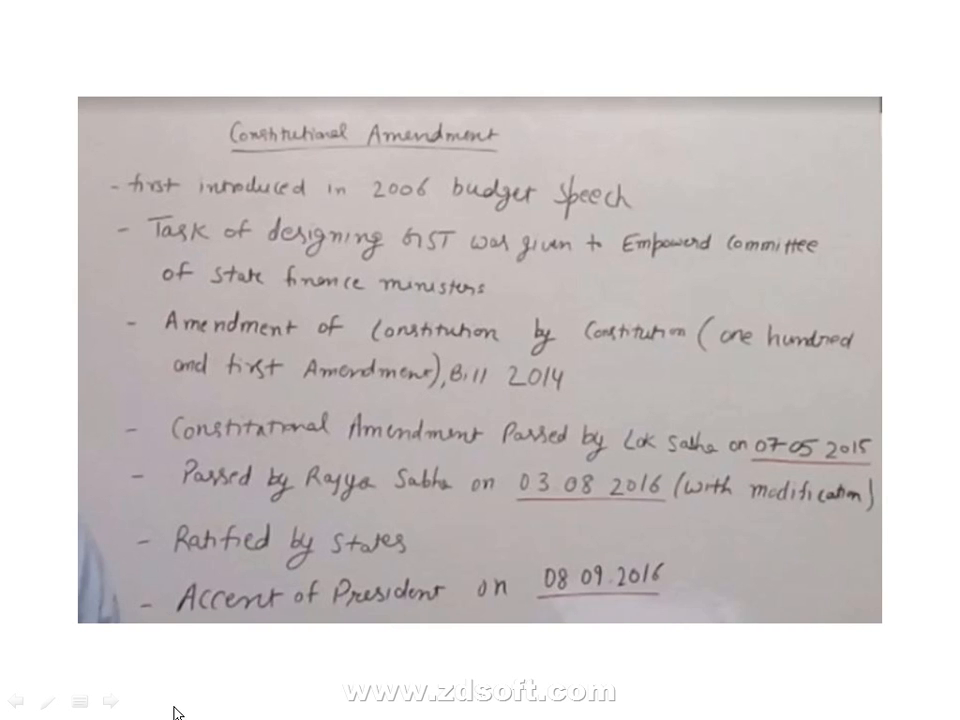
{"action": "key", "text": "alt+Tab"}
{"action": "mouse_move", "coordinate": [171, 703]}
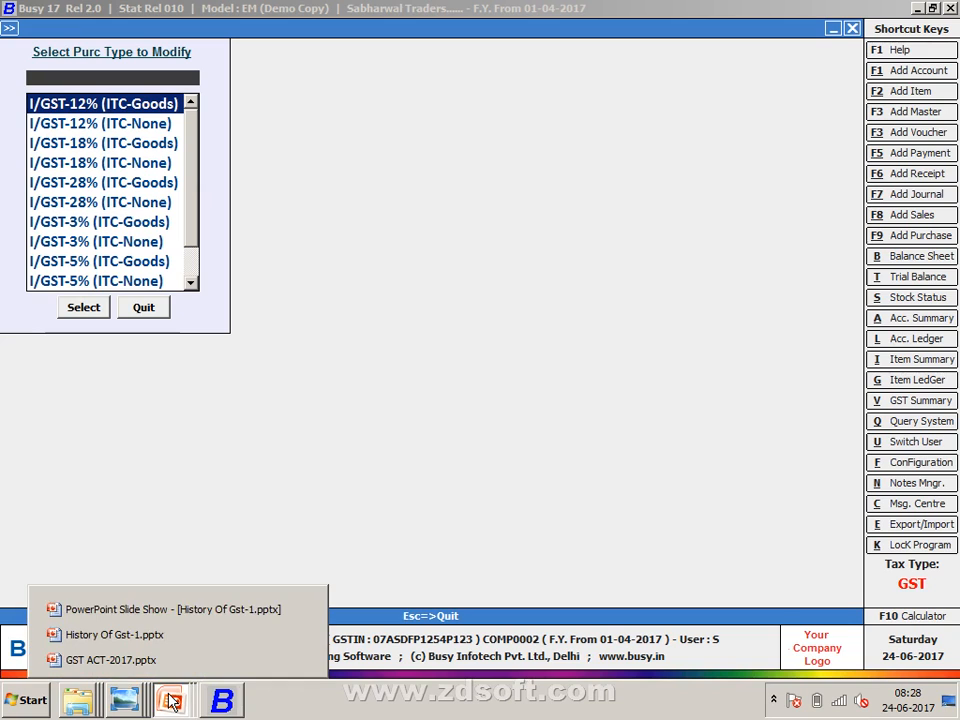
{"action": "left_click", "coordinate": [148, 637]}
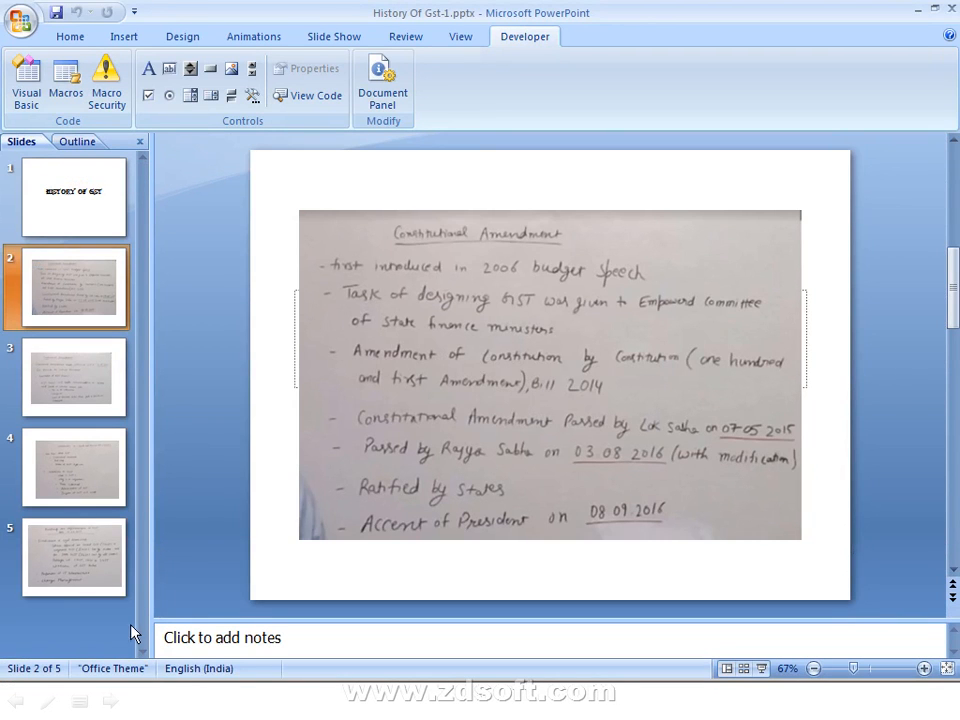
{"action": "key", "text": "alt+Tab"}
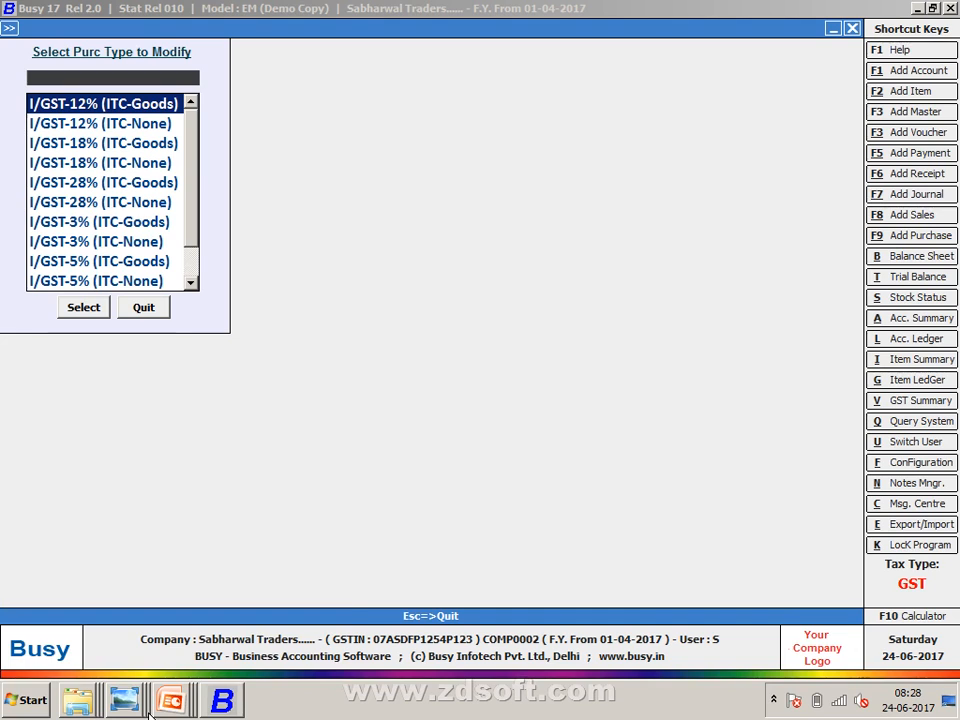
- Start a new purchase voucher via Transactions > Purchase > Add
{"action": "mouse_move", "coordinate": [150, 695]}
{"action": "key", "text": "Escape"}
{"action": "key", "text": "Escape"}
{"action": "key", "text": "Escape"}
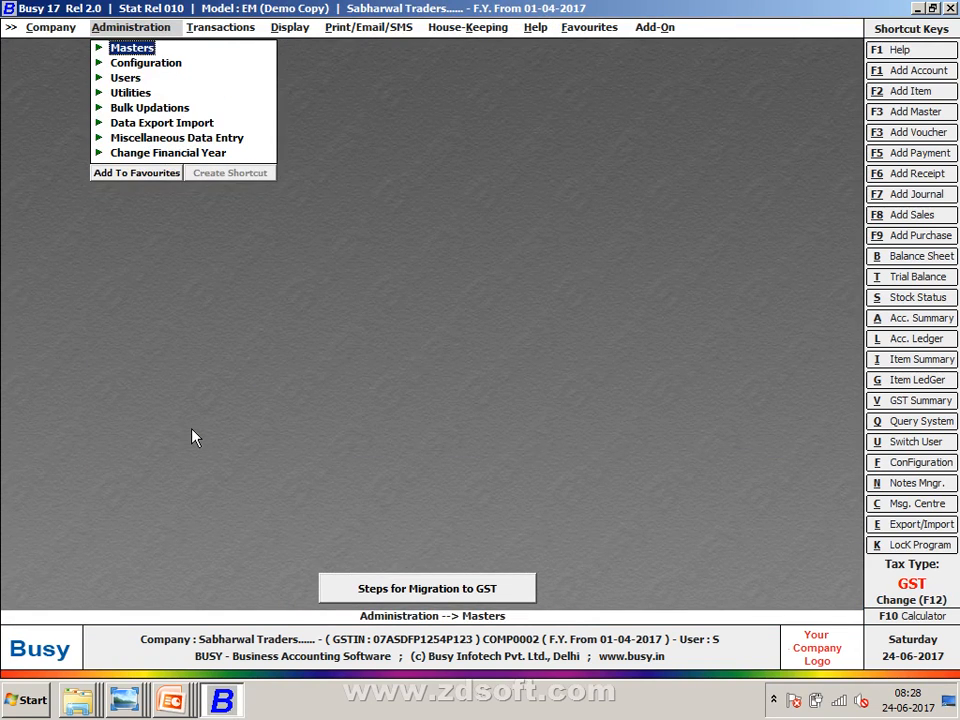
{"action": "key", "text": "Right"}
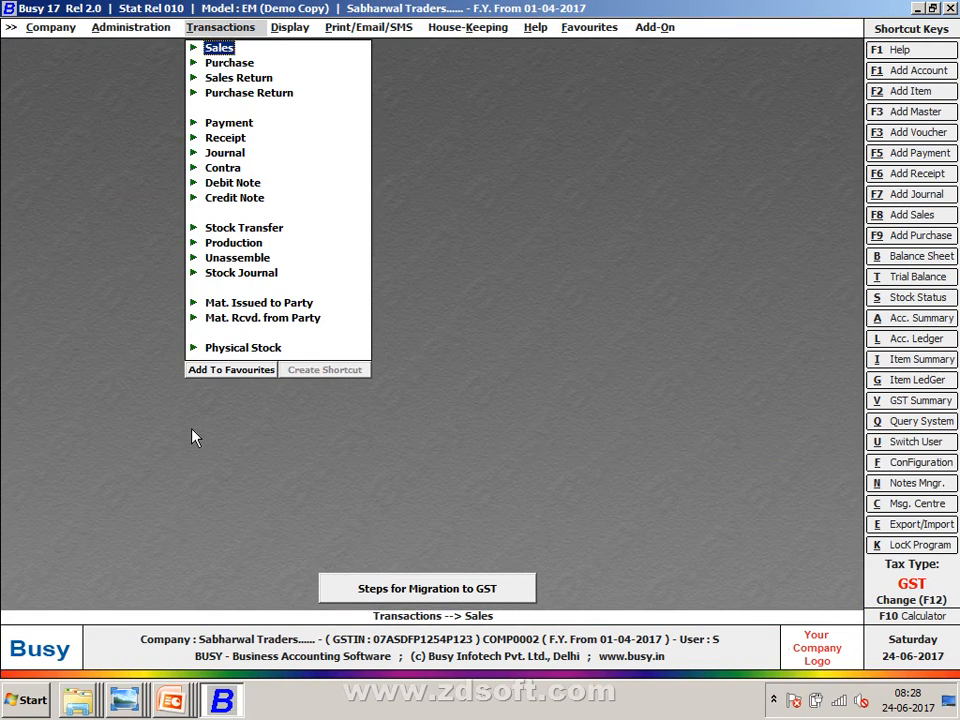
{"action": "key", "text": "Down"}
{"action": "key", "text": "Return"}
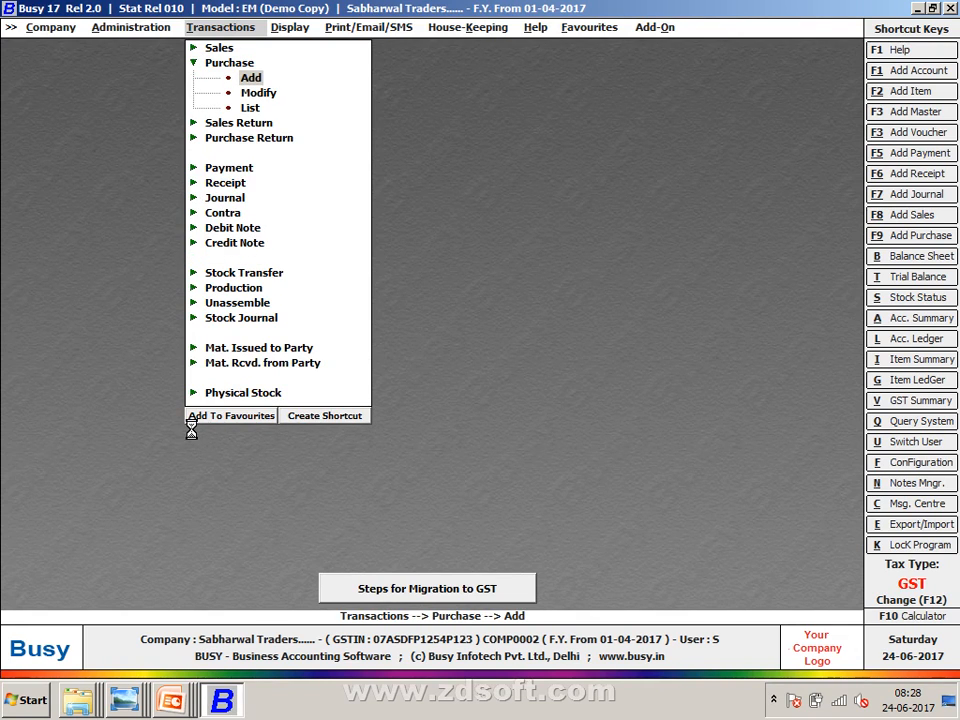
{"action": "key", "text": "Return"}
{"action": "key", "text": "Return"}
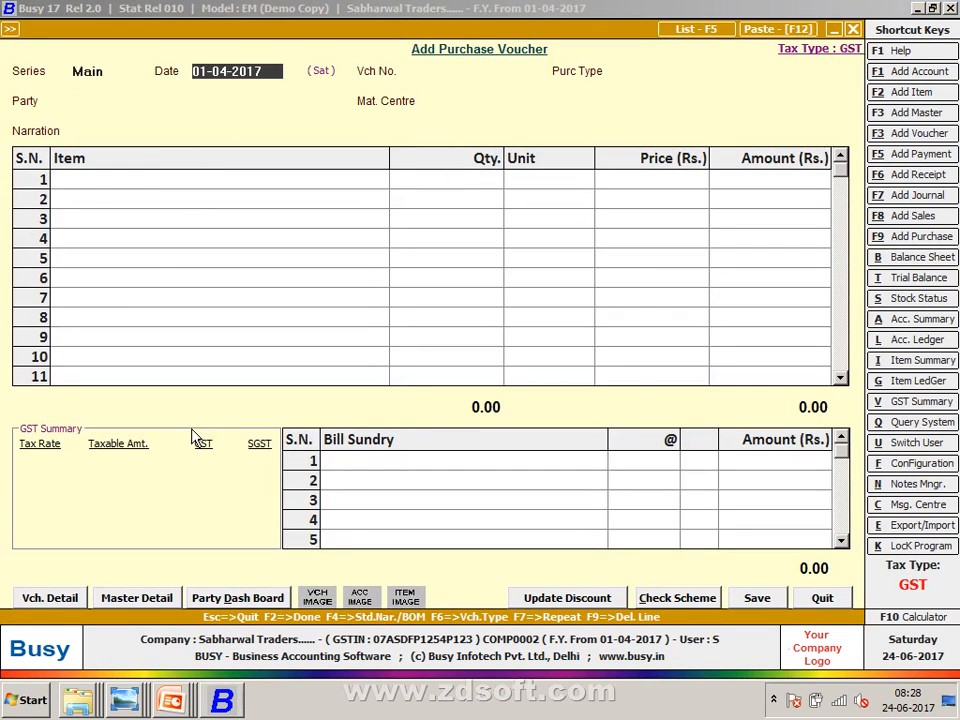
- Set the voucher date to 01-04-2017 after checking the reference image
{"action": "key", "text": "alt+Tab"}
{"action": "key", "text": "alt+Tab"}
{"action": "key", "text": "alt+Tab"}
{"action": "key", "text": "alt+Tab"}
{"action": "key", "text": "alt+Tab"}
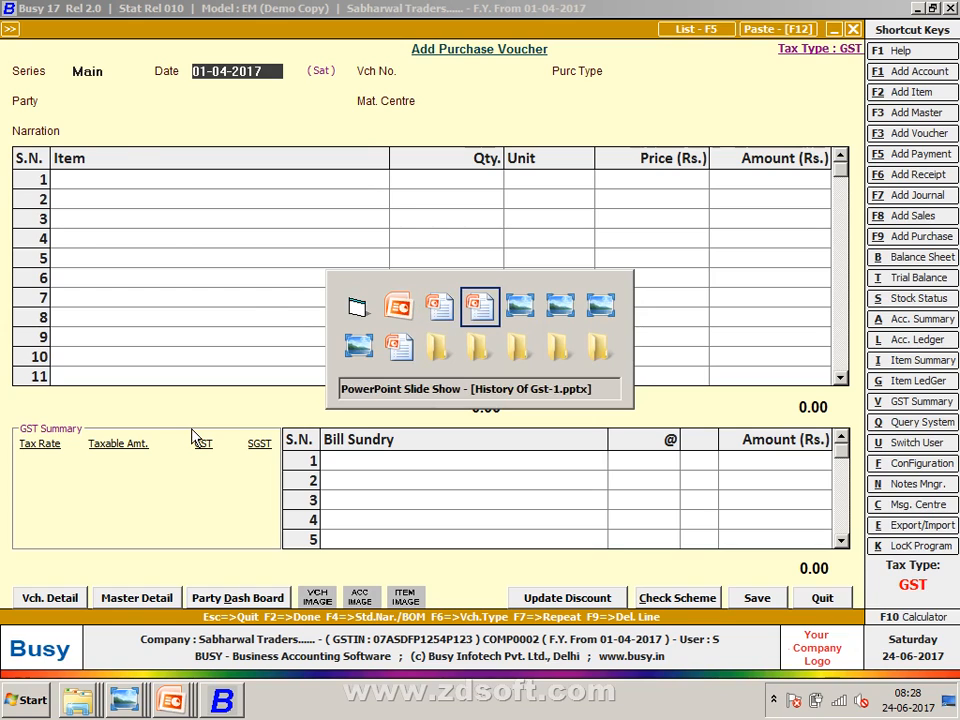
{"action": "key", "text": "alt+Tab"}
{"action": "key", "text": "alt+Tab"}
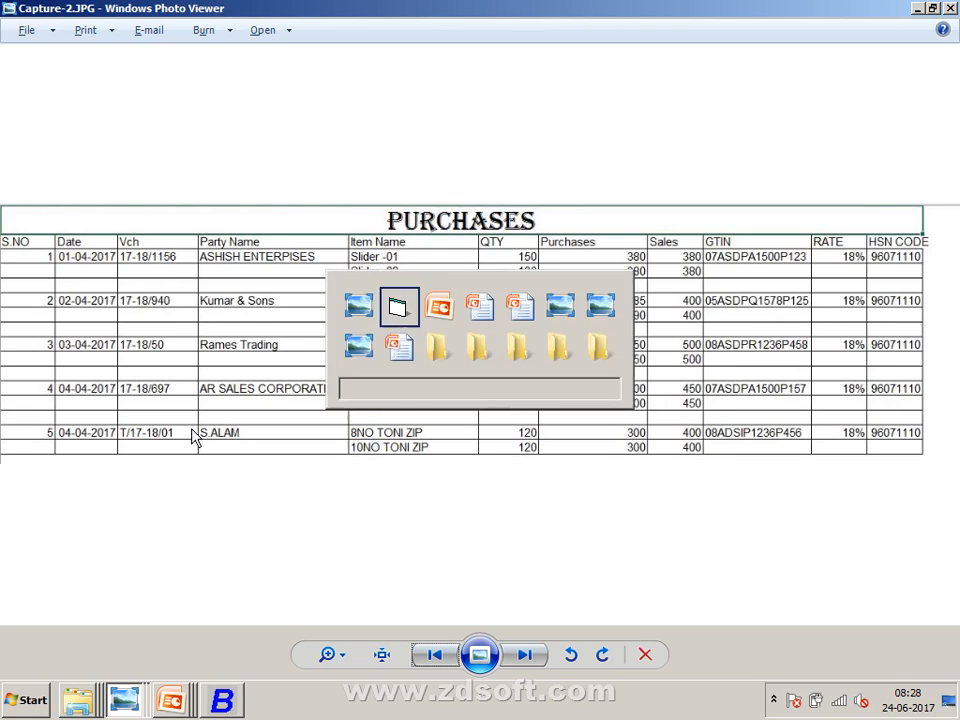
{"action": "type", "text": "1-0"}
{"action": "type", "text": "4"}
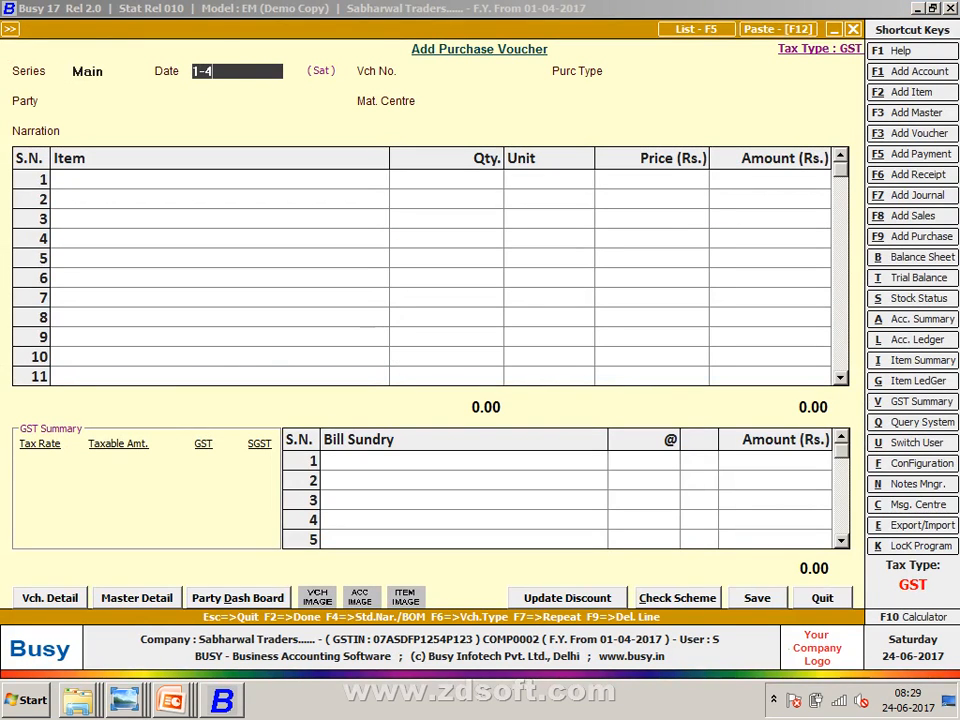
{"action": "key", "text": "Return"}
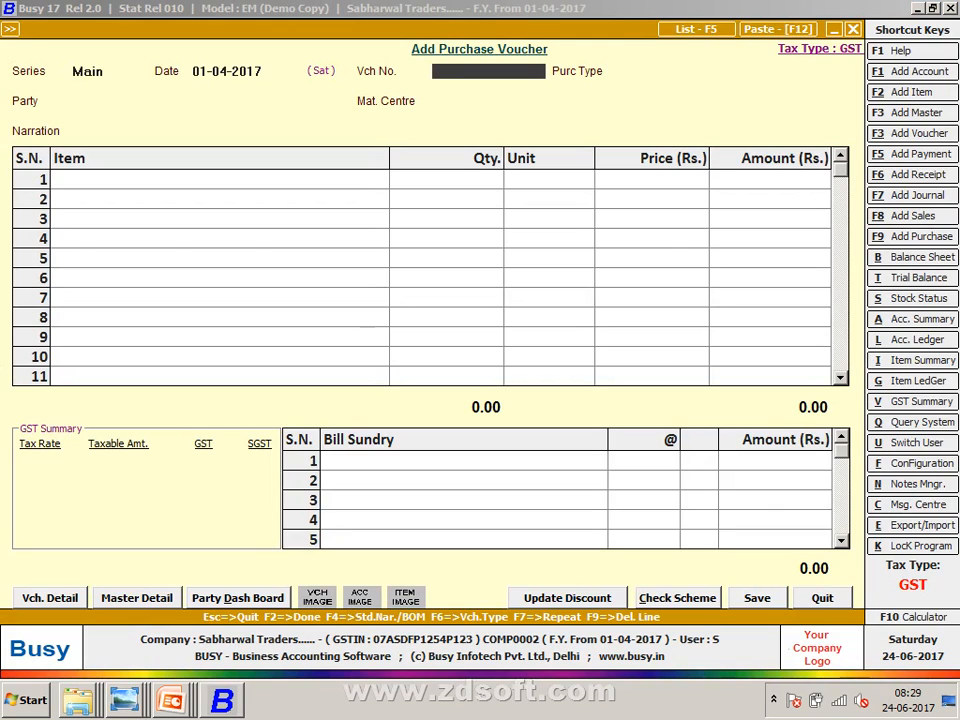
- Enter voucher number 17-18/1156 from the PURCHASES table and bring that image to the front
{"action": "key", "text": "alt+Tab"}
{"action": "key", "text": "alt+Tab"}
{"action": "type", "text": "17-18/11"}
{"action": "key", "text": "alt+Tab"}
{"action": "key", "text": "alt+Tab"}
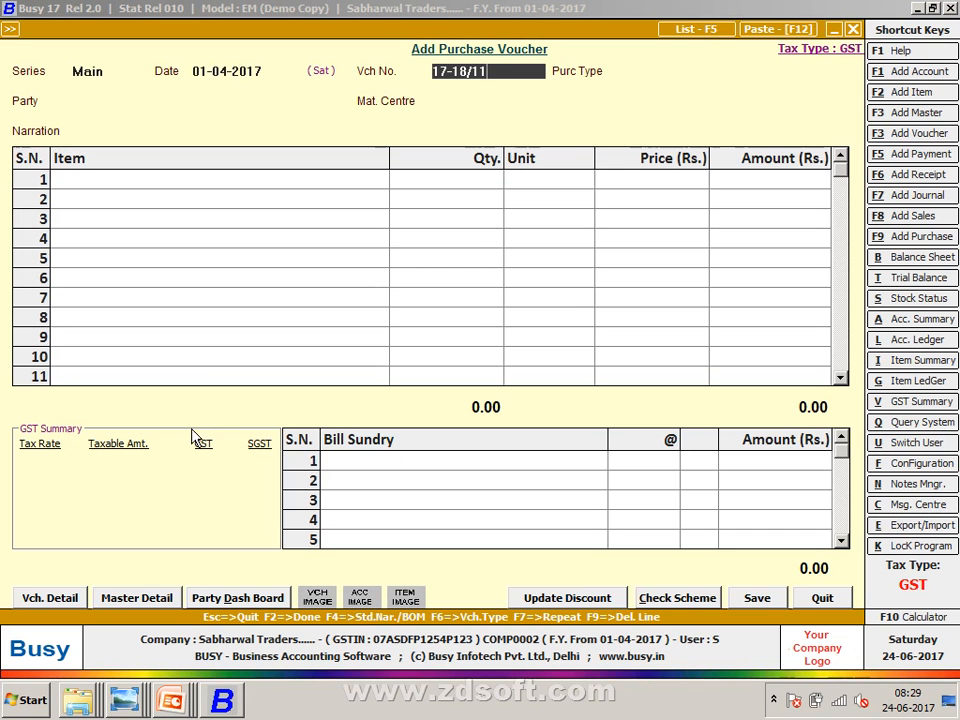
{"action": "type", "text": "56"}
{"action": "key", "text": "Return"}
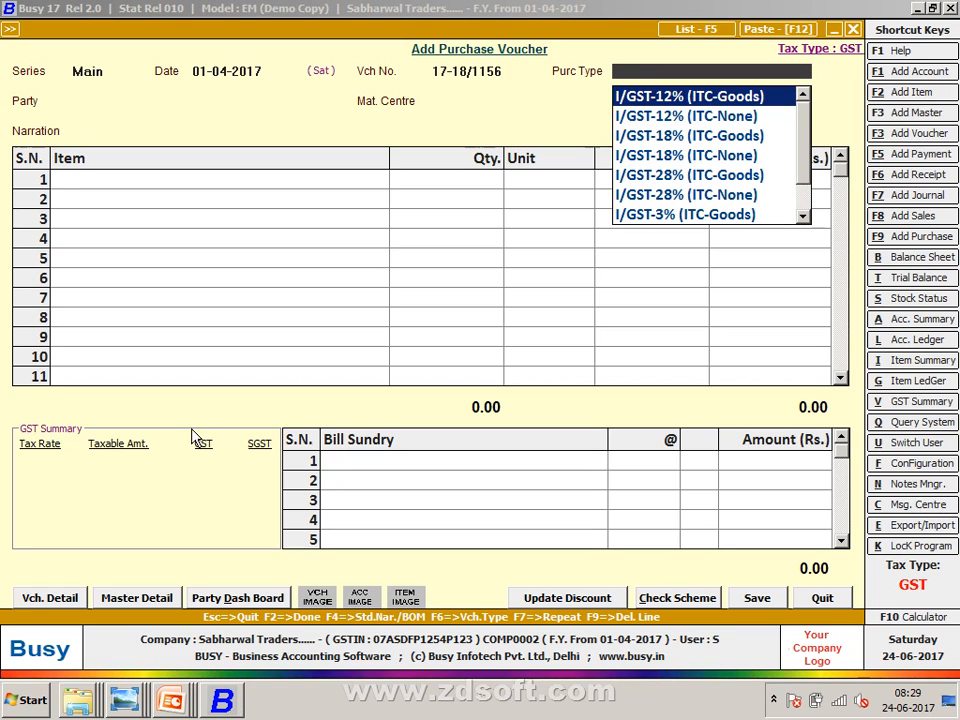
{"action": "key", "text": "alt+Tab"}
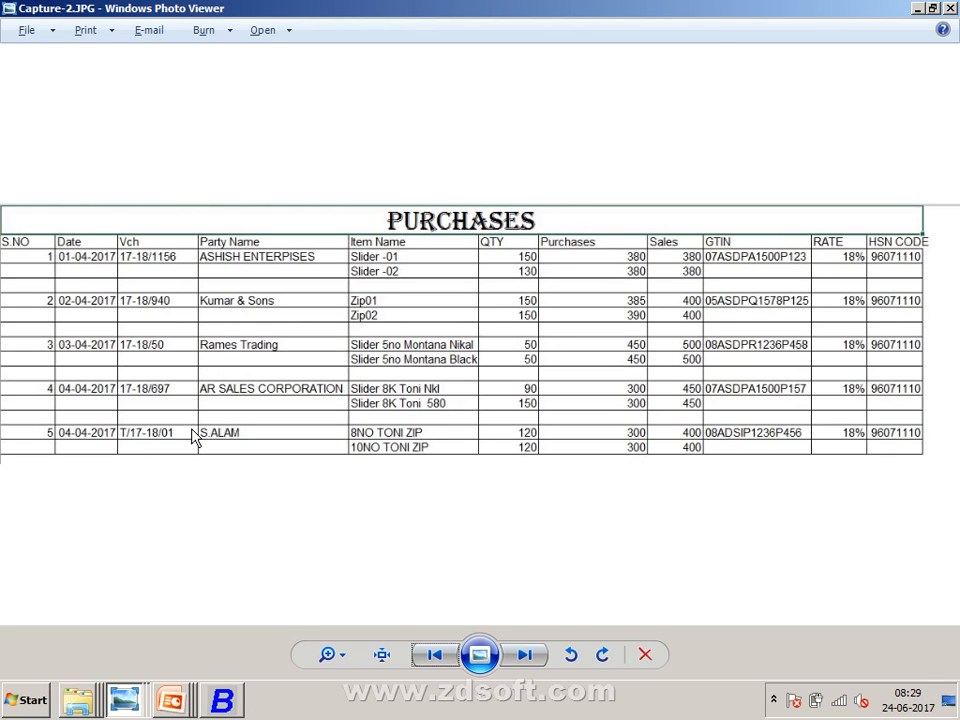
- Switch from the PURCHASES table image back to Busy's purchase voucher 17-18/1156
{"action": "key", "text": "alt+Tab"}
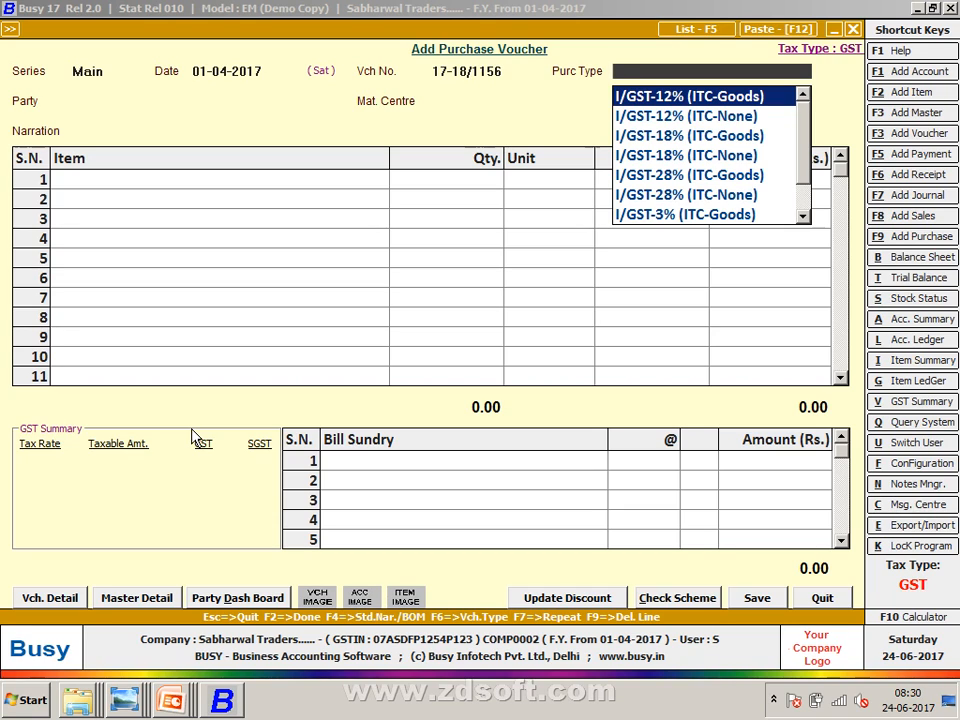
- Set the voucher's purchase type to L/GST-18% (ITC-Goods)
{"action": "type", "text": "L"}
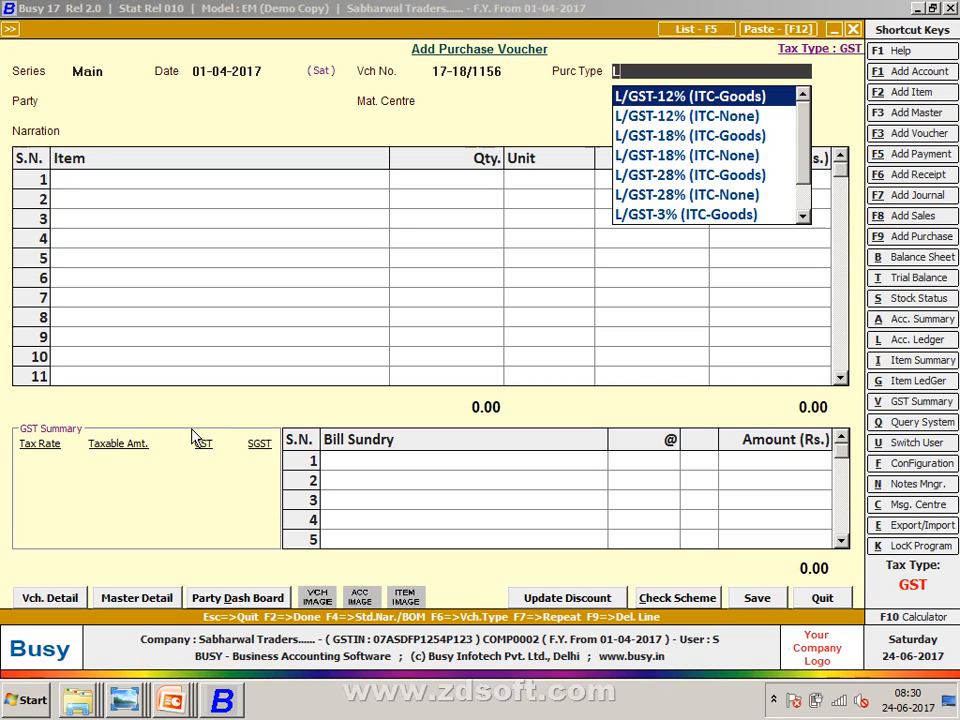
{"action": "key", "text": "Down"}
{"action": "key", "text": "Down"}
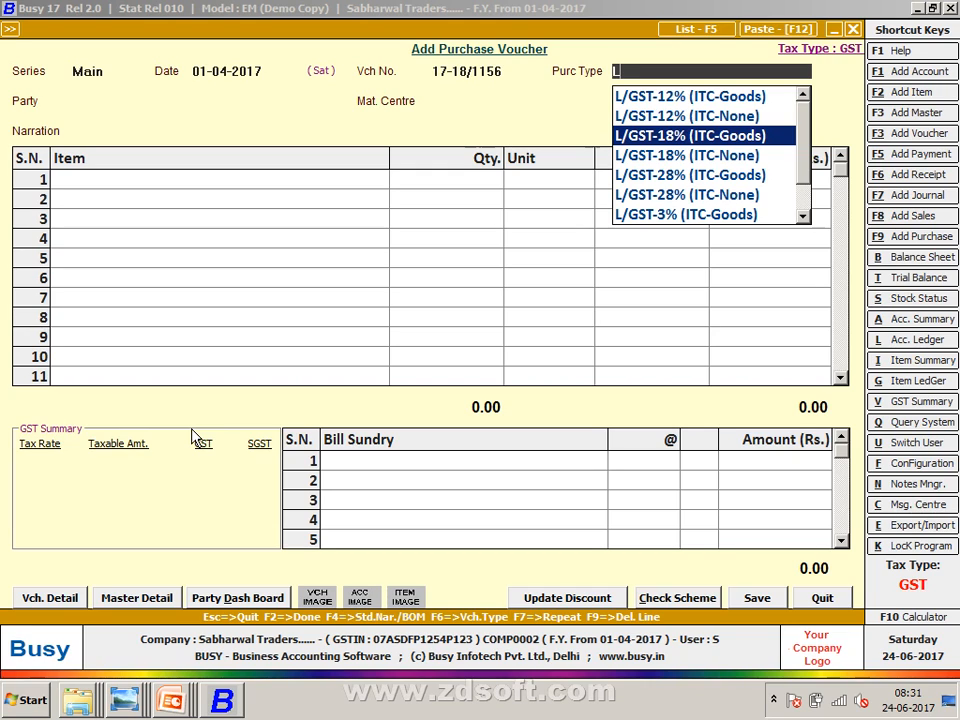
{"action": "key", "text": "Return"}
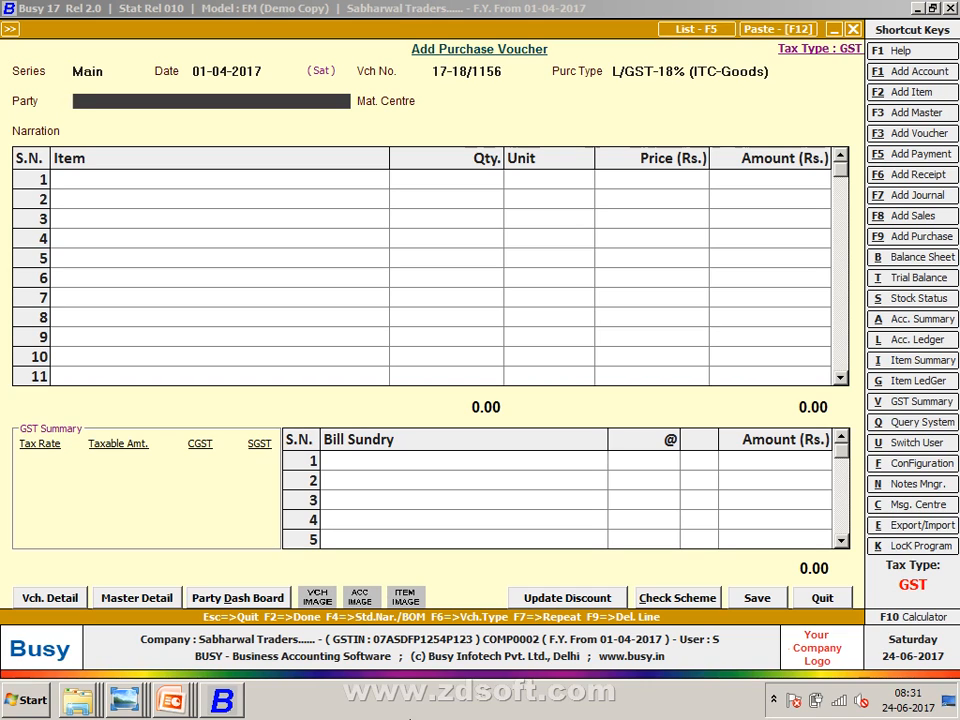
- Create a new party account from the Party field, entering its name in Add Account Master
{"action": "type", "text": "A"}
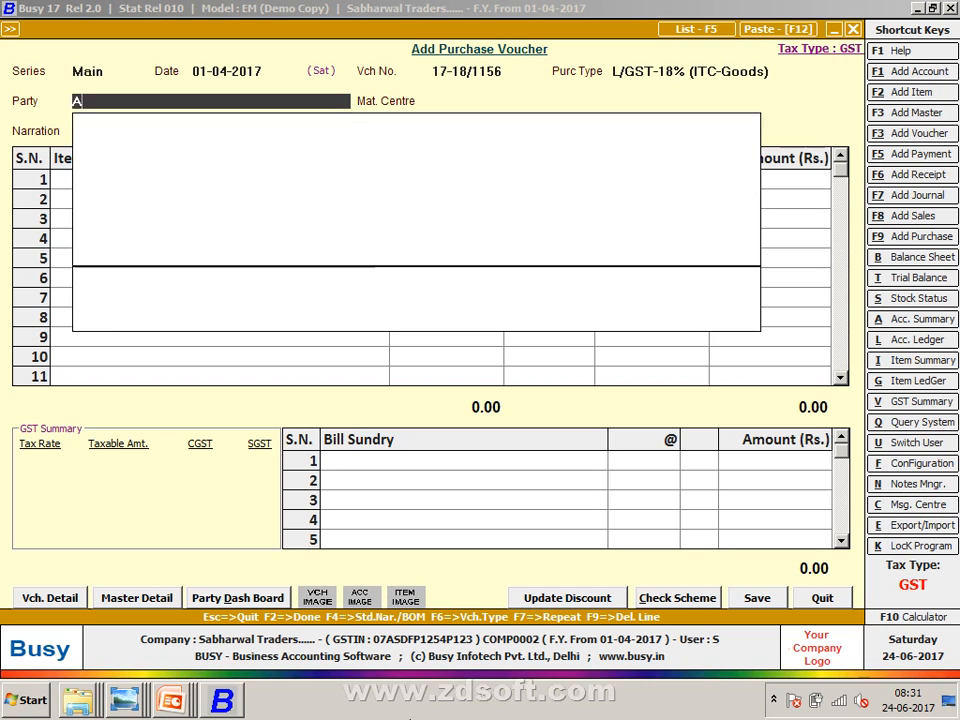
{"action": "key", "text": "alt+F1"}
{"action": "type", "text": "NTERPISES"}
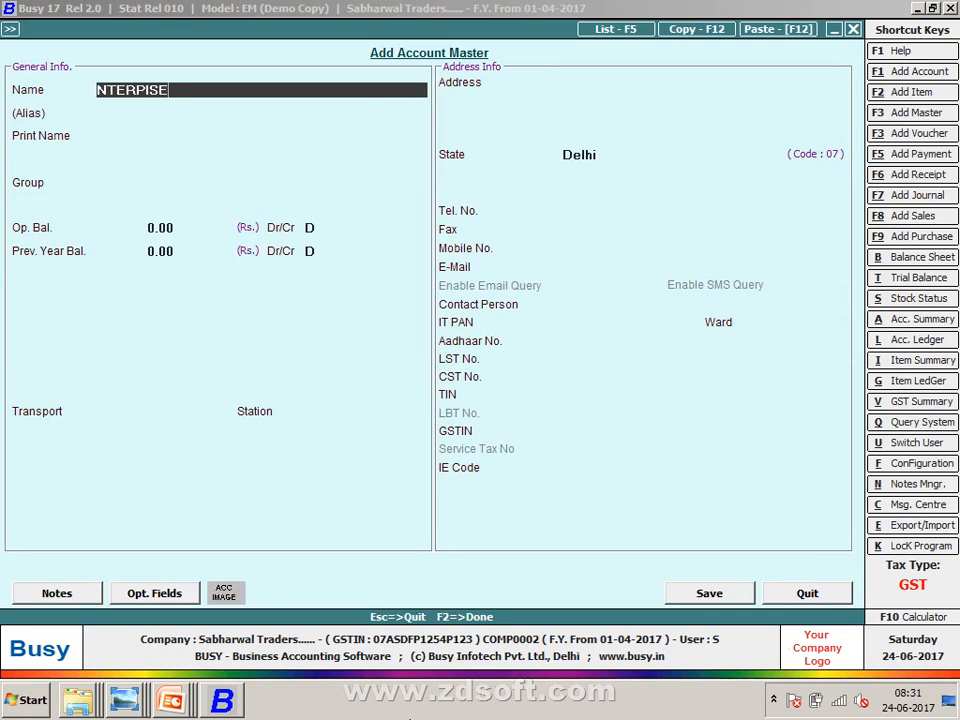
{"action": "key", "text": "Return"}
- Name the account ASHISH ENTERPISES, group it under Sundry Creditors, and set Bill-by-Bill to N
{"action": "key", "text": "Up"}
{"action": "type", "text": "A"}
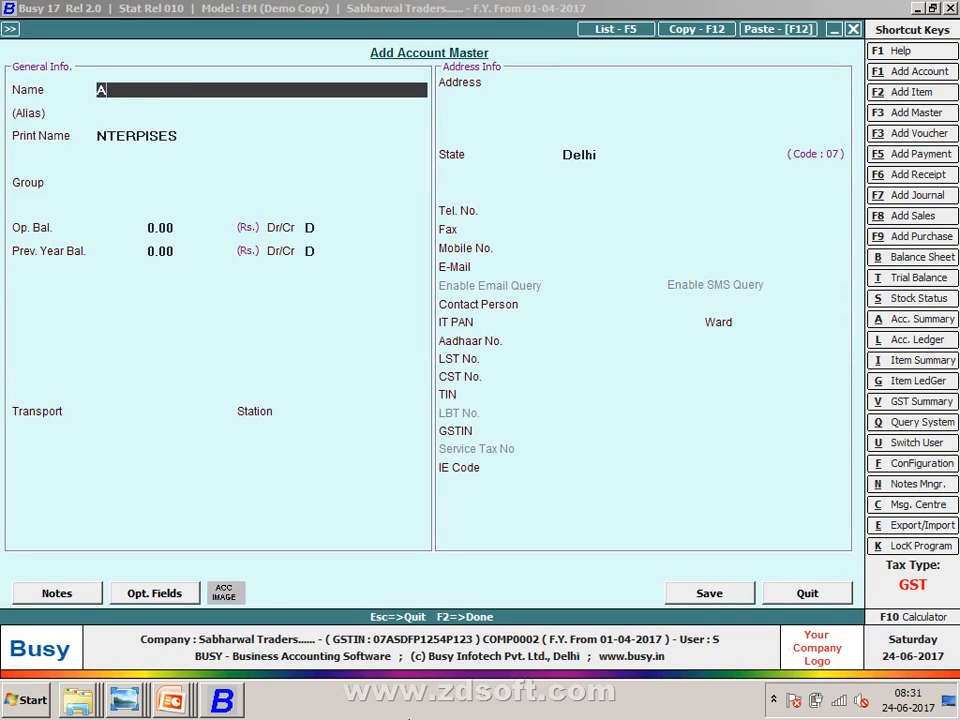
{"action": "type", "text": "SHISH ENTERPISES"}
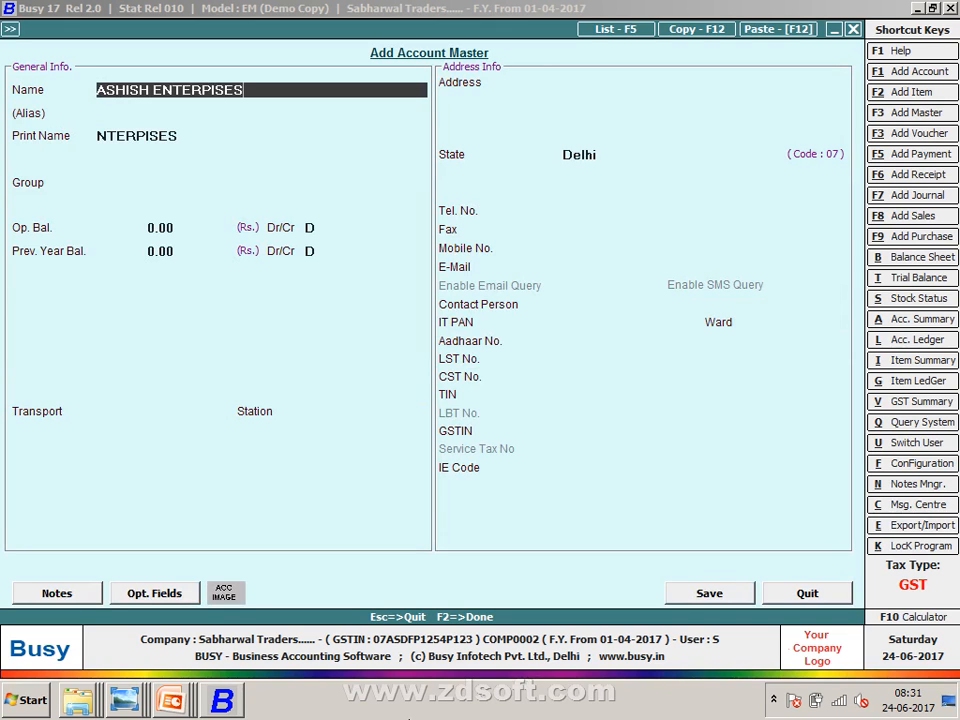
{"action": "key", "text": "Return"}
{"action": "key", "text": "Return"}
{"action": "key", "text": "Return"}
{"action": "type", "text": "SU"}
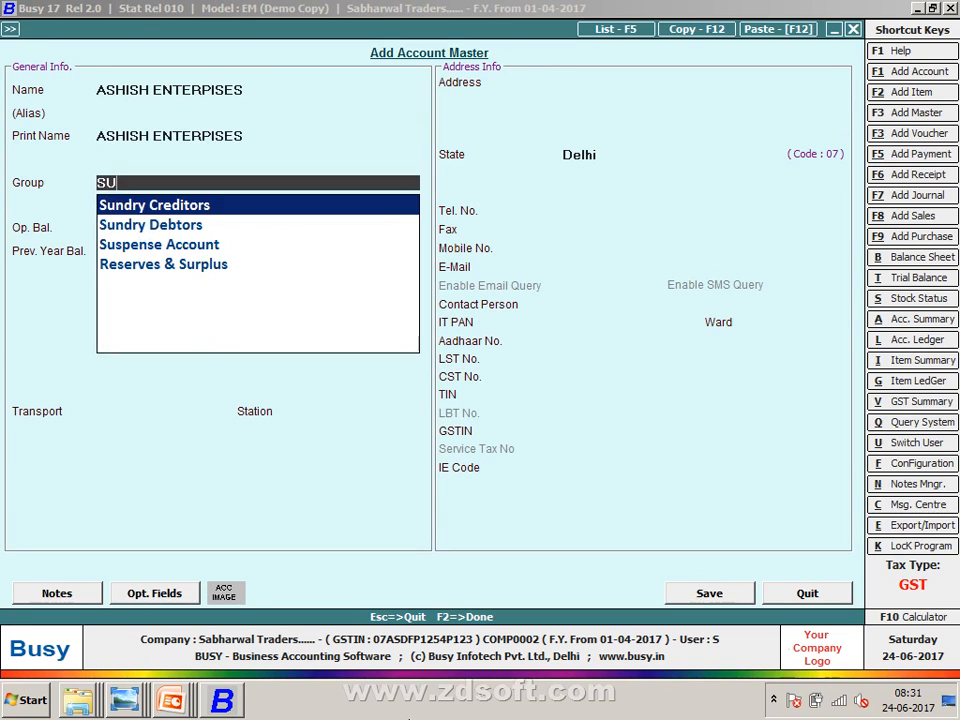
{"action": "key", "text": "Return"}
{"action": "key", "text": "Return"}
{"action": "key", "text": "Return"}
{"action": "key", "text": "Return"}
{"action": "key", "text": "Return"}
{"action": "type", "text": "N"}
{"action": "key", "text": "Return"}
{"action": "key", "text": "Return"}
{"action": "key", "text": "Return"}
{"action": "key", "text": "Return"}
{"action": "key", "text": "Return"}
{"action": "key", "text": "Return"}
{"action": "key", "text": "Return"}
{"action": "key", "text": "Return"}
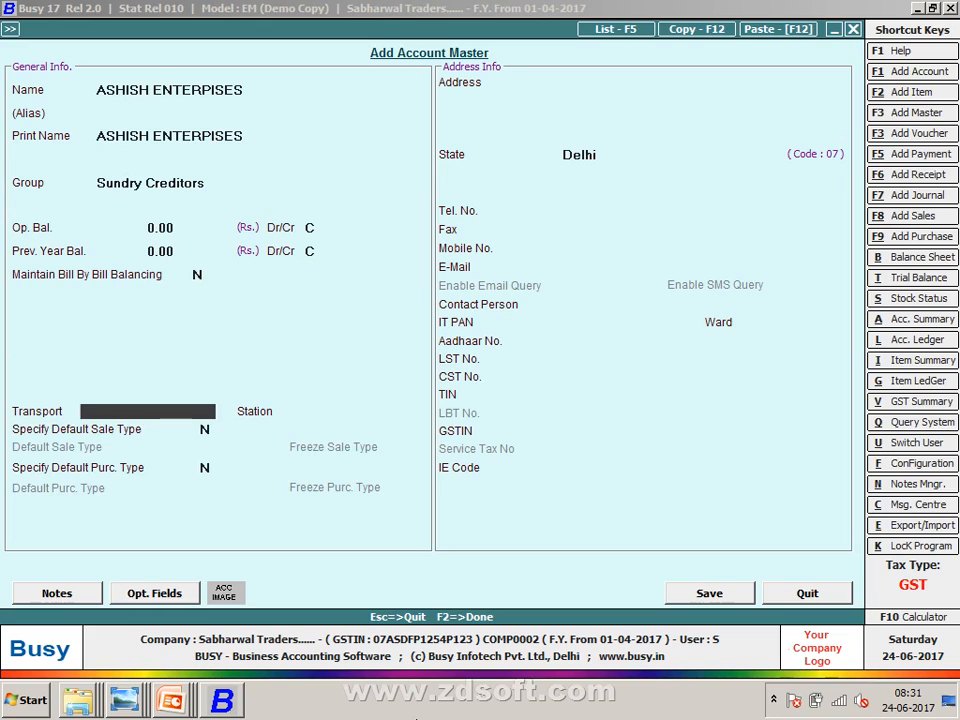
{"action": "key", "text": "Return"}
{"action": "key", "text": "Return"}
{"action": "key", "text": "Return"}
{"action": "key", "text": "Return"}
{"action": "key", "text": "Return"}
{"action": "key", "text": "Return"}
{"action": "key", "text": "Return"}
{"action": "key", "text": "Return"}
{"action": "key", "text": "Return"}
{"action": "key", "text": "Return"}
{"action": "key", "text": "Return"}
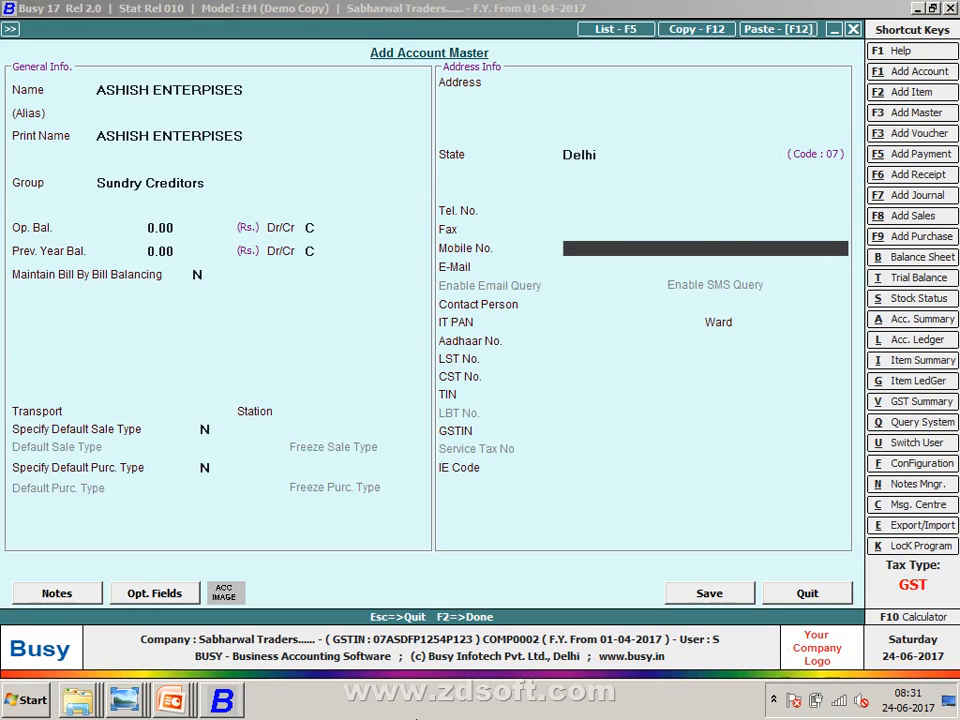
{"action": "key", "text": "Return"}
{"action": "key", "text": "Return"}
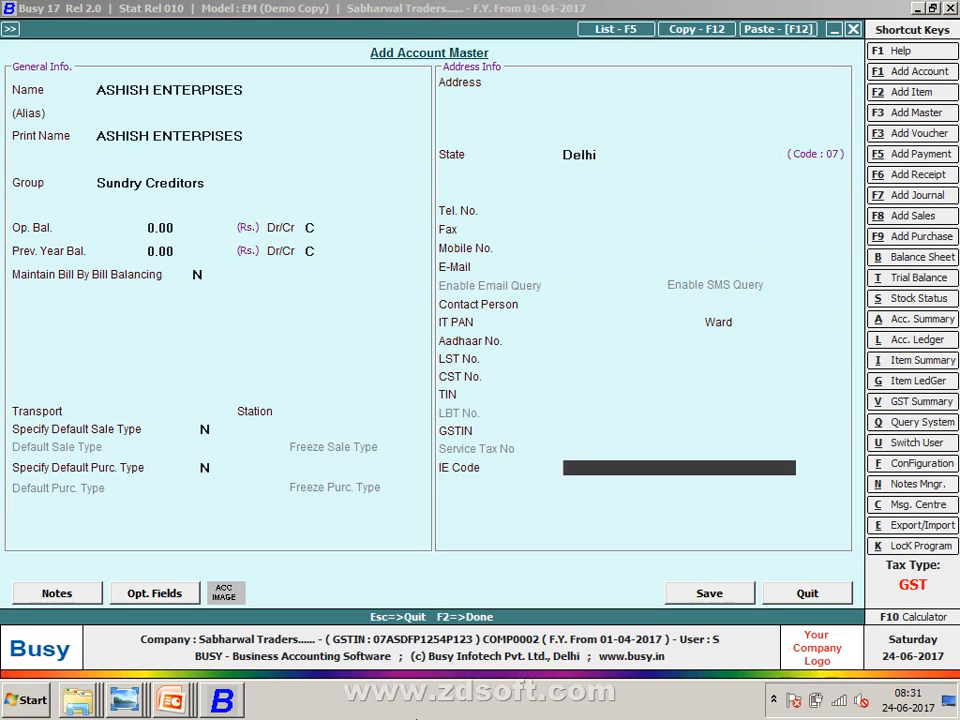
- Enter the party's GSTIN, copied piece by piece from the Purchases sheet image
{"action": "key", "text": "Up"}
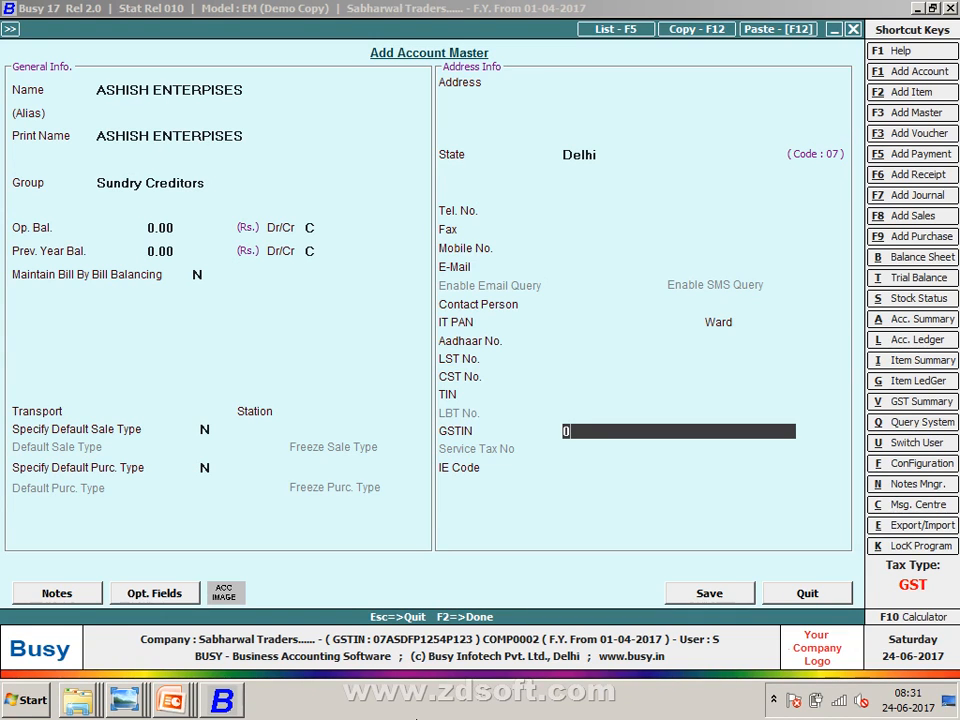
{"action": "key", "text": "alt+Tab"}
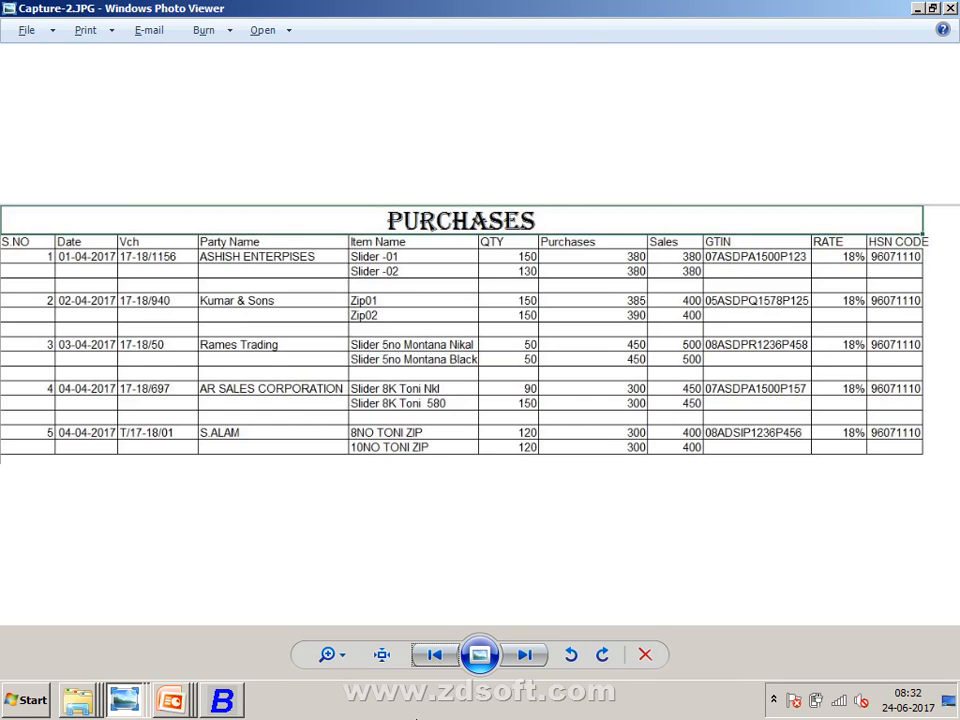
{"action": "key", "text": "alt+Tab"}
{"action": "key", "text": "alt+Tab"}
{"action": "key", "text": "alt+Tab"}
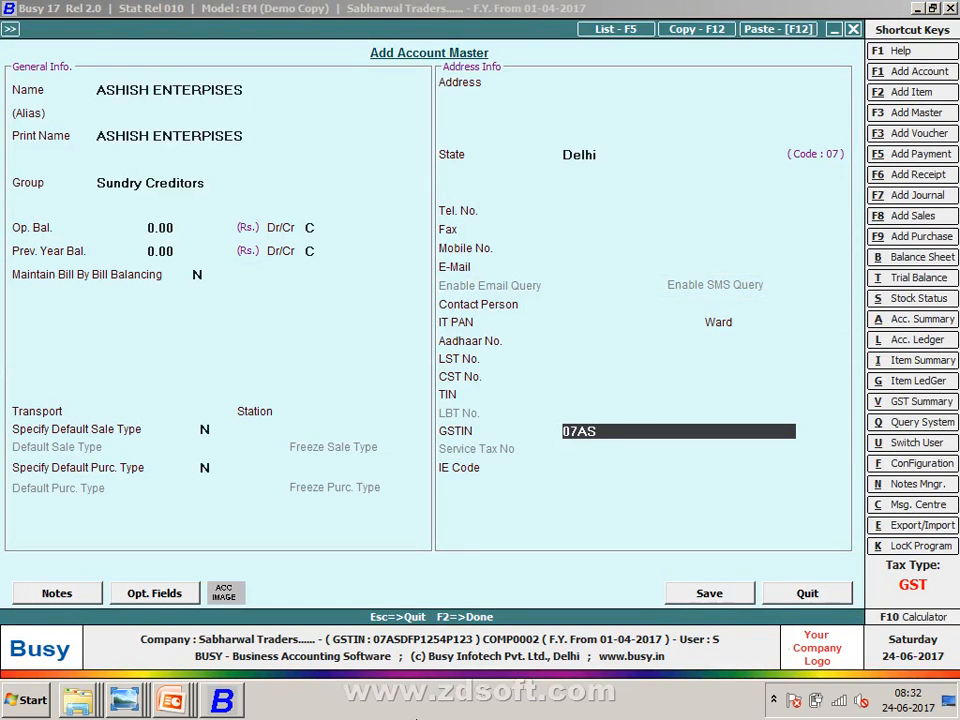
{"action": "key", "text": "alt+Tab"}
{"action": "key", "text": "alt+Tab"}
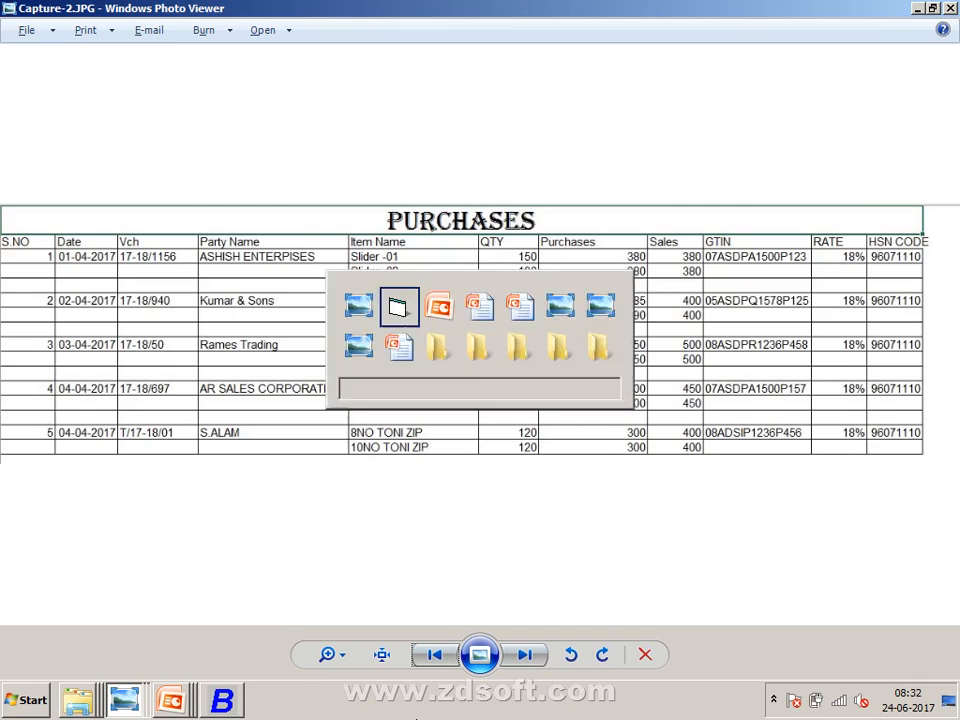
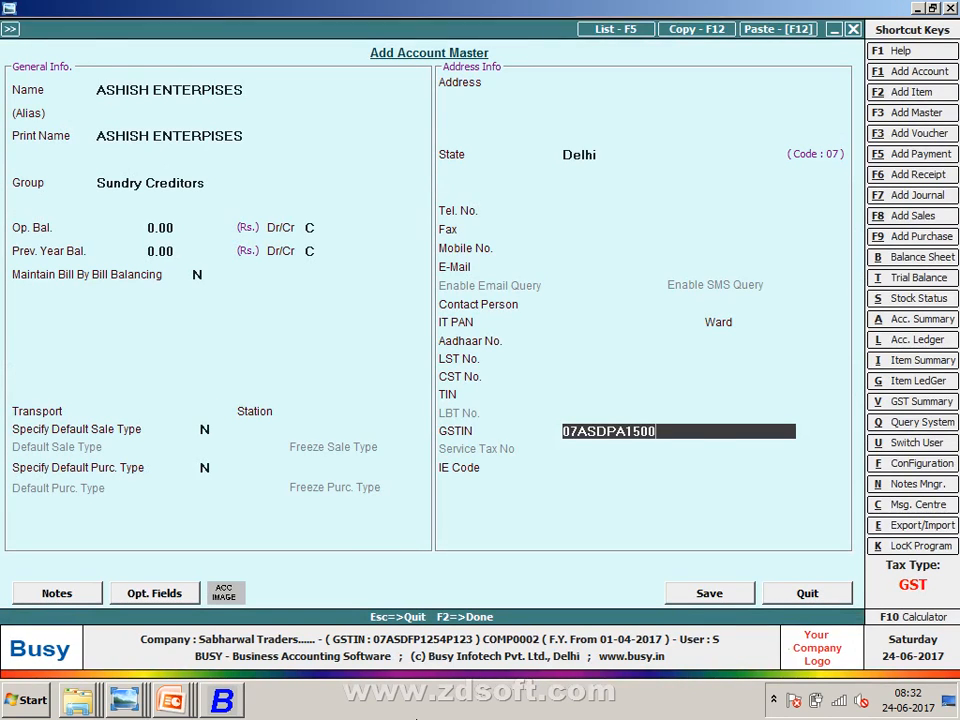
{"action": "key", "text": "alt+Tab"}
{"action": "key", "text": "alt+Tab"}
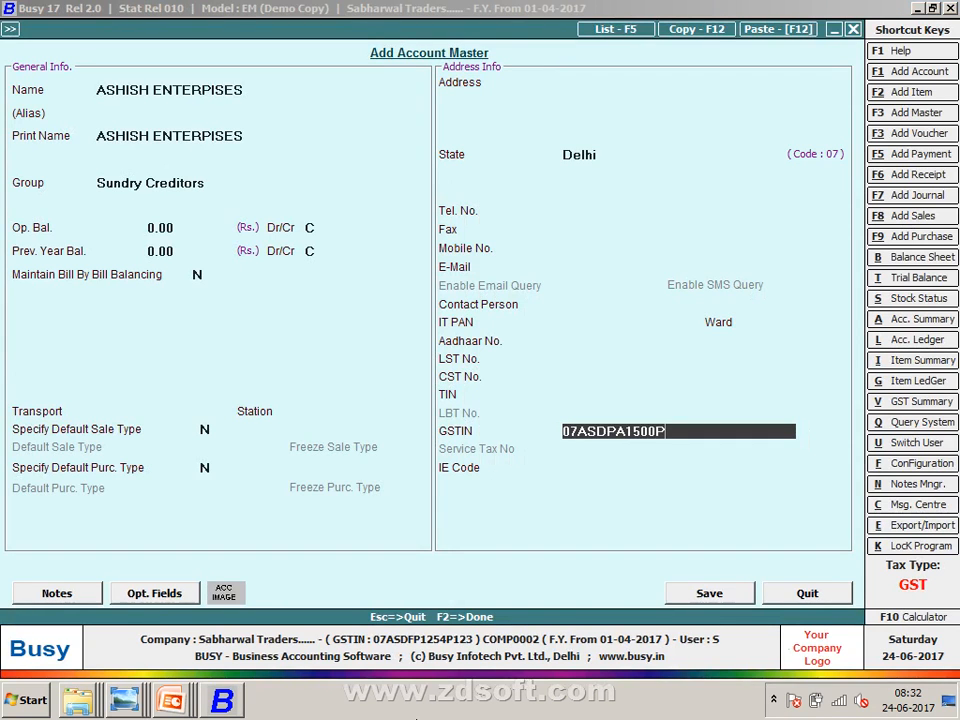
{"action": "key", "text": "alt+Tab"}
{"action": "key", "text": "alt+Tab"}
{"action": "key", "text": "Return"}
{"action": "key", "text": "Return"}
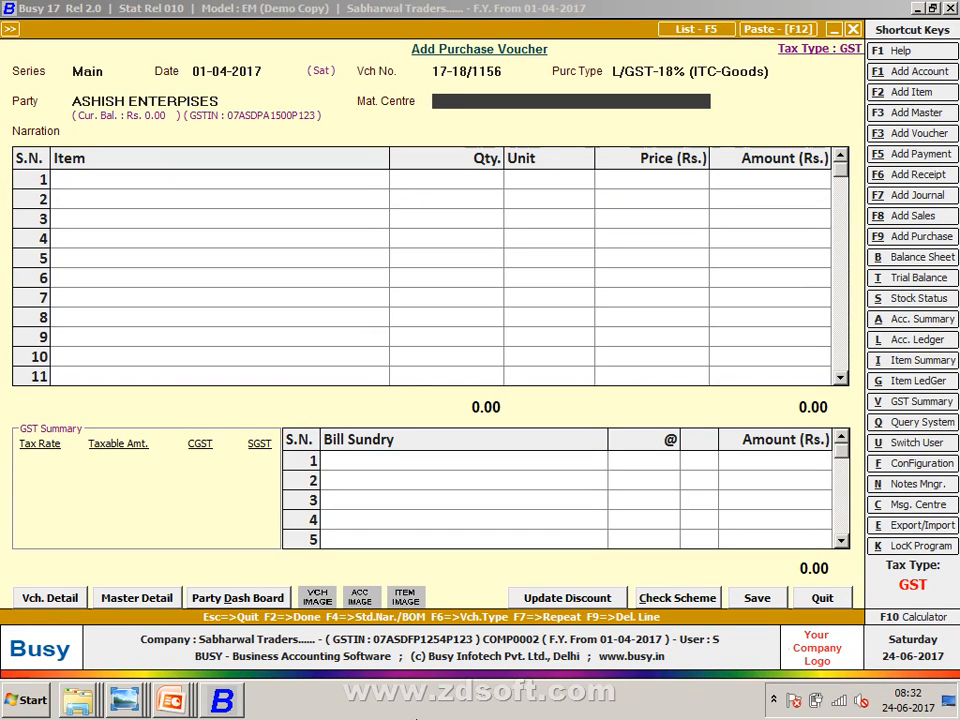
- Return to the voucher's Party field to reopen the ASHISH ENTERPISES account master
{"action": "key", "text": "Up"}
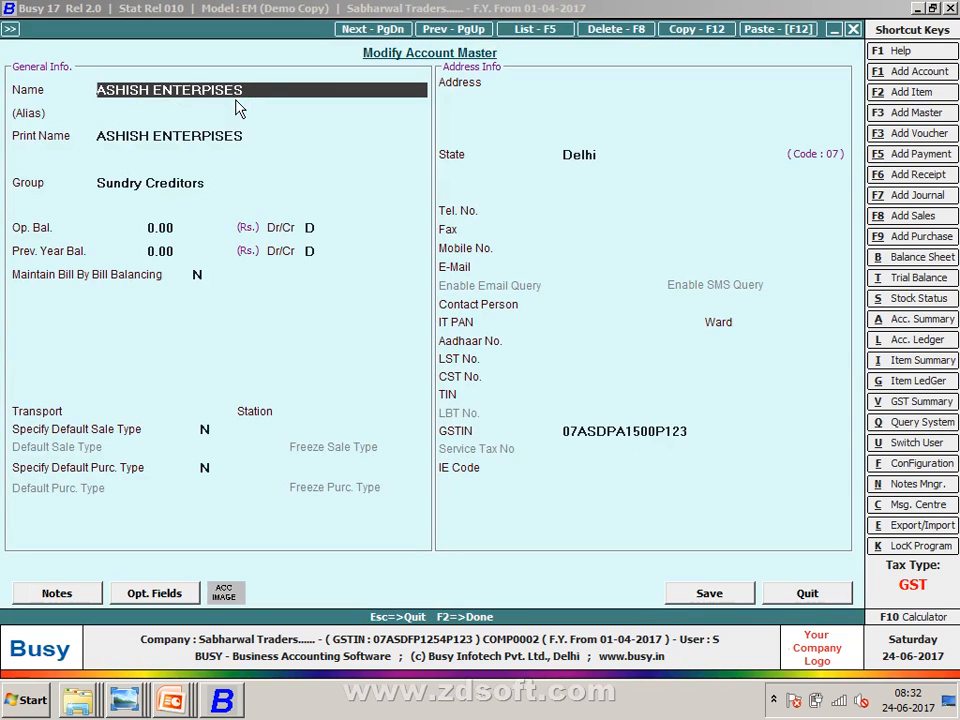
- Change the party's state to Goa (code 30), save, and answer No to the GSTIN mismatch warning
{"action": "key", "text": "Return"}
{"action": "key", "text": "Return"}
{"action": "key", "text": "Return"}
{"action": "key", "text": "Return"}
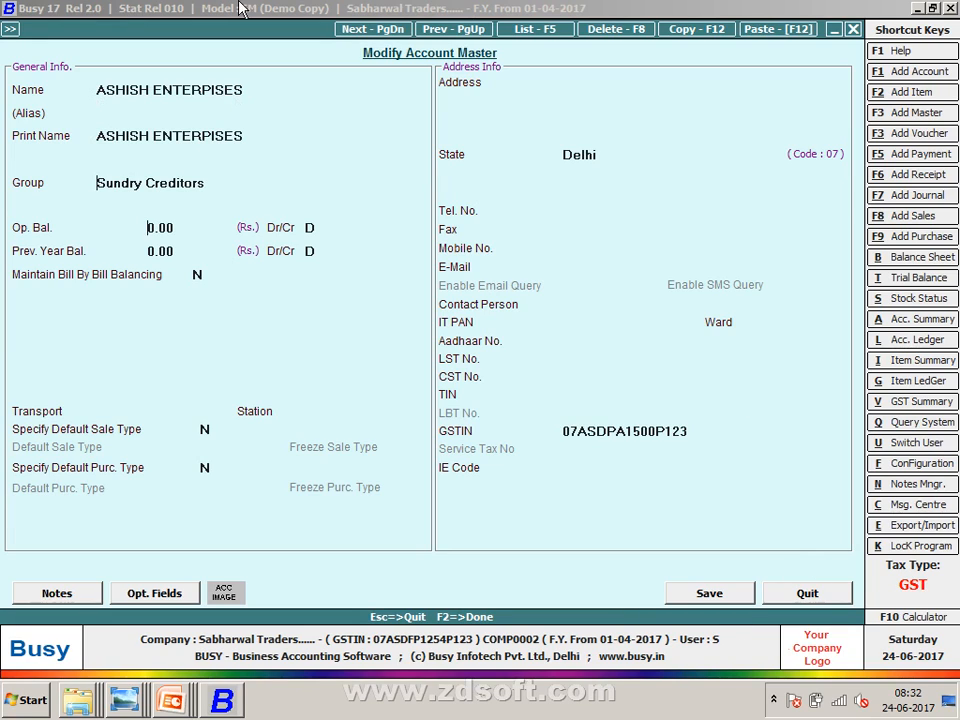
{"action": "key", "text": "Return"}
{"action": "key", "text": "Return"}
{"action": "key", "text": "Return"}
{"action": "key", "text": "Return"}
{"action": "key", "text": "Return"}
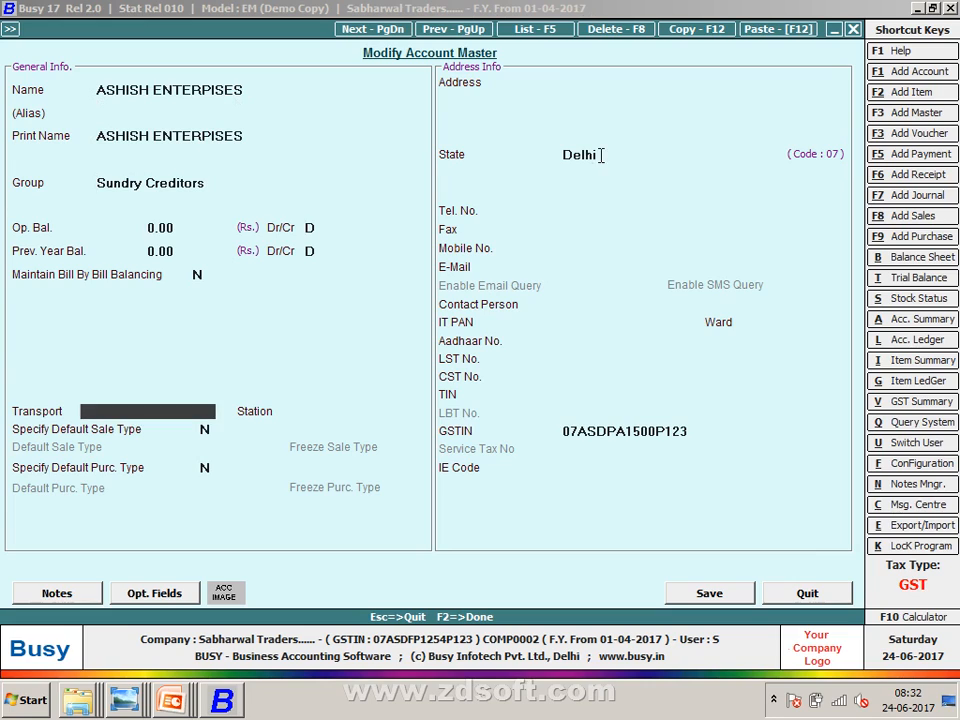
{"action": "left_click", "coordinate": [600, 155]}
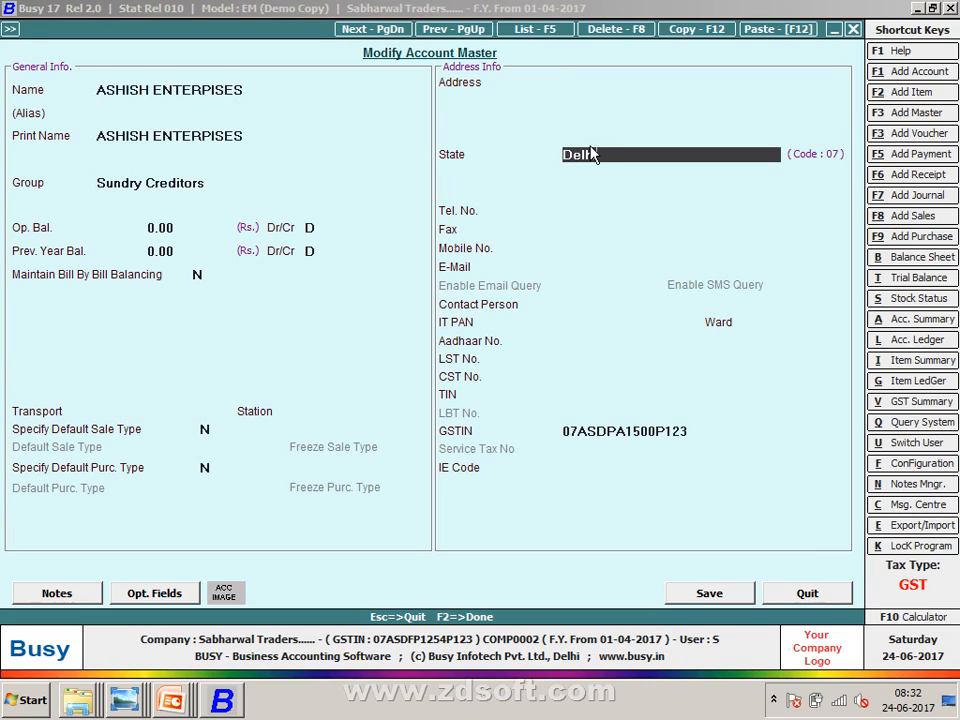
{"action": "left_click", "coordinate": [591, 154]}
{"action": "key", "text": "Down"}
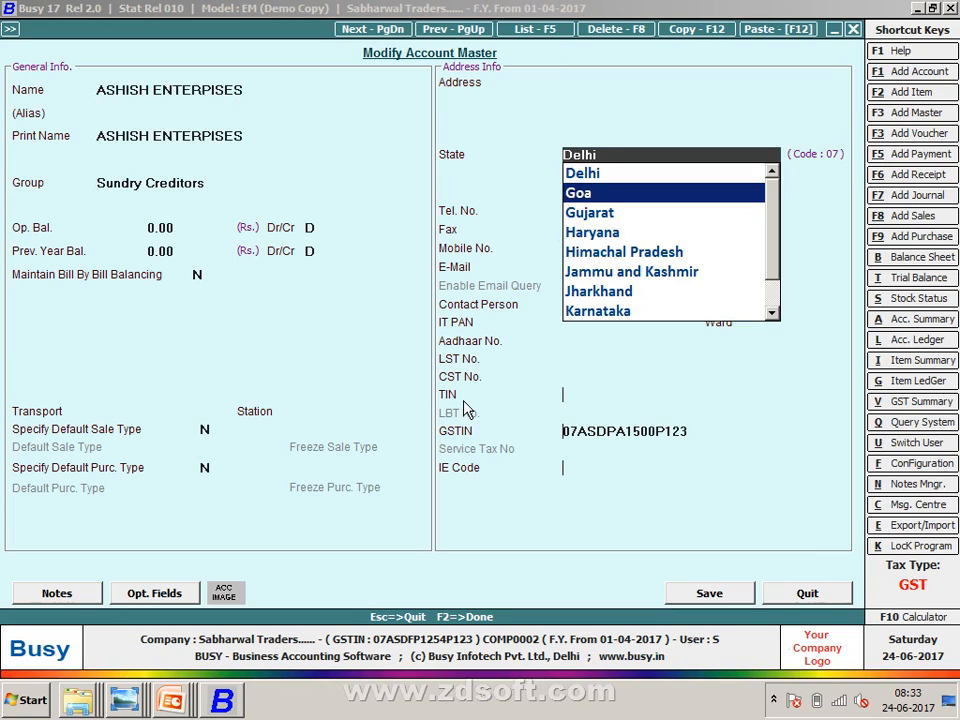
{"action": "key", "text": "Escape"}
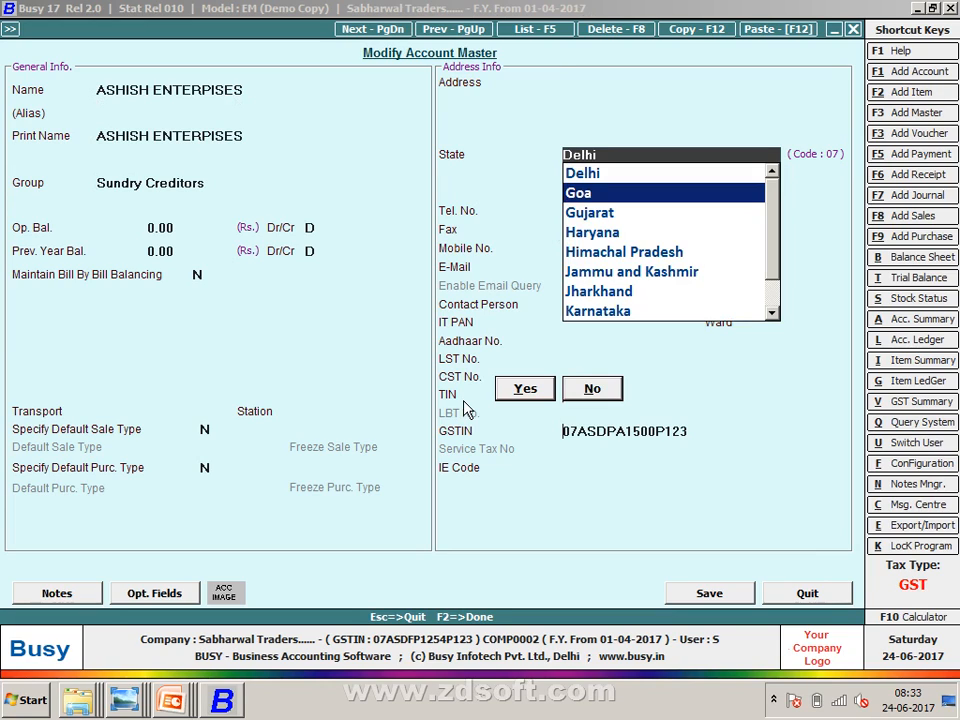
{"action": "key", "text": "Return"}
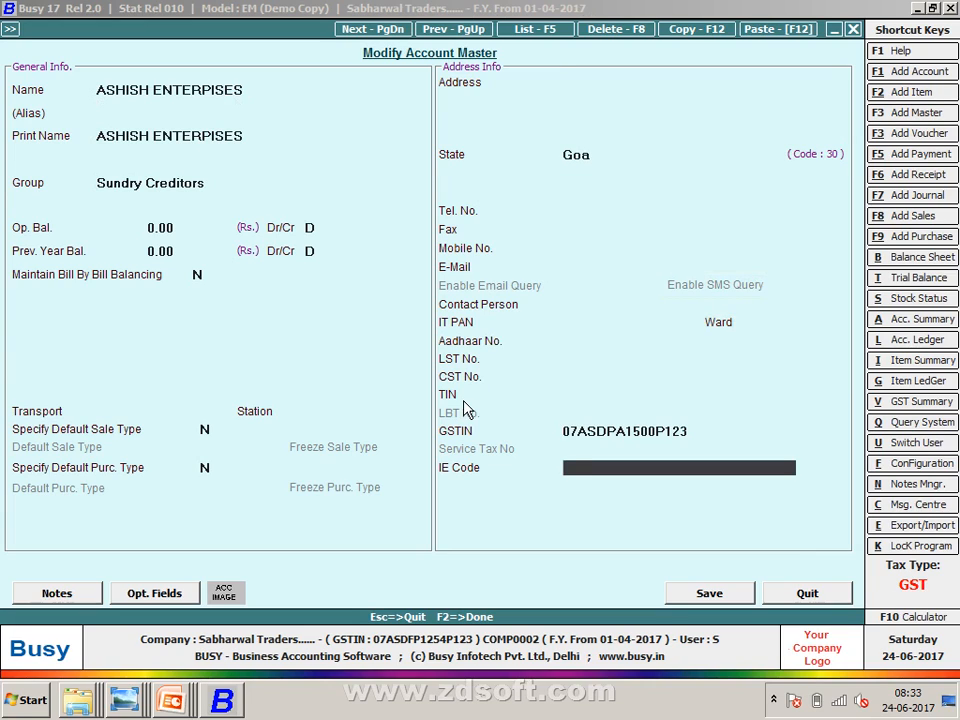
{"action": "key", "text": "Return"}
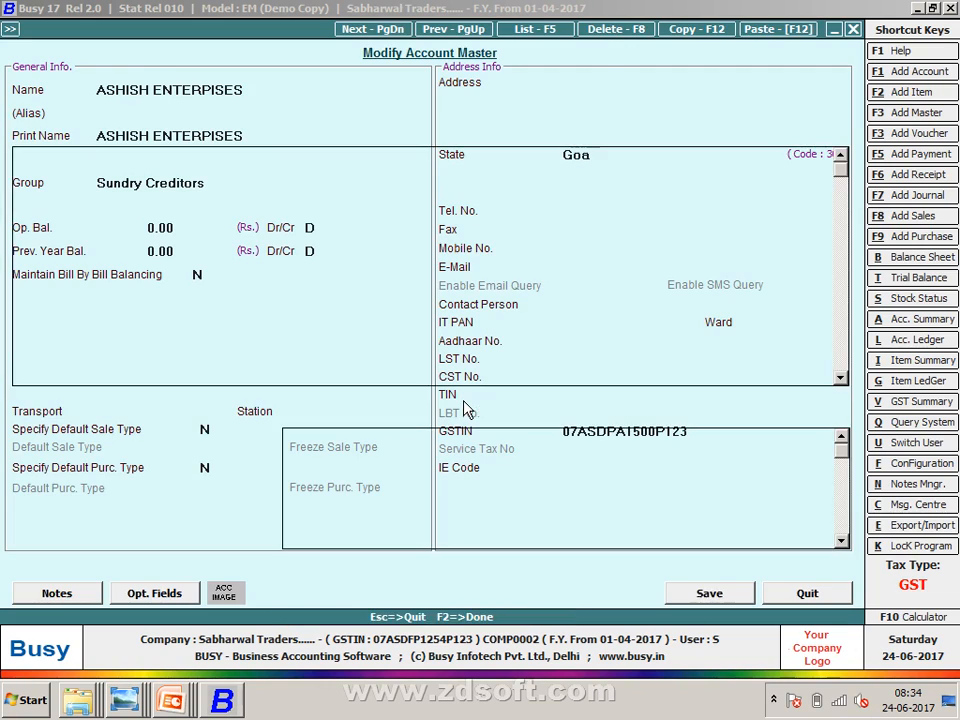
{"action": "key", "text": "Return"}
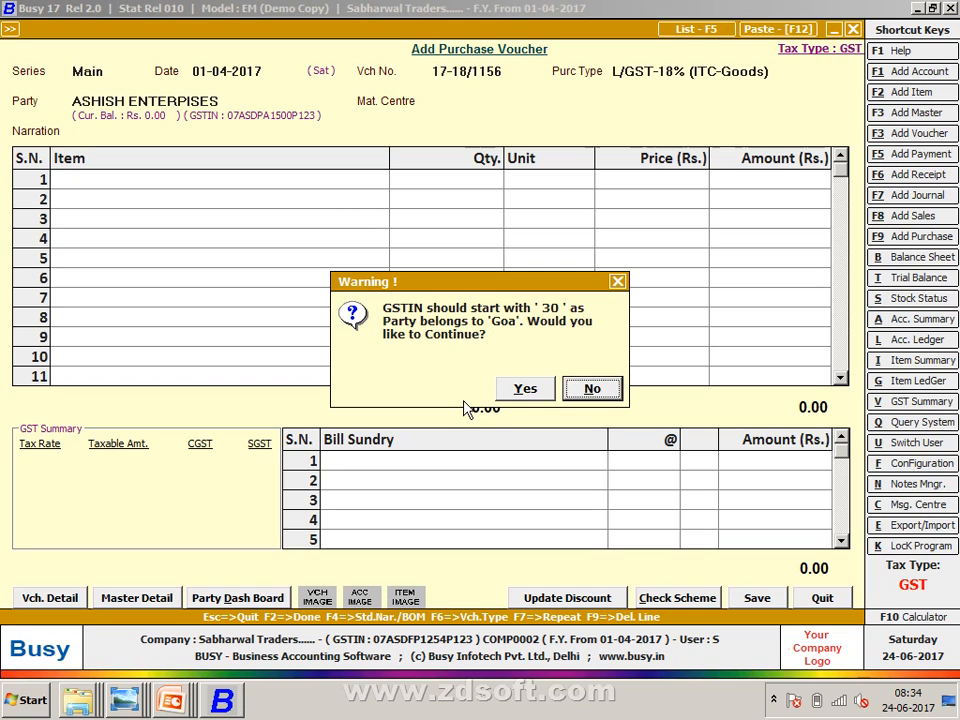
{"action": "key", "text": "Return"}
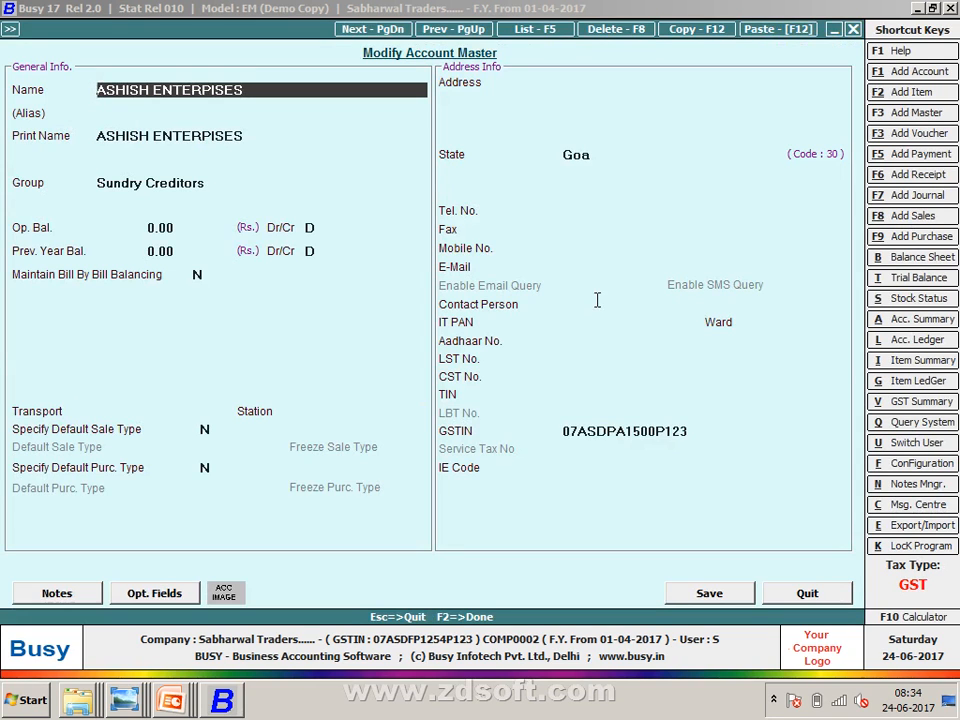
{"action": "mouse_move", "coordinate": [124, 700]}
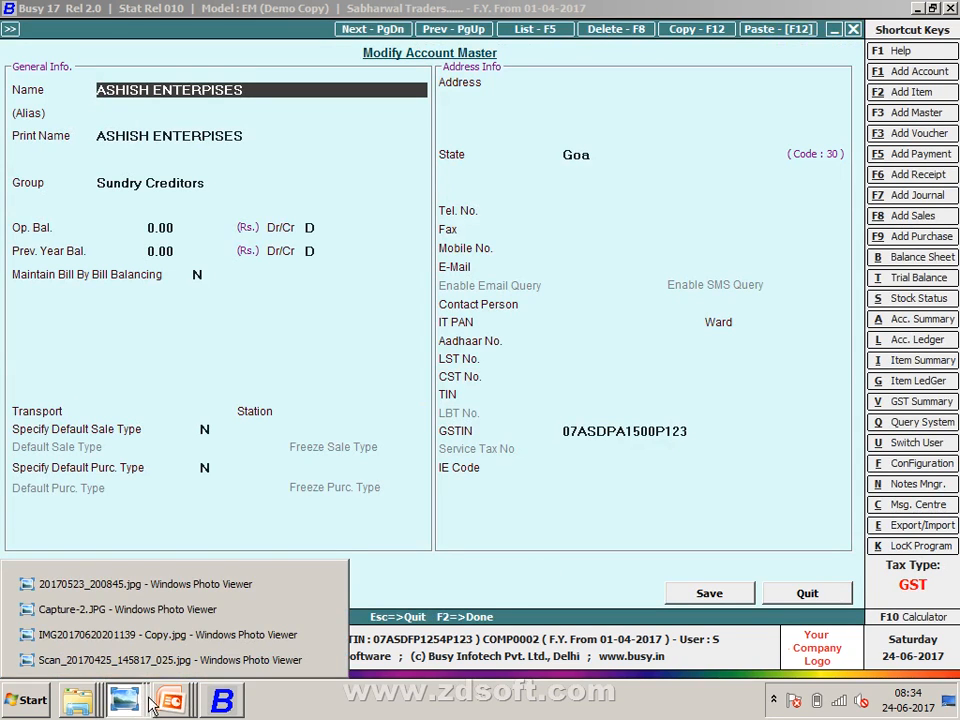
{"action": "left_click", "coordinate": [172, 660]}
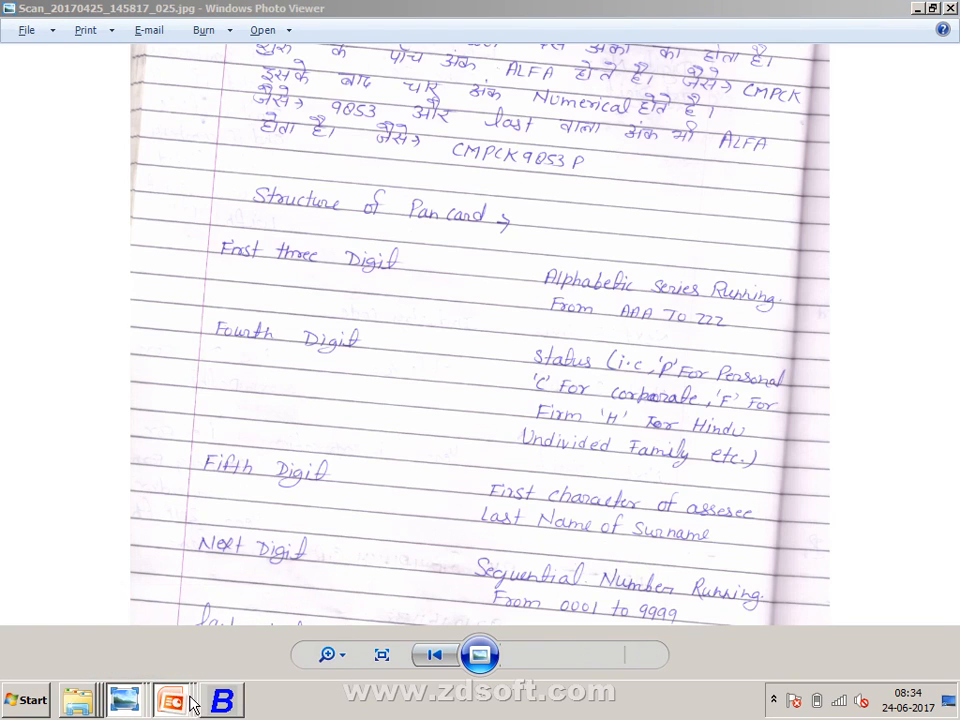
{"action": "mouse_move", "coordinate": [124, 700]}
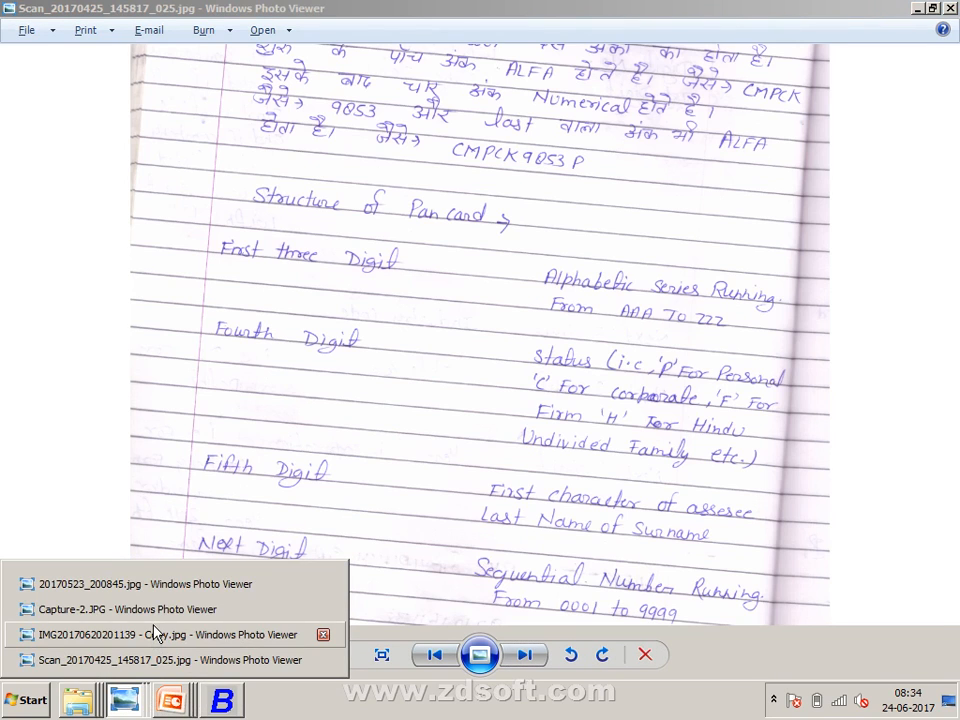
{"action": "left_click", "coordinate": [155, 630]}
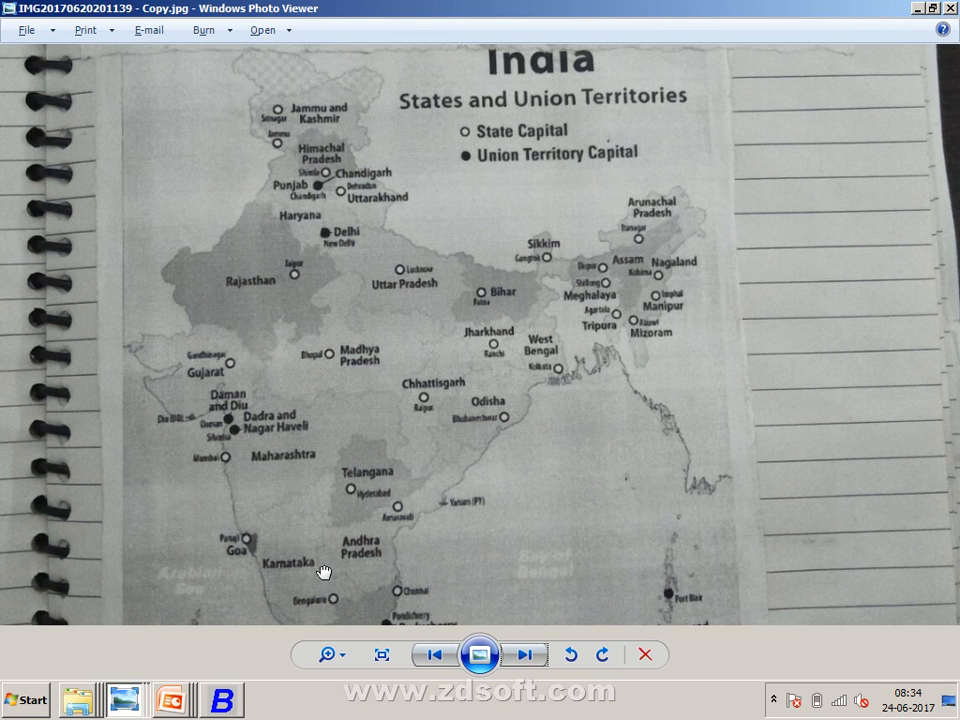
{"action": "left_click_drag", "start_coordinate": [323, 572], "coordinate": [315, 441]}
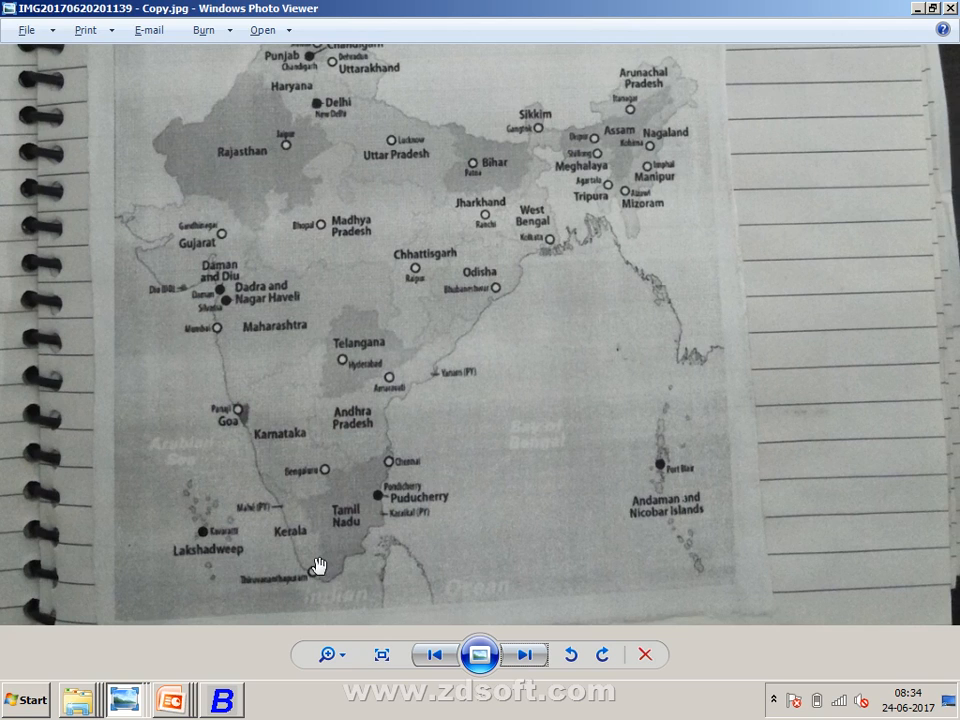
{"action": "key", "text": "alt+Tab"}
{"action": "key", "text": "alt+Tab"}
{"action": "key", "text": "alt+Tab"}
{"action": "key", "text": "alt+Tab"}
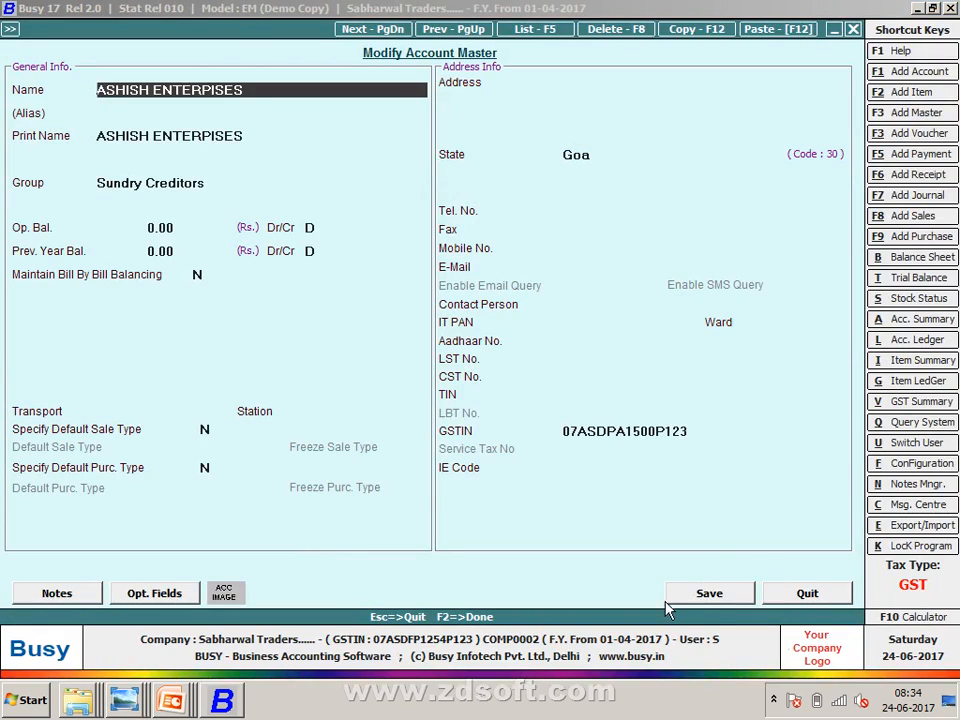
- Set the party's state back to Delhi (code 07) and save the account to the voucher
{"action": "left_click", "coordinate": [613, 156]}
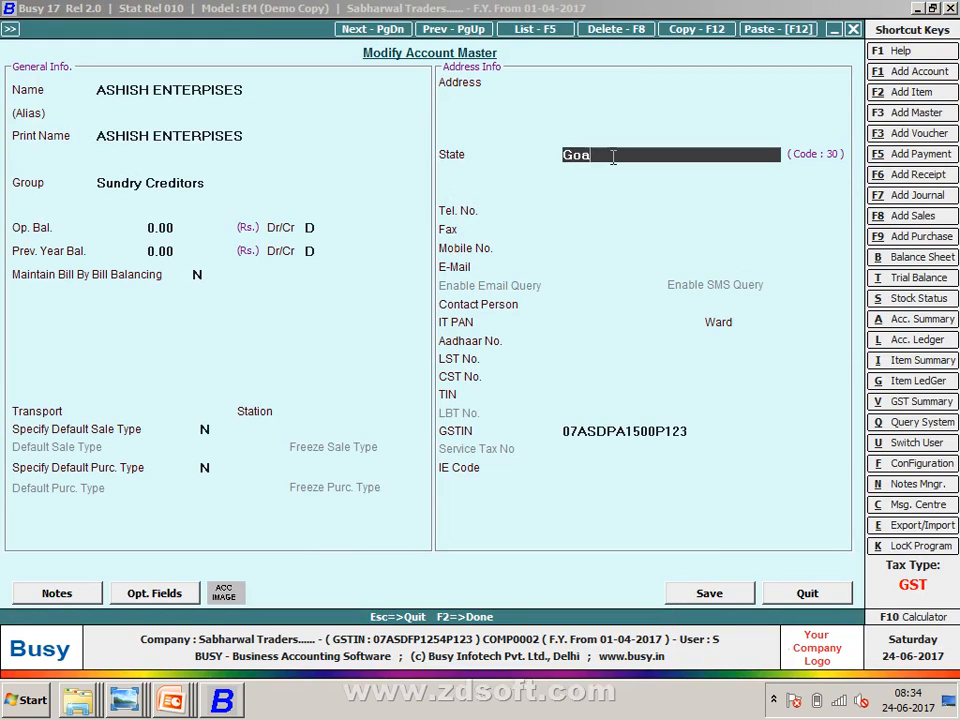
{"action": "key", "text": "BackSpace"}
{"action": "key", "text": "BackSpace"}
{"action": "key", "text": "BackSpace"}
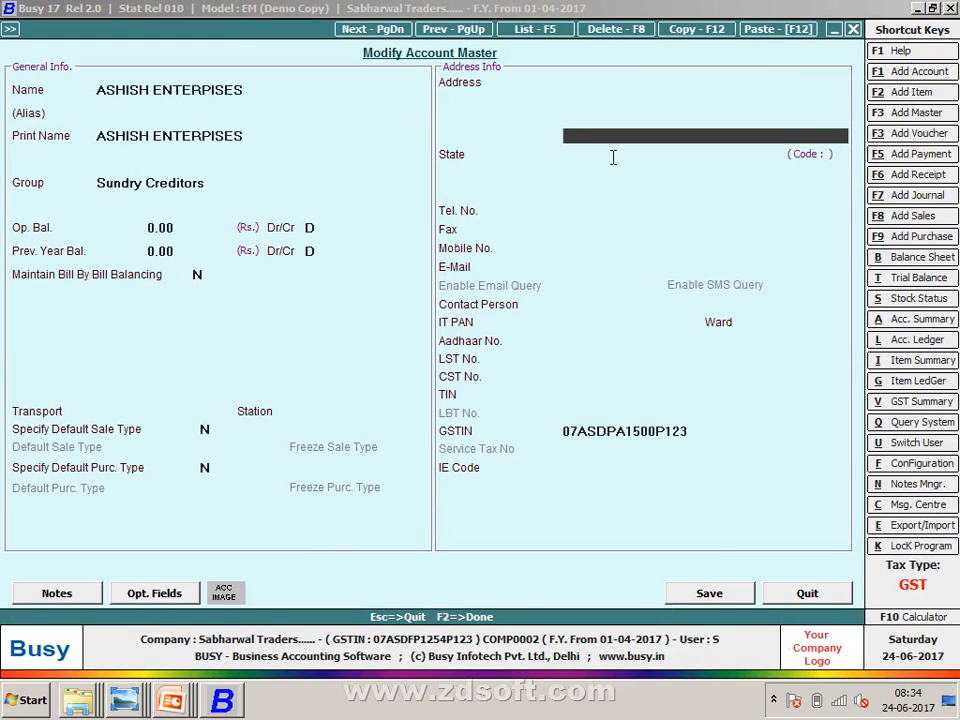
{"action": "type", "text": "DE"}
{"action": "key", "text": "Return"}
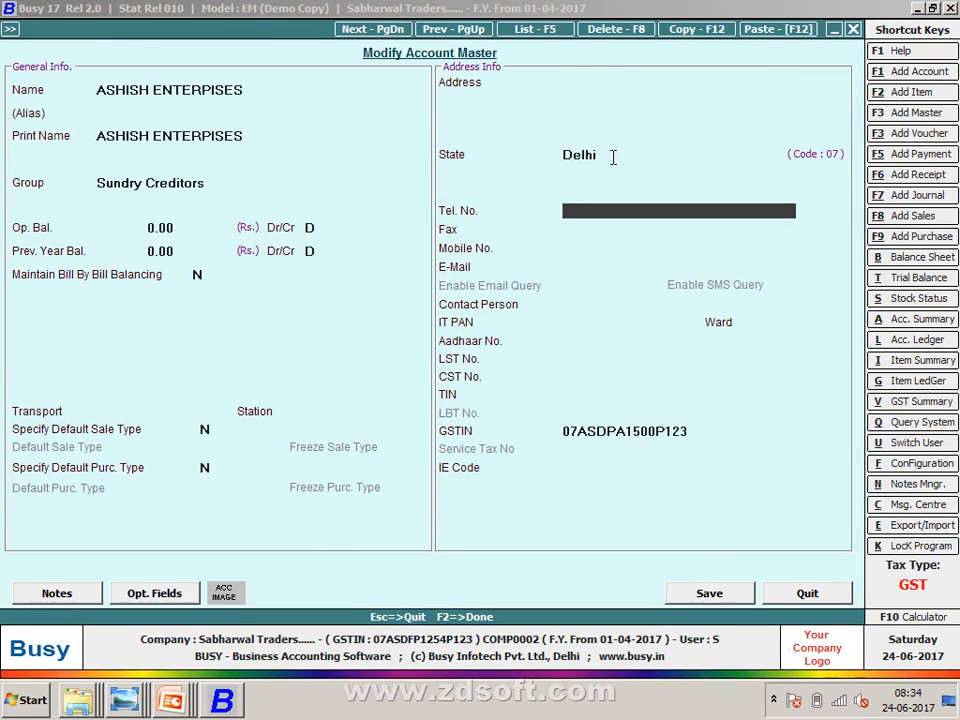
{"action": "key", "text": "F2"}
{"action": "key", "text": "Return"}
{"action": "key", "text": "Return"}
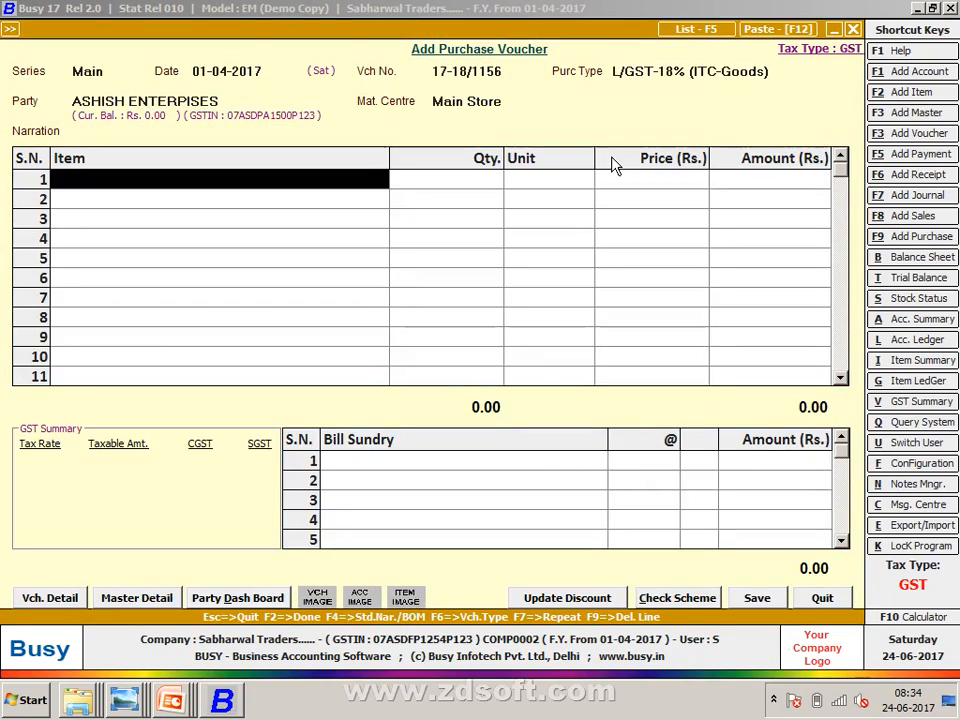
- Bring up the Capture-2.JPG purchases table in Windows Photo Viewer
{"action": "key", "text": "alt+Tab"}
{"action": "key", "text": "alt+Tab"}
{"action": "key", "text": "alt+Tab"}
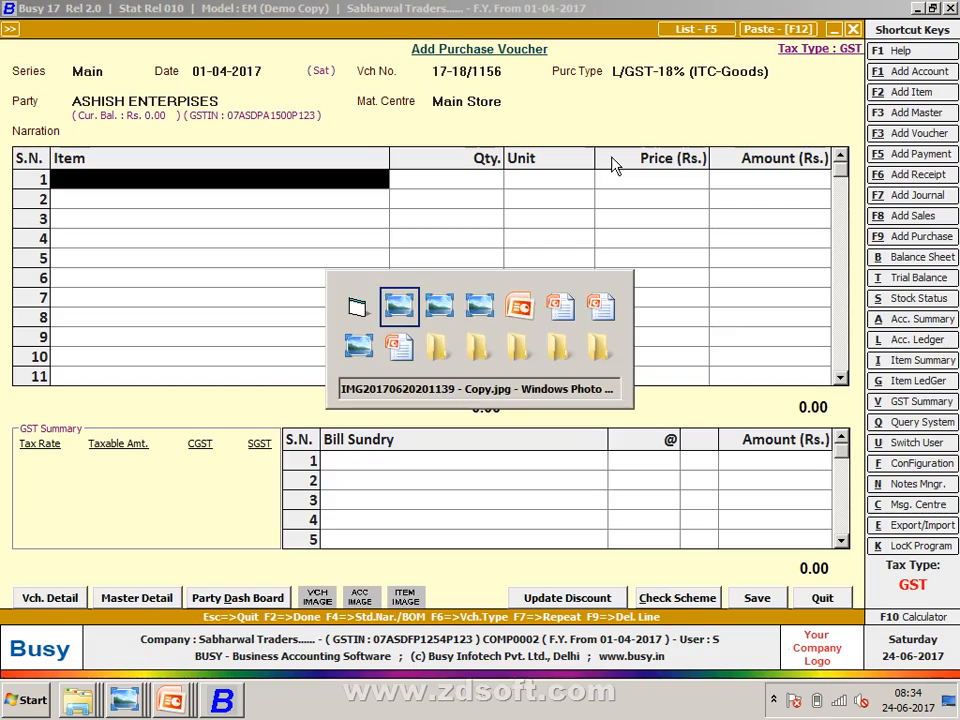
{"action": "key", "text": "alt+Tab"}
{"action": "key", "text": "alt+Tab"}
{"action": "key", "text": "alt+Tab"}
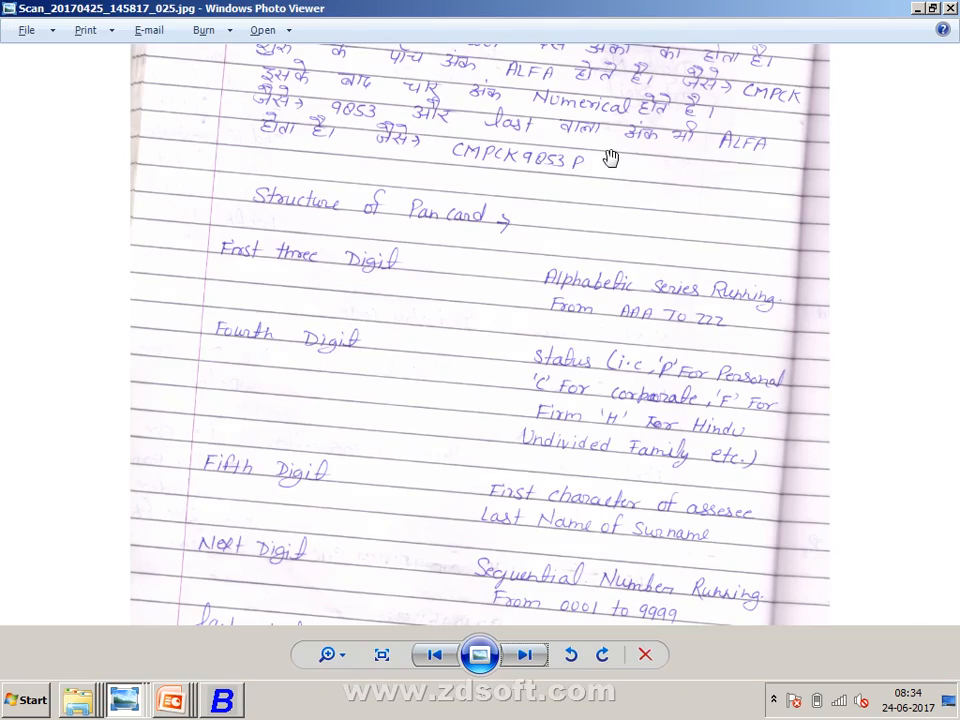
{"action": "key", "text": "alt+Tab"}
{"action": "key", "text": "alt+Tab"}
{"action": "key", "text": "alt+Tab"}
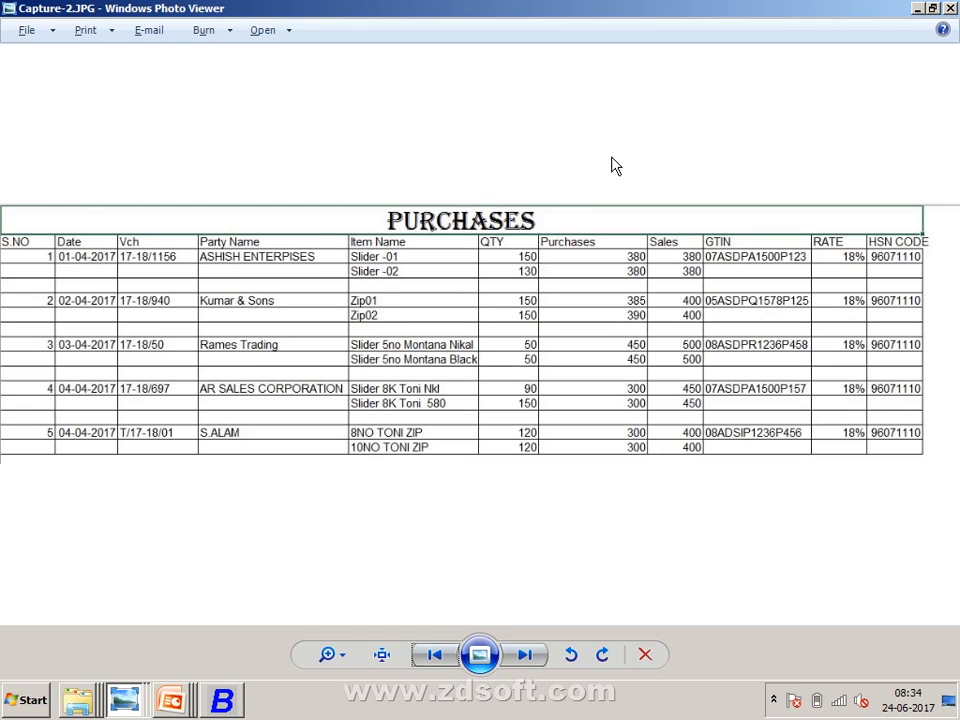
{"action": "key", "text": "alt+Tab"}
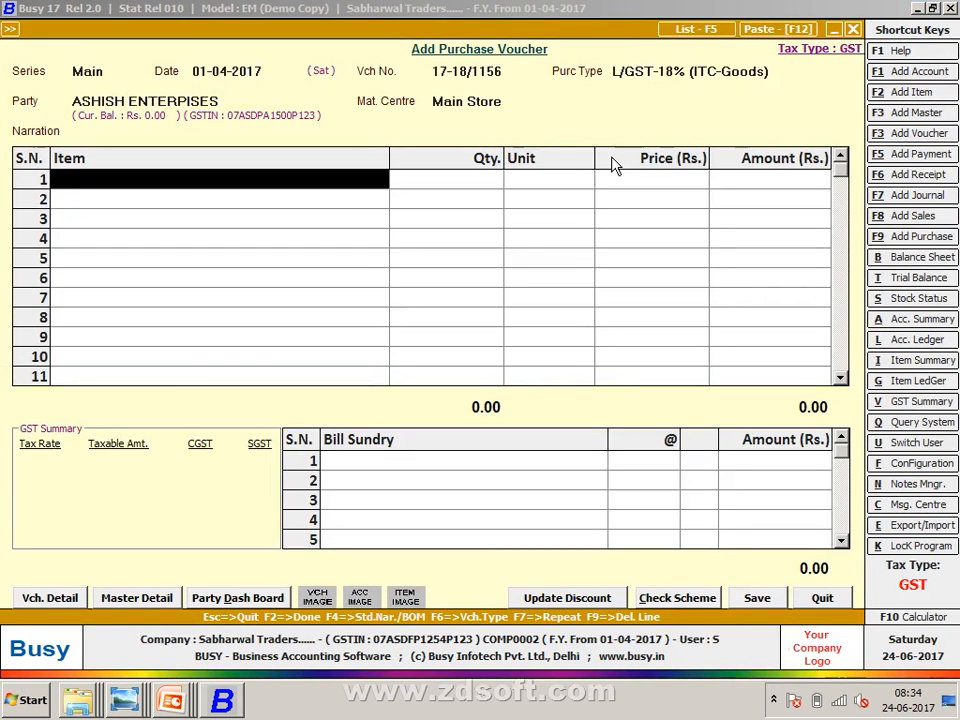
- Create item SLIDER -01 in group General, unit Pcs., sales price 400 and purchase price 385
{"action": "key", "text": "alt+F2"}
{"action": "type", "text": "SLI"}
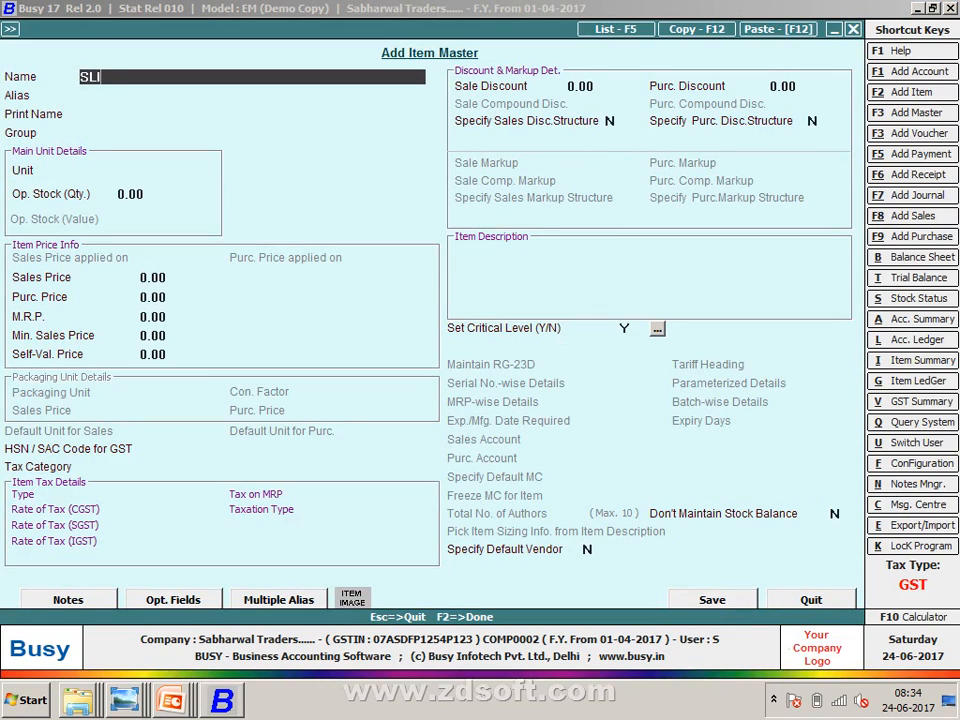
{"action": "type", "text": "DER -01"}
{"action": "key", "text": "Return"}
{"action": "key", "text": "Return"}
{"action": "key", "text": "Return"}
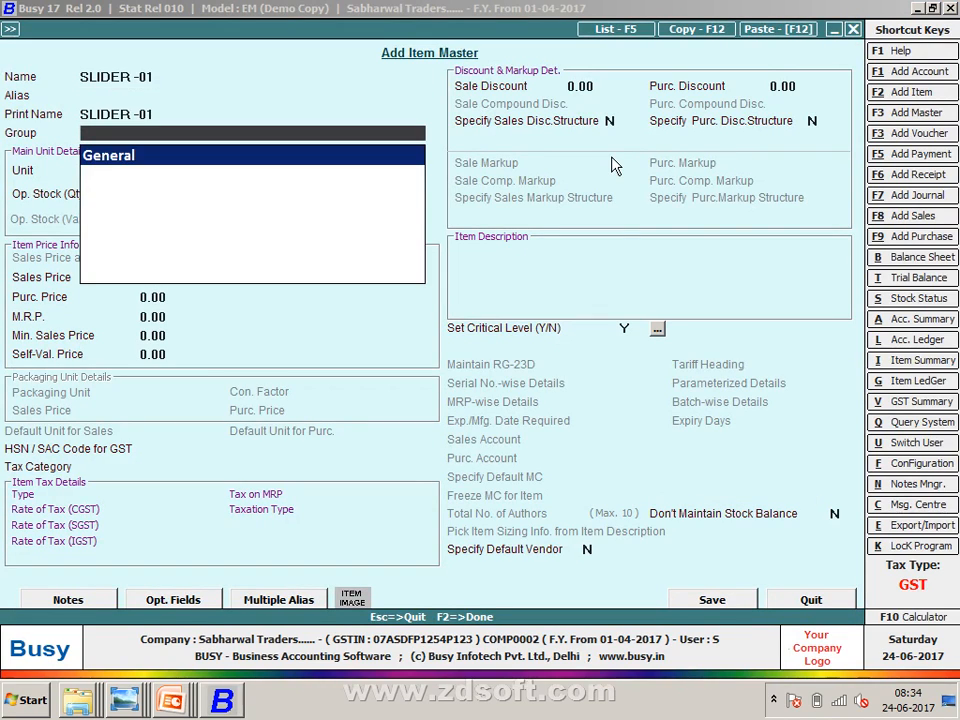
{"action": "key", "text": "Return"}
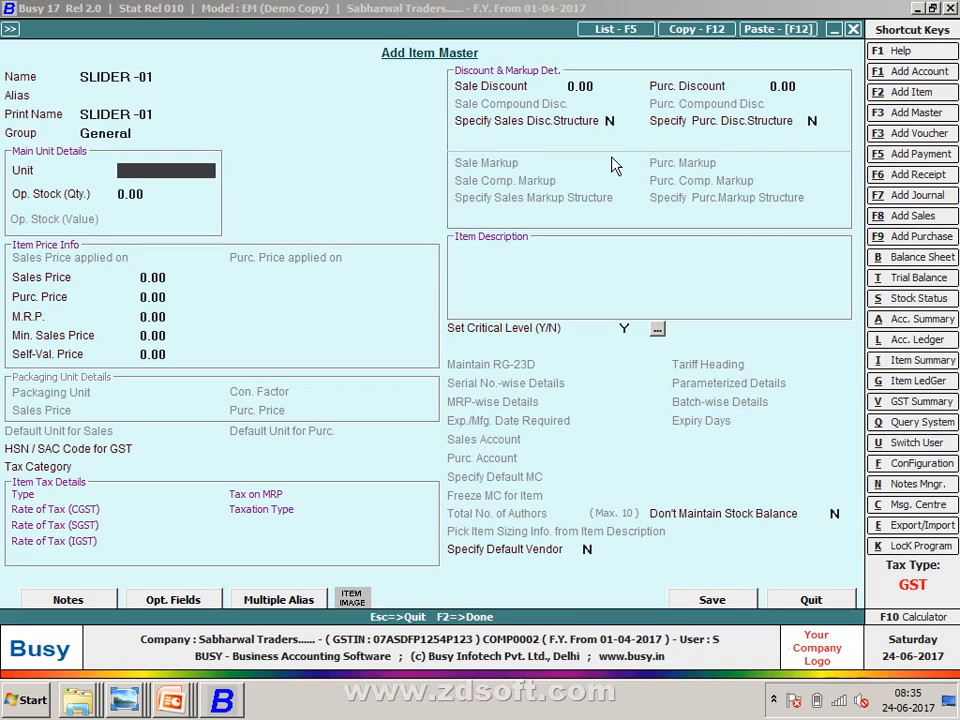
{"action": "key", "text": "Return"}
{"action": "key", "text": "Return"}
{"action": "type", "text": "1"}
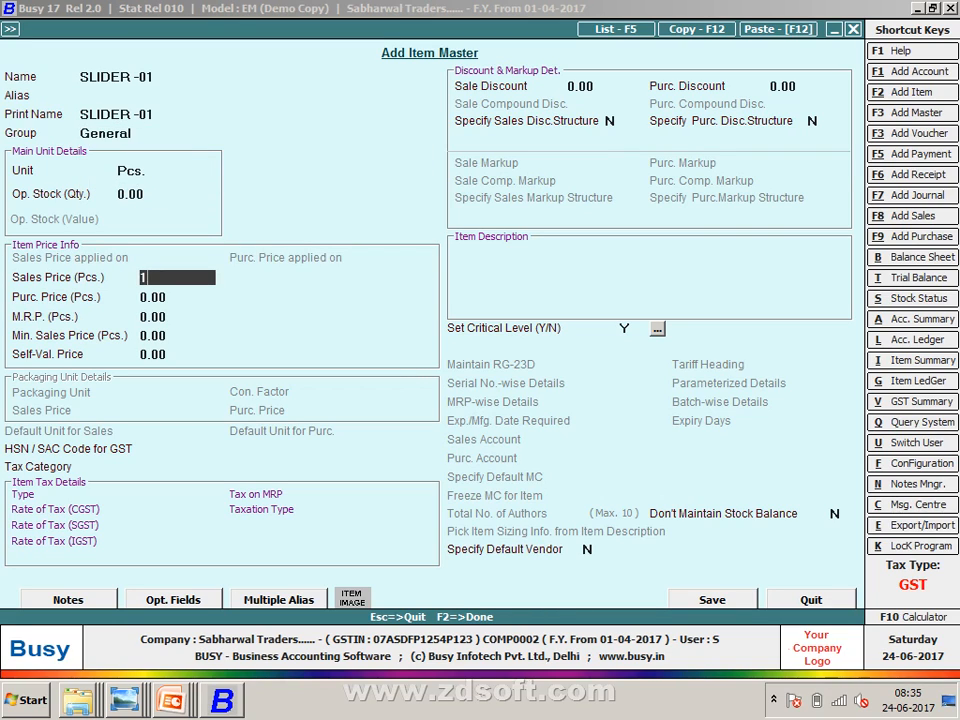
{"action": "key", "text": "BackSpace"}
{"action": "type", "text": "400"}
{"action": "key", "text": "Return"}
{"action": "type", "text": "385"}
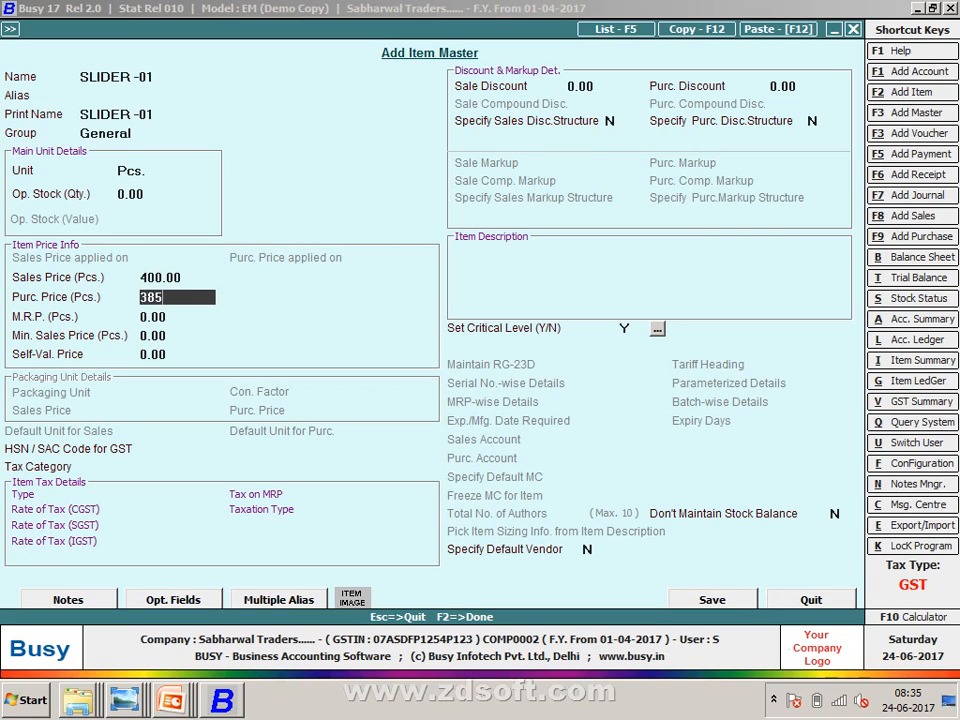
{"action": "key", "text": "Return"}
{"action": "key", "text": "Return"}
{"action": "key", "text": "Return"}
{"action": "key", "text": "Return"}
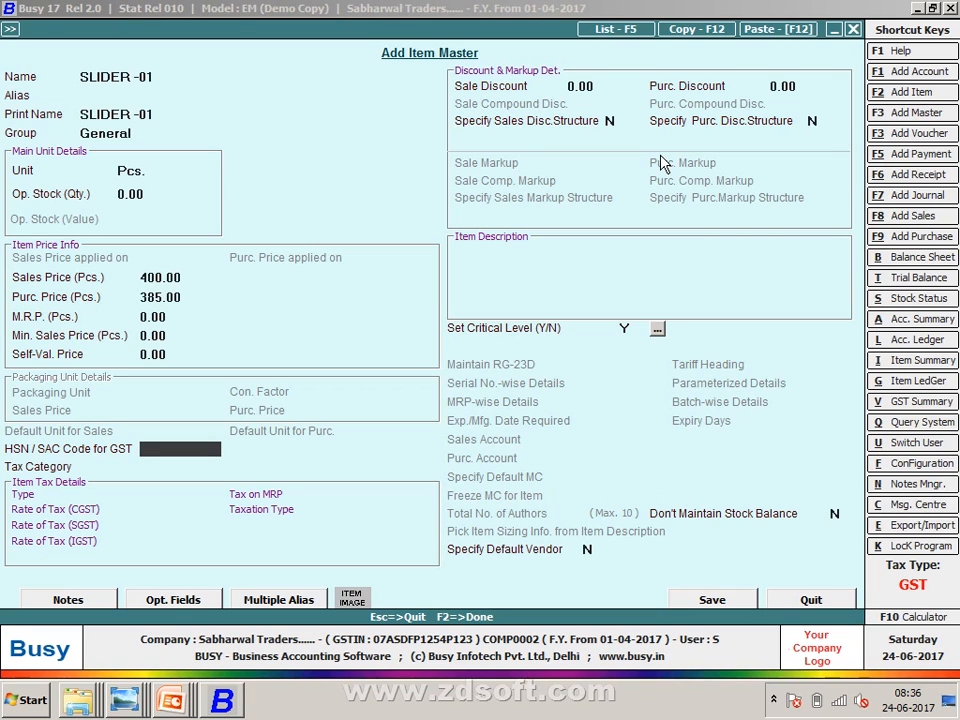
- Enter 96071110 as the HSN code for SLIDER -01
{"action": "type", "text": "10-6"}
{"action": "key", "text": "BackSpace"}
{"action": "key", "text": "BackSpace"}
{"action": "key", "text": "BackSpace"}
{"action": "key", "text": "BackSpace"}
{"action": "key", "text": "alt+Tab"}
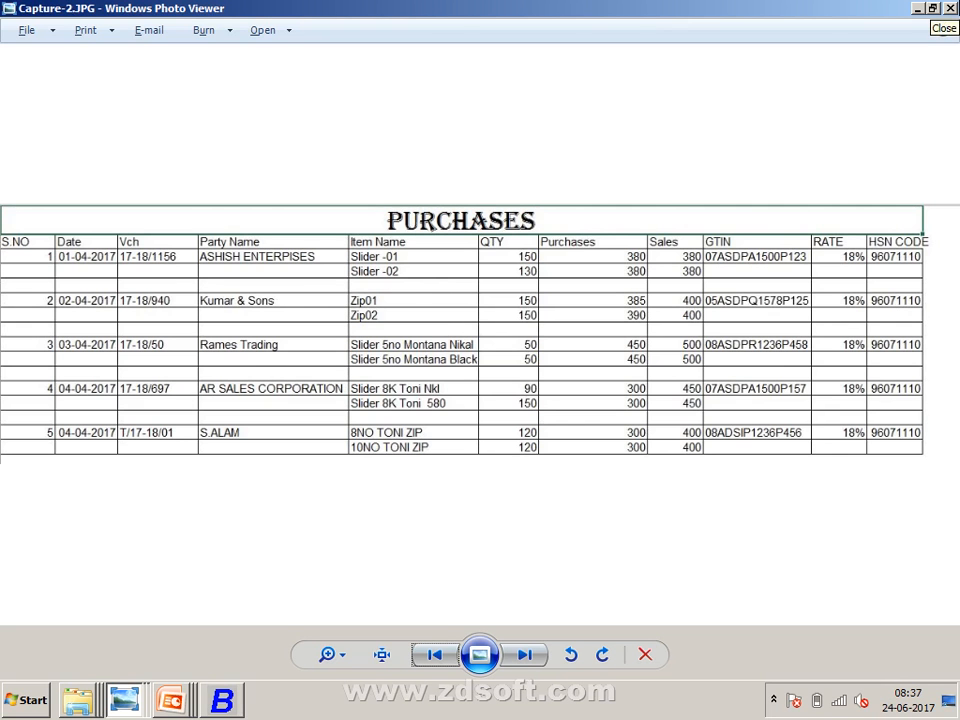
{"action": "key", "text": "alt+Tab"}
{"action": "key", "text": "alt+Tab"}
{"action": "key", "text": "alt+Tab"}
{"action": "type", "text": "9607"}
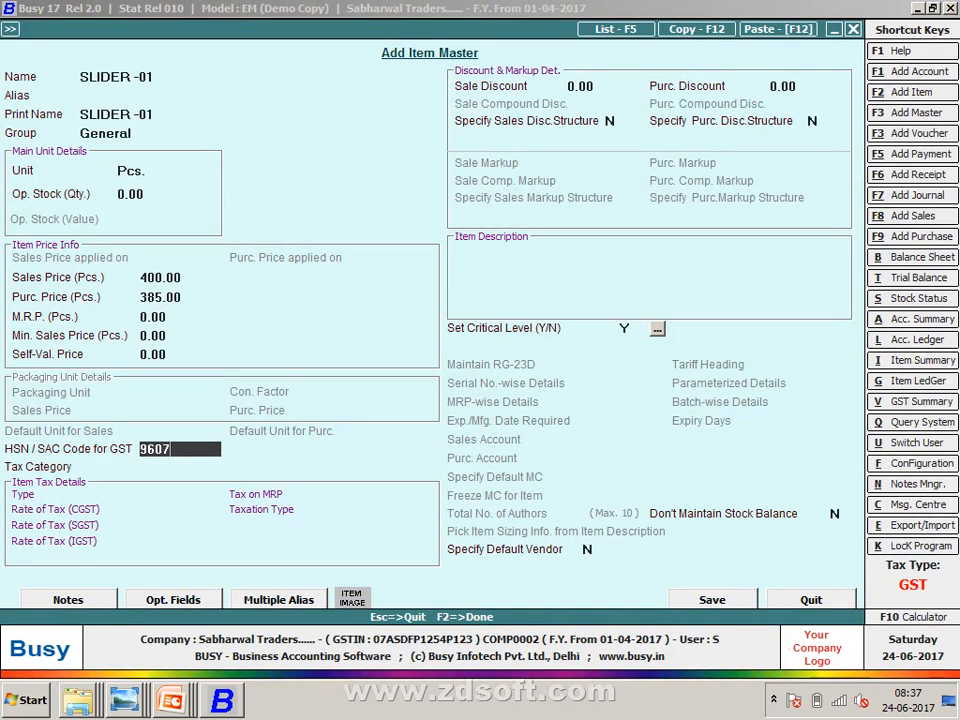
{"action": "type", "text": "1110"}
{"action": "key", "text": "Return"}
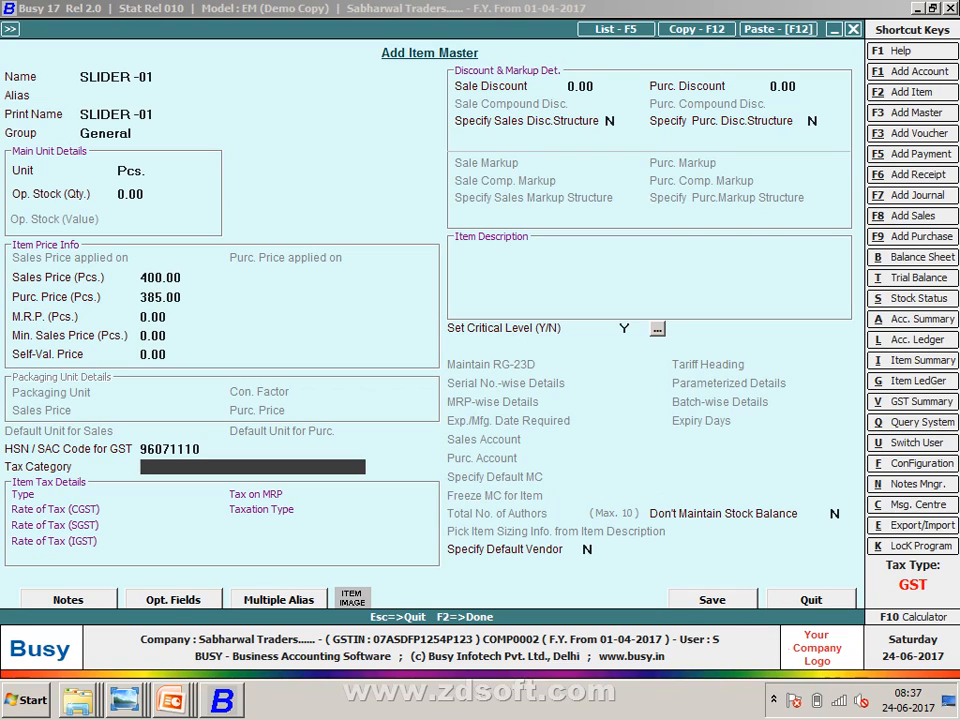
- Select the GST 18% tax category and open its details
{"action": "type", "text": "1"}
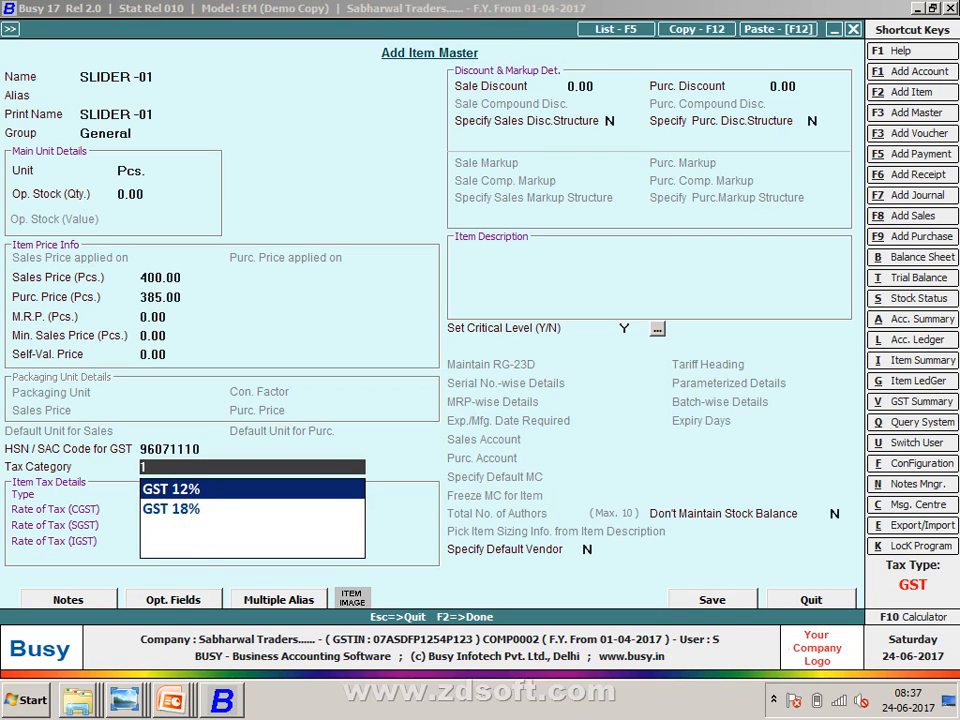
{"action": "type", "text": "8"}
{"action": "key", "text": "Return"}
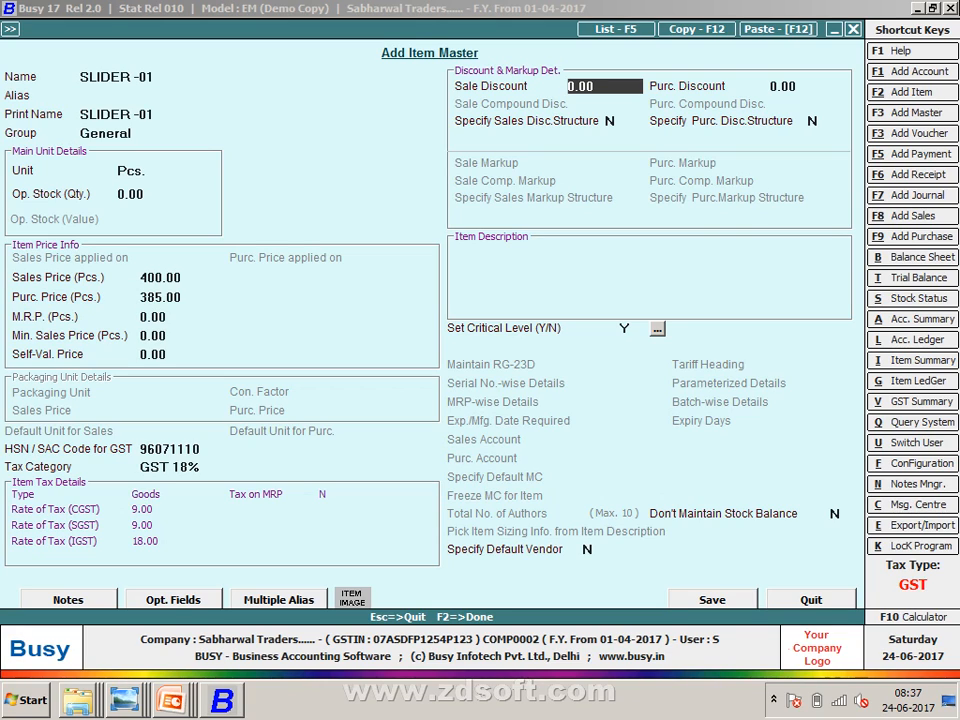
{"action": "key", "text": "BackSpace"}
{"action": "key", "text": "BackSpace"}
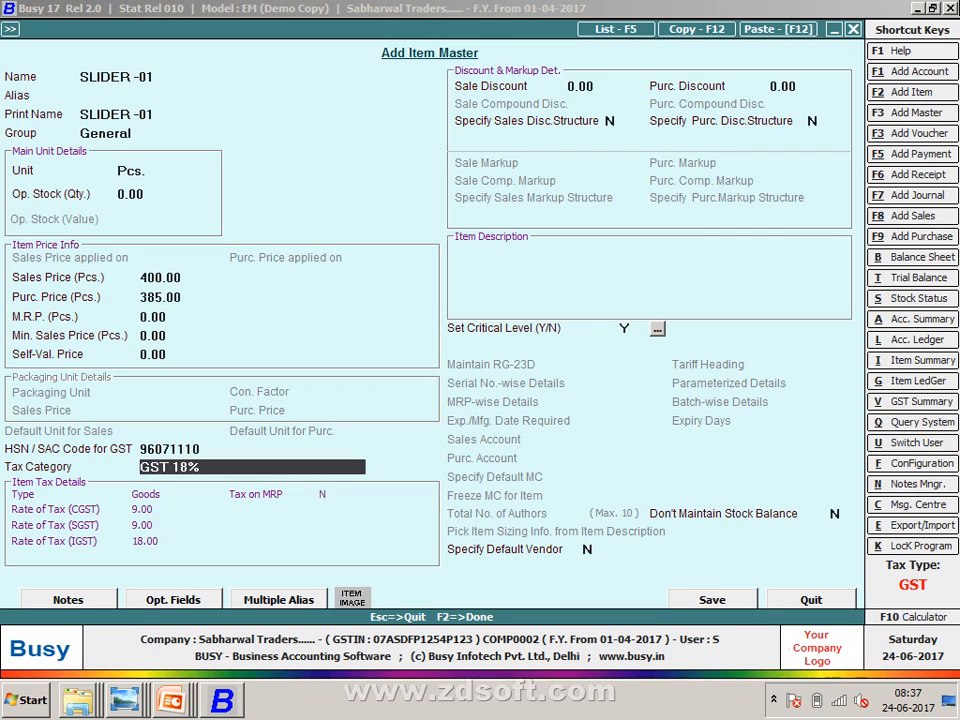
{"action": "key", "text": "alt+m"}
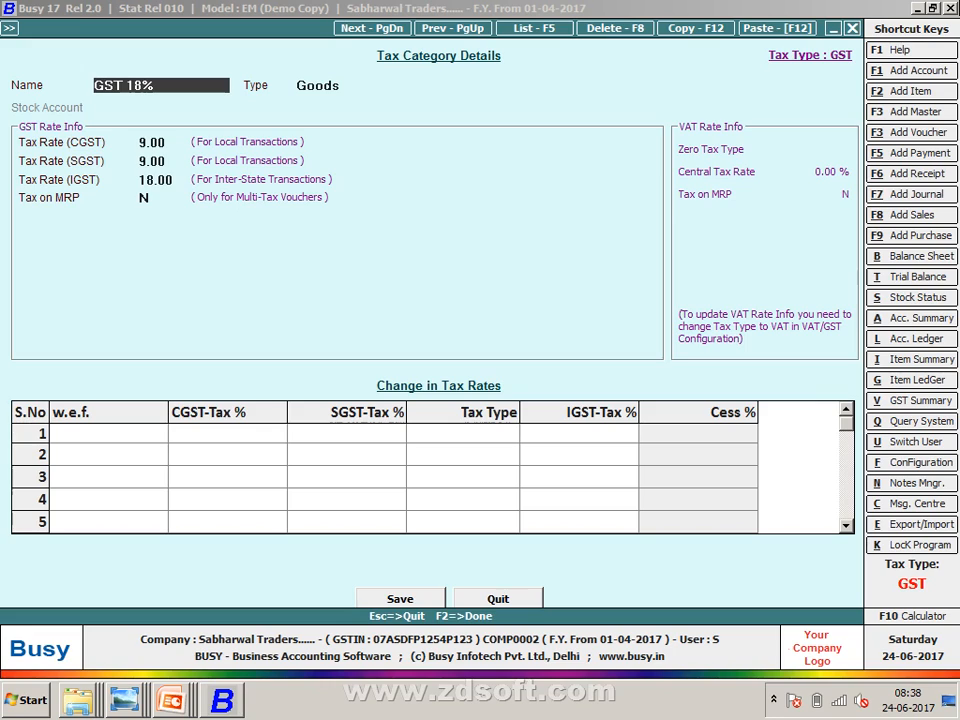
- Review the CGST 9, SGST 9 and IGST 18 rates, then return to the SLIDER -01 item form
{"action": "key", "text": "Return"}
{"action": "key", "text": "Return"}
{"action": "key", "text": "Return"}
{"action": "key", "text": "Return"}
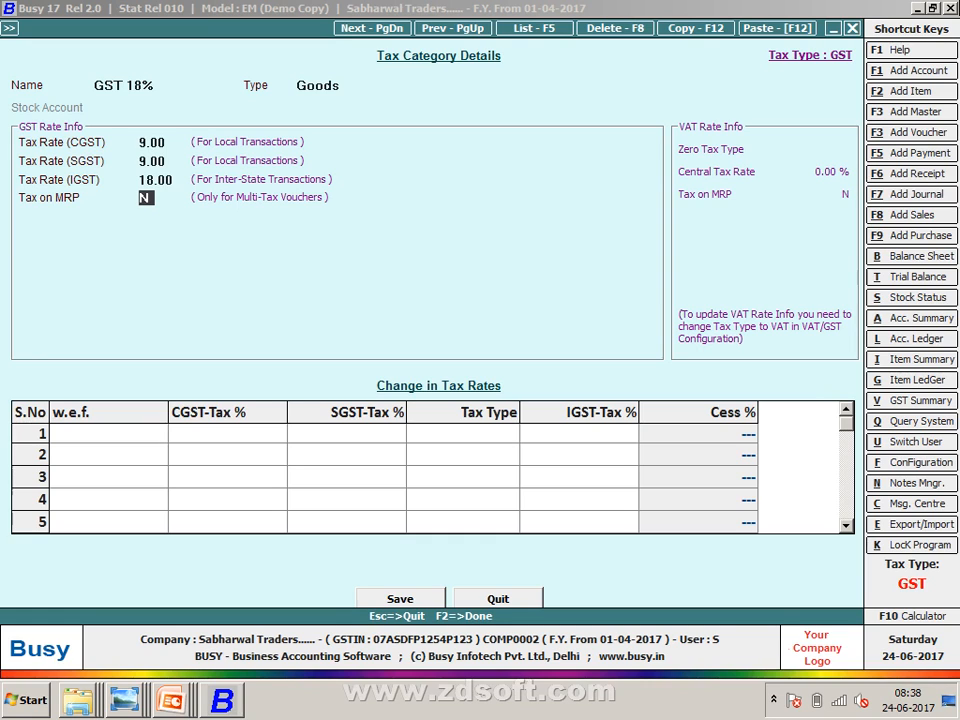
{"action": "key", "text": "Escape"}
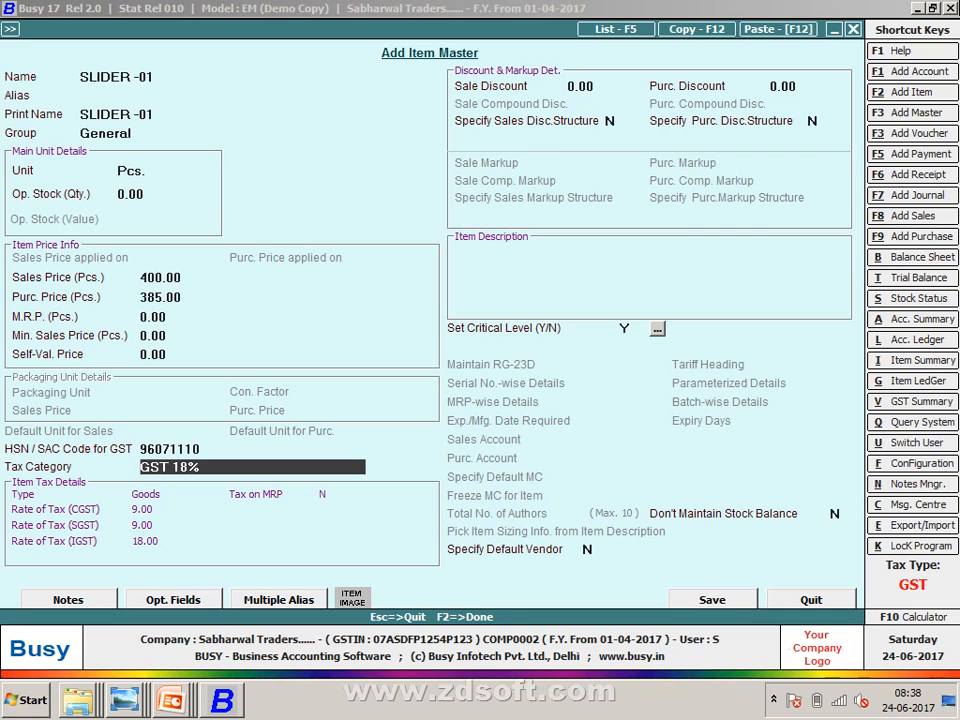
- Save SLIDER -01 and enter 150 Pcs at 385.00 on voucher row 1 (57,750.00)
{"action": "key", "text": "F2"}
{"action": "key", "text": "Return"}
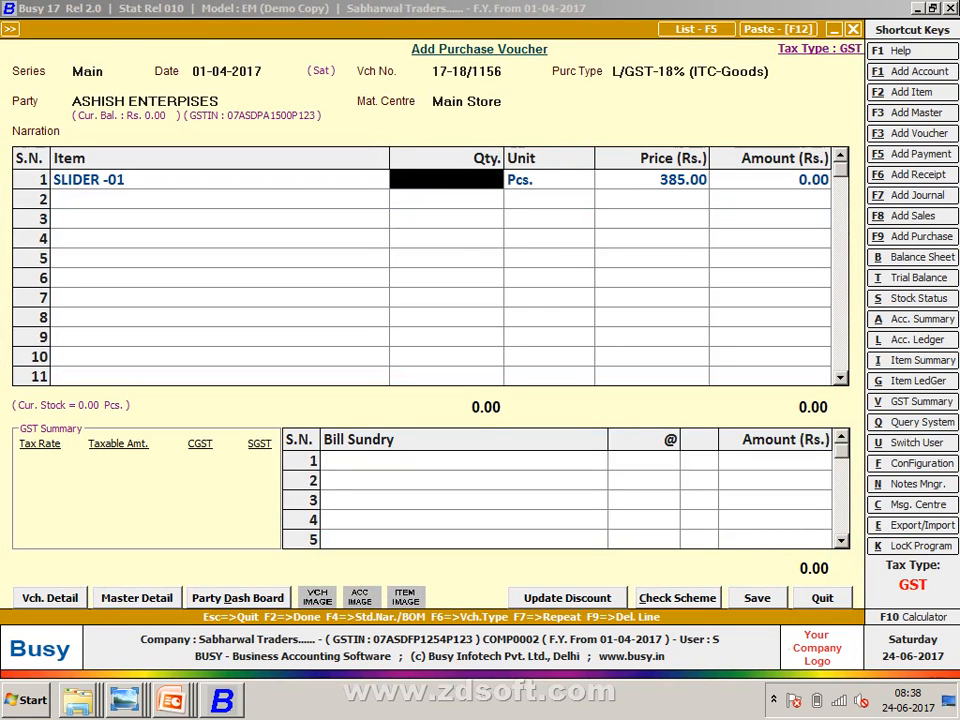
{"action": "key", "text": "alt+Tab"}
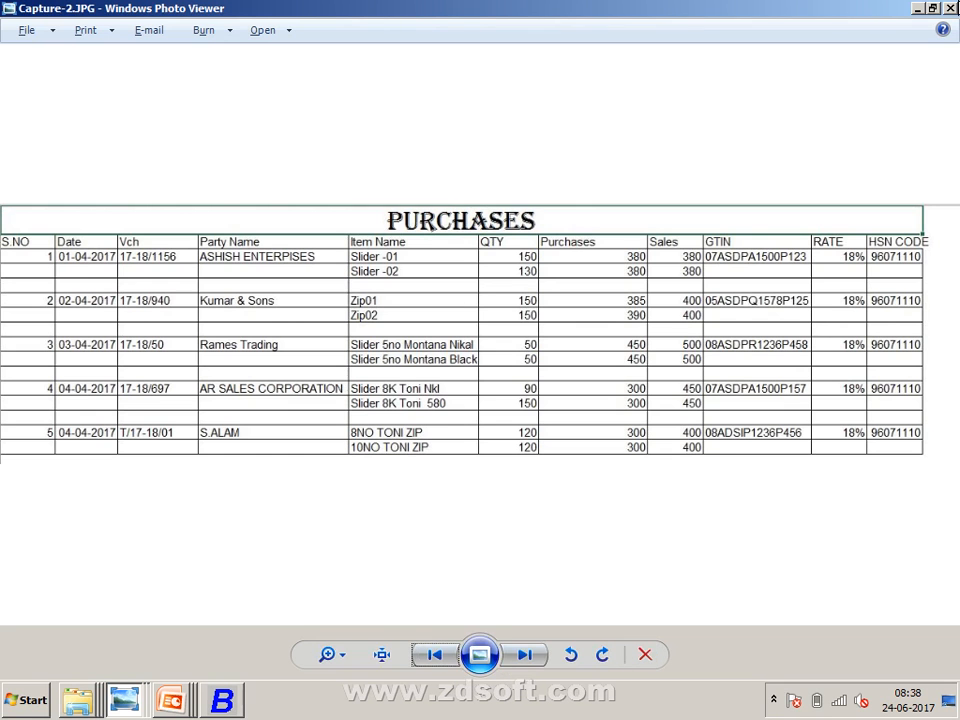
{"action": "key", "text": "alt+Tab"}
{"action": "type", "text": "02"}
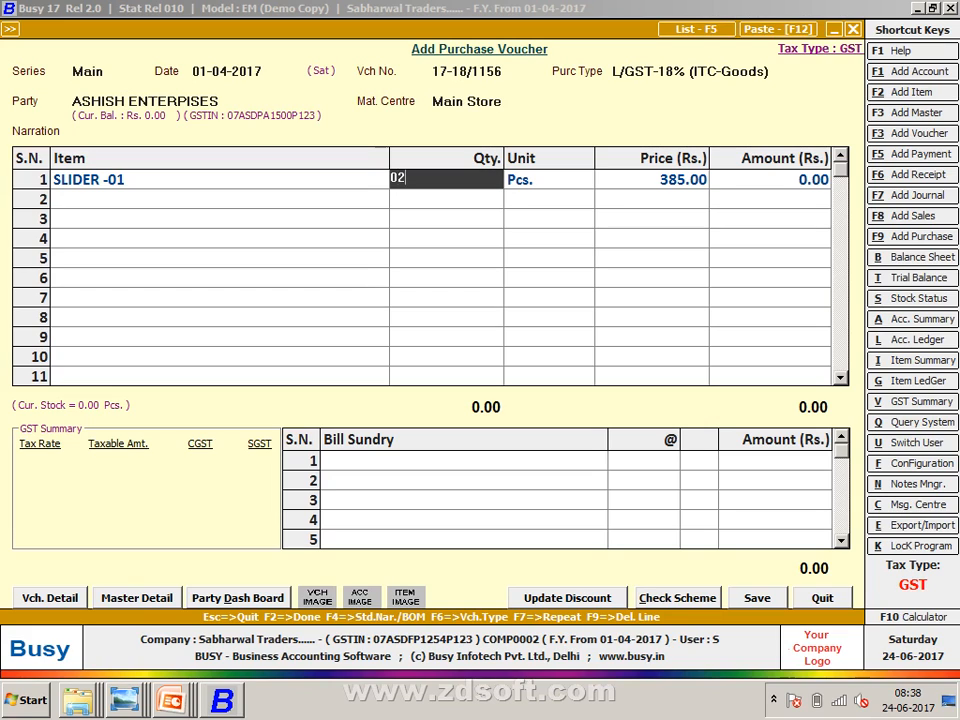
{"action": "key", "text": "BackSpace"}
{"action": "key", "text": "BackSpace"}
{"action": "type", "text": "150"}
{"action": "key", "text": "Return"}
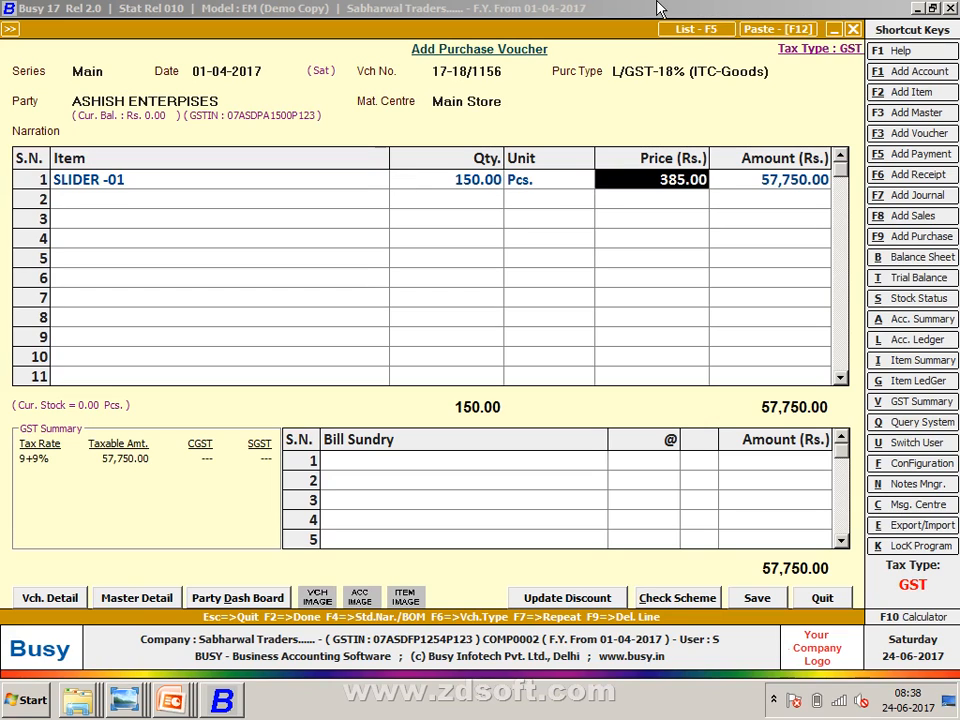
{"action": "key", "text": "Return"}
{"action": "key", "text": "Return"}
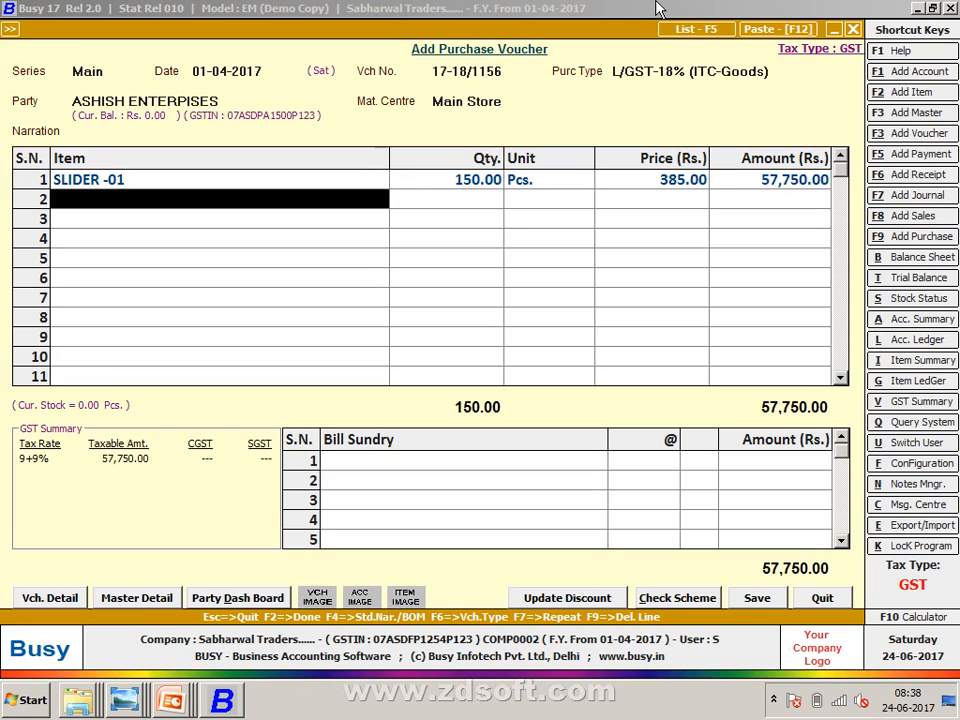
- Create item SLIDER-02 in group General, unit Pcs., sales price 400, purchase price 385
{"action": "key", "text": "alt+F2"}
{"action": "type", "text": "SLI"}
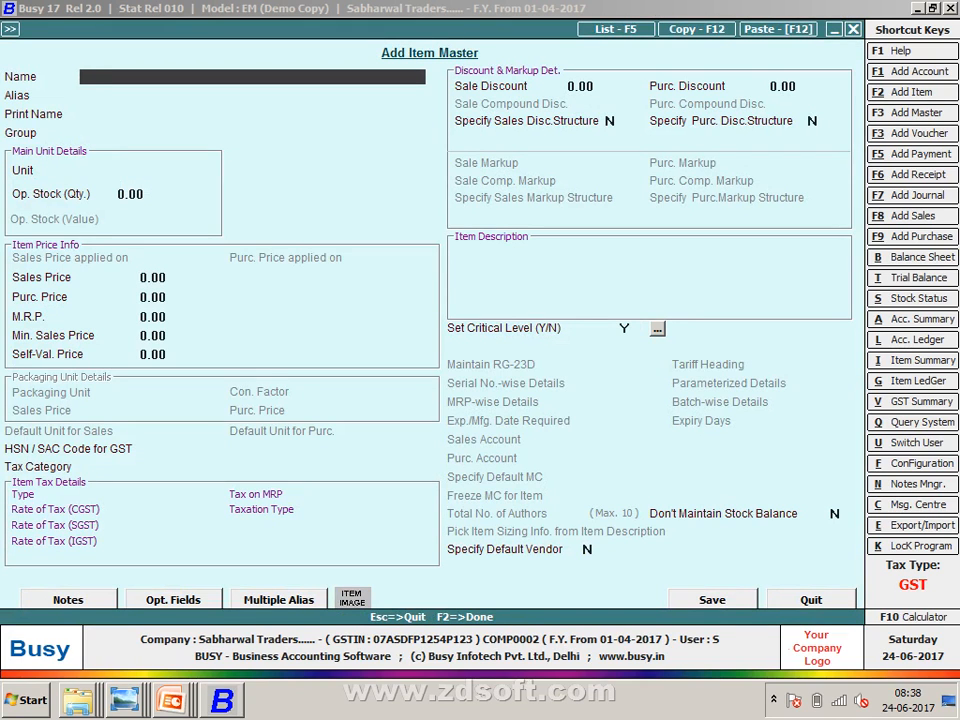
{"action": "type", "text": "DER-02"}
{"action": "key", "text": "Return"}
{"action": "key", "text": "Return"}
{"action": "key", "text": "Return"}
{"action": "key", "text": "Return"}
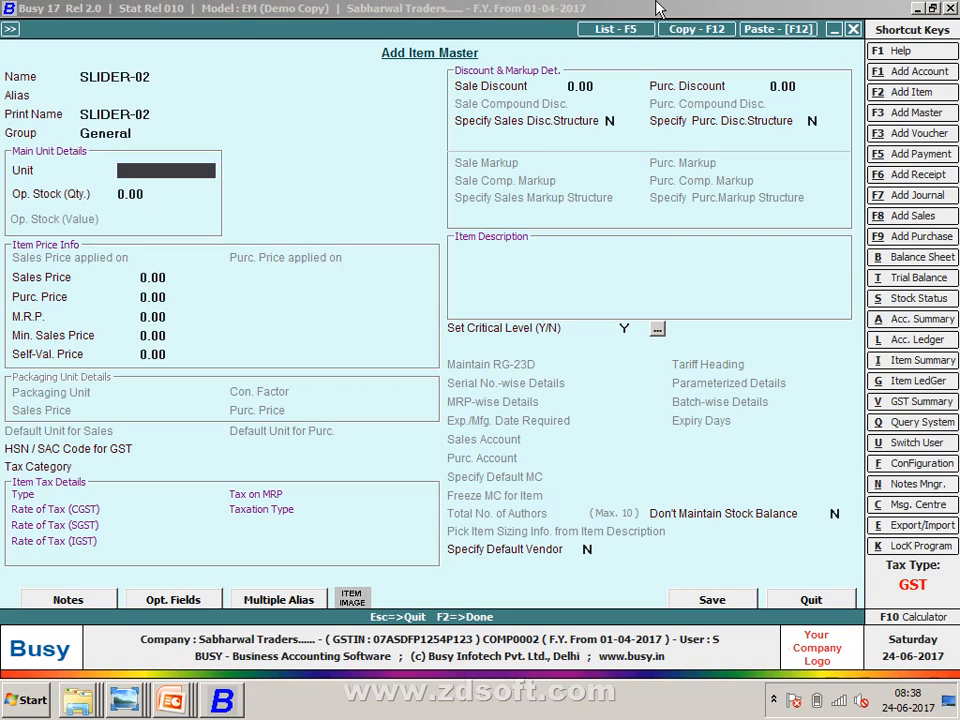
{"action": "key", "text": "Return"}
{"action": "key", "text": "Return"}
{"action": "type", "text": "400"}
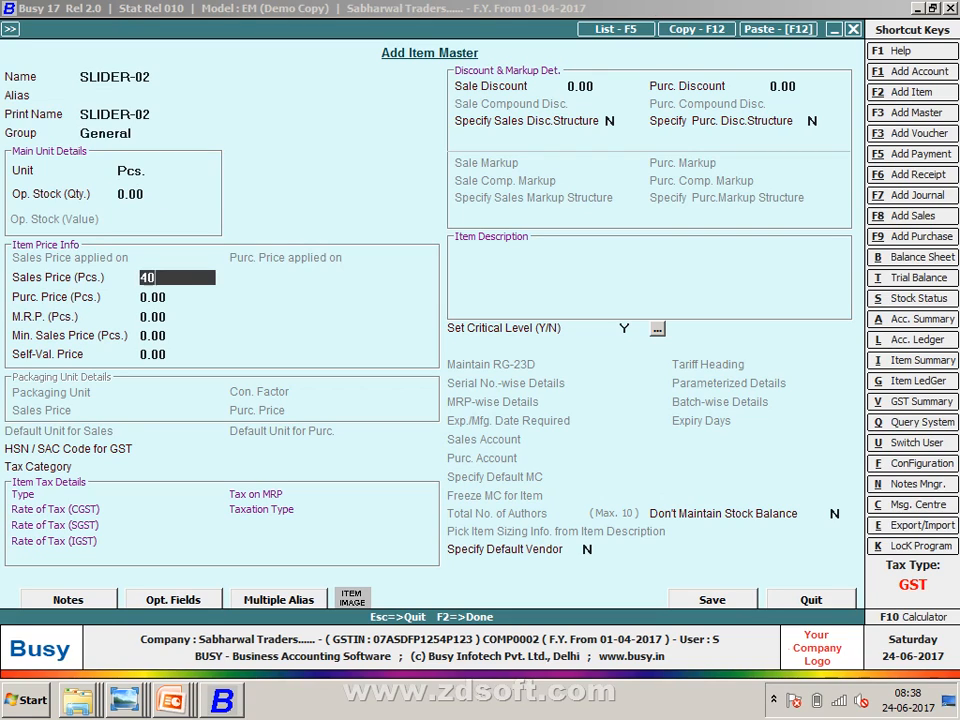
{"action": "key", "text": "Return"}
{"action": "type", "text": "385"}
{"action": "key", "text": "Return"}
{"action": "key", "text": "Return"}
{"action": "key", "text": "Return"}
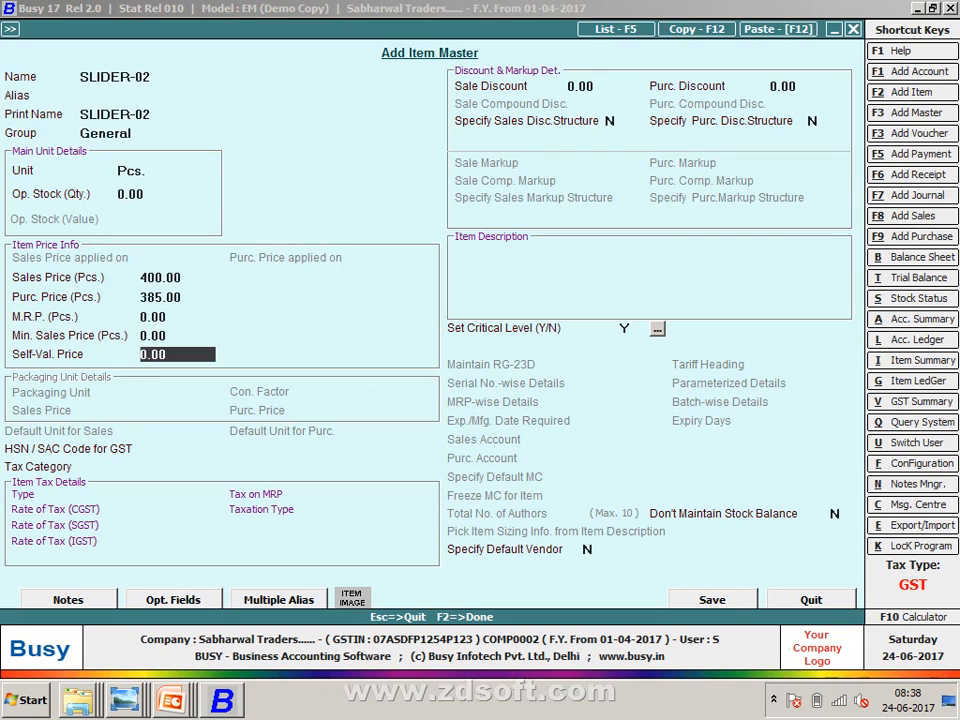
{"action": "key", "text": "Return"}
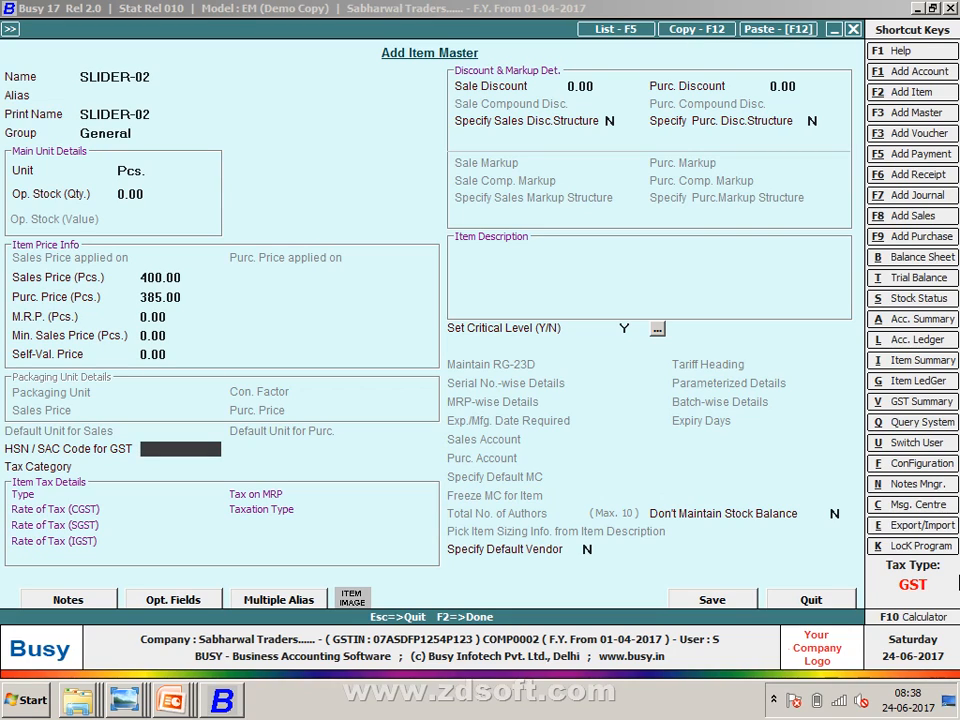
- Give SLIDER-02 HSN code 9601110 and GST 18% tax category, and save it
{"action": "type", "text": "9601110"}
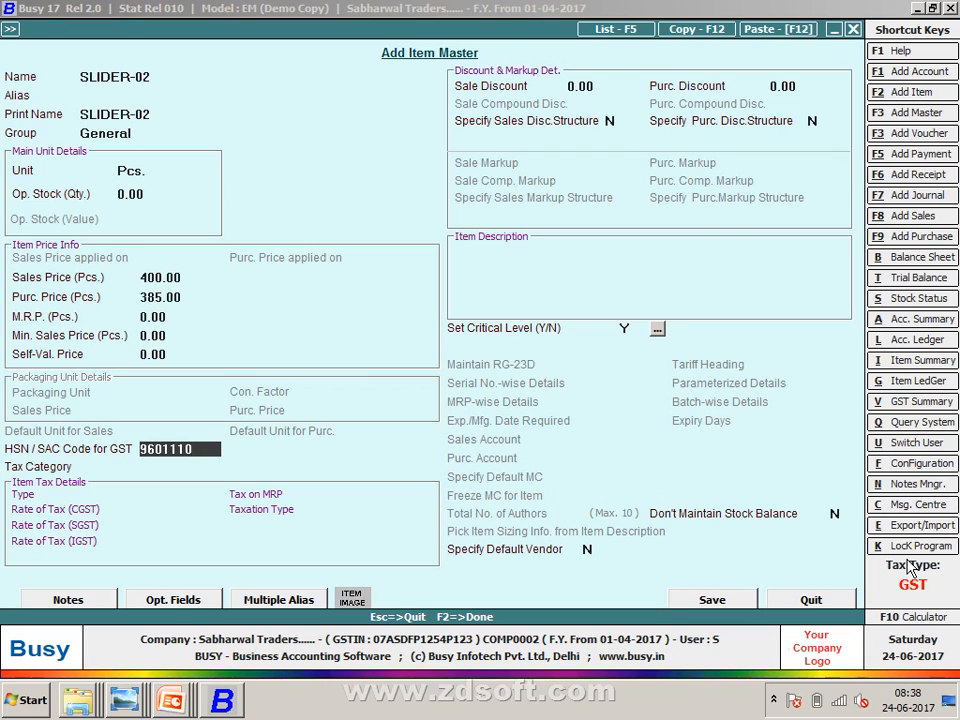
{"action": "key", "text": "Return"}
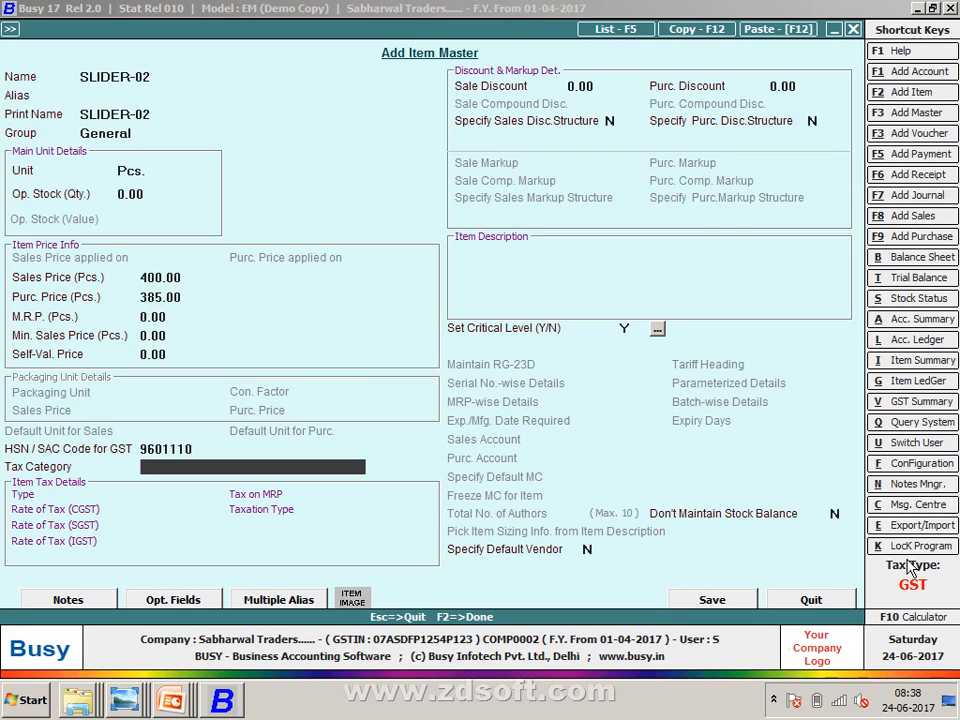
{"action": "type", "text": "18"}
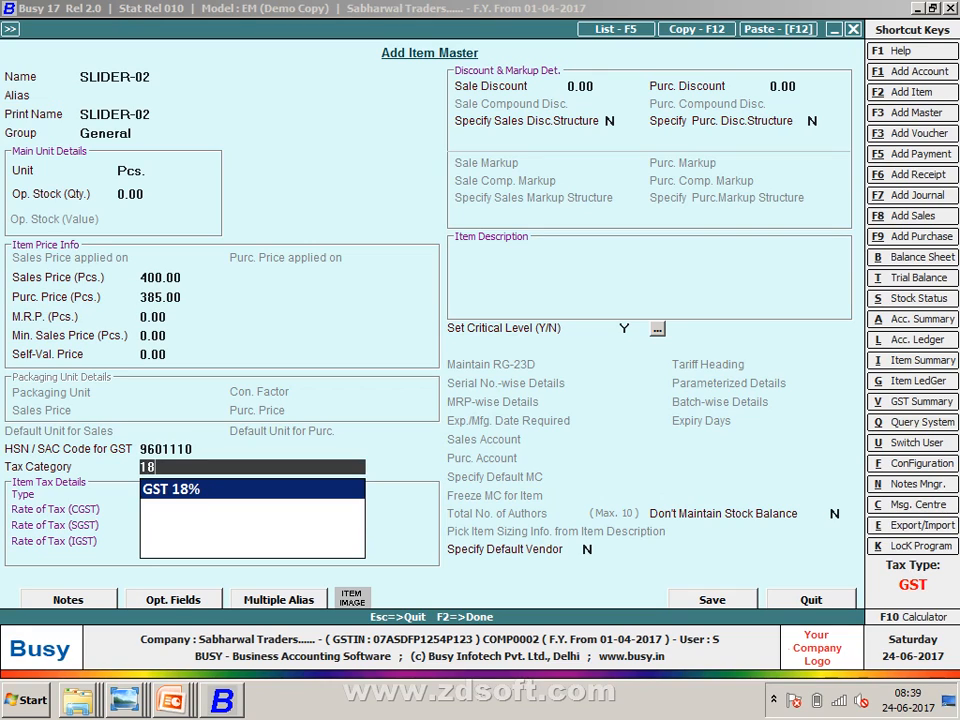
{"action": "key", "text": "Return"}
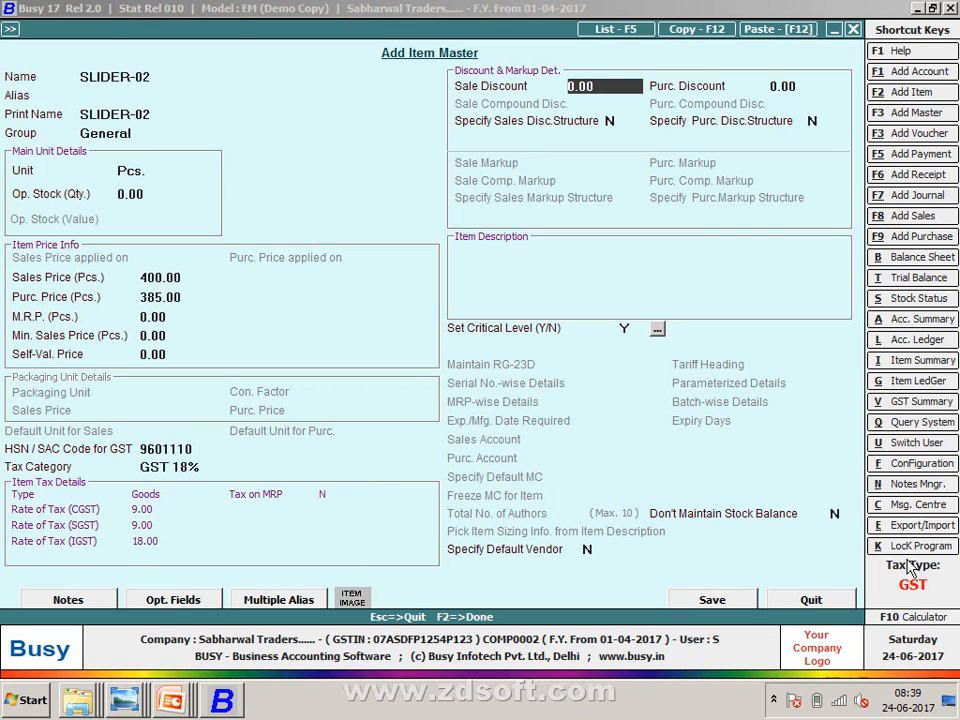
{"action": "key", "text": "F2"}
{"action": "key", "text": "Return"}
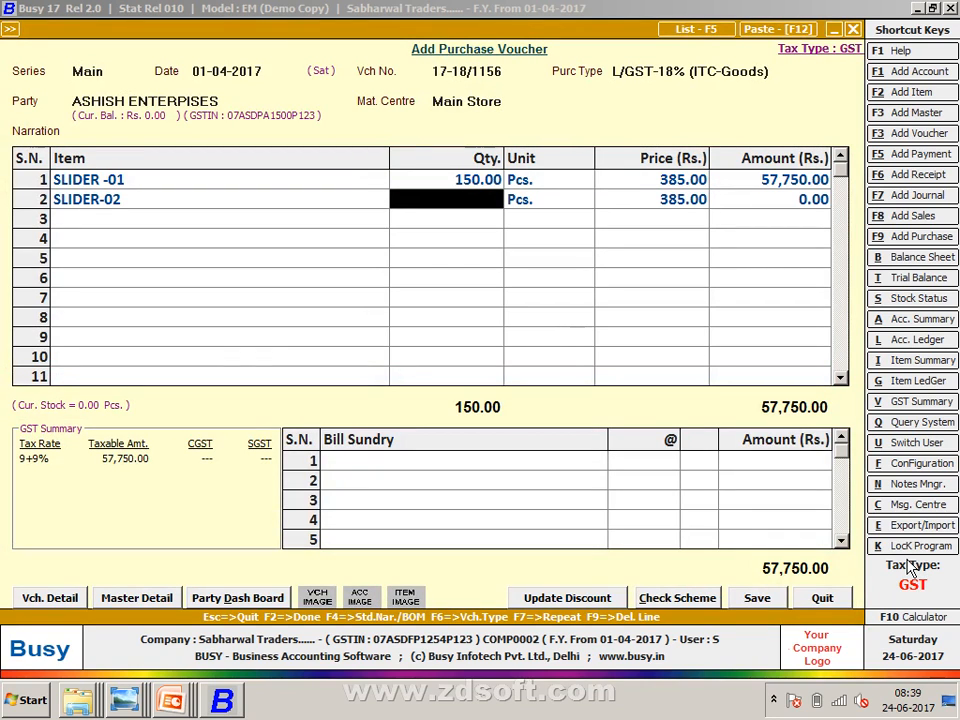
- Enter 150 Pcs for SLIDER-02 and add a CGST 9% bill sundry of 10,395.00
{"action": "type", "text": "150"}
{"action": "key", "text": "Return"}
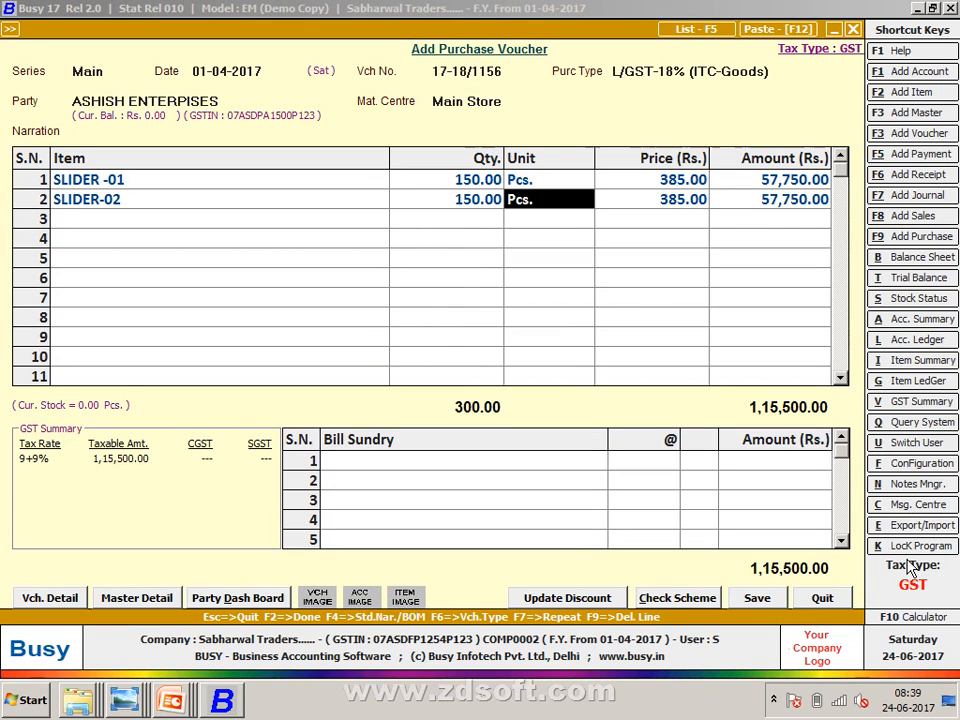
{"action": "key", "text": "Tab"}
{"action": "type", "text": "cS"}
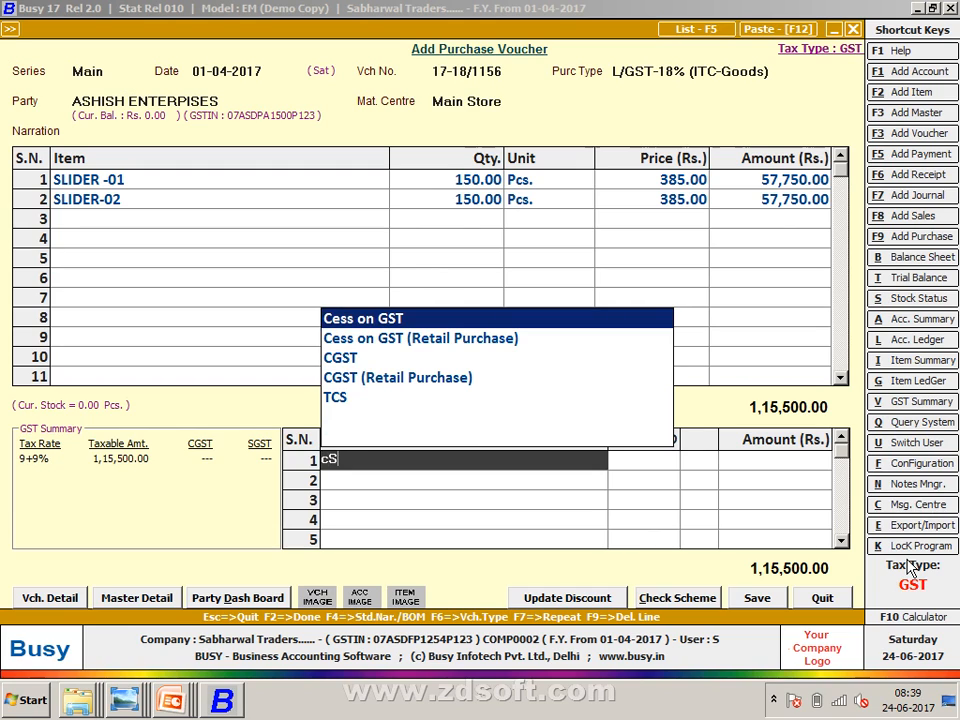
{"action": "key", "text": "Down"}
{"action": "key", "text": "Down"}
{"action": "key", "text": "Down"}
{"action": "key", "text": "Up"}
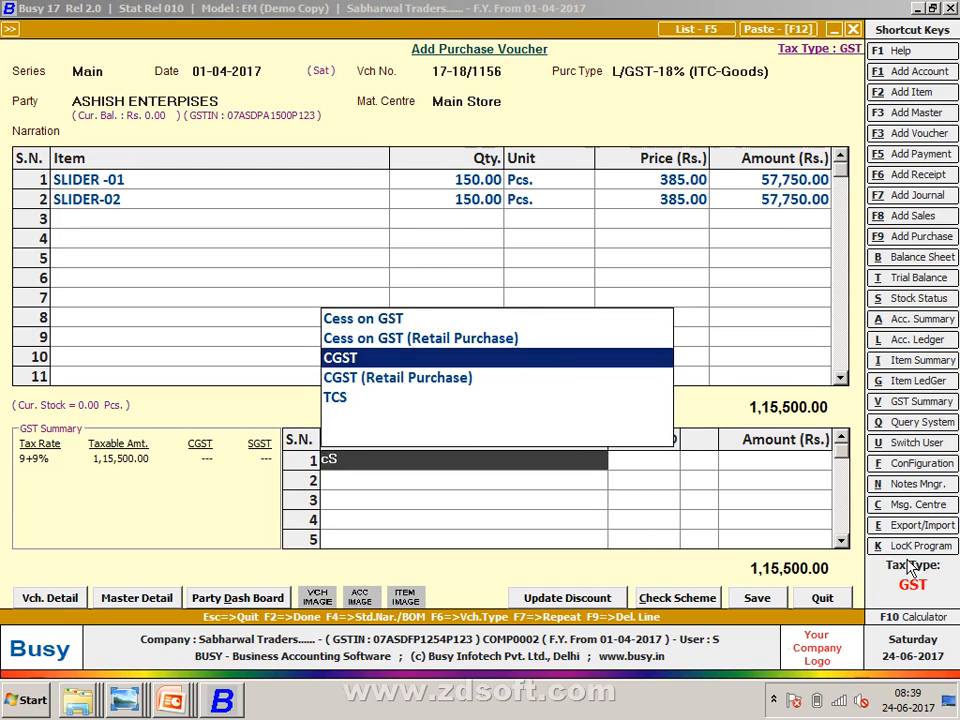
{"action": "key", "text": "Return"}
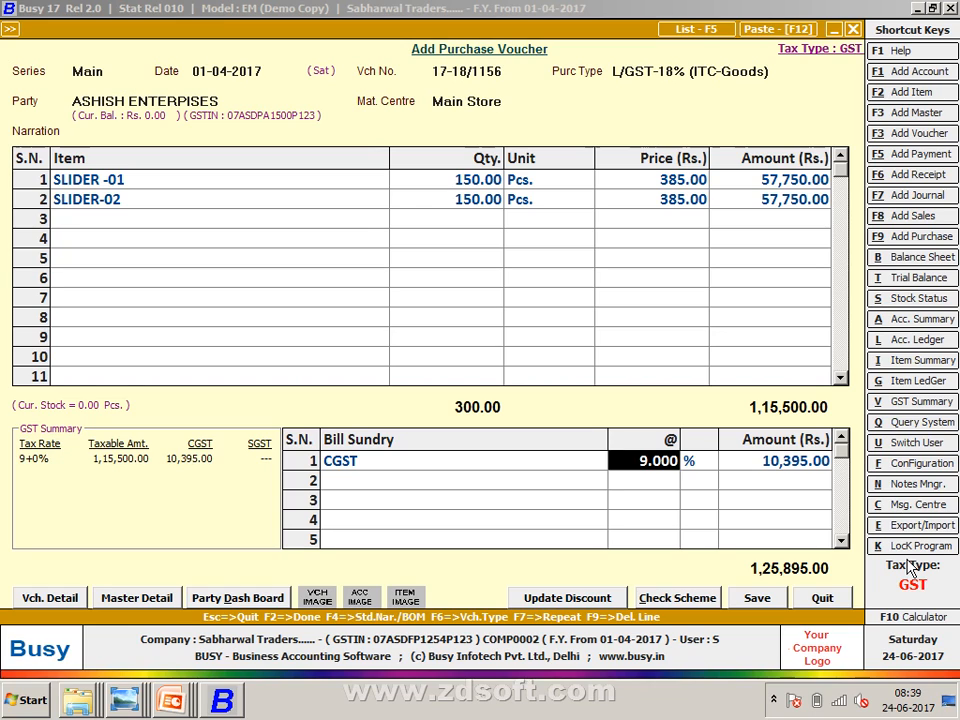
{"action": "key", "text": "Return"}
{"action": "key", "text": "Return"}
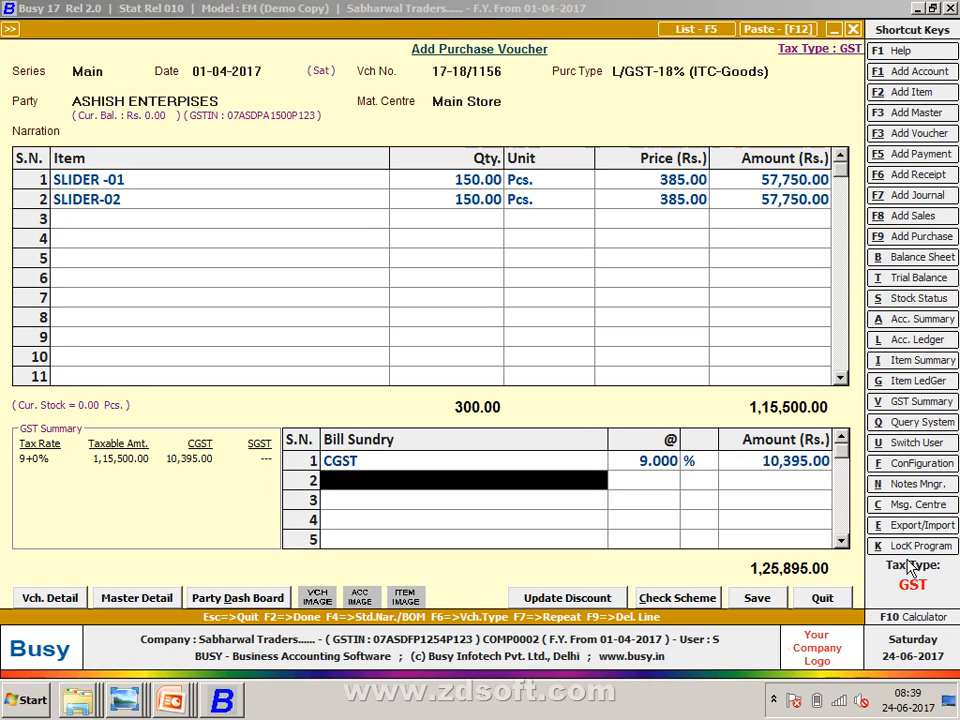
- Add SGST at 9% as the second bill sundry, totalling 1,36,290.00
{"action": "type", "text": "sG"}
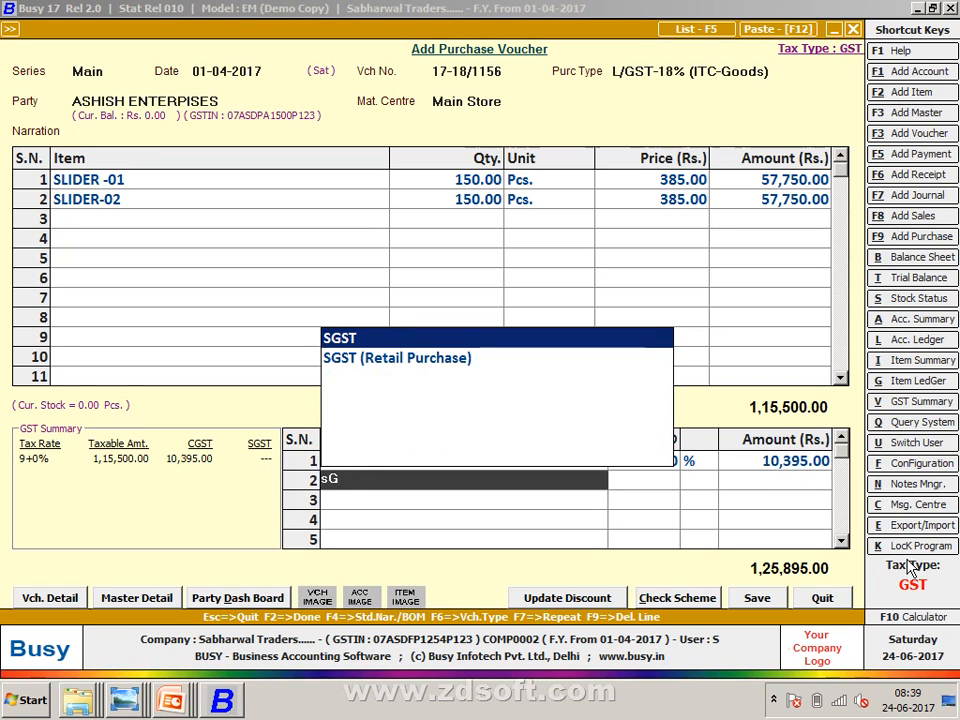
{"action": "key", "text": "Return"}
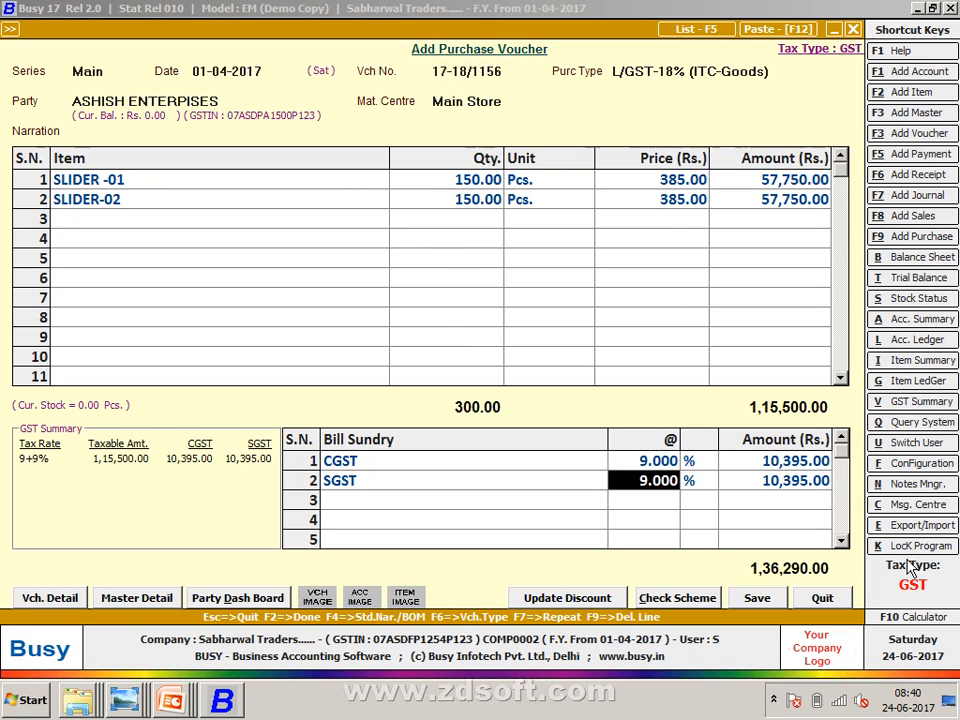
{"action": "key", "text": "Up"}
{"action": "key", "text": "Left"}
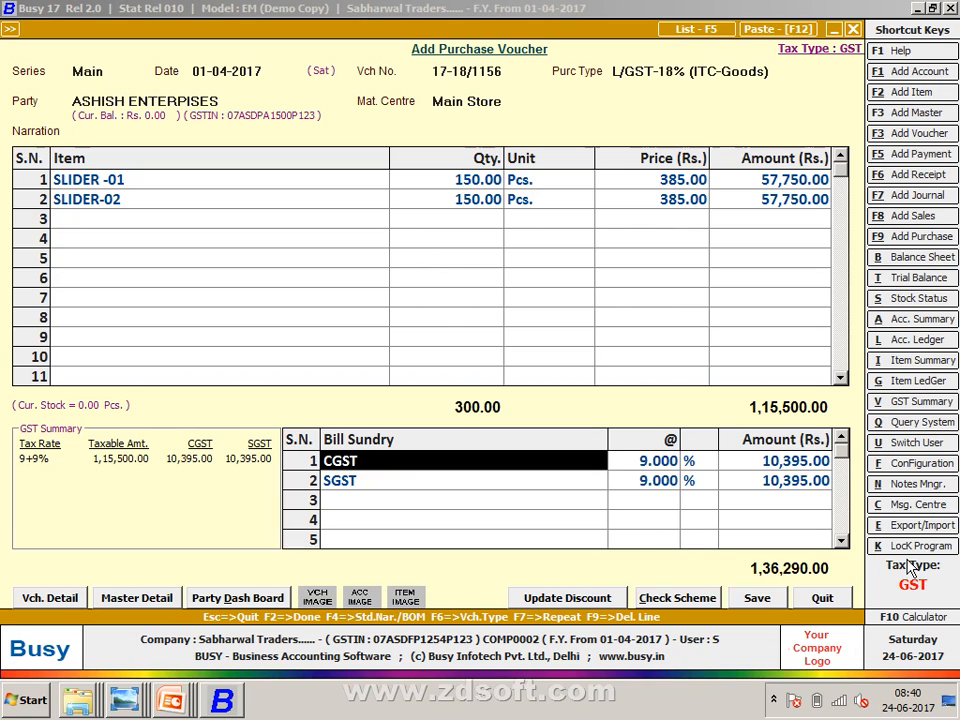
- Keep CGST on the first bill sundry line
{"action": "type", "text": "fR"}
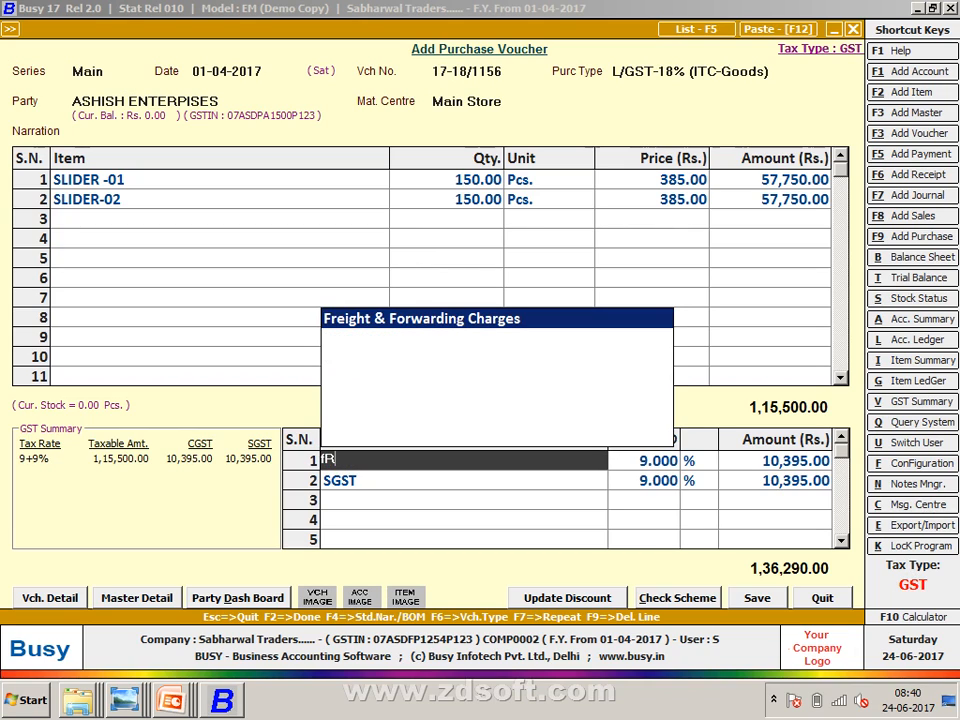
{"action": "key", "text": "BackSpace"}
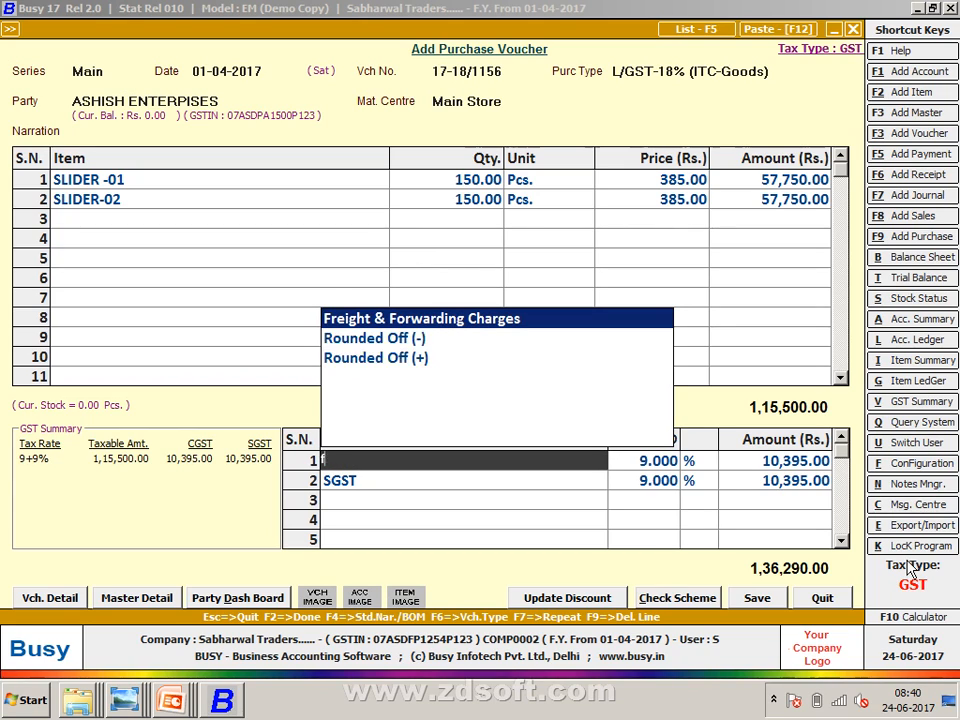
{"action": "key", "text": "BackSpace"}
{"action": "type", "text": "CS"}
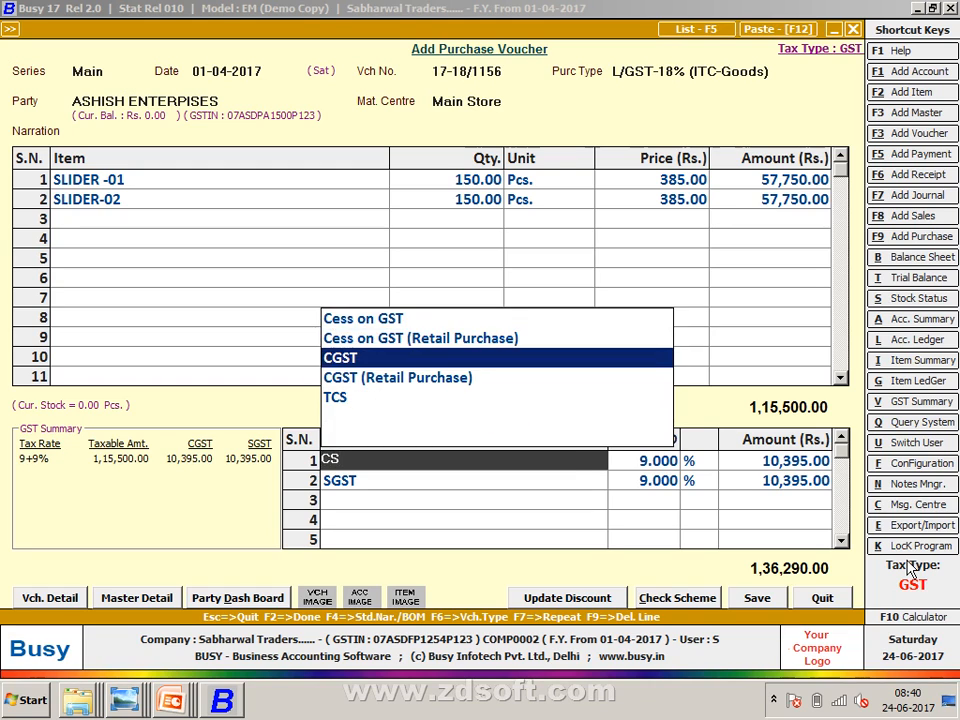
{"action": "key", "text": "Return"}
- Insert Freight & Forwarding Charges of 1,000.00 above CGST
{"action": "key", "text": "Insert"}
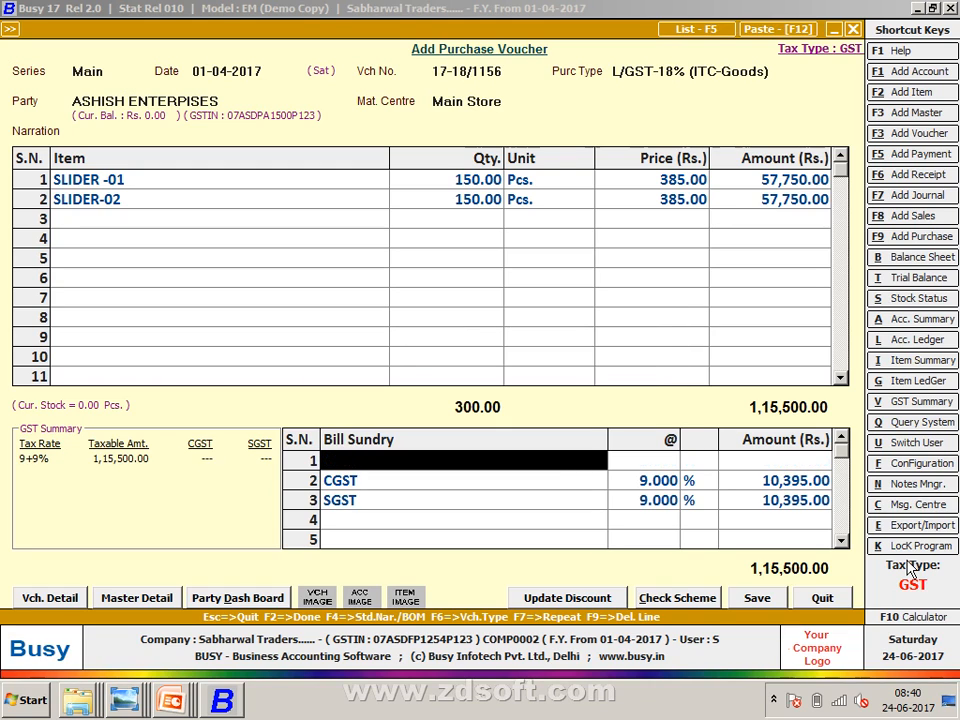
{"action": "type", "text": "fr"}
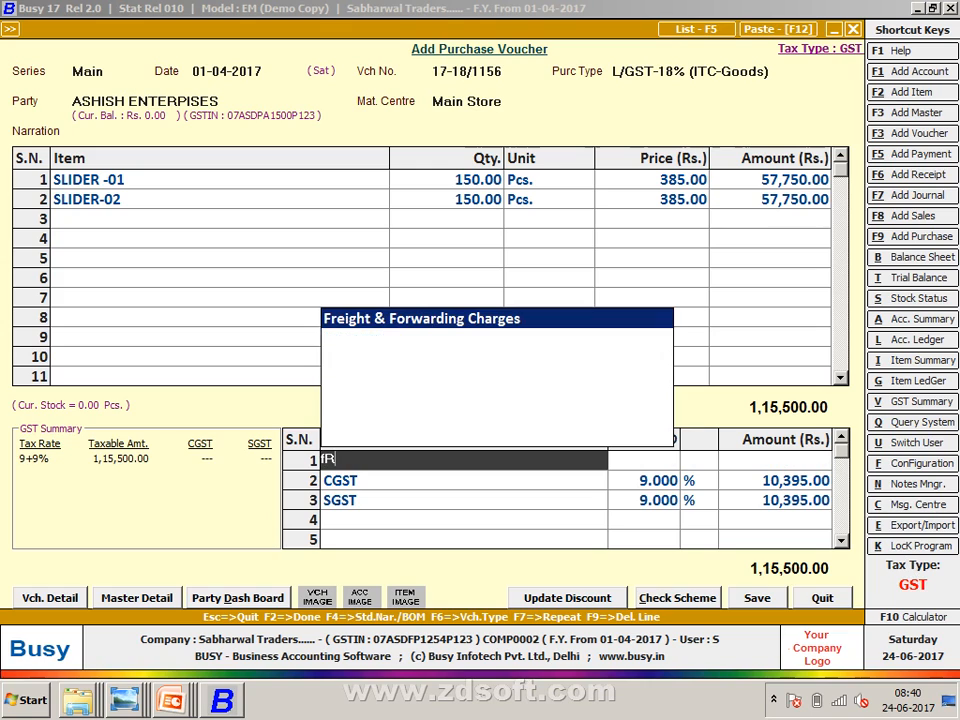
{"action": "key", "text": "Return"}
{"action": "type", "text": "1000"}
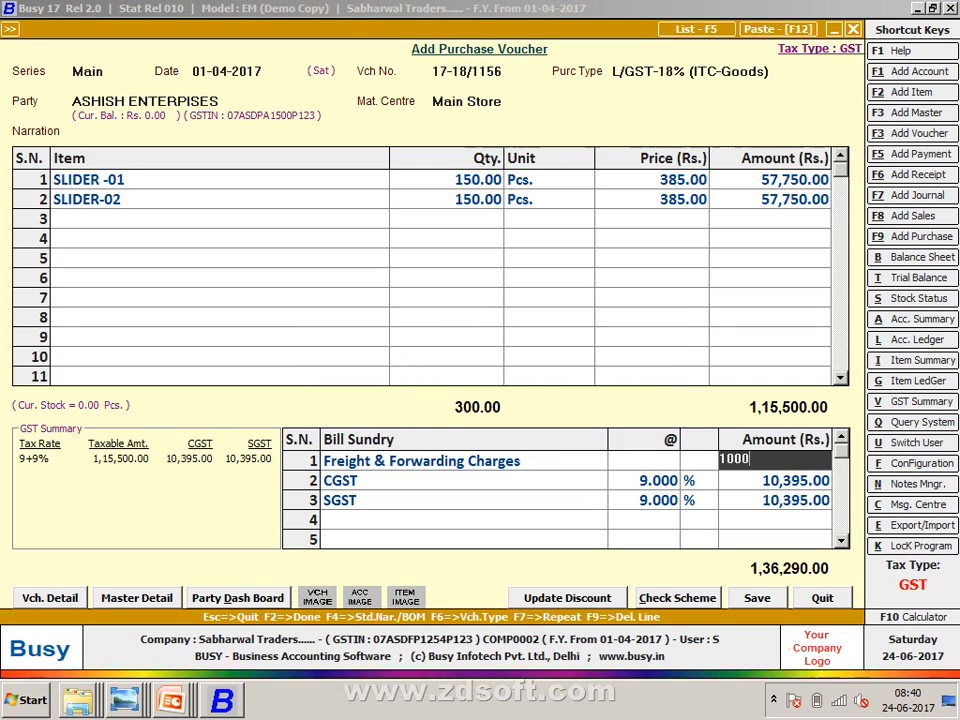
{"action": "key", "text": "Return"}
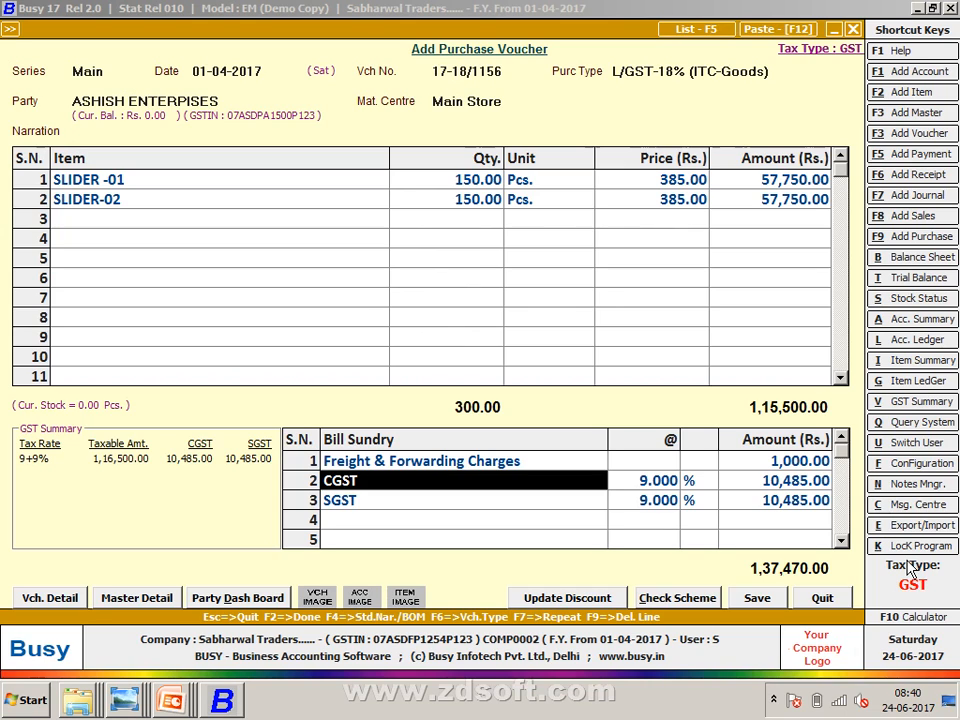
{"action": "key", "text": "Up"}
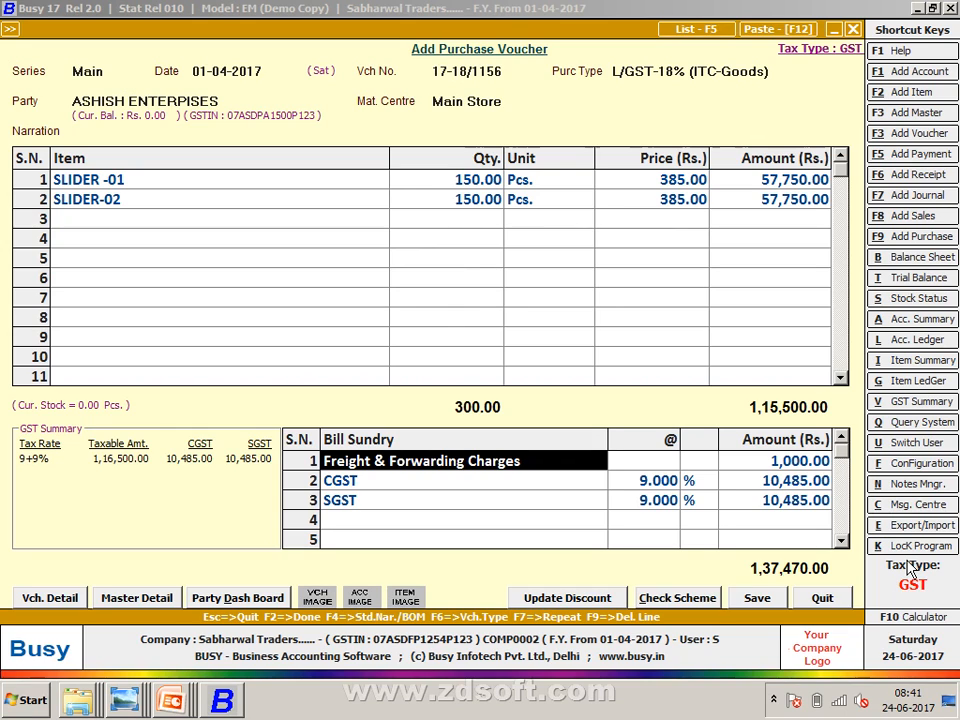
- Delete the freight line, leave the third sundry line empty, and open GST Reporting Details
{"action": "key", "text": "F9"}
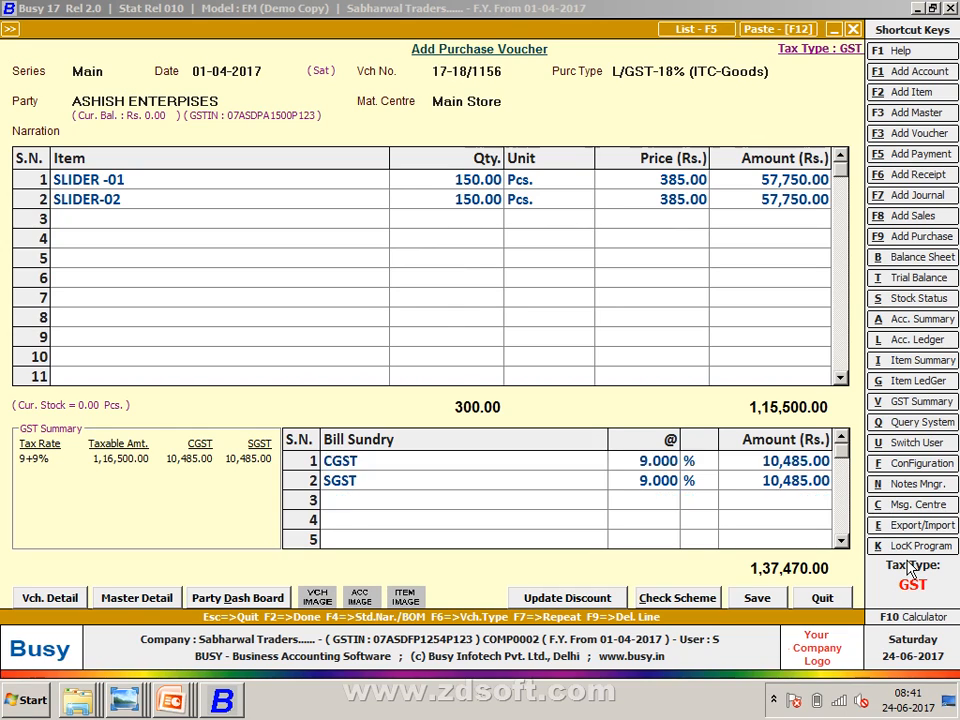
{"action": "key", "text": "Down"}
{"action": "key", "text": "Down"}
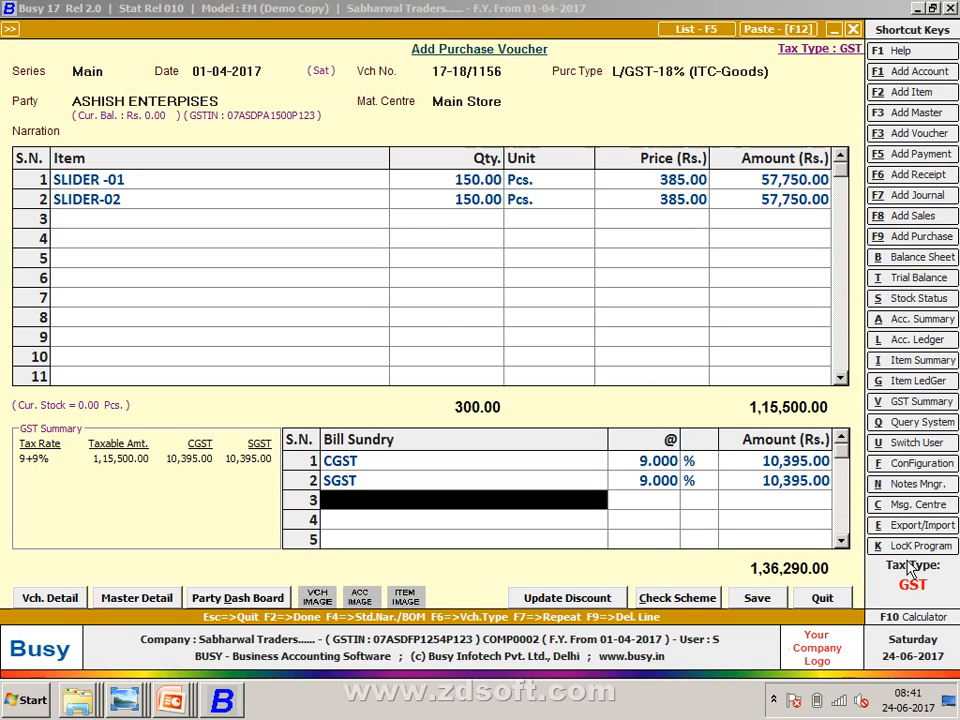
{"action": "type", "text": "fR"}
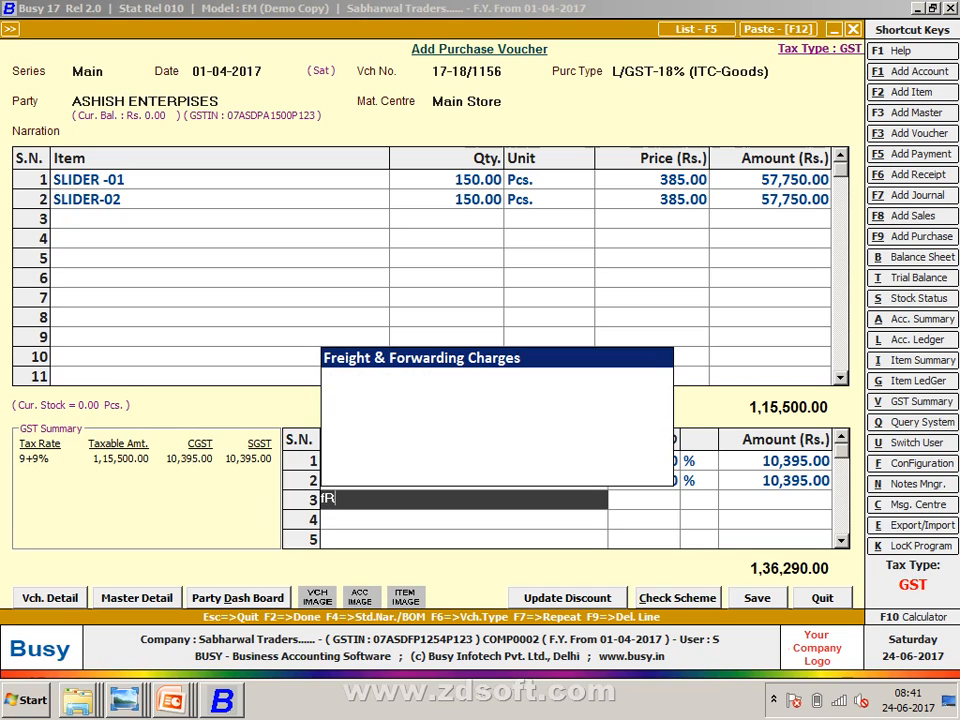
{"action": "key", "text": "BackSpace"}
{"action": "key", "text": "BackSpace"}
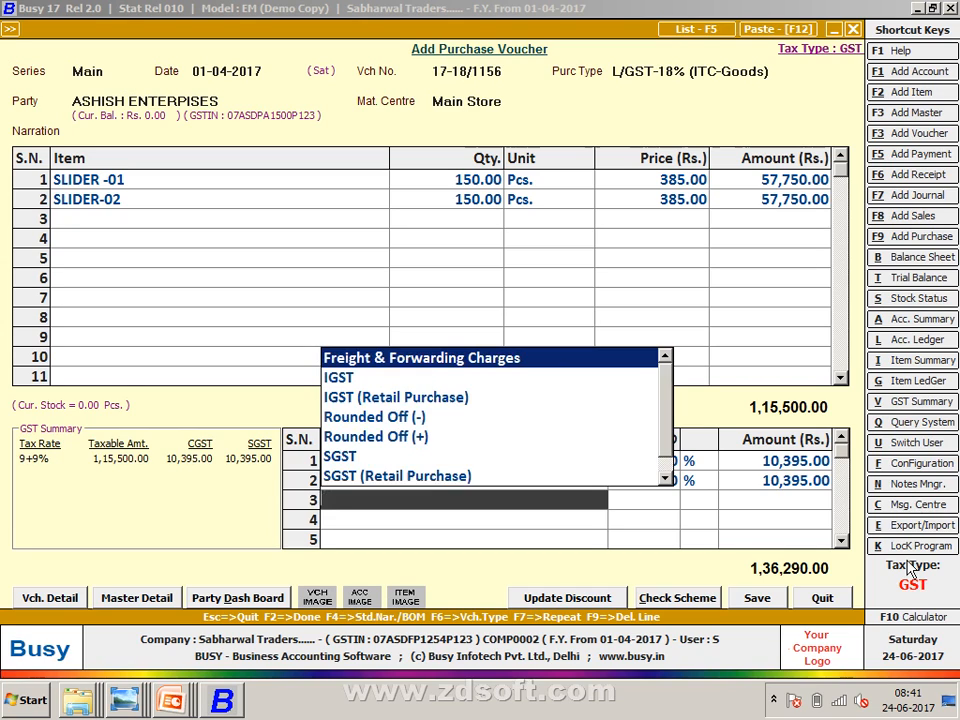
{"action": "key", "text": "Escape"}
{"action": "key", "text": "Escape"}
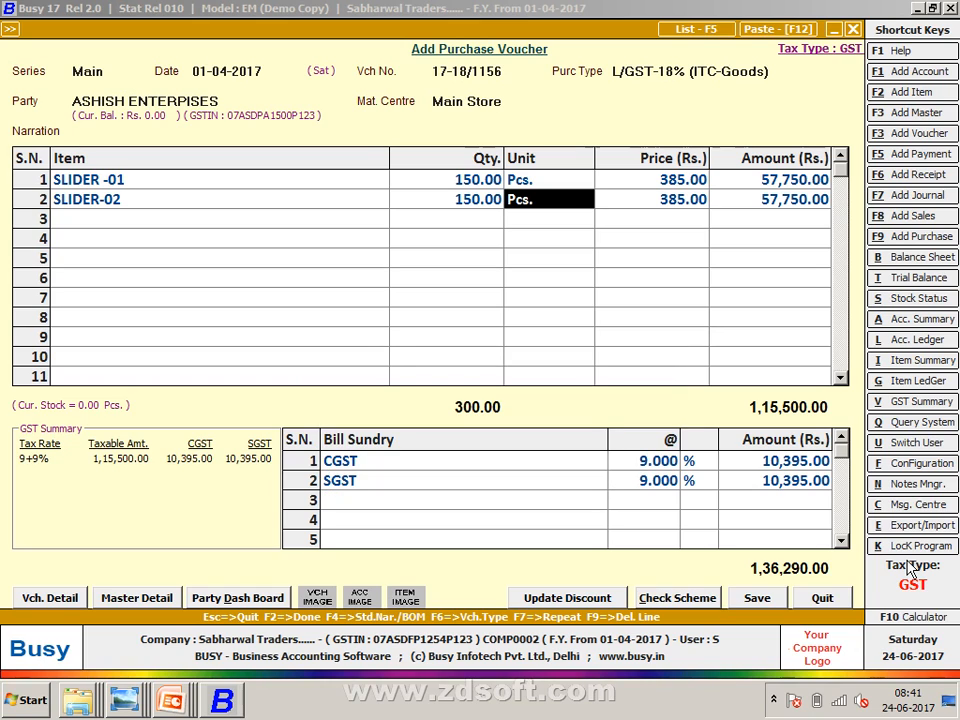
{"action": "key", "text": "Tab"}
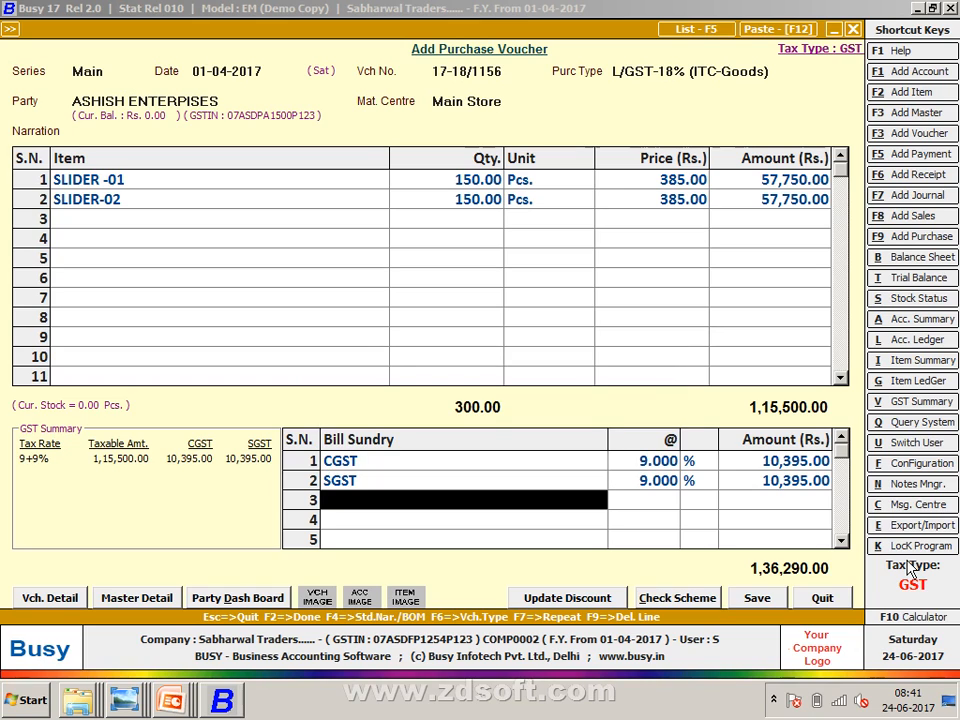
{"action": "key", "text": "Return"}
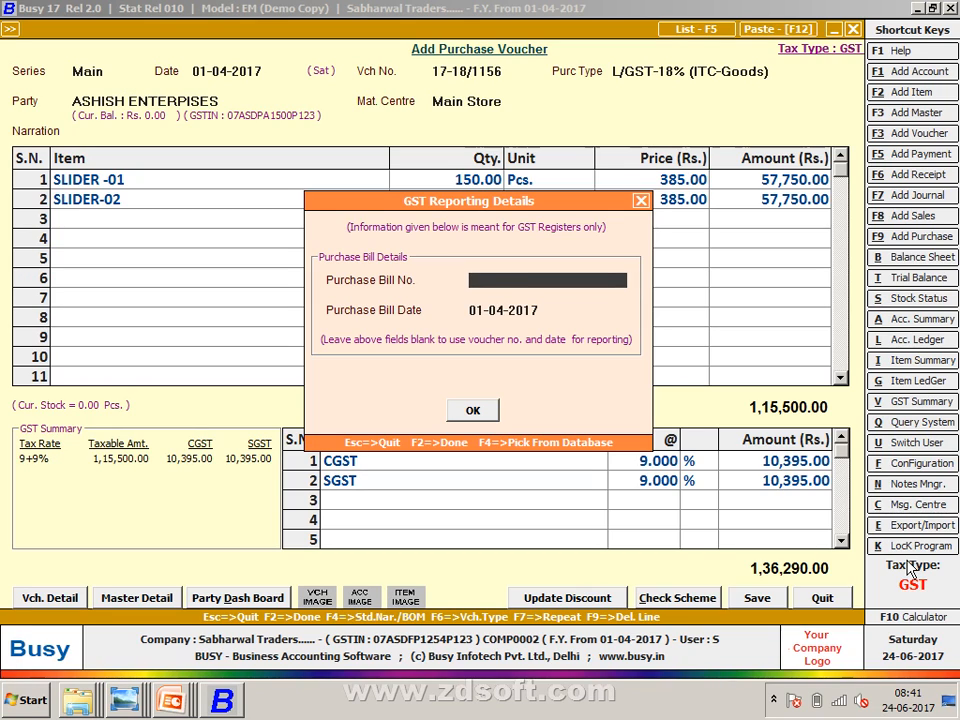
- Enter the purchase bill number, save the voucher, and bring up the PURCHASES reference image
{"action": "type", "text": "17-18/1156"}
{"action": "key", "text": "Return"}
{"action": "key", "text": "Return"}
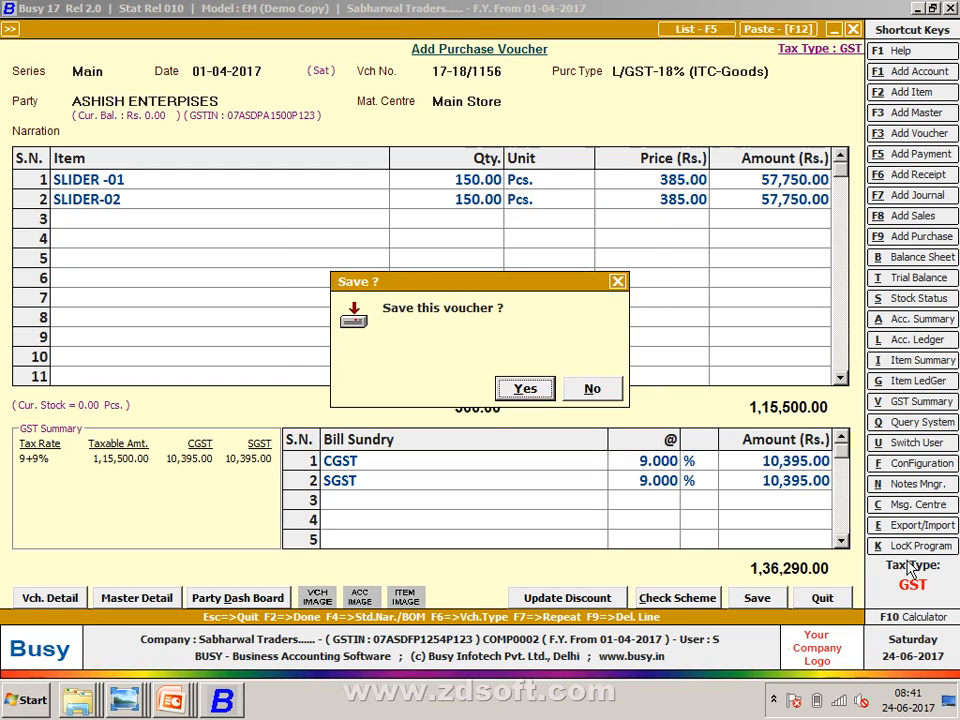
{"action": "key", "text": "Return"}
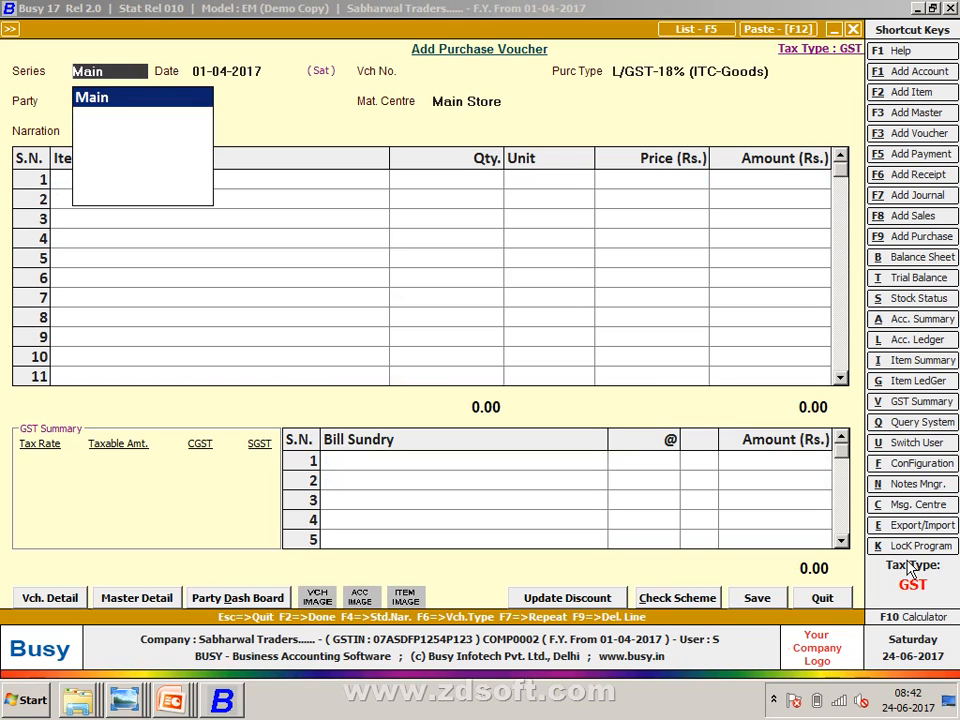
{"action": "key", "text": "alt+Tab"}
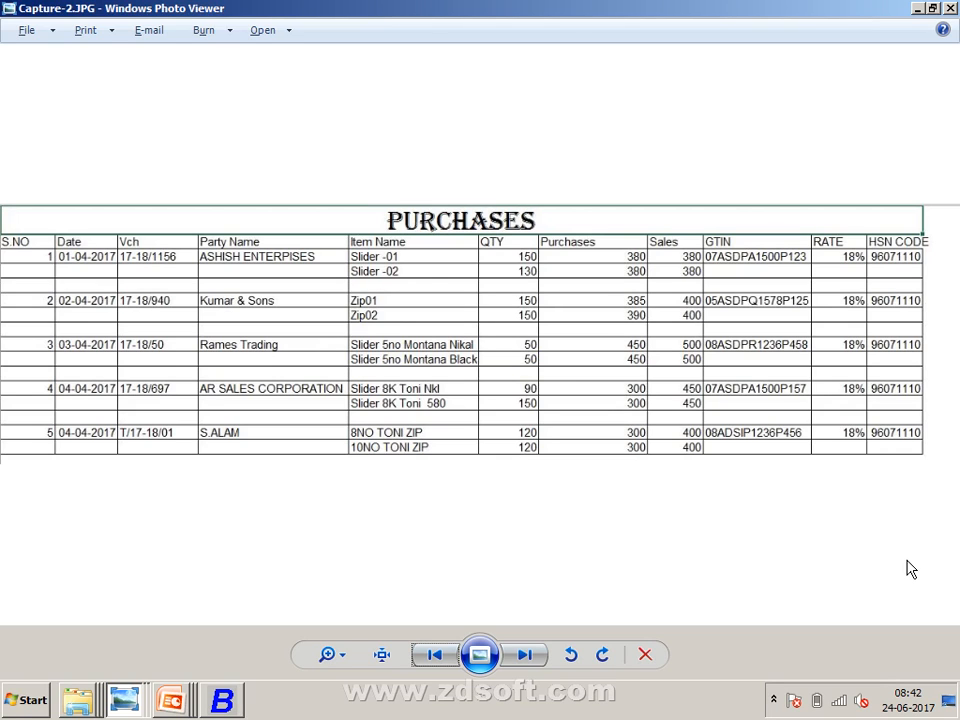
- Start a Main-series purchase voucher dated 02-04-2017 with voucher number 17-18/940, checking the reference sheet
{"action": "key", "text": "alt+Tab"}
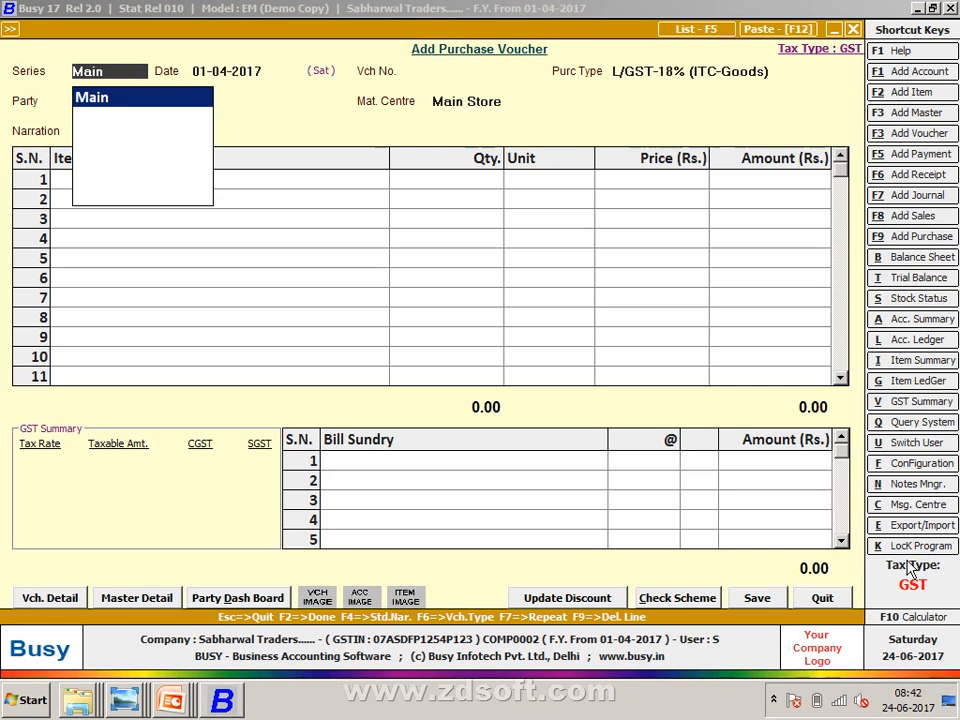
{"action": "key", "text": "Return"}
{"action": "key", "text": "alt+Tab"}
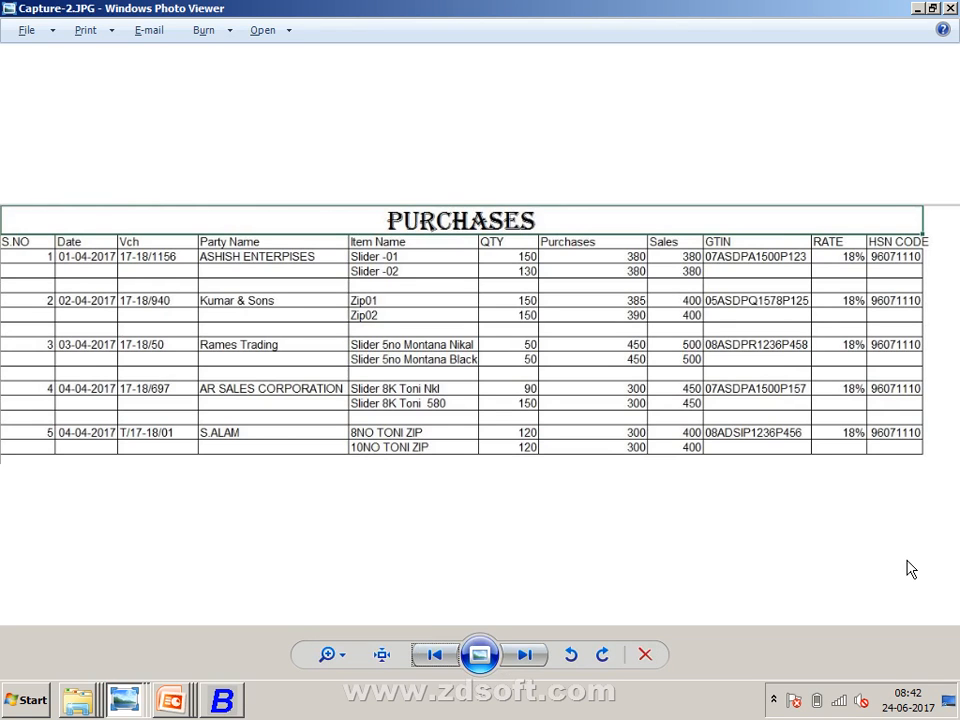
{"action": "key", "text": "alt+Tab"}
{"action": "type", "text": "2"}
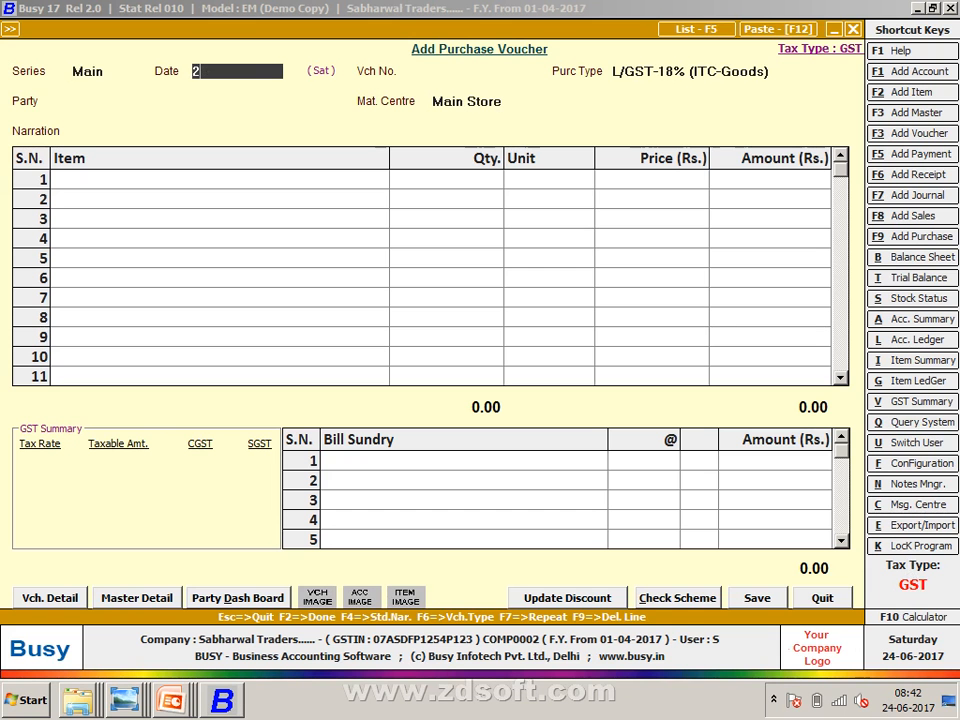
{"action": "key", "text": "Return"}
{"action": "key", "text": "alt+Tab"}
{"action": "key", "text": "alt+Tab"}
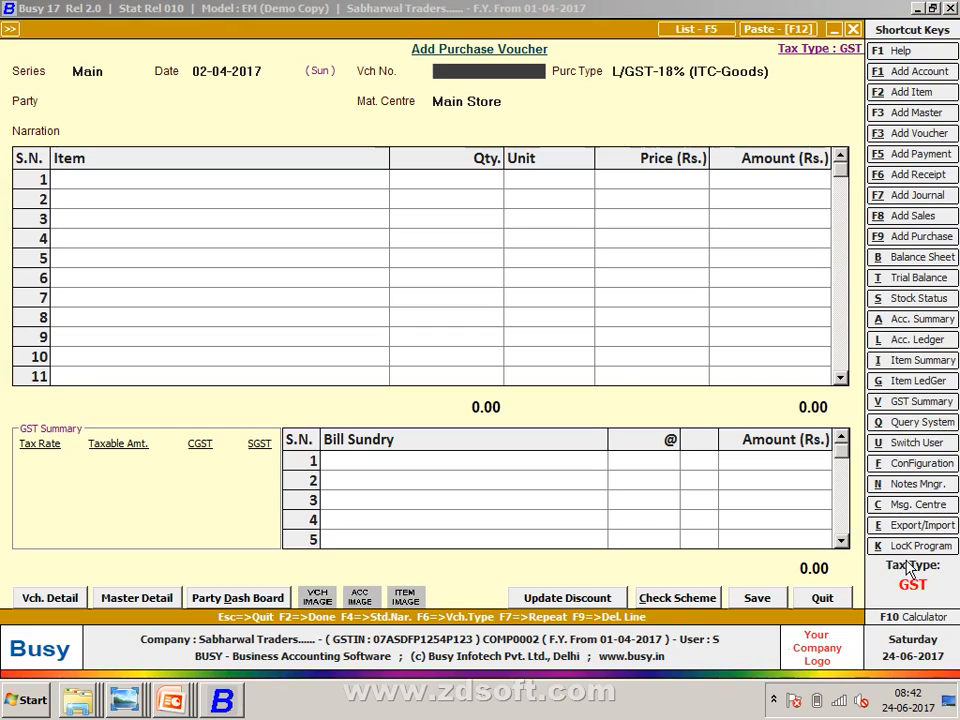
{"action": "type", "text": "17-18/"}
{"action": "key", "text": "alt+Tab"}
{"action": "key", "text": "alt+Tab"}
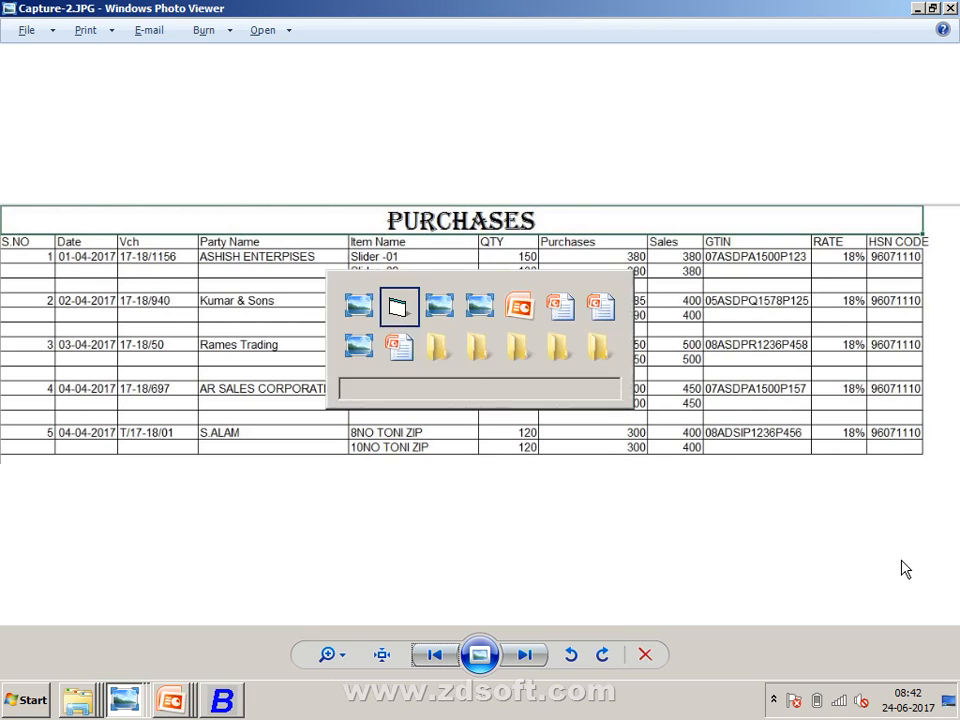
{"action": "type", "text": "940"}
{"action": "key", "text": "Return"}
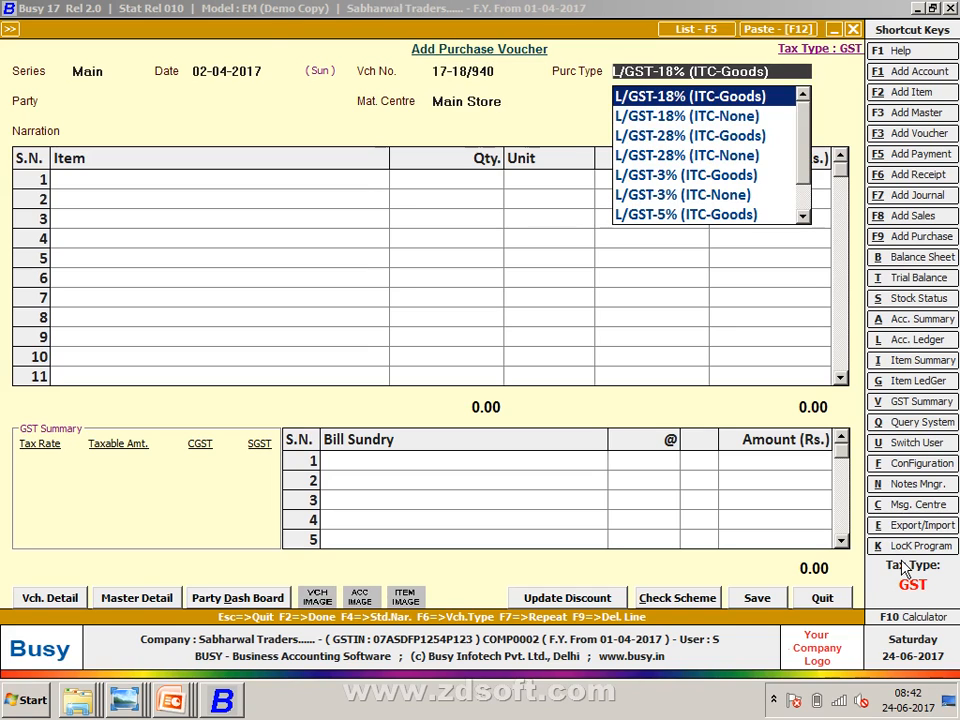
{"action": "key", "text": "alt+Tab"}
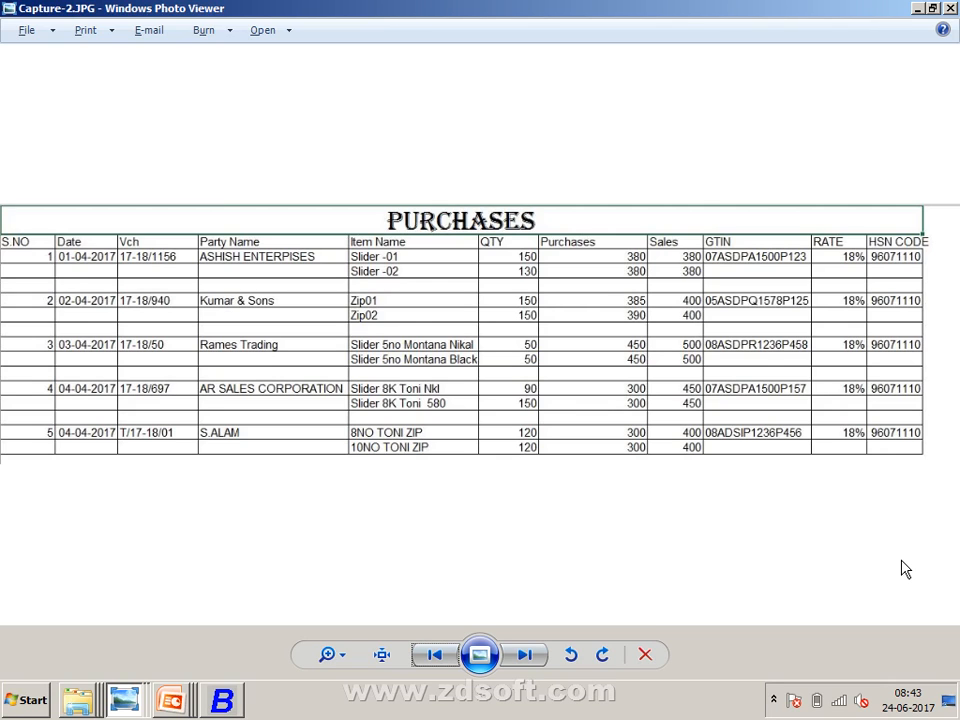
- Change the voucher's purchase type to I/GST-18% (ITC-Goods)
{"action": "key", "text": "alt+Tab"}
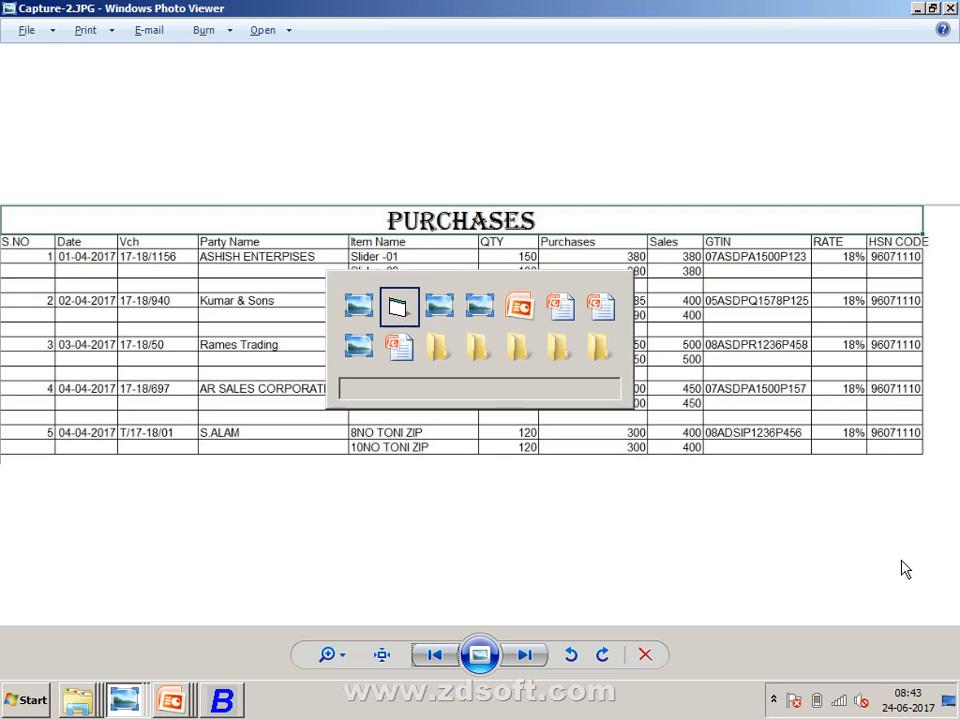
{"action": "key", "text": "BackSpace"}
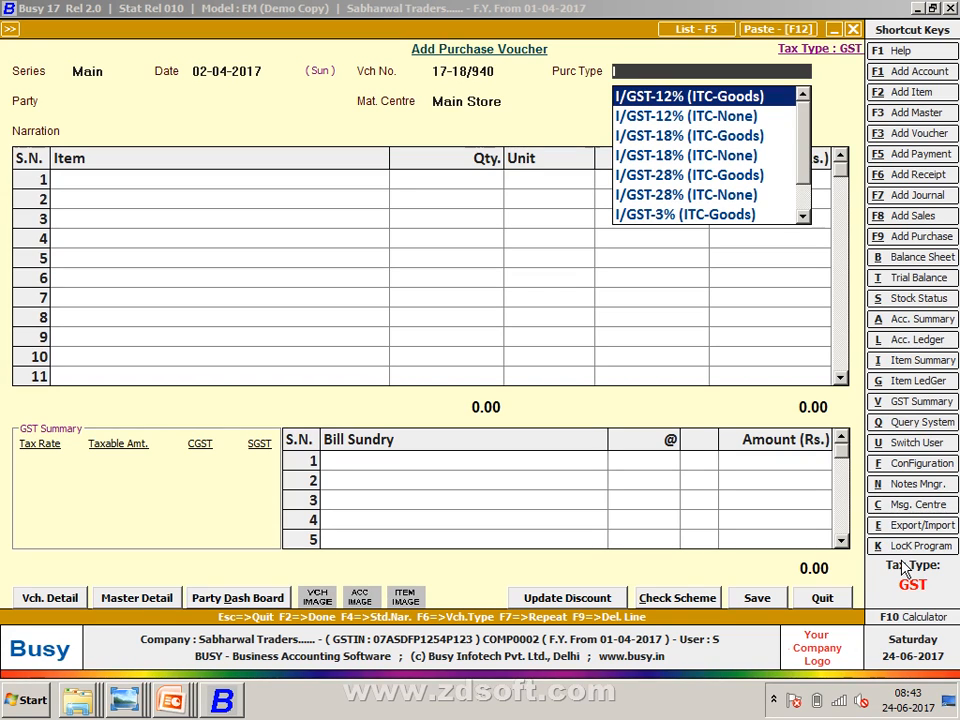
{"action": "key", "text": "Down"}
{"action": "key", "text": "Down"}
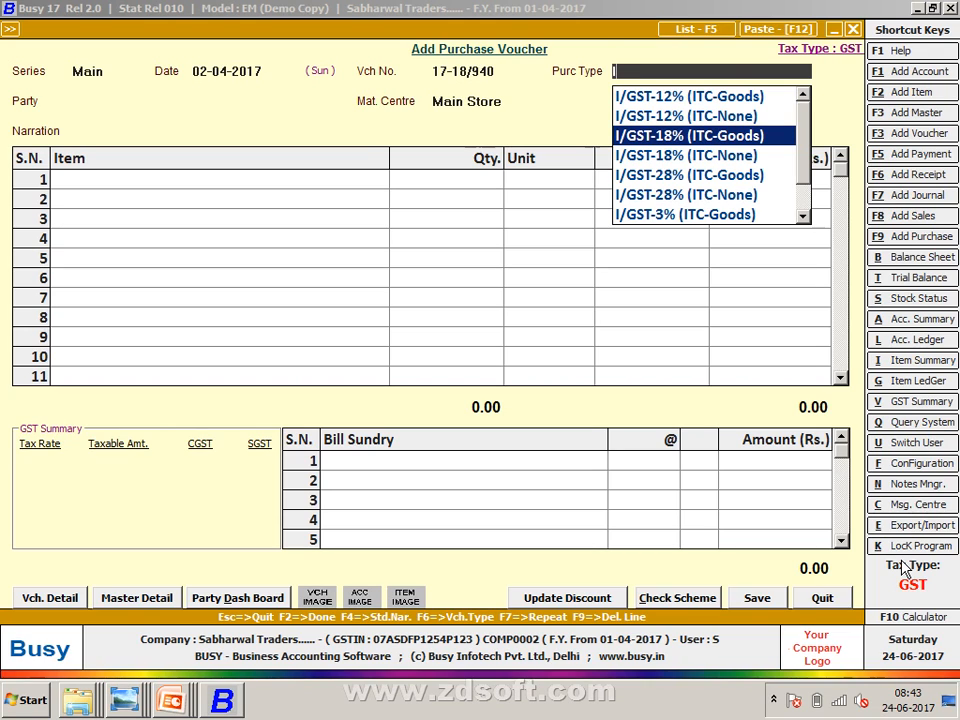
{"action": "key", "text": "Return"}
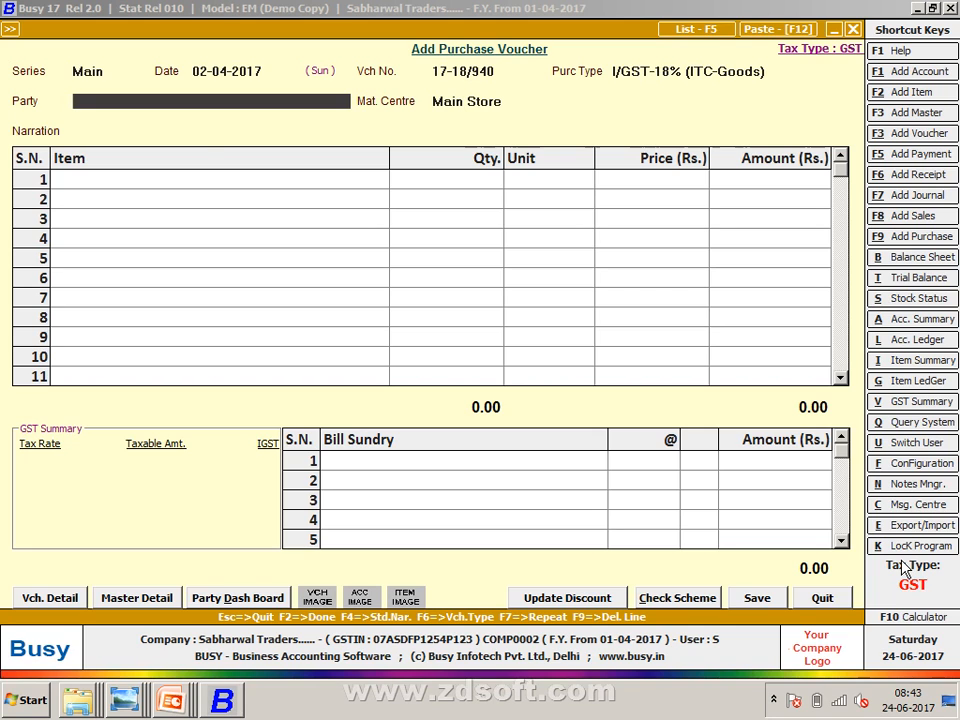
{"action": "key", "text": "F5"}
{"action": "key", "text": "F2"}
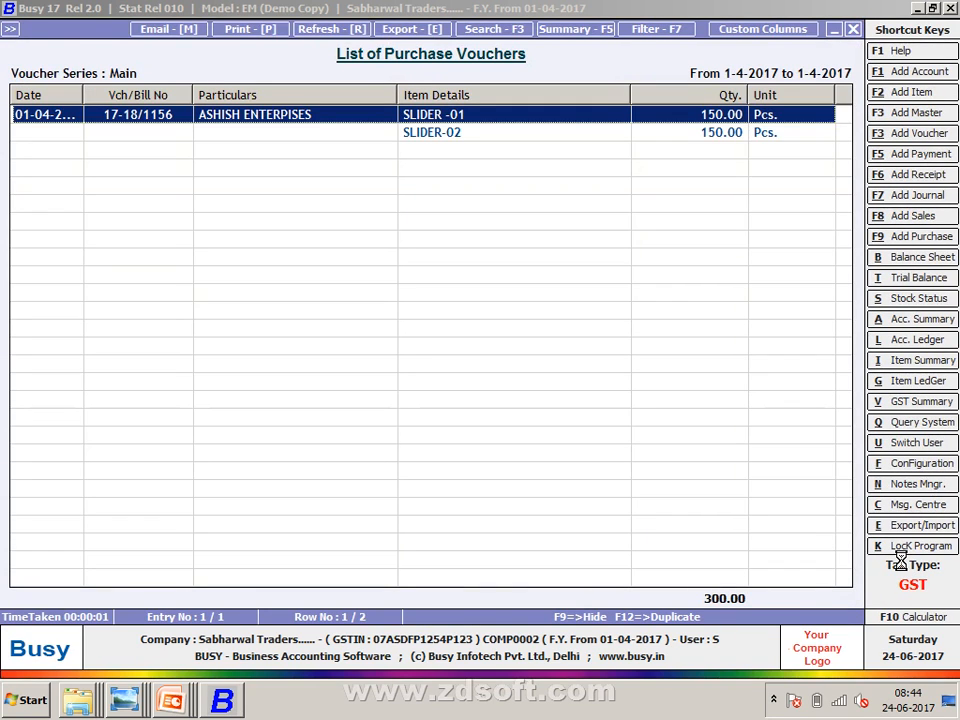
{"action": "key", "text": "Return"}
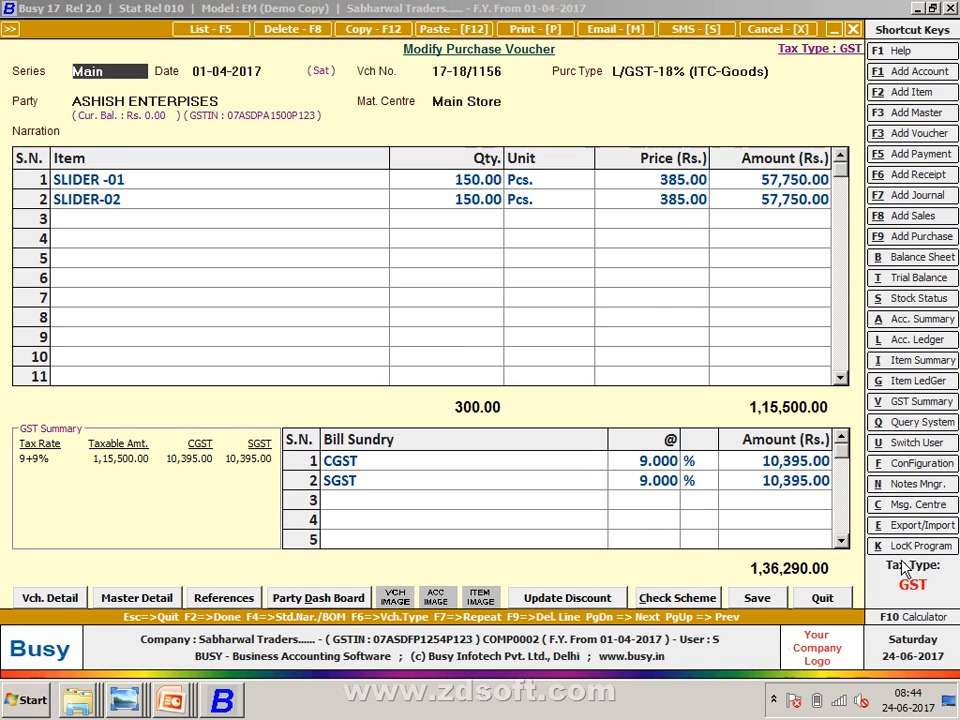
{"action": "key", "text": "Escape"}
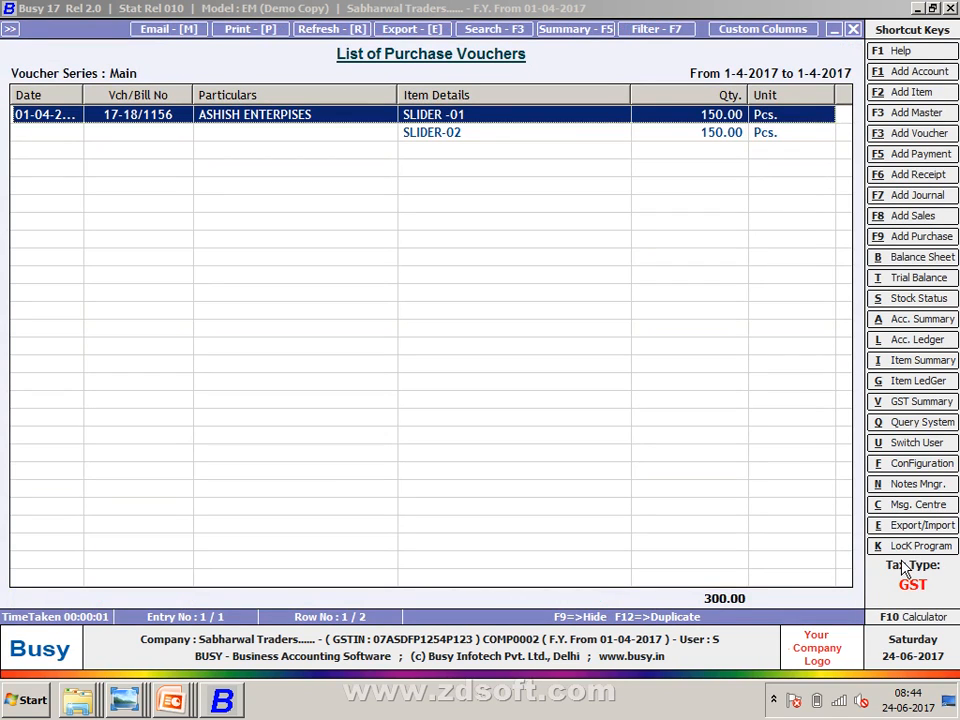
{"action": "key", "text": "Escape"}
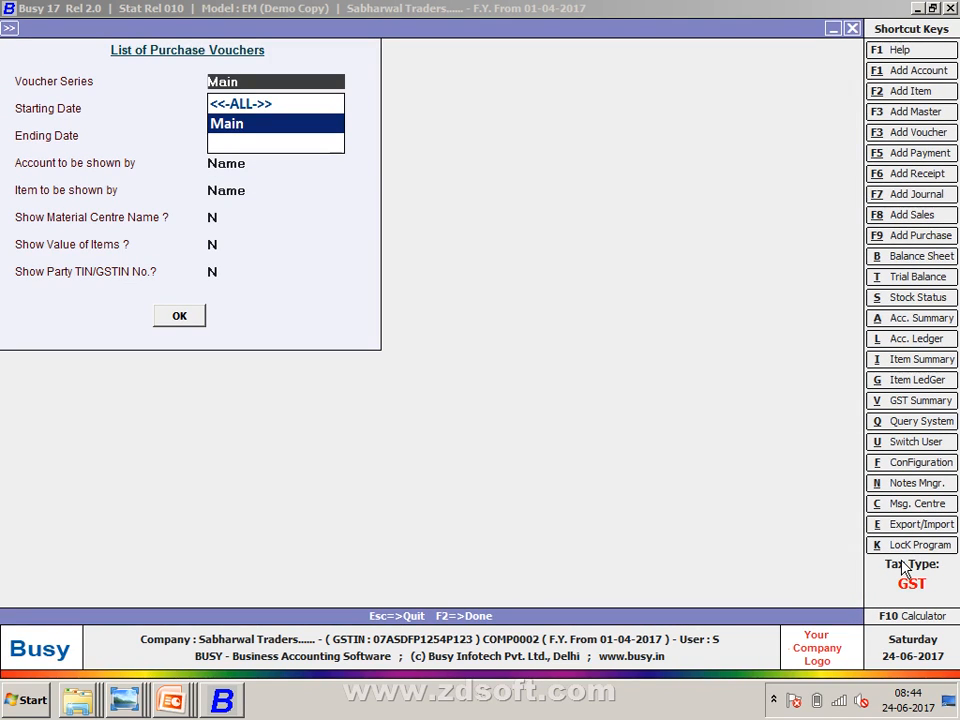
{"action": "key", "text": "Escape"}
{"action": "key", "text": "Escape"}
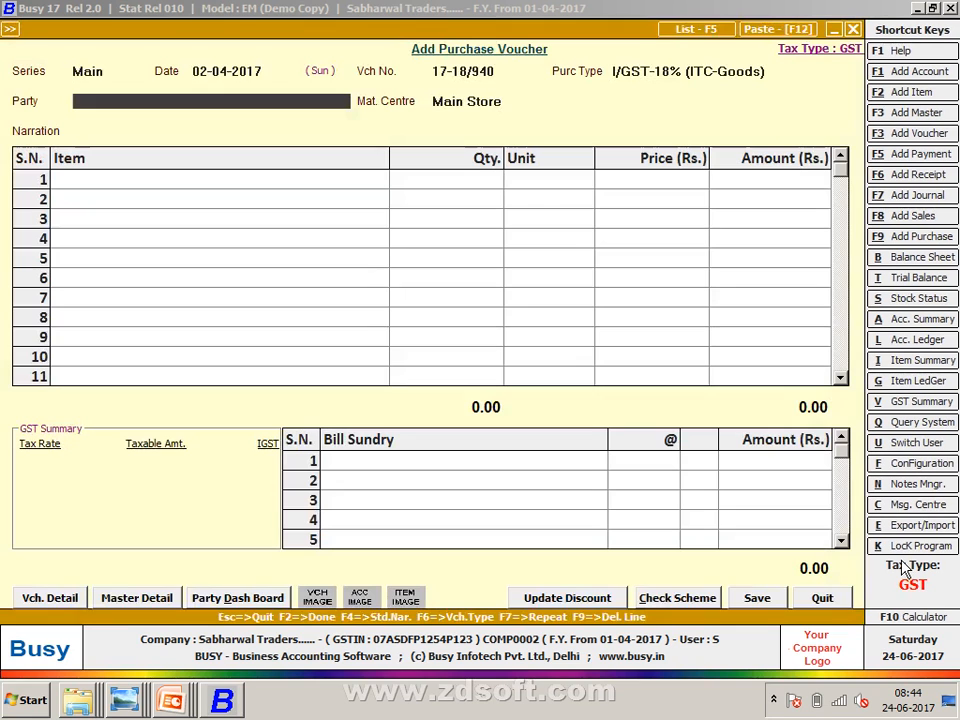
- Switch the purchase type to I/GST-18% (ITC-None) and begin adding a new party account
{"action": "key", "text": "Up"}
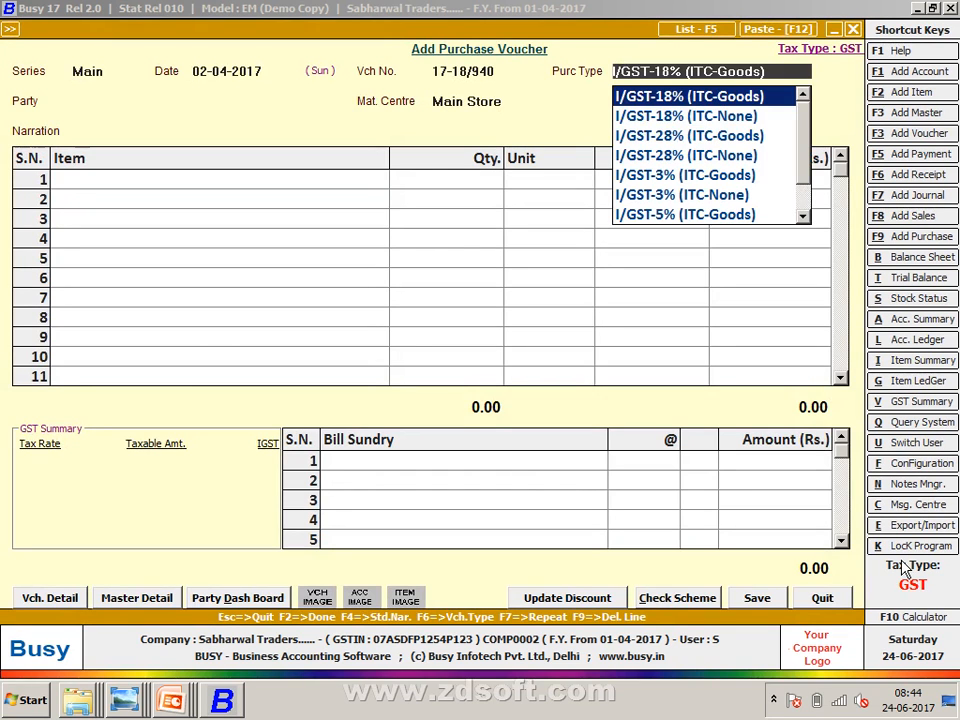
{"action": "type", "text": "L"}
{"action": "key", "text": "BackSpace"}
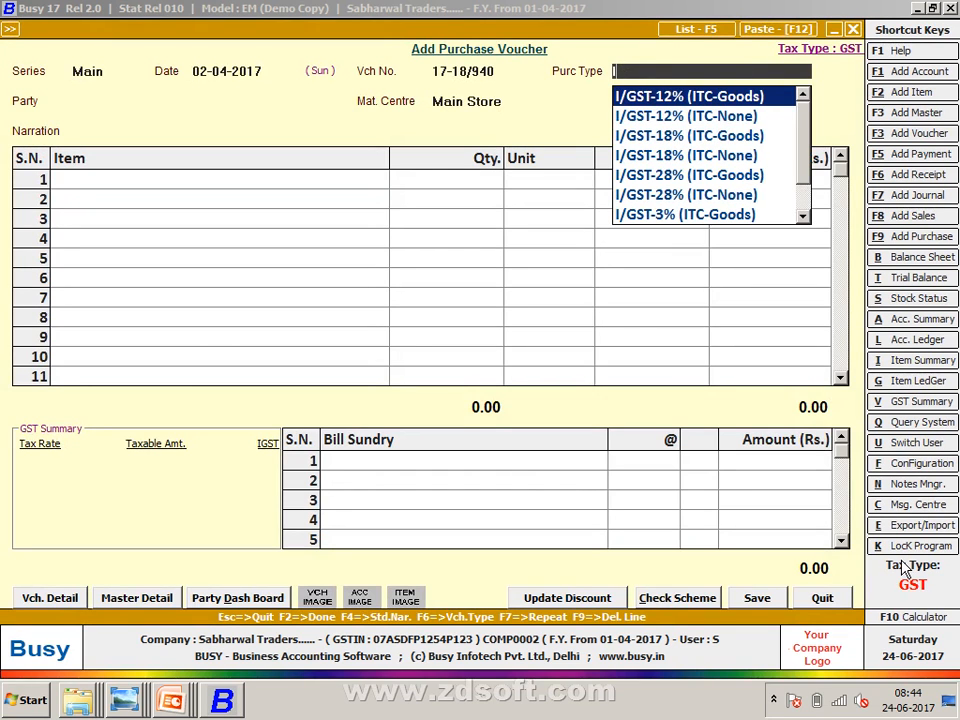
{"action": "key", "text": "Down"}
{"action": "key", "text": "Down"}
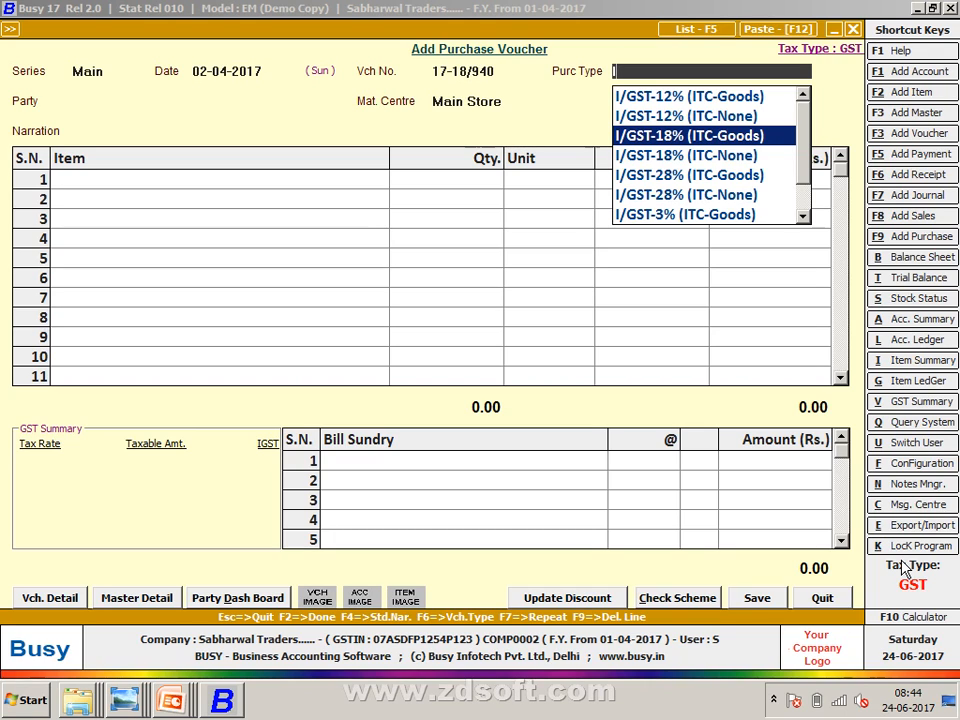
{"action": "key", "text": "Down"}
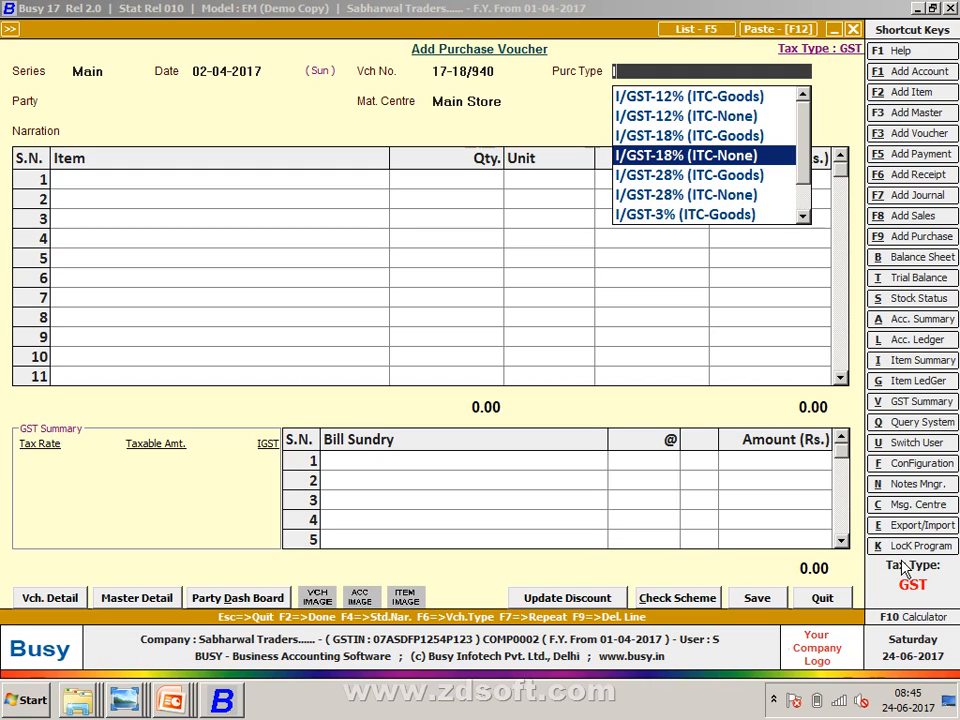
{"action": "key", "text": "Return"}
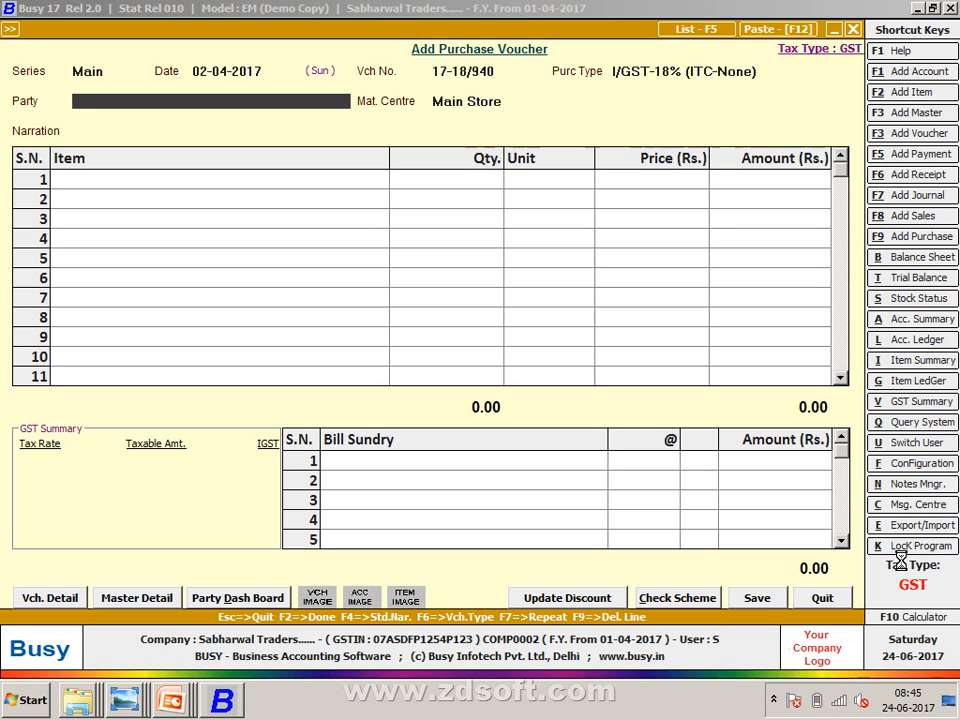
{"action": "key", "text": "F3"}
- Create party account KUMAR & SONS under Sundry Creditors with bill-by-bill balancing set to N
{"action": "type", "text": "KUMN"}
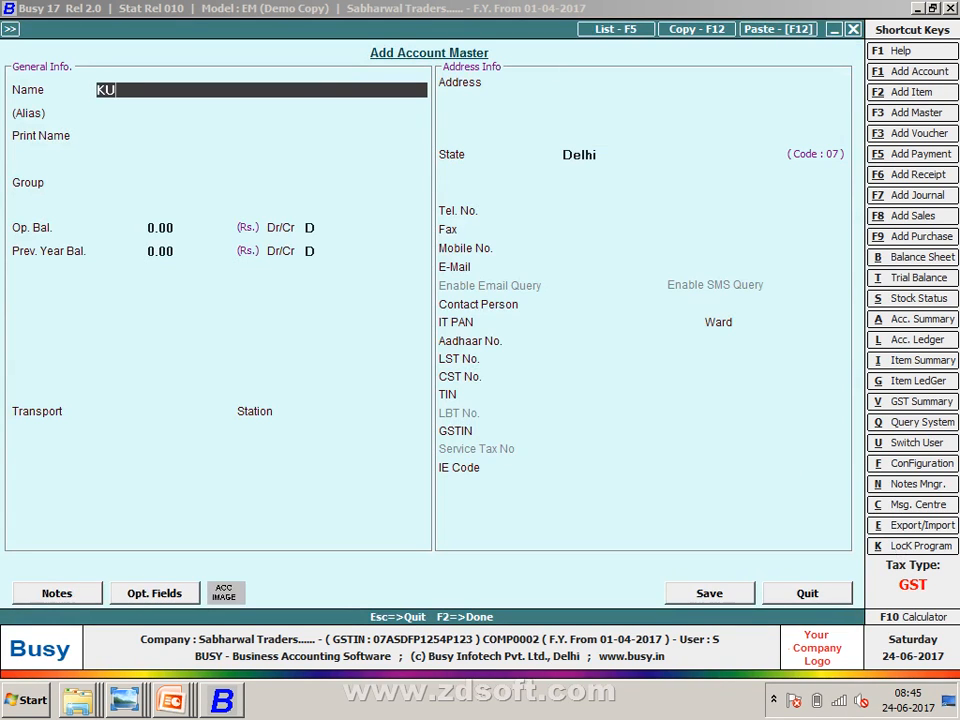
{"action": "key", "text": "BackSpace"}
{"action": "type", "text": "AR & SONS"}
{"action": "key", "text": "Return"}
{"action": "key", "text": "Return"}
{"action": "key", "text": "Return"}
{"action": "type", "text": "SU"}
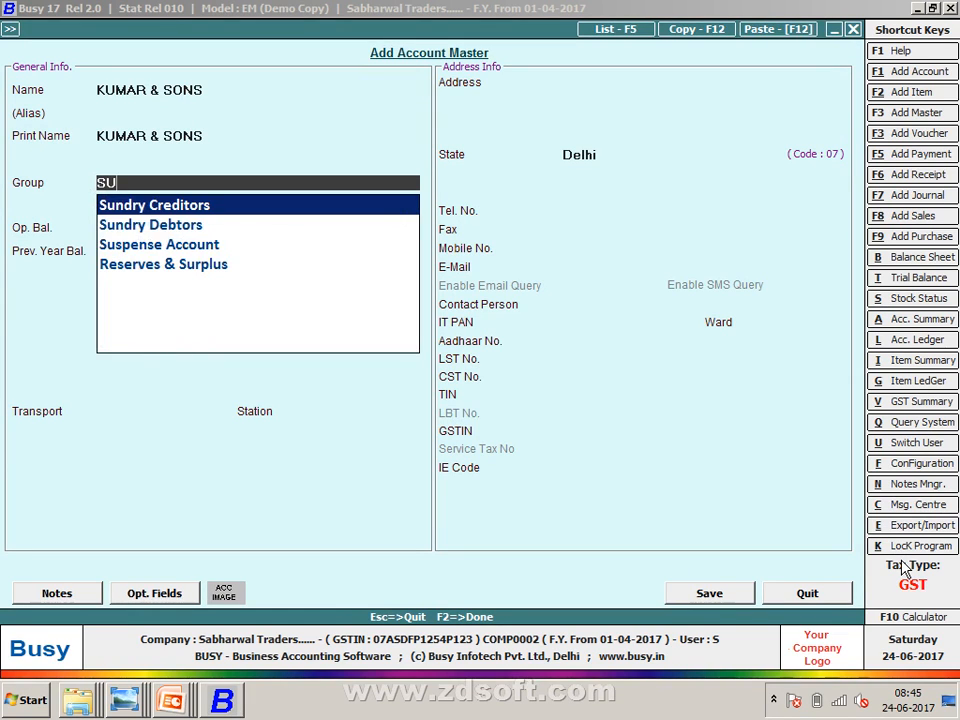
{"action": "key", "text": "Return"}
{"action": "key", "text": "Return"}
{"action": "key", "text": "Return"}
{"action": "key", "text": "Return"}
{"action": "type", "text": "N"}
{"action": "key", "text": "Return"}
{"action": "key", "text": "Return"}
{"action": "key", "text": "Return"}
{"action": "key", "text": "Return"}
{"action": "key", "text": "Return"}
{"action": "key", "text": "Return"}
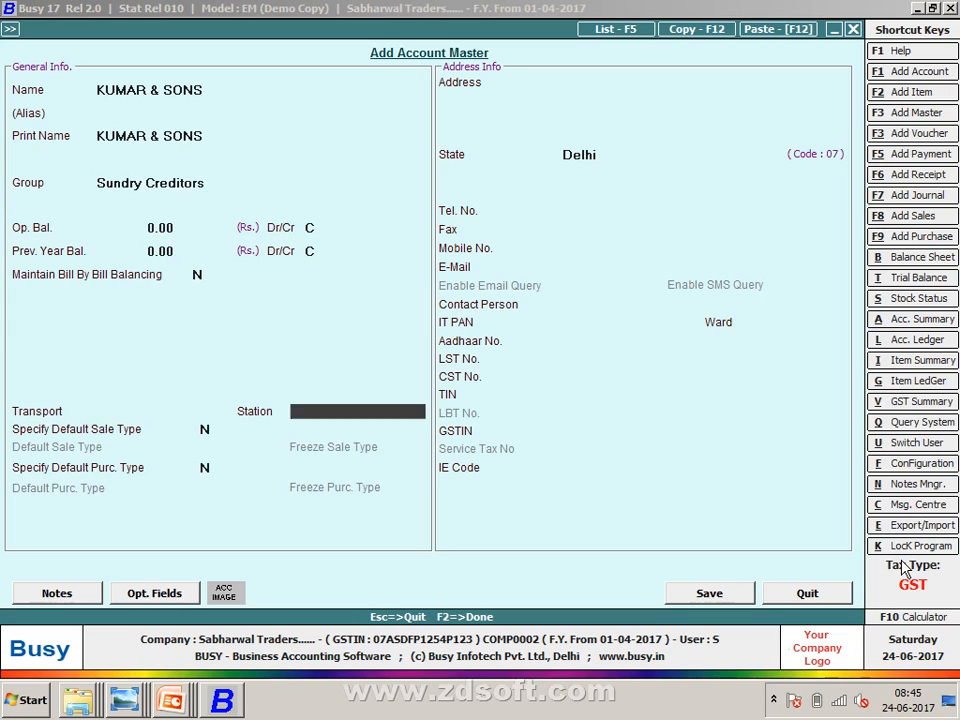
{"action": "key", "text": "Return"}
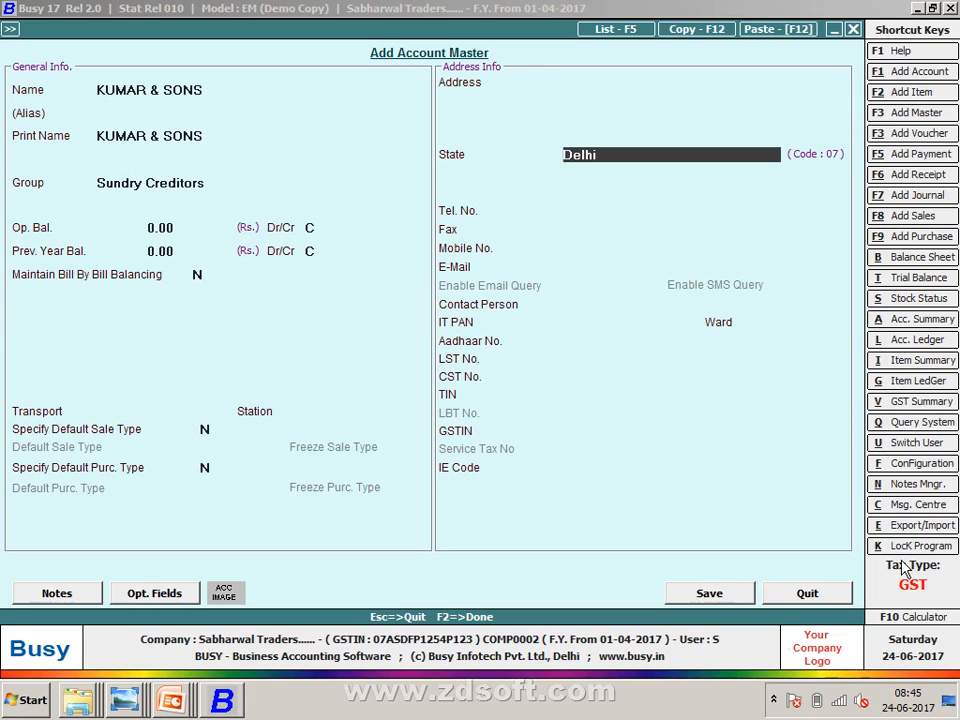
{"action": "key", "text": "alt+Tab"}
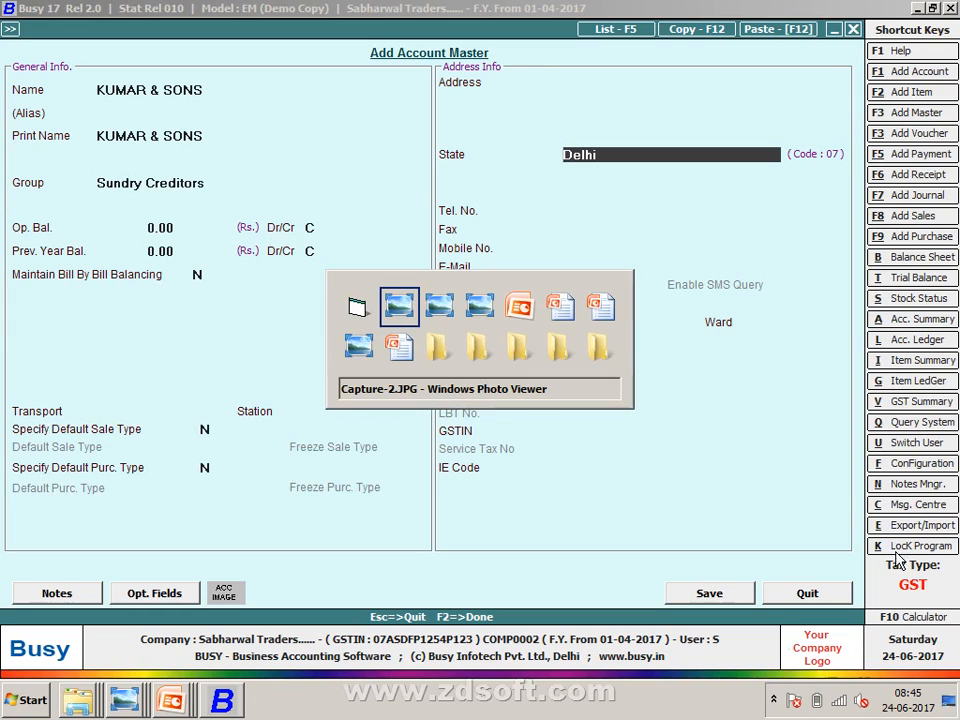
{"action": "key", "text": "alt+Tab"}
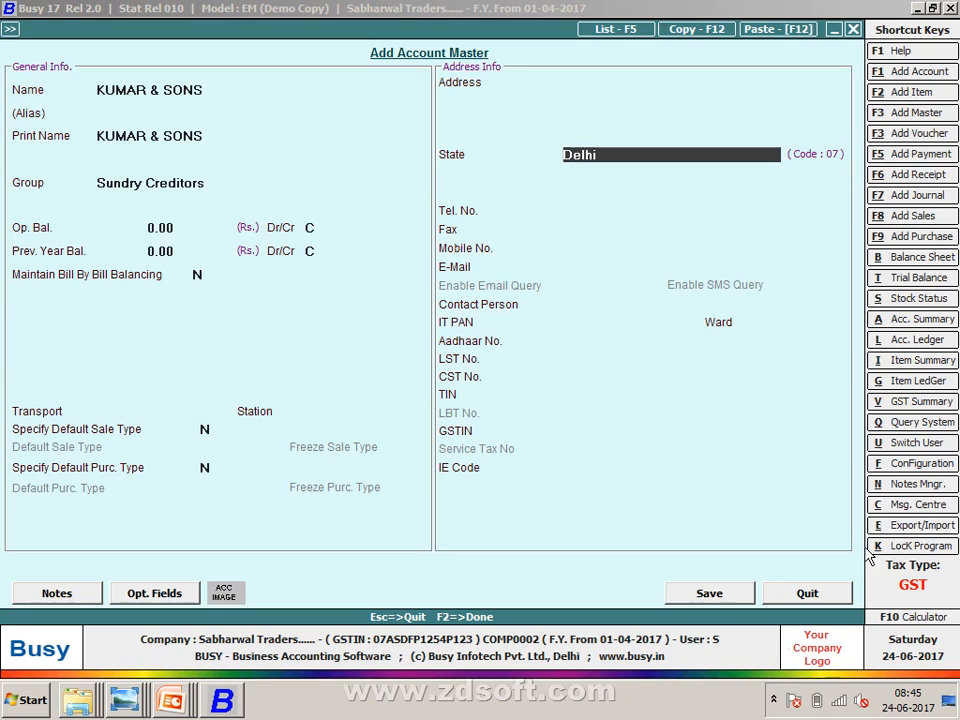
{"action": "key", "text": "alt+Tab"}
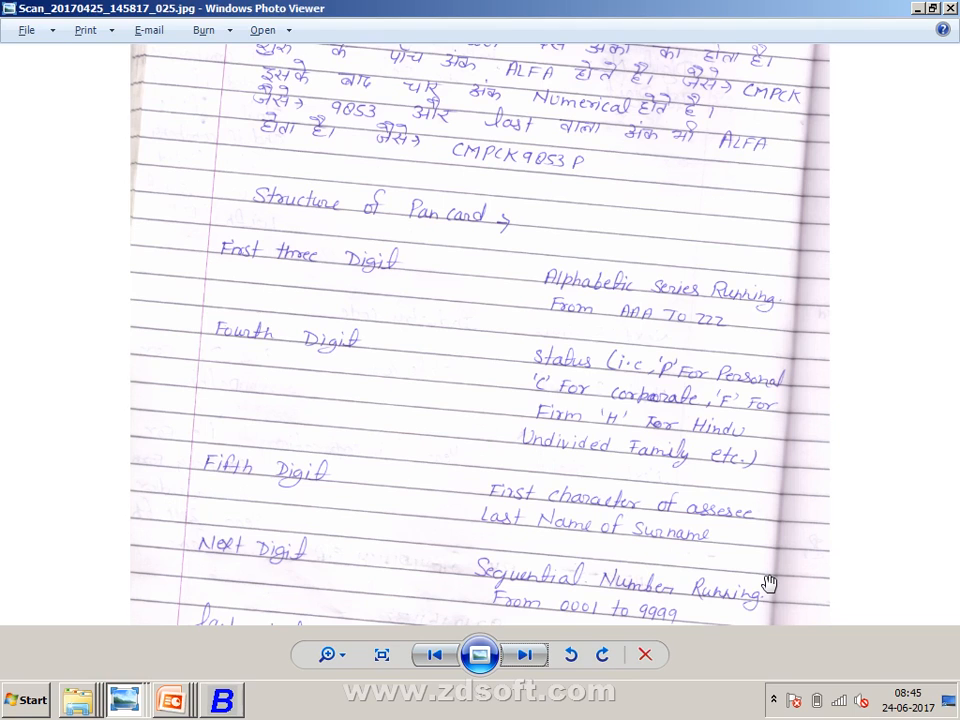
- Check the India States and Union Territories map image to find the party's state
{"action": "key", "text": "alt+Tab"}
{"action": "mouse_move", "coordinate": [124, 699]}
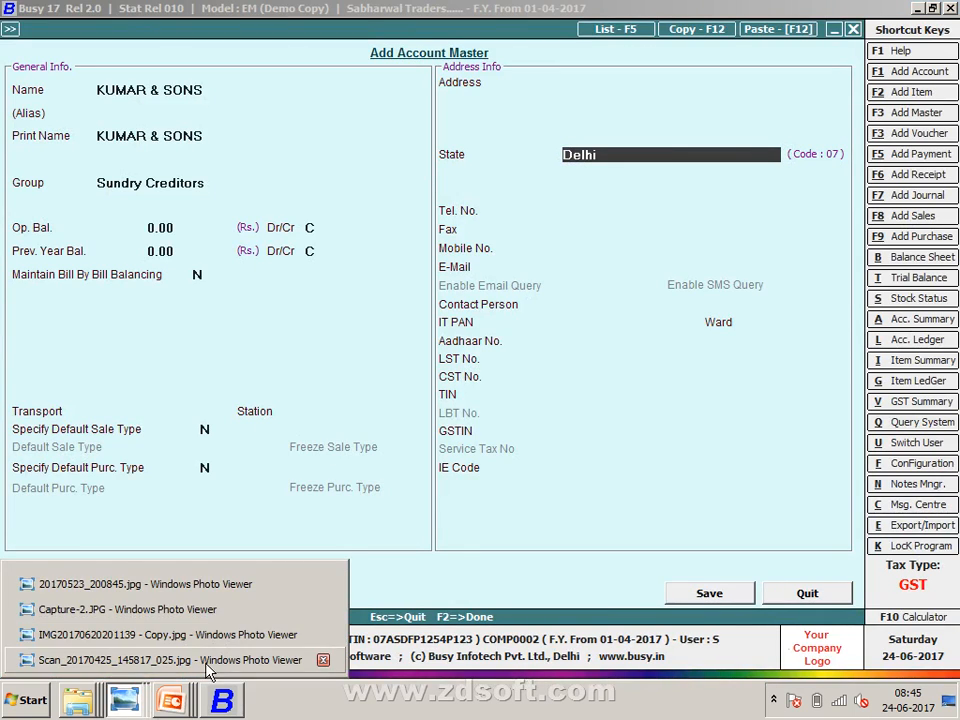
{"action": "left_click", "coordinate": [170, 660]}
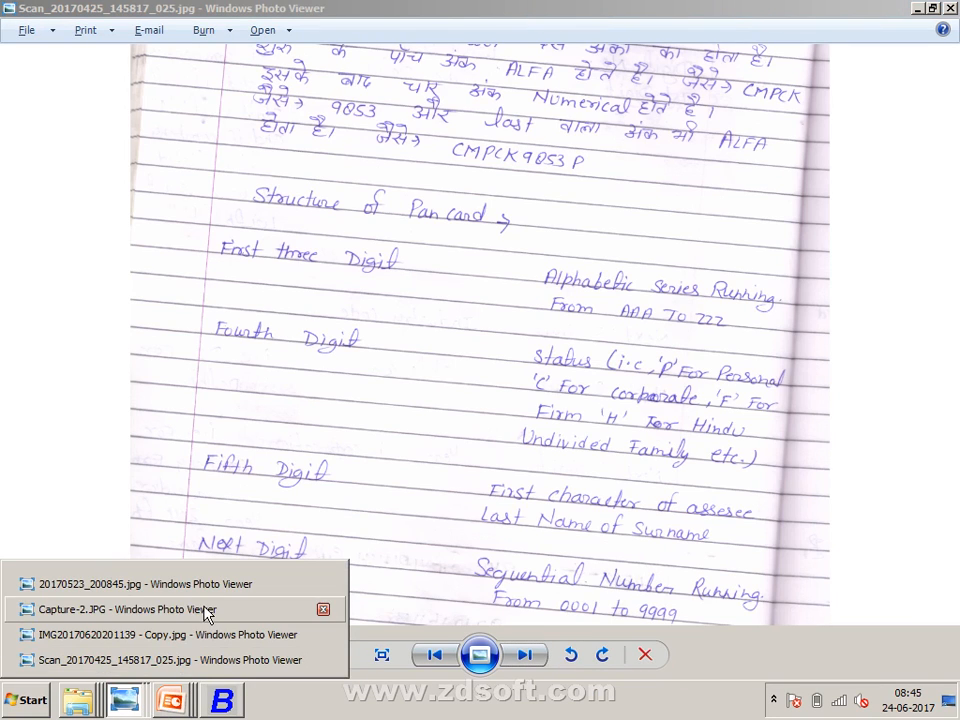
{"action": "left_click", "coordinate": [196, 656]}
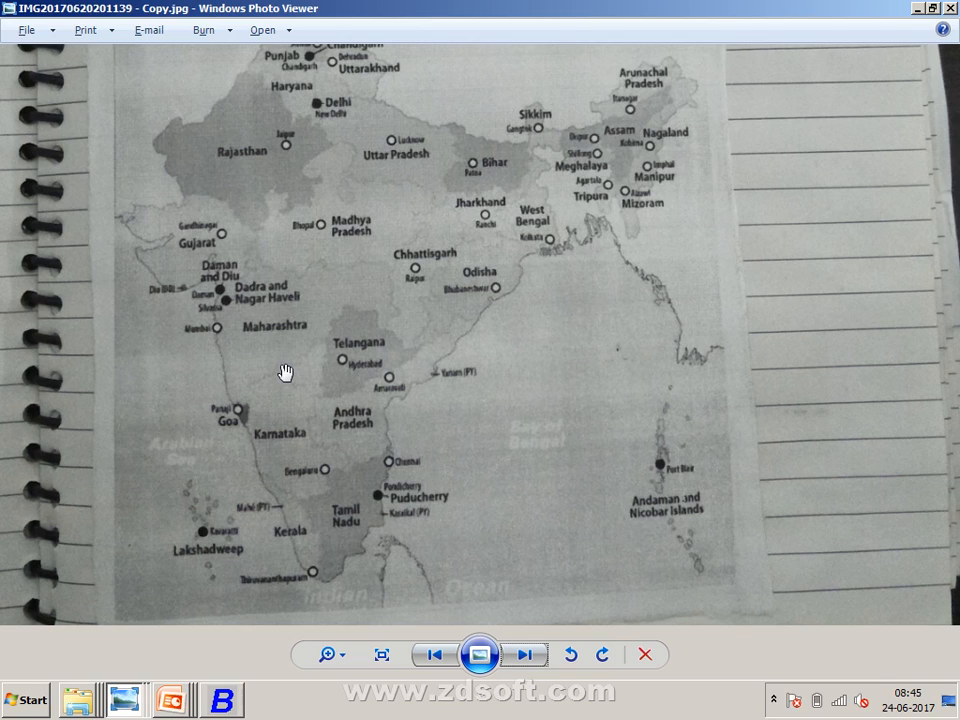
{"action": "left_click_drag", "start_coordinate": [285, 374], "coordinate": [293, 471]}
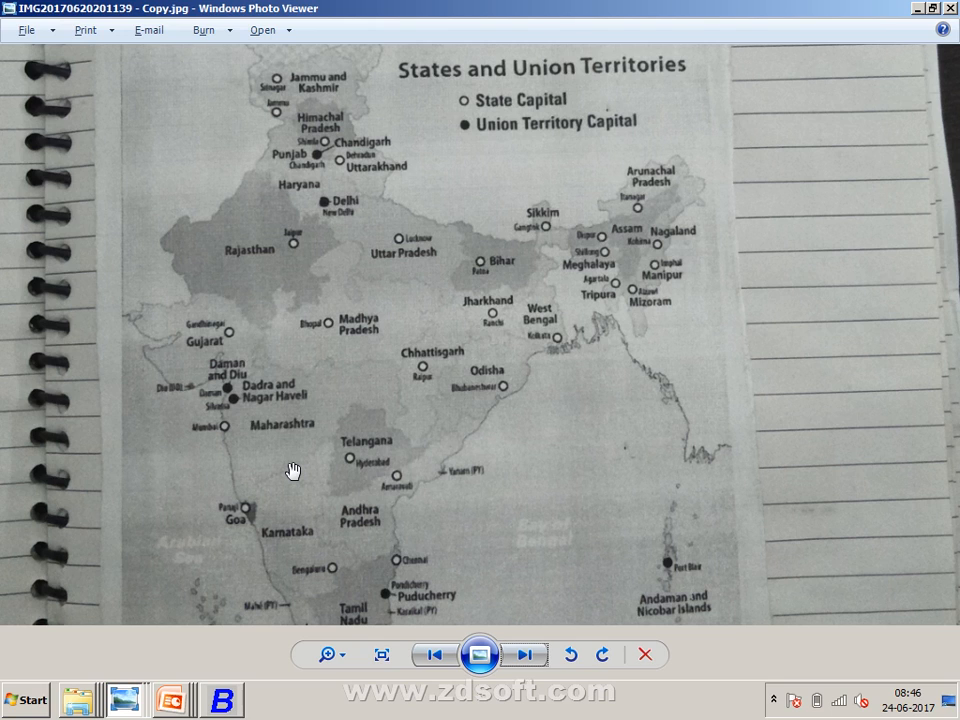
{"action": "key", "text": "alt+Tab"}
{"action": "key", "text": "alt+Tab"}
{"action": "key", "text": "alt+Tab"}
{"action": "key", "text": "alt+Tab"}
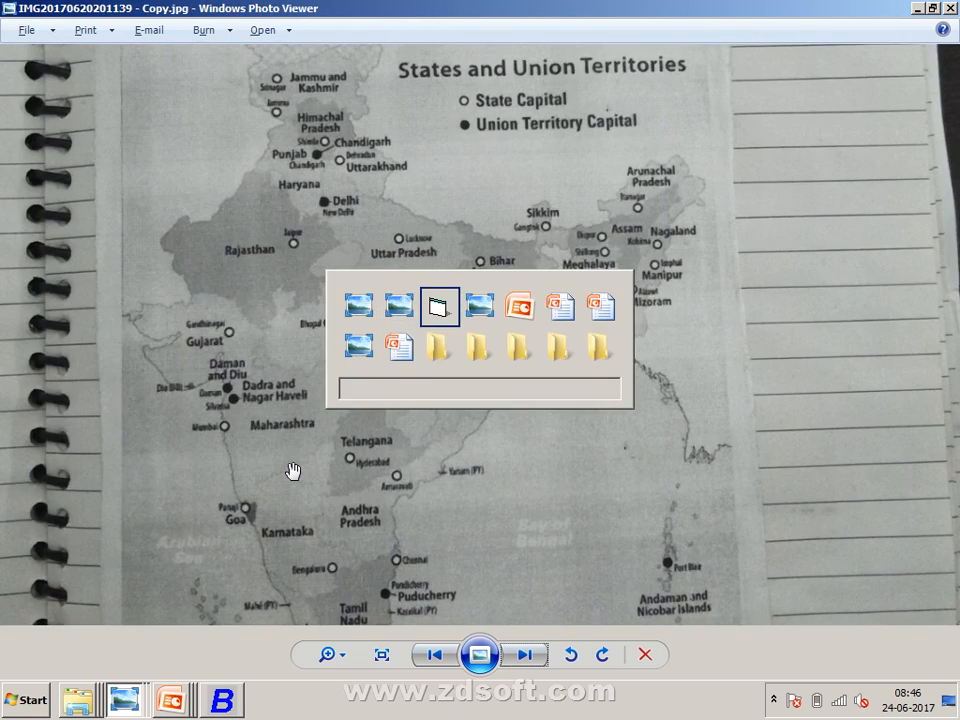
- Set the KUMAR & SONS account's state to Uttarakhand
{"action": "type", "text": "U"}
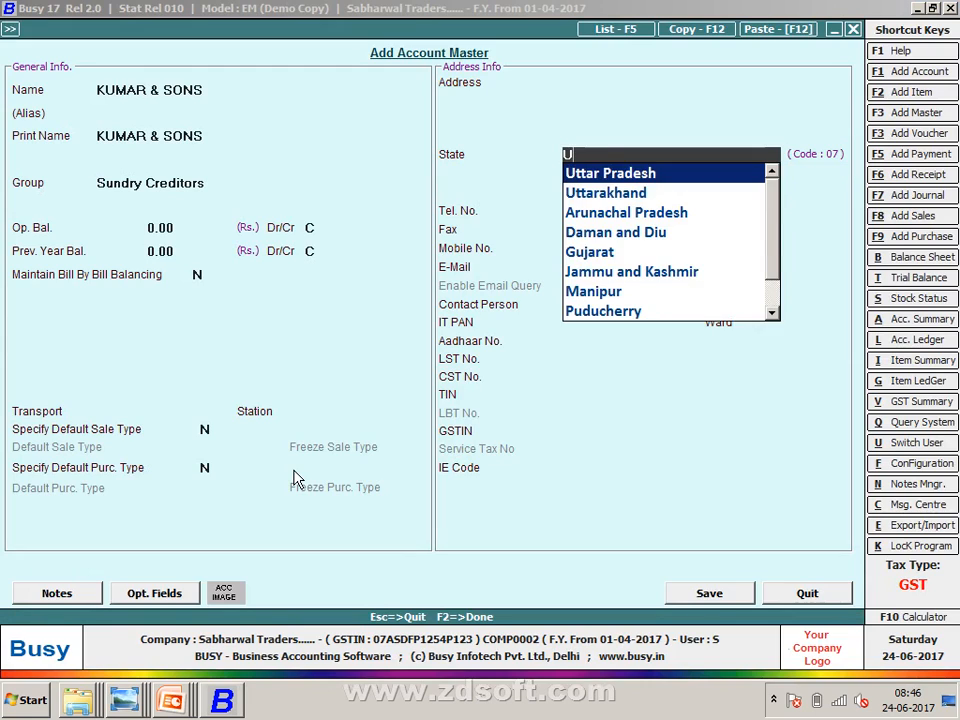
{"action": "key", "text": "Down"}
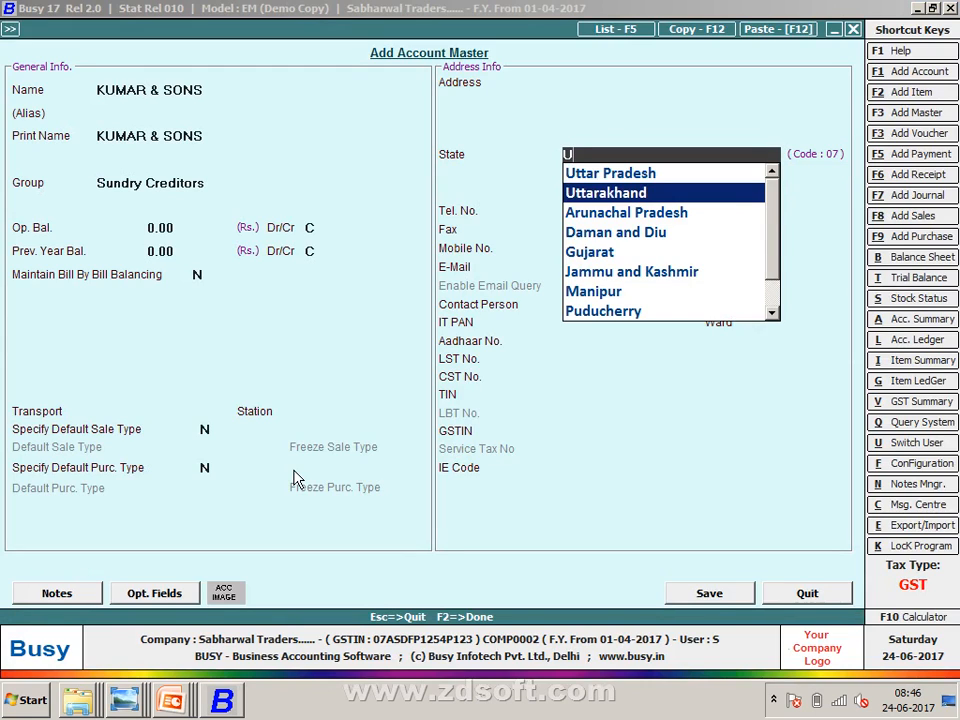
{"action": "key", "text": "Return"}
{"action": "key", "text": "Return"}
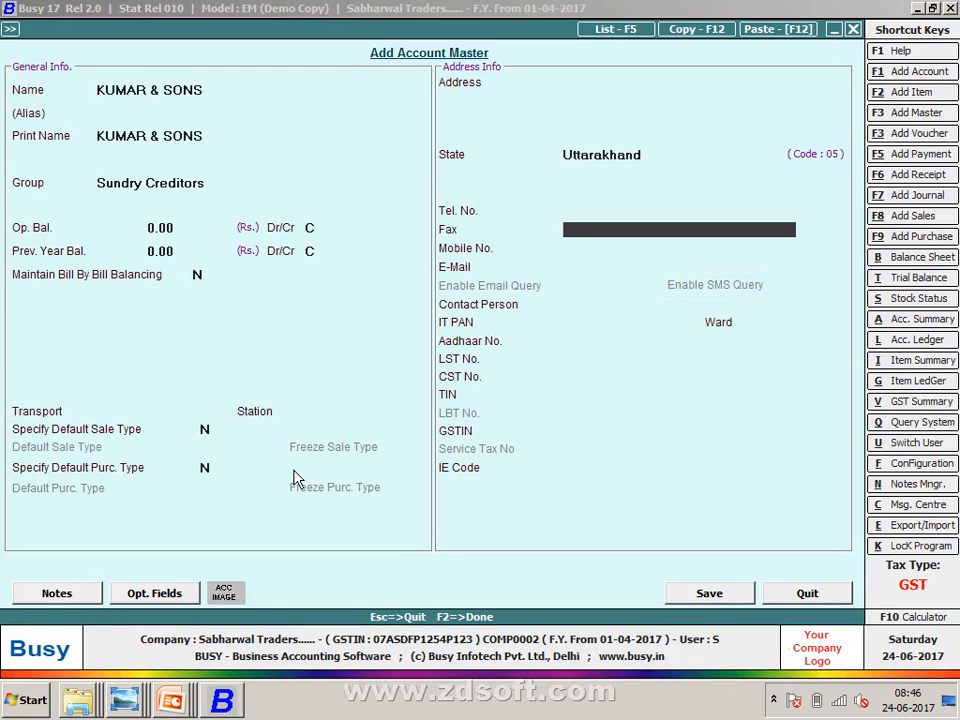
{"action": "key", "text": "Return"}
{"action": "key", "text": "Return"}
{"action": "key", "text": "Return"}
{"action": "key", "text": "Return"}
{"action": "key", "text": "Return"}
{"action": "key", "text": "Return"}
{"action": "key", "text": "Return"}
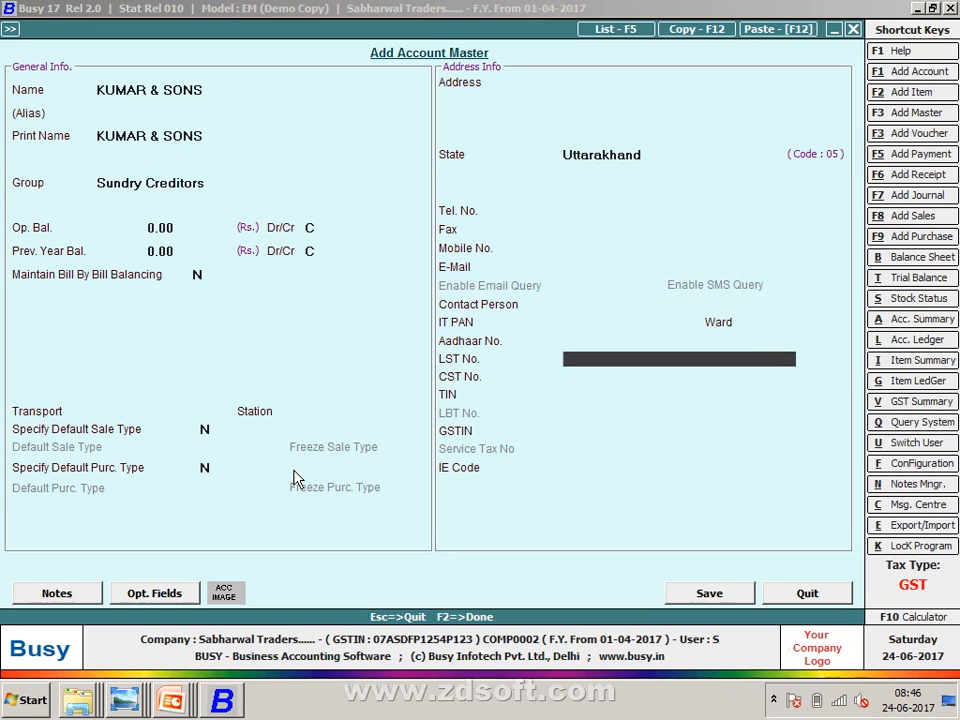
{"action": "key", "text": "Return"}
{"action": "key", "text": "Return"}
{"action": "key", "text": "Return"}
- Enter the party's GSTIN (state code 05) from the purchases sheet and save the account
{"action": "key", "text": "alt+Tab"}
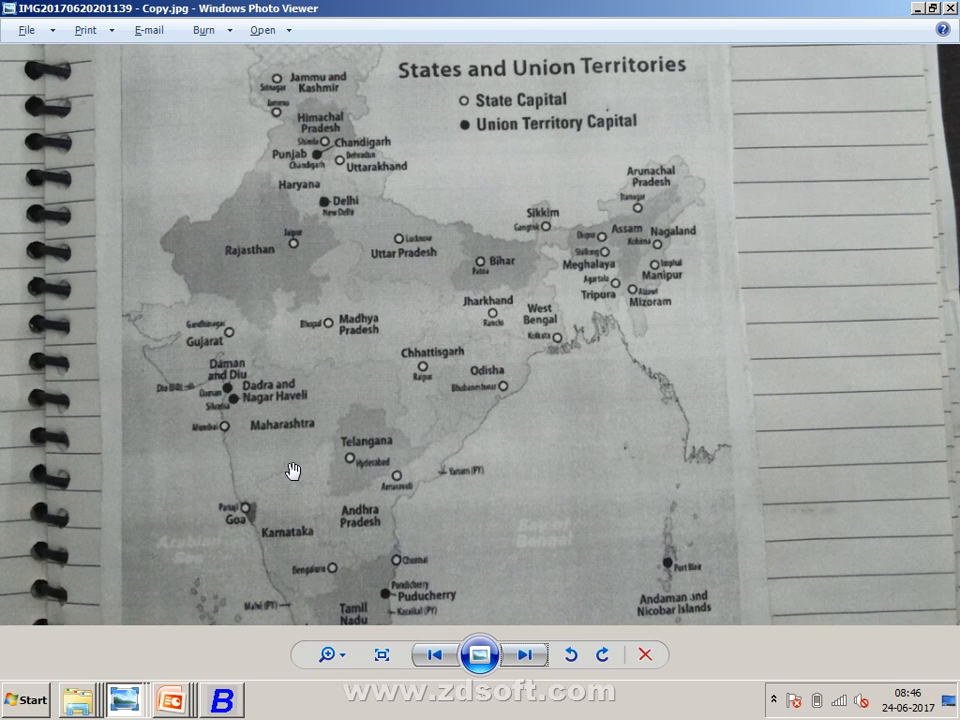
{"action": "key", "text": "alt+Tab"}
{"action": "key", "text": "alt+Tab"}
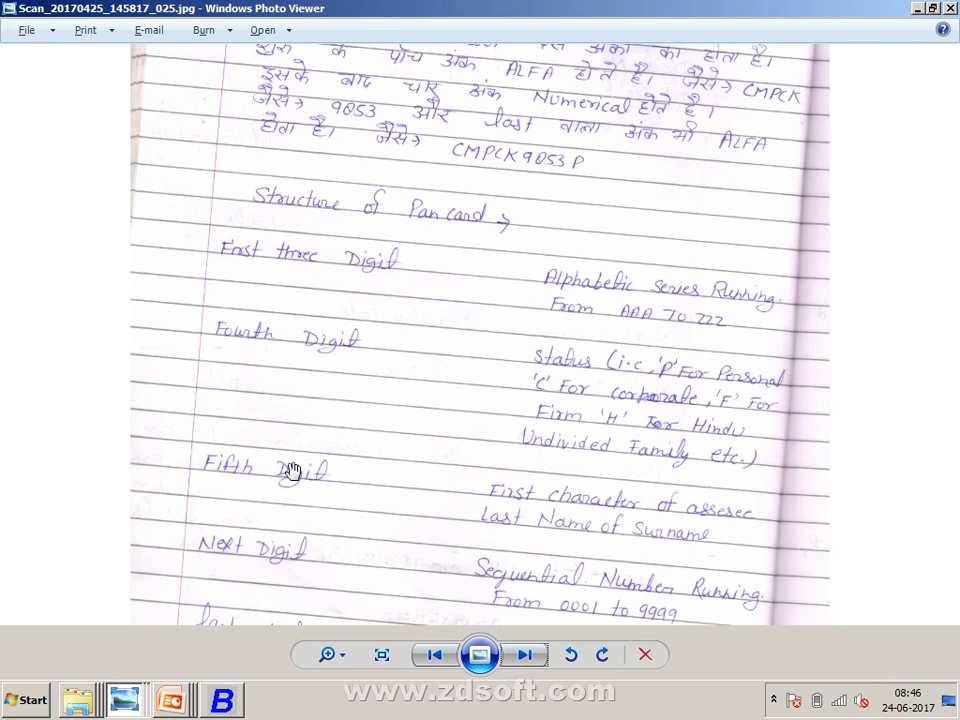
{"action": "key", "text": "alt+Tab"}
{"action": "key", "text": "alt+Tab"}
{"action": "key", "text": "alt+Tab"}
{"action": "key", "text": "alt+Tab"}
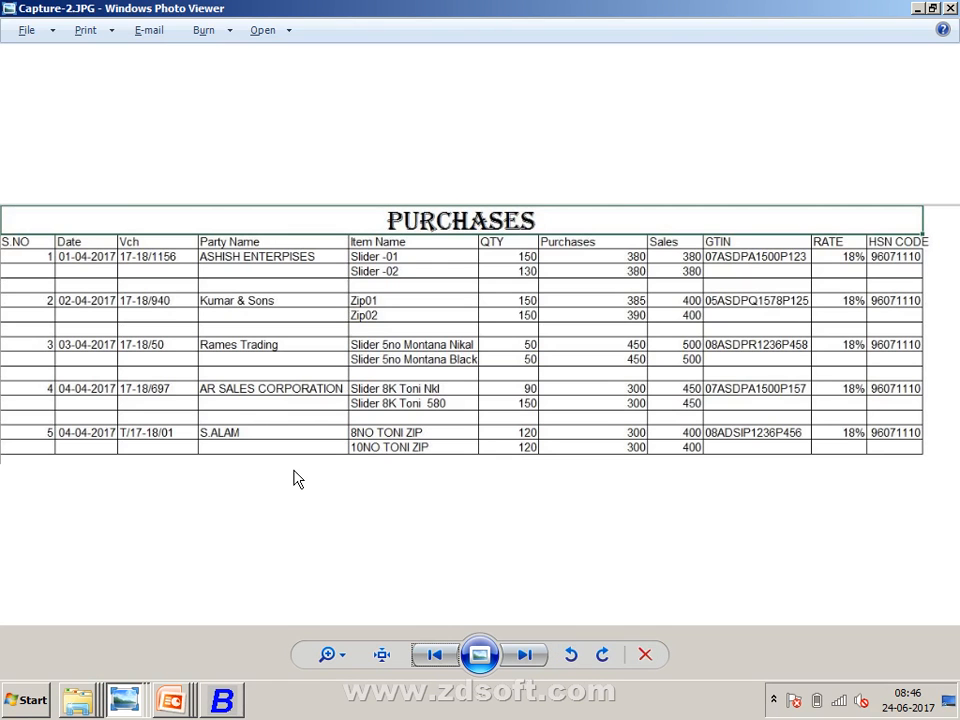
{"action": "key", "text": "alt+Tab"}
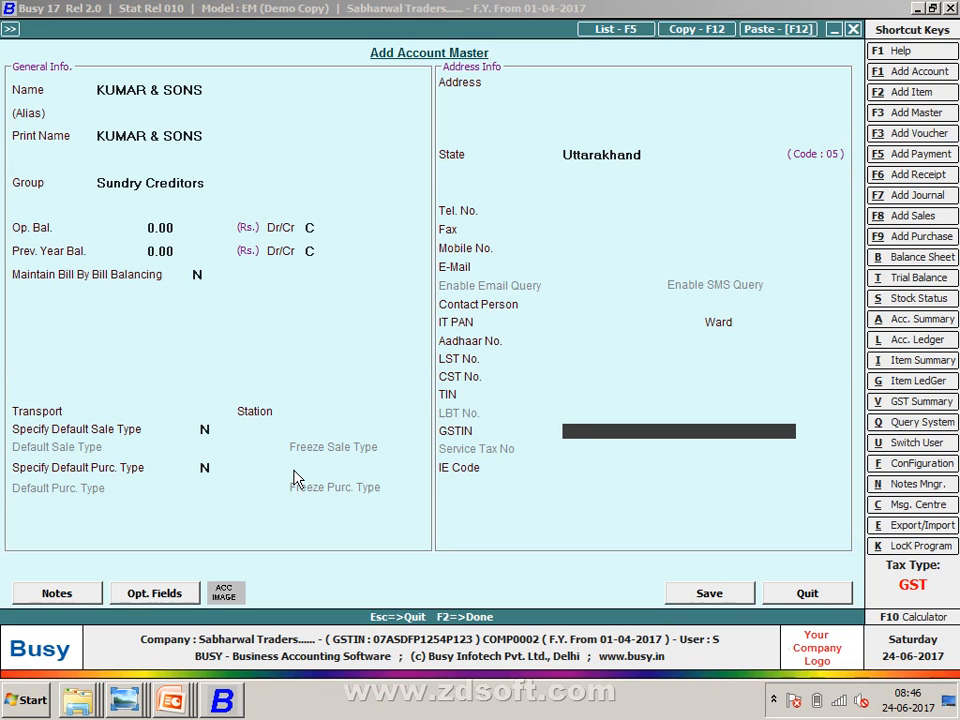
{"action": "type", "text": "05A"}
{"action": "key", "text": "alt+Tab"}
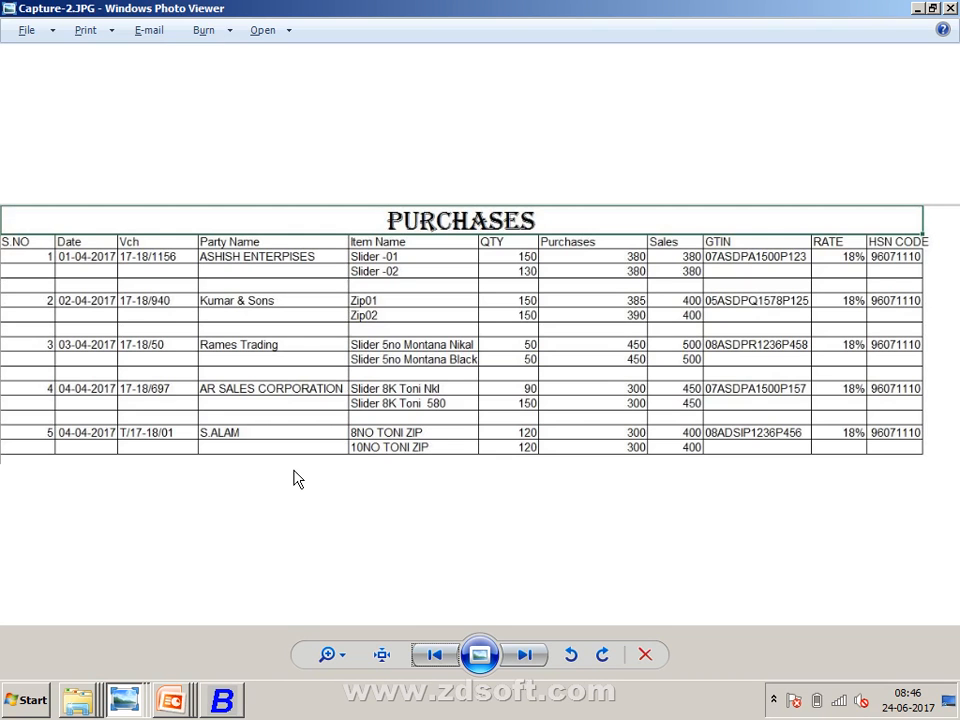
{"action": "key", "text": "alt+Tab"}
{"action": "type", "text": "SD"}
{"action": "key", "text": "alt+Tab"}
{"action": "key", "text": "alt+Tab"}
{"action": "type", "text": "PQ"}
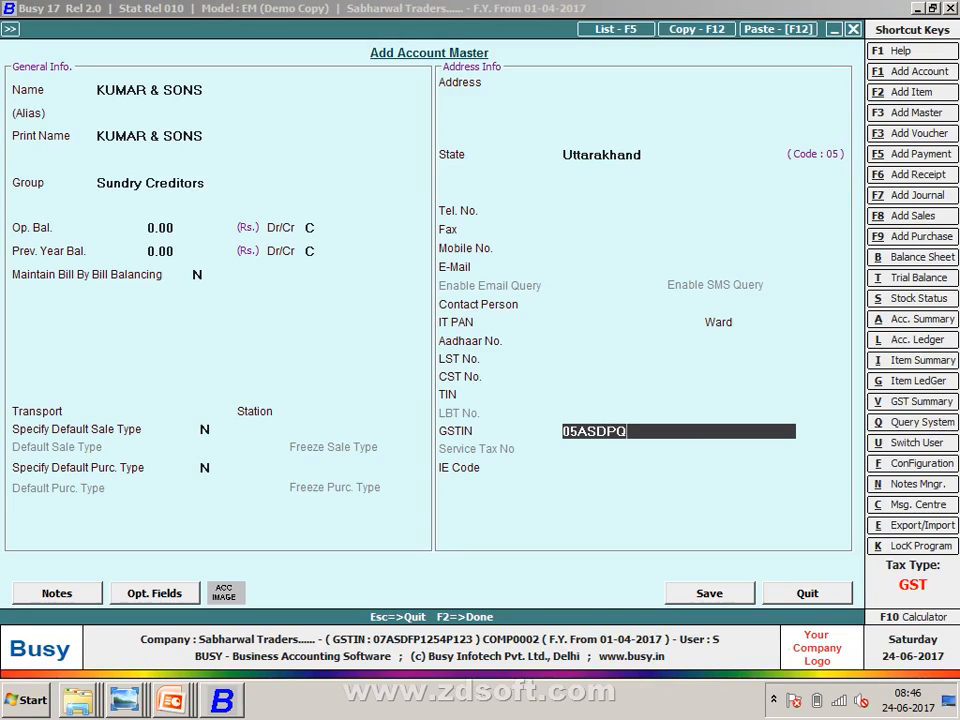
{"action": "key", "text": "alt+Tab"}
{"action": "key", "text": "alt+Tab"}
{"action": "type", "text": "1578"}
{"action": "key", "text": "alt+Tab"}
{"action": "key", "text": "alt+Tab"}
{"action": "type", "text": "P125"}
{"action": "key", "text": "Return"}
{"action": "key", "text": "Return"}
{"action": "key", "text": "Return"}
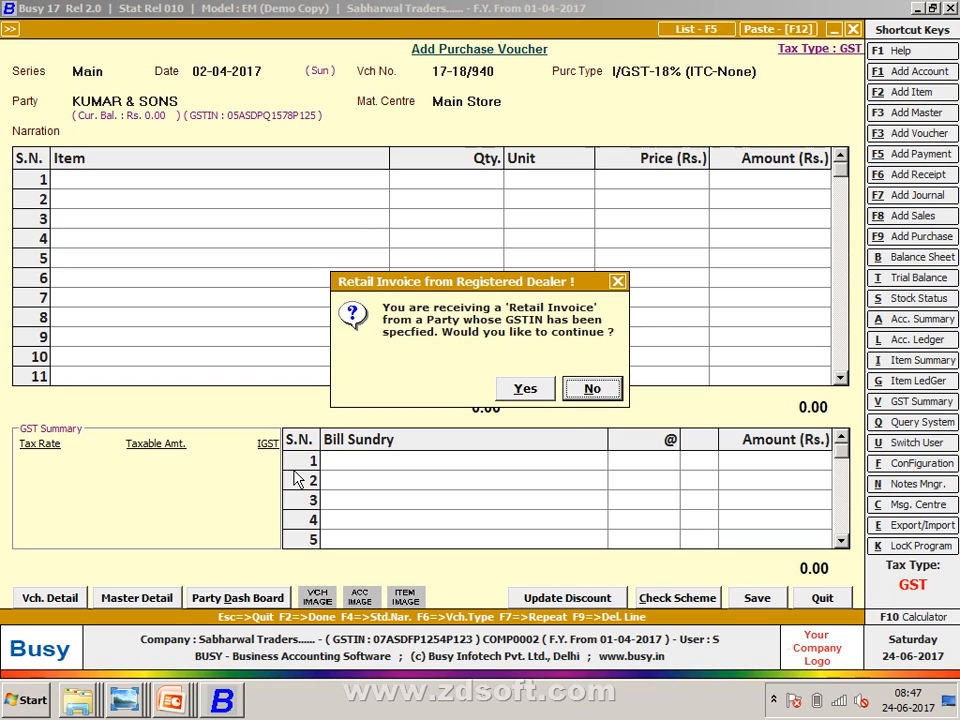
- Set purchase type I/GST-18% (ITC-Goods), keep Main Store, and record transport VIJAY LAXMI
{"action": "key", "text": "Return"}
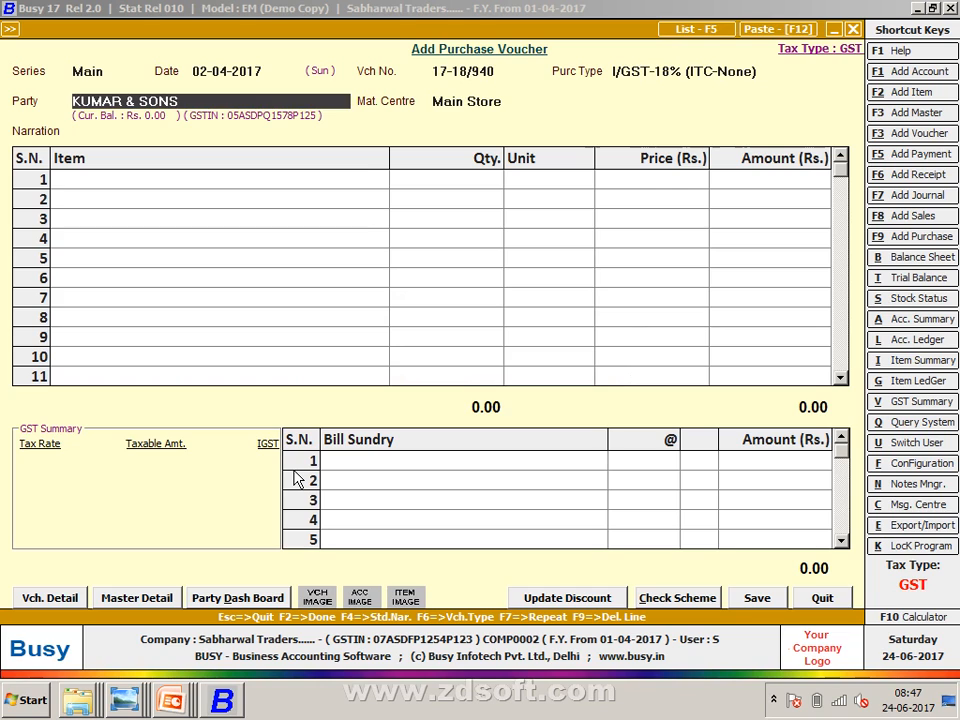
{"action": "key", "text": "Return"}
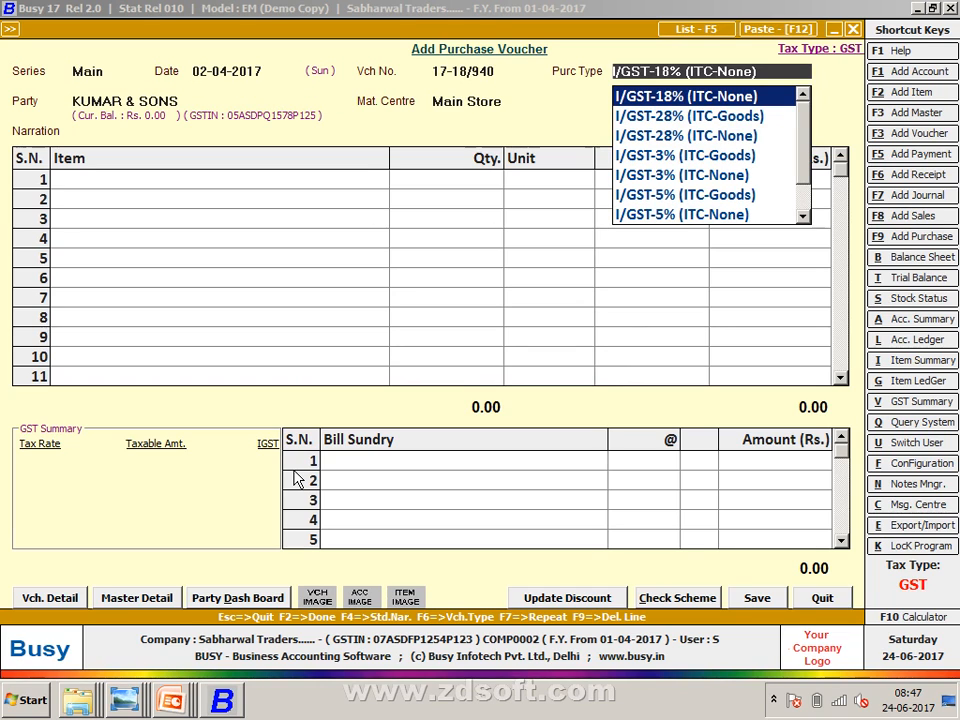
{"action": "key", "text": "Up"}
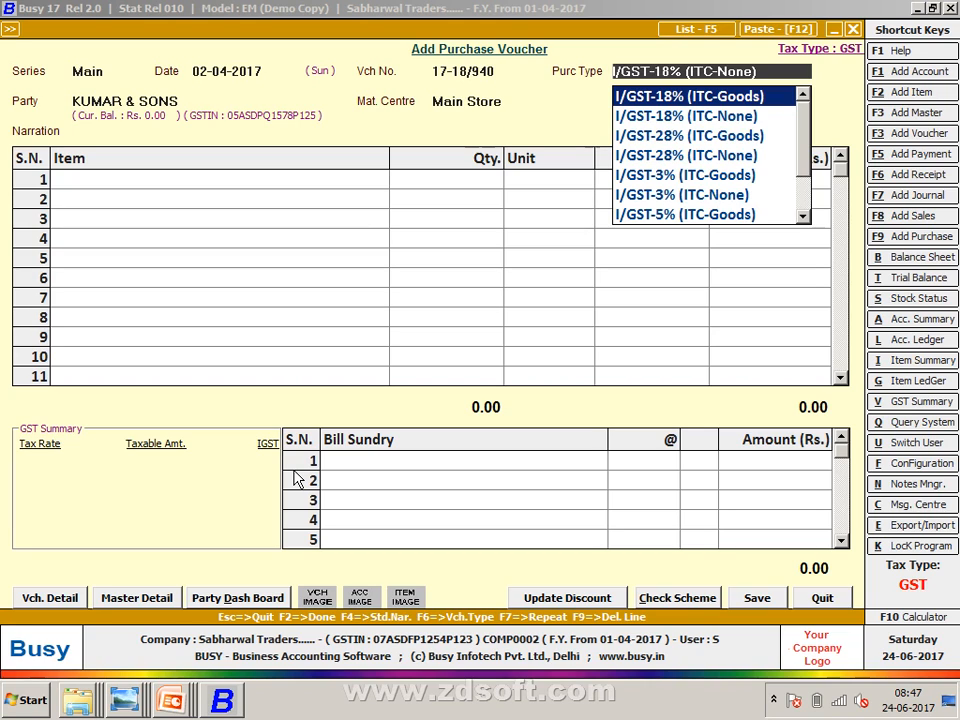
{"action": "key", "text": "Return"}
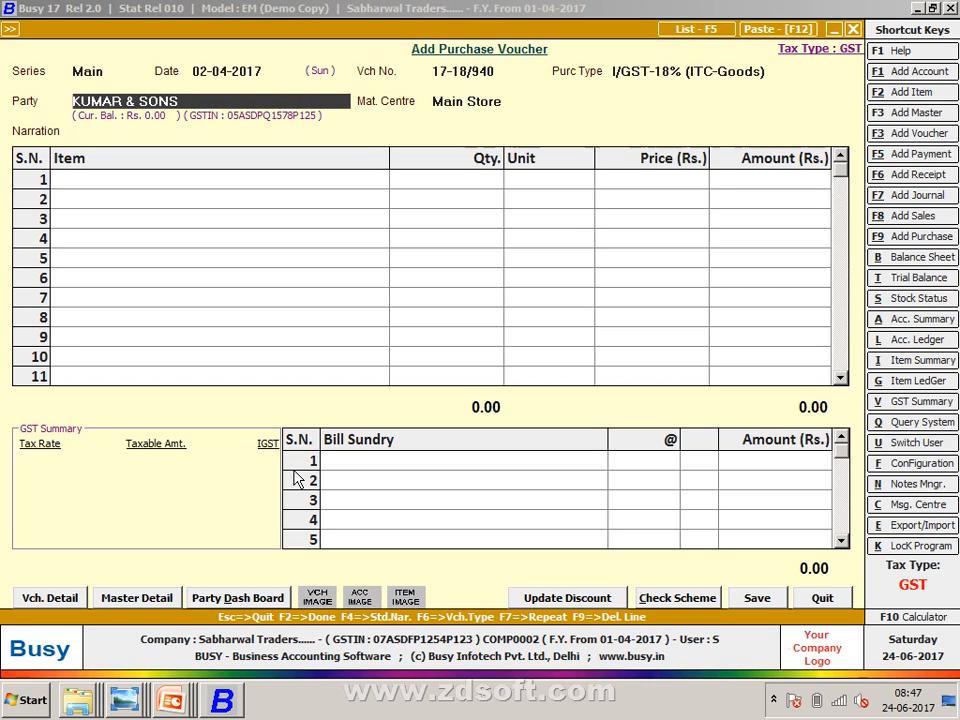
{"action": "key", "text": "Return"}
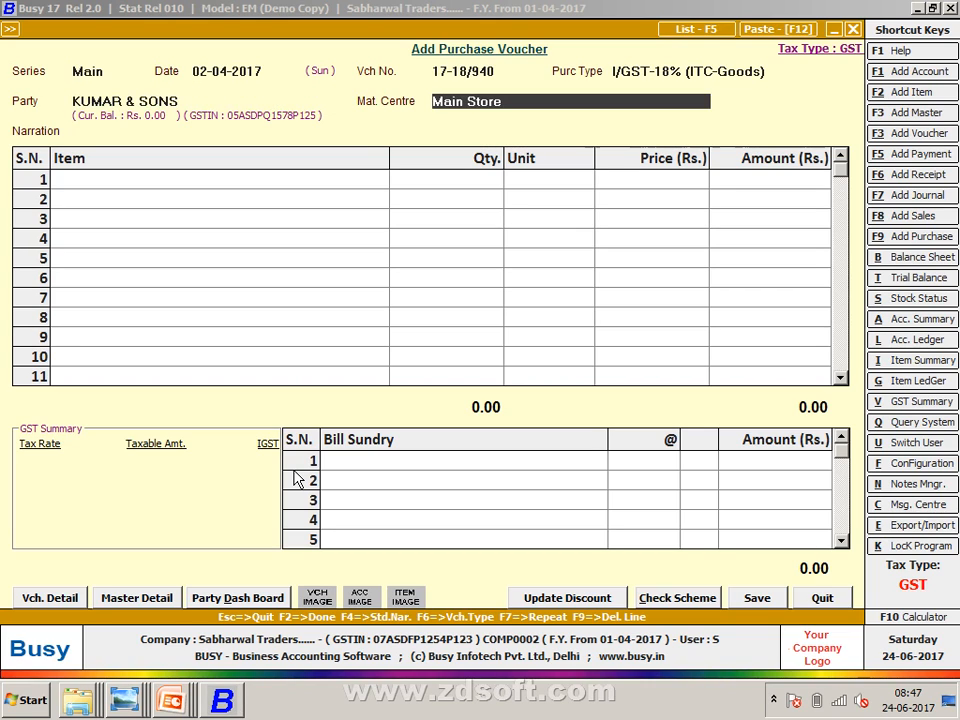
{"action": "key", "text": "Return"}
{"action": "key", "text": "Return"}
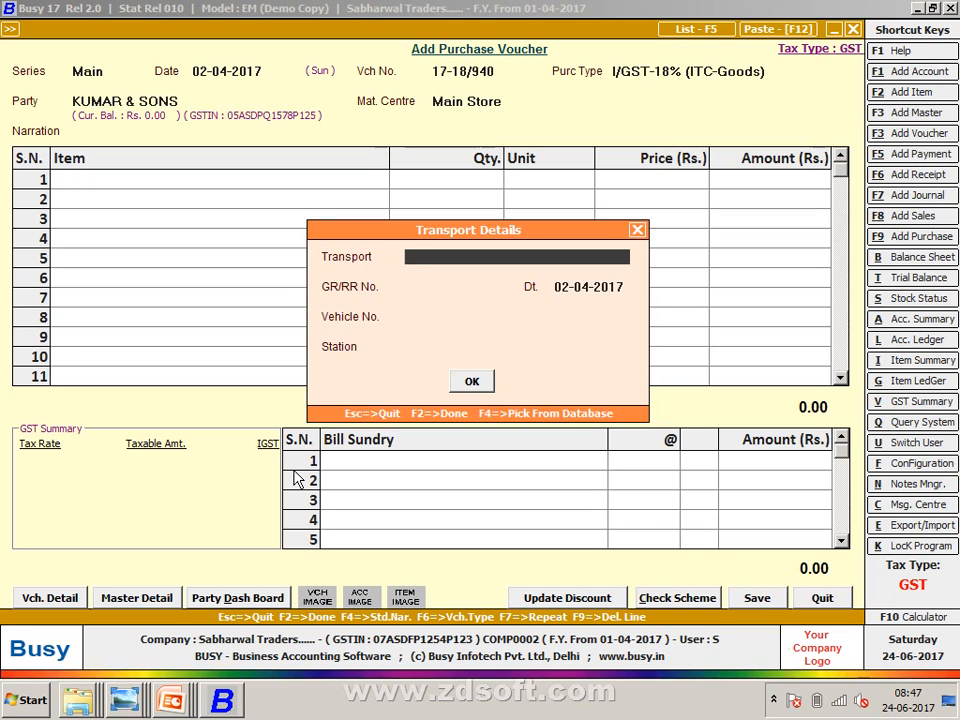
{"action": "type", "text": "VIJA"}
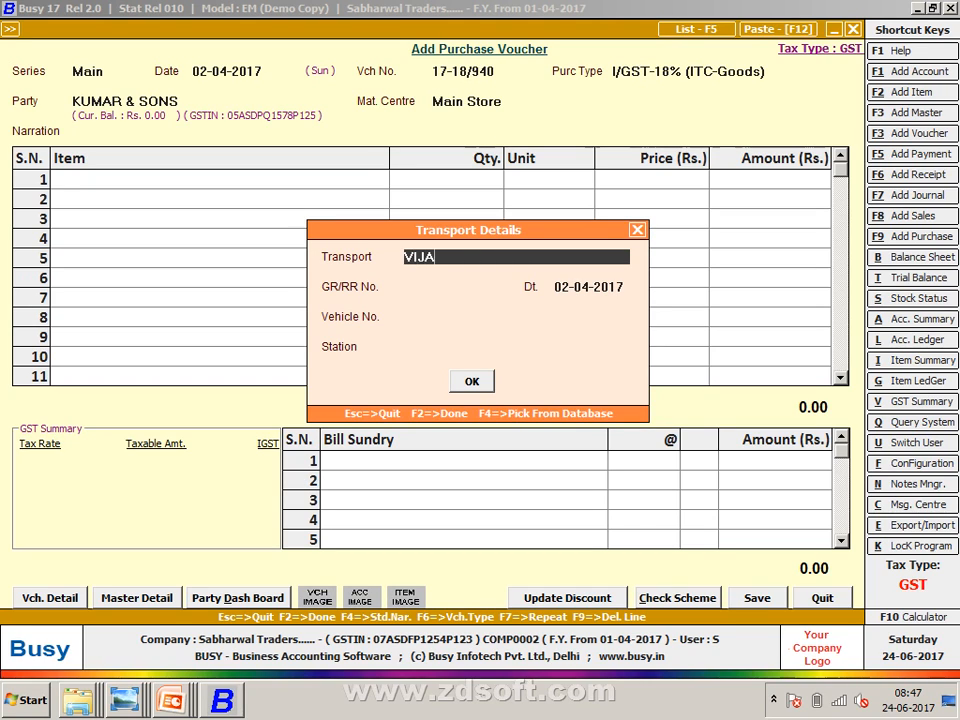
{"action": "type", "text": "Y LAXMI"}
{"action": "key", "text": "Return"}
{"action": "key", "text": "Return"}
{"action": "key", "text": "Return"}
{"action": "key", "text": "Return"}
{"action": "key", "text": "Return"}
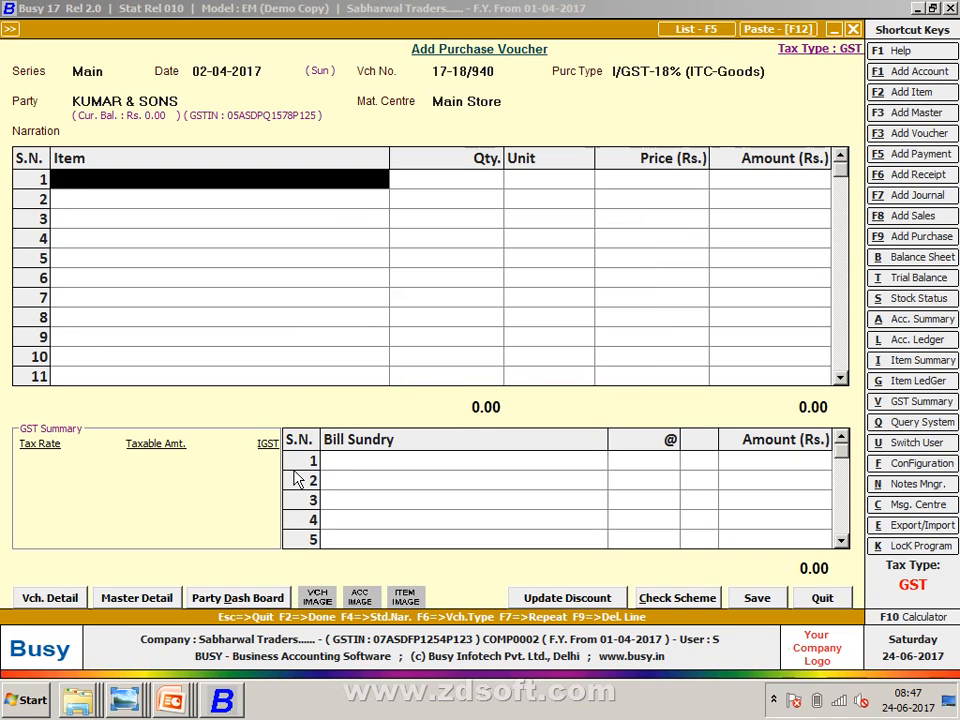
- Create new item ZIP 01 in group General with sales price 400 and purchase price 385
{"action": "key", "text": "F2"}
{"action": "type", "text": "ZIP"}
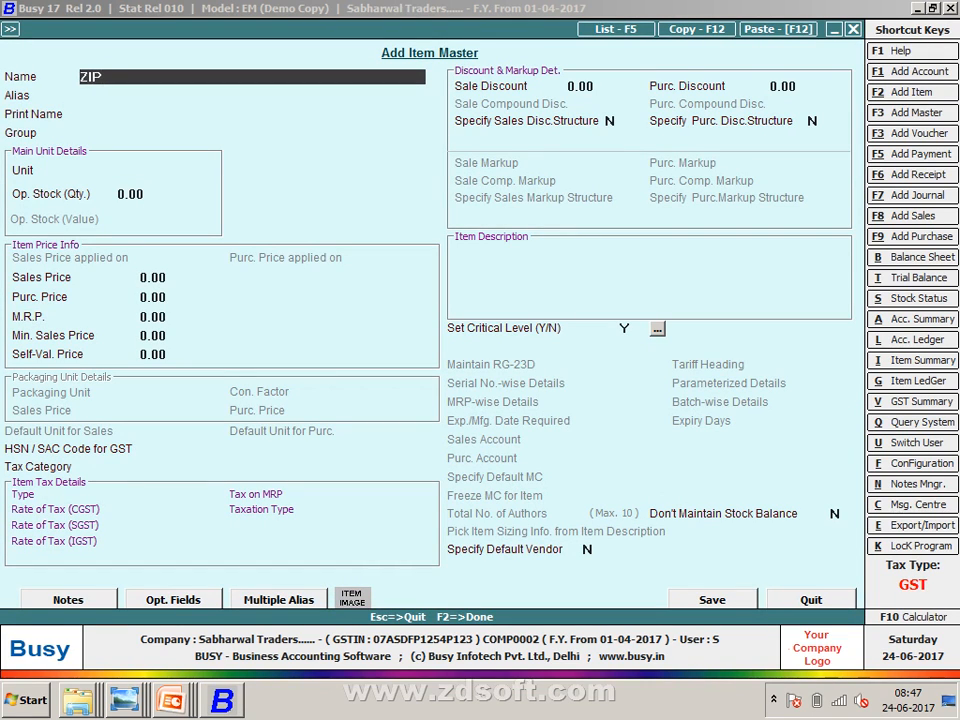
{"action": "type", "text": " 01"}
{"action": "key", "text": "Return"}
{"action": "key", "text": "Return"}
{"action": "key", "text": "Return"}
{"action": "key", "text": "Return"}
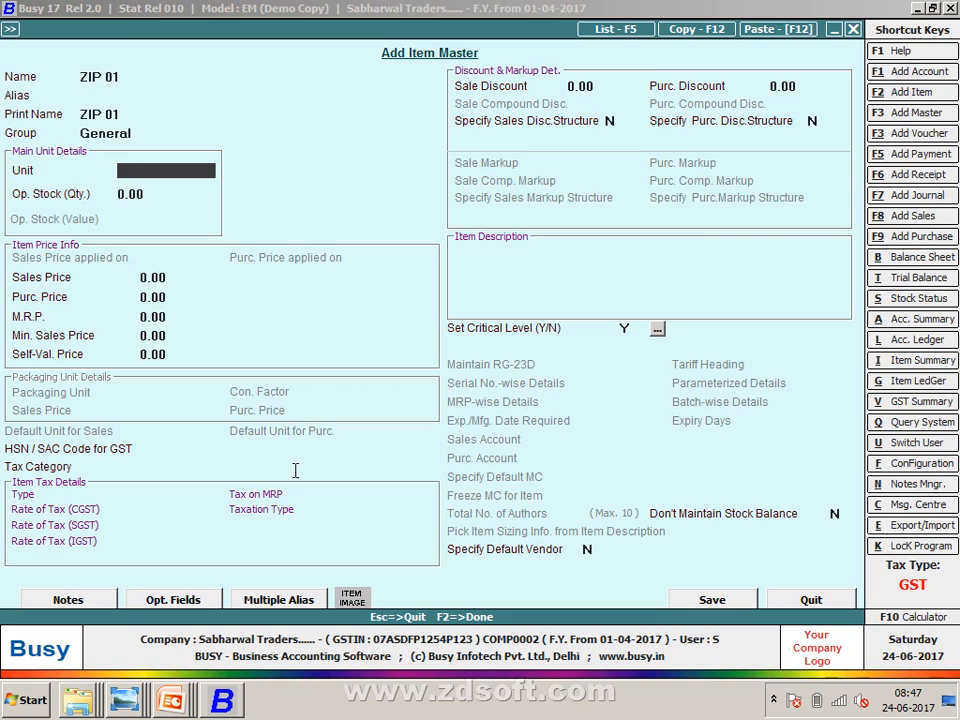
{"action": "key", "text": "Return"}
{"action": "type", "text": "400"}
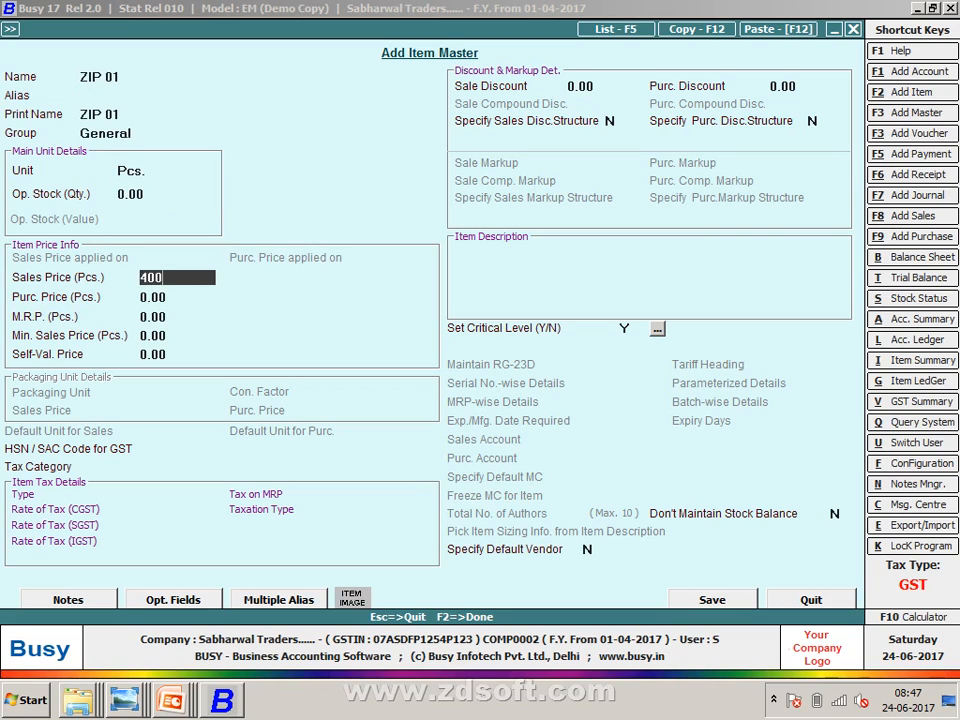
{"action": "key", "text": "Return"}
{"action": "type", "text": "385"}
{"action": "key", "text": "Return"}
{"action": "key", "text": "Return"}
{"action": "key", "text": "Return"}
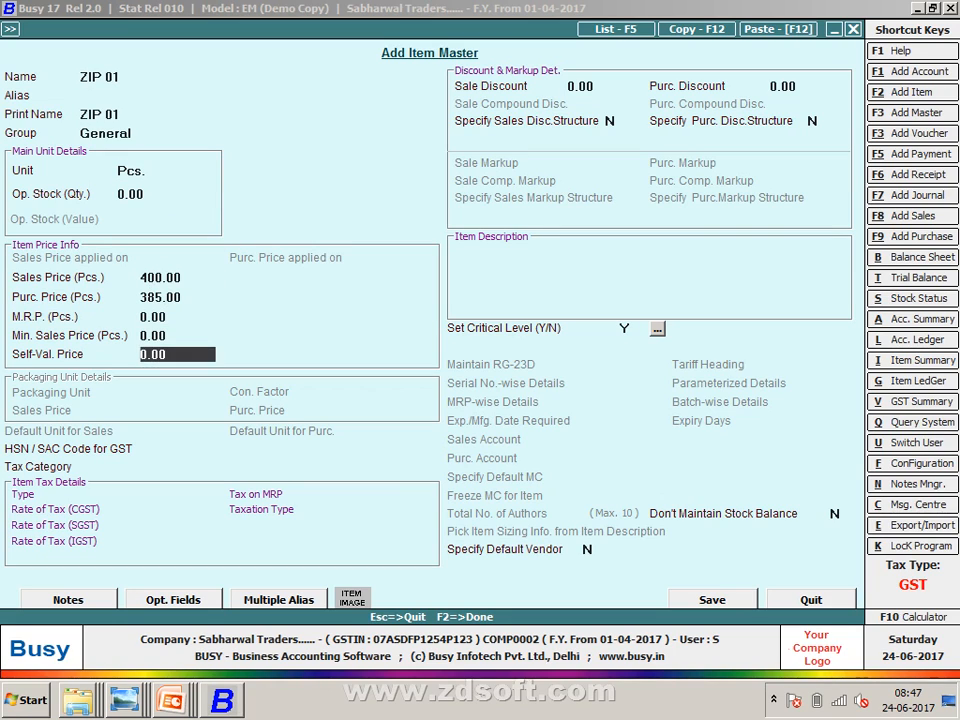
{"action": "key", "text": "Return"}
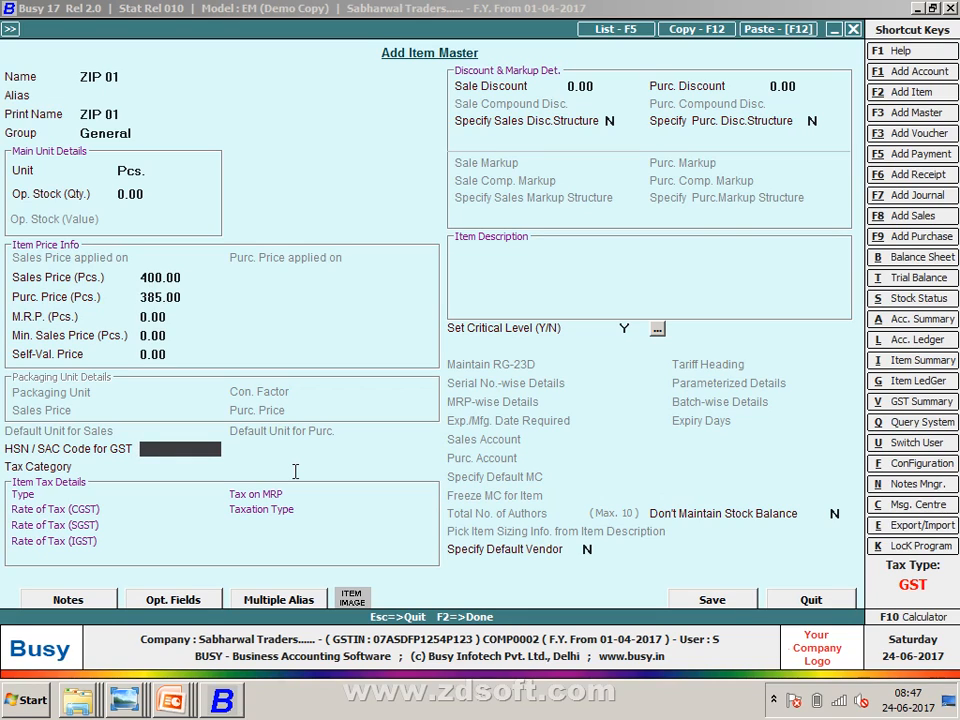
- Give ZIP 01 HSN code 96071110 and tax category GST 18%, then save it
{"action": "type", "text": "960111"}
{"action": "type", "text": "7"}
{"action": "key", "text": "Right"}
{"action": "key", "text": "Right"}
{"action": "key", "text": "Right"}
{"action": "type", "text": "0"}
{"action": "key", "text": "Return"}
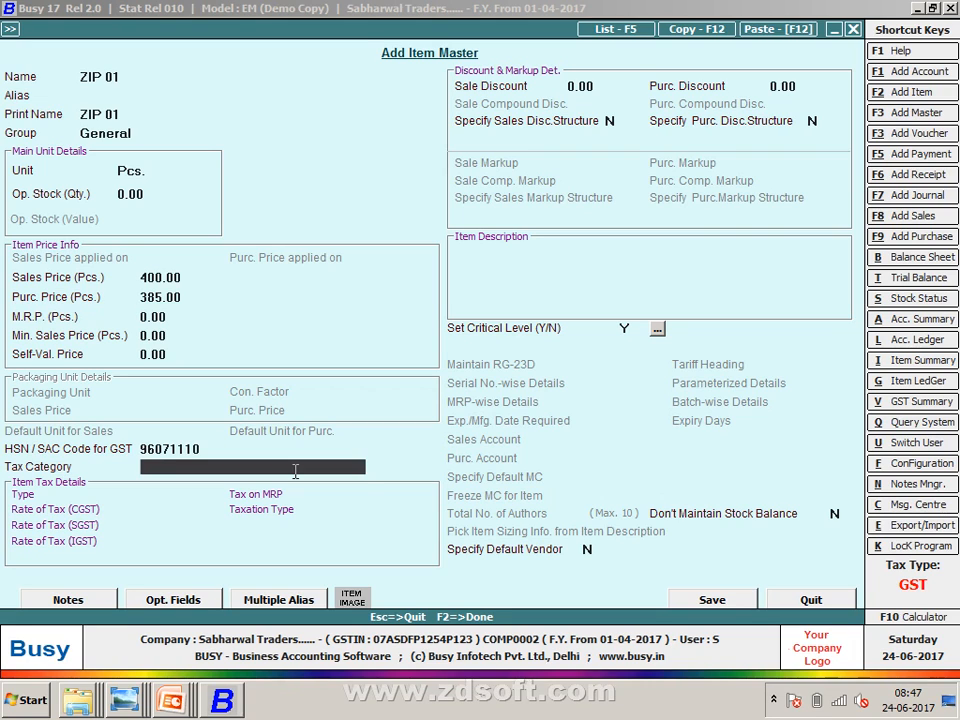
{"action": "type", "text": "18"}
{"action": "key", "text": "Return"}
{"action": "key", "text": "F2"}
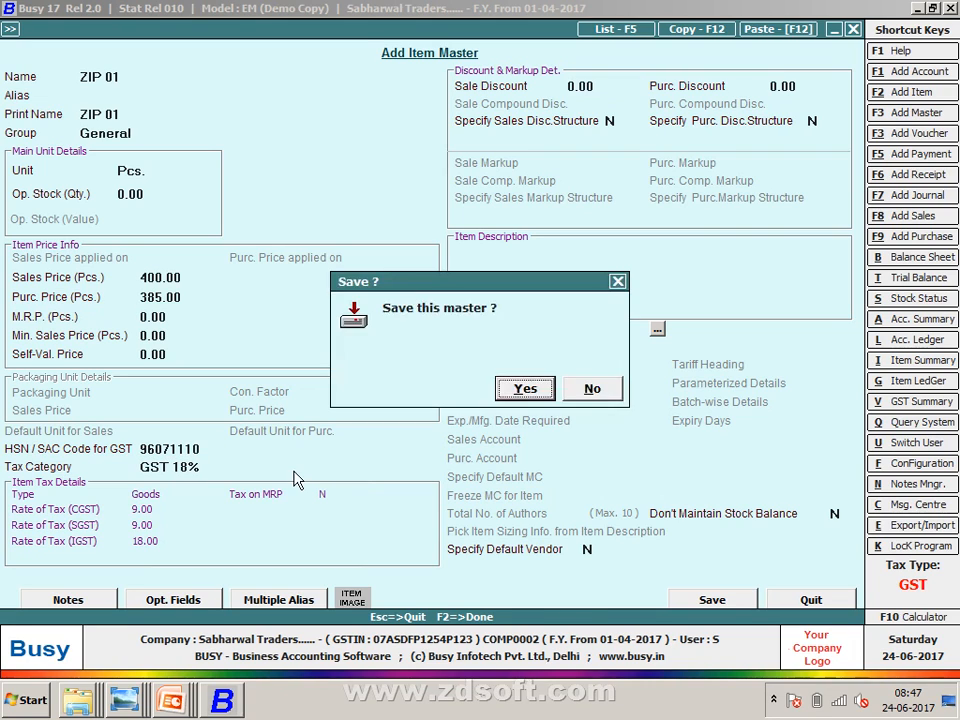
{"action": "key", "text": "Return"}
{"action": "key", "text": "alt+Tab"}
{"action": "key", "text": "alt+Tab"}
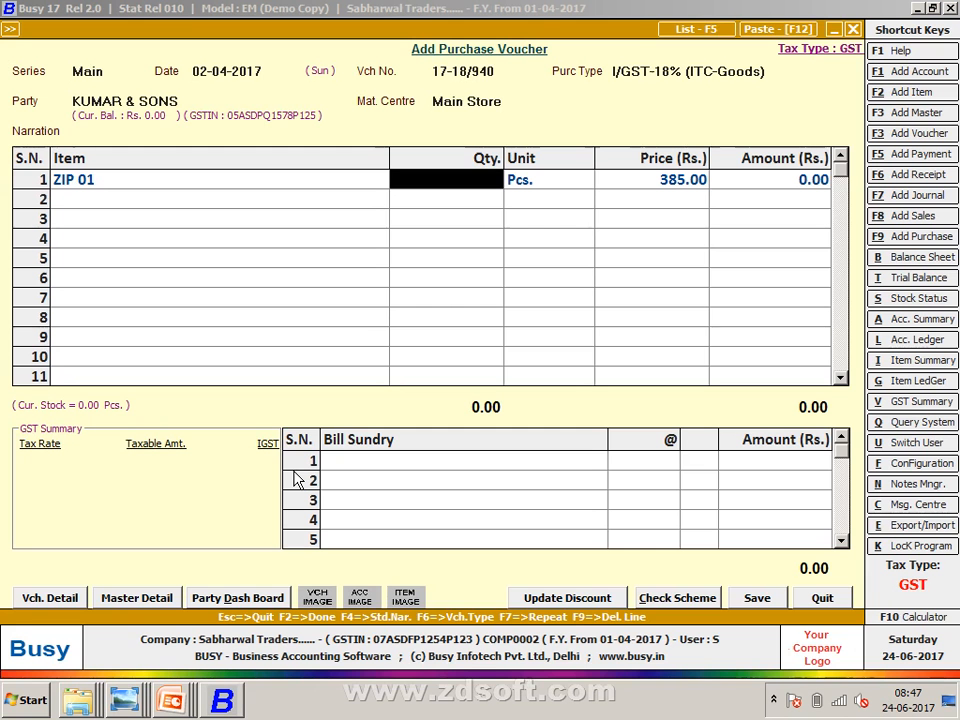
- Enter quantity 150 on row 1 and start new item ZIP 02 with unit Pcs
{"action": "type", "text": "150"}
{"action": "key", "text": "Return"}
{"action": "key", "text": "Return"}
{"action": "key", "text": "Return"}
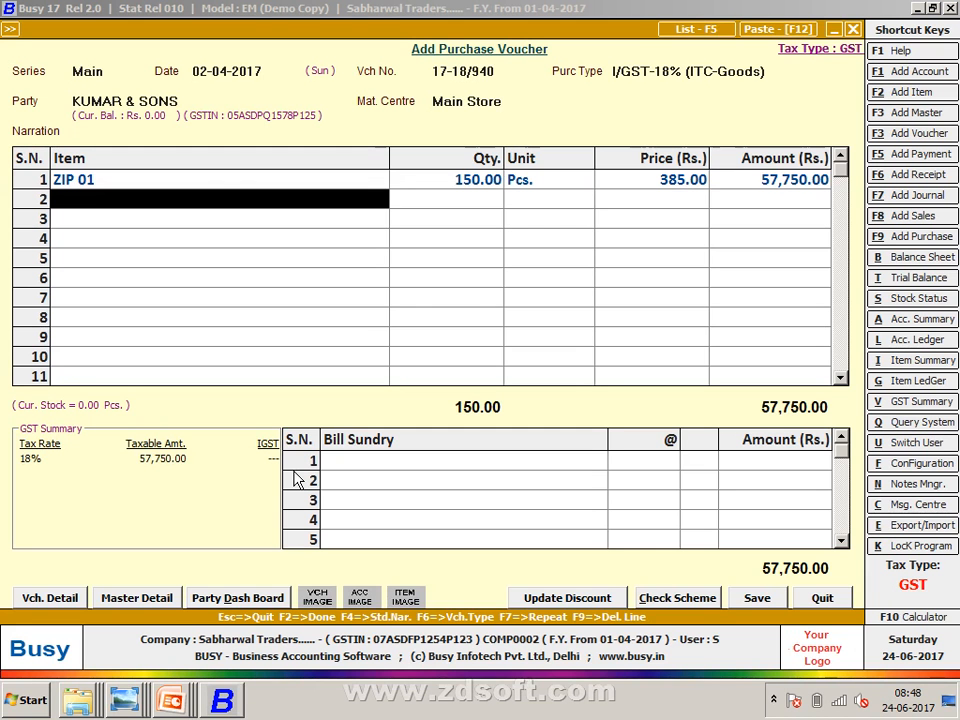
{"action": "key", "text": "alt+F2"}
{"action": "type", "text": "ZI"}
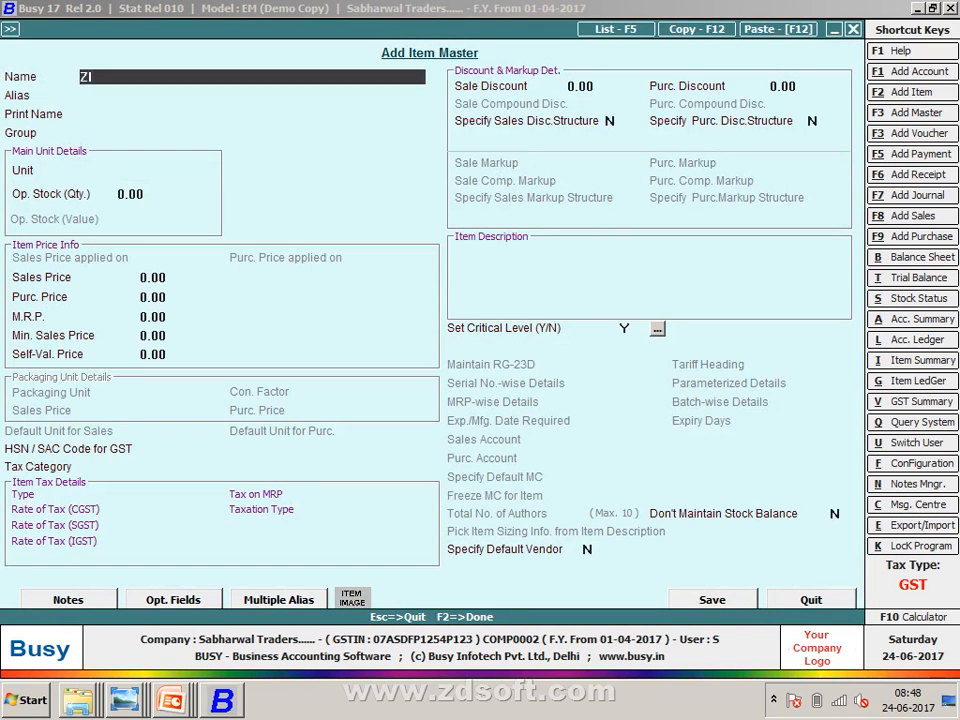
{"action": "type", "text": "P 02"}
{"action": "key", "text": "Return"}
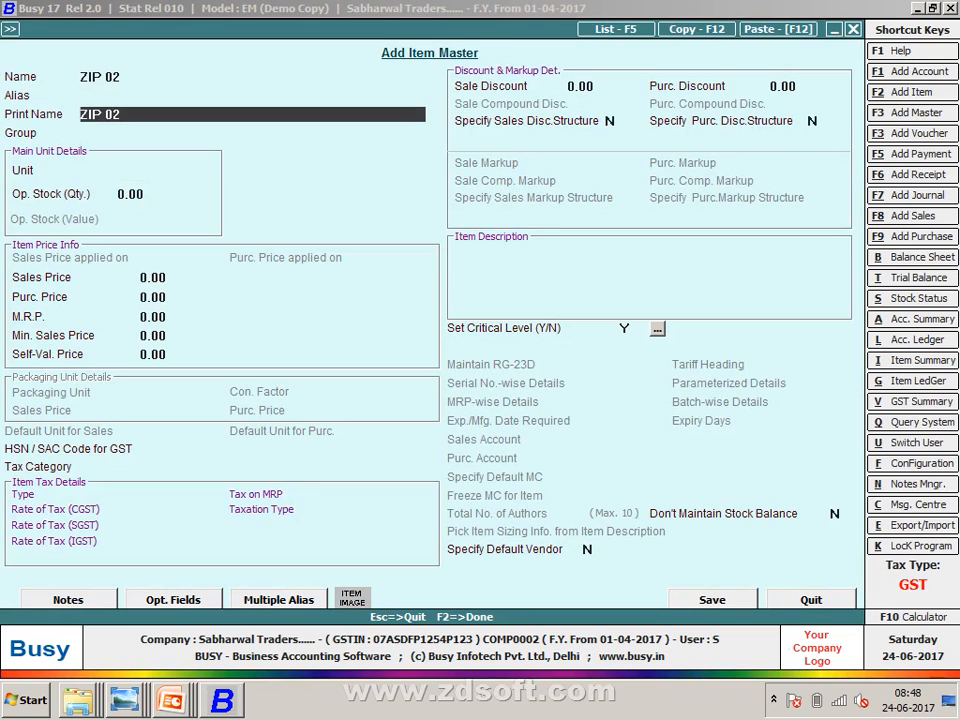
{"action": "key", "text": "Return"}
{"action": "key", "text": "Return"}
{"action": "type", "text": "P"}
{"action": "key", "text": "Return"}
{"action": "key", "text": "Return"}
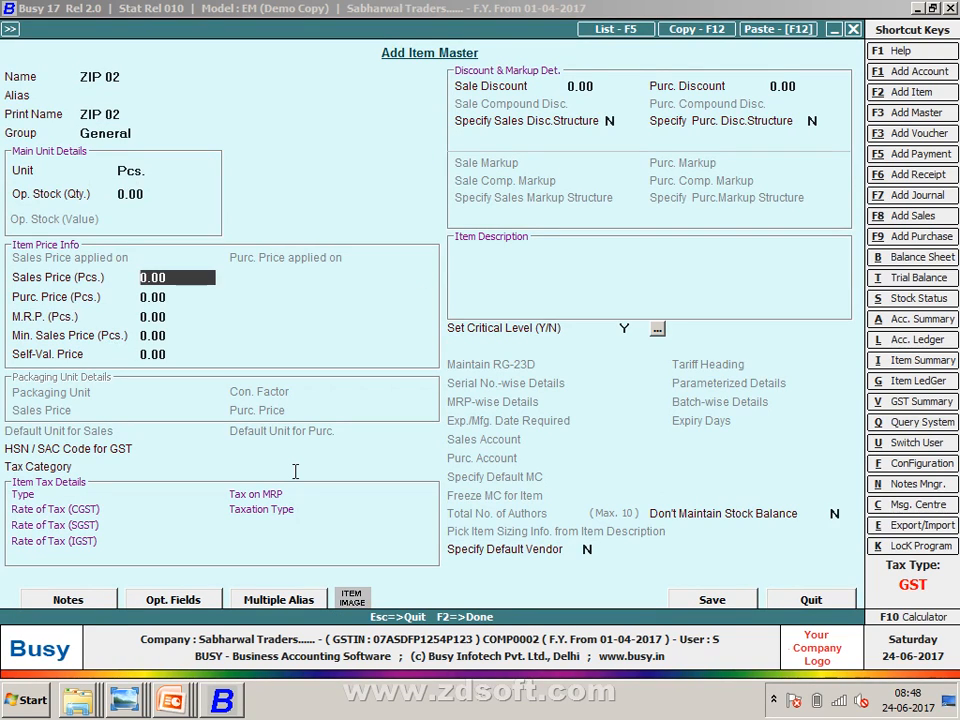
- Give ZIP 02 sales price 400, purchase price 385, HSN 96071110, GST 18%, and save it
{"action": "type", "text": "400"}
{"action": "key", "text": "Return"}
{"action": "type", "text": "385"}
{"action": "key", "text": "Return"}
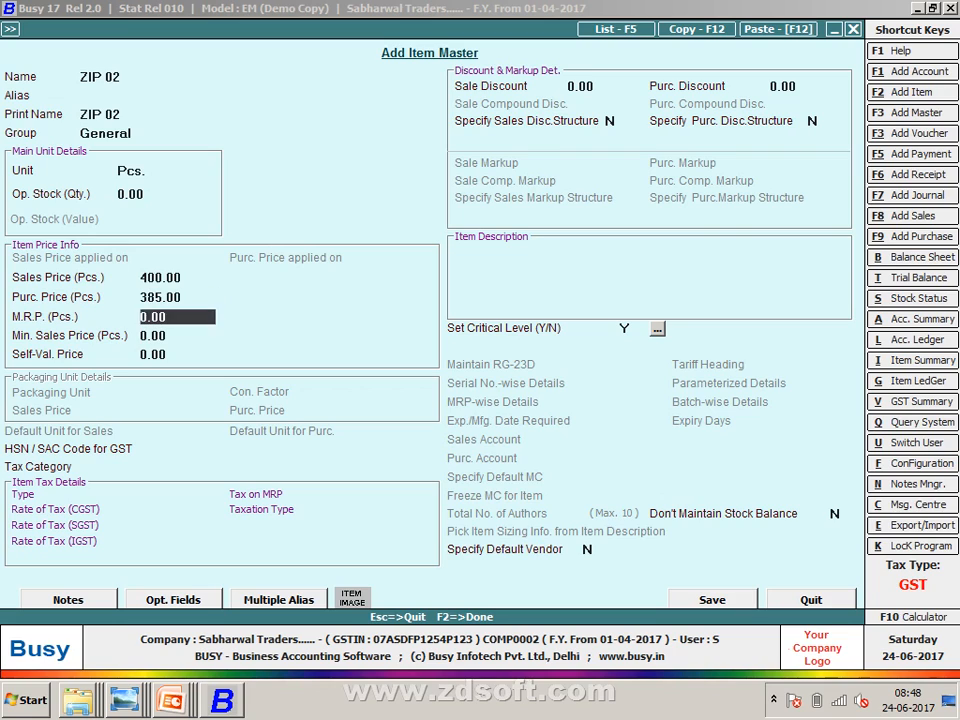
{"action": "key", "text": "Return"}
{"action": "key", "text": "Return"}
{"action": "key", "text": "Return"}
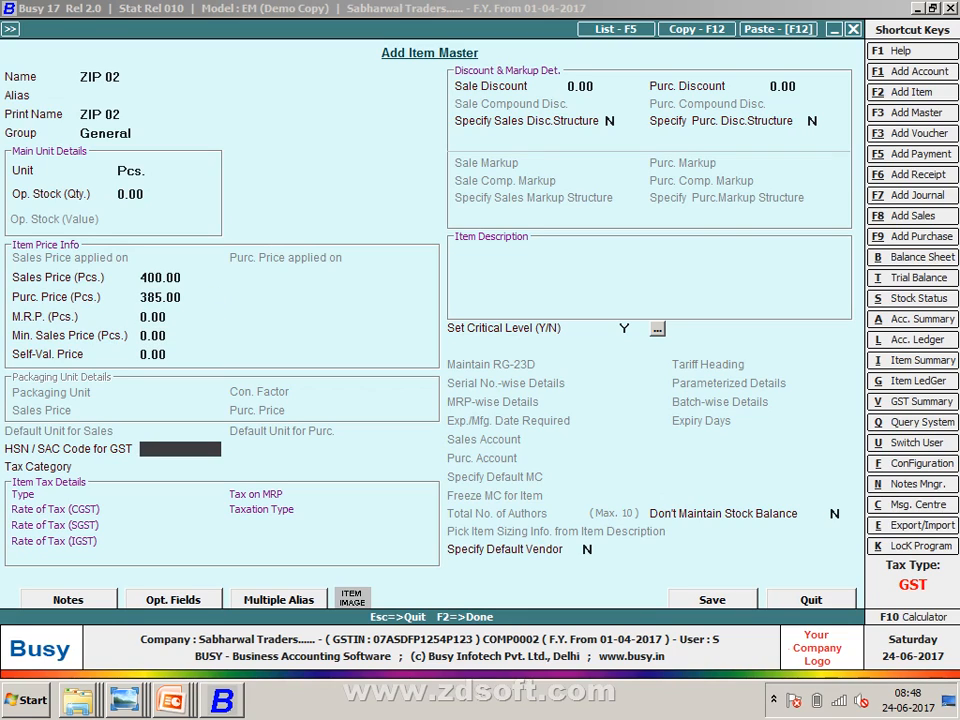
{"action": "type", "text": "96071110"}
{"action": "key", "text": "Return"}
{"action": "type", "text": "18"}
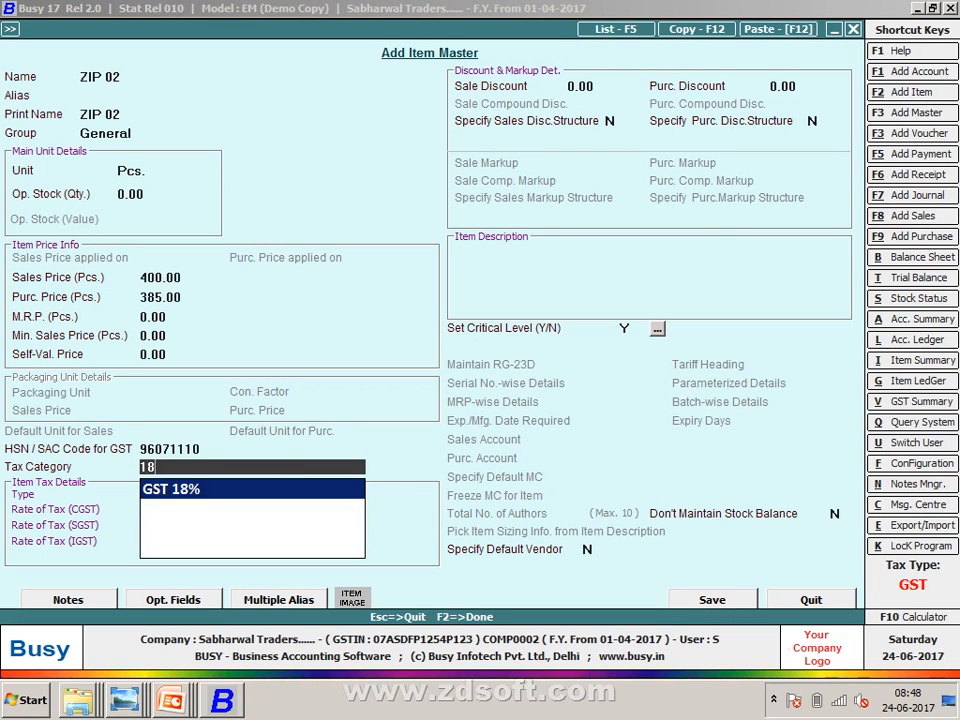
{"action": "key", "text": "Return"}
{"action": "key", "text": "F2"}
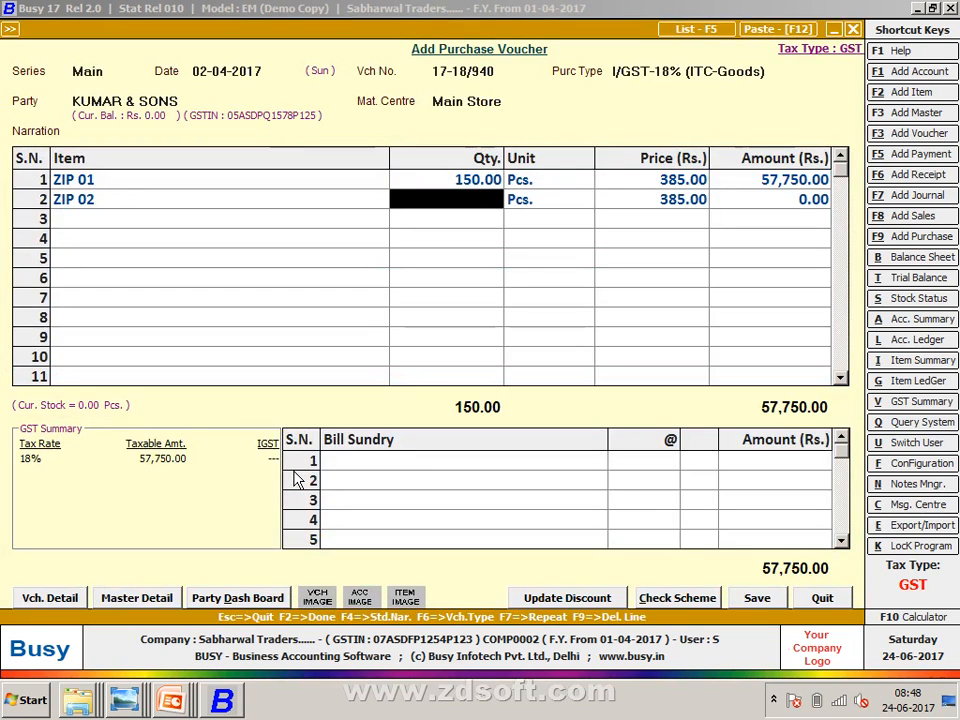
- Enter quantity 150 for ZIP 02 and add IGST as the bill sundry
{"action": "type", "text": "150"}
{"action": "key", "text": "Return"}
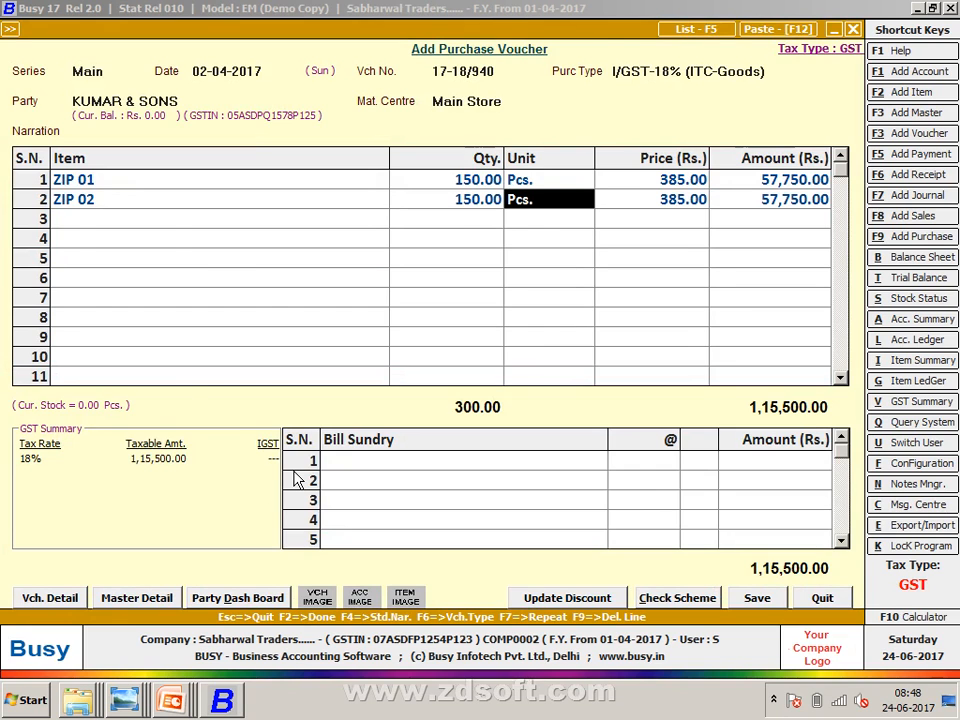
{"action": "key", "text": "alt+Tab"}
{"action": "key", "text": "alt+Tab"}
{"action": "key", "text": "Tab"}
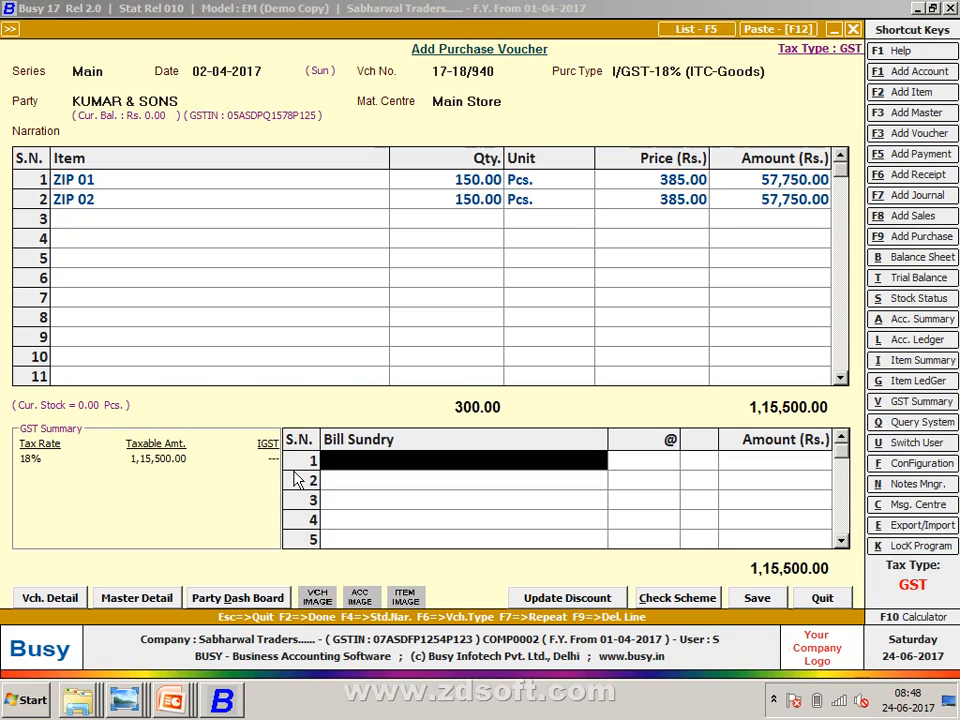
{"action": "type", "text": "i"}
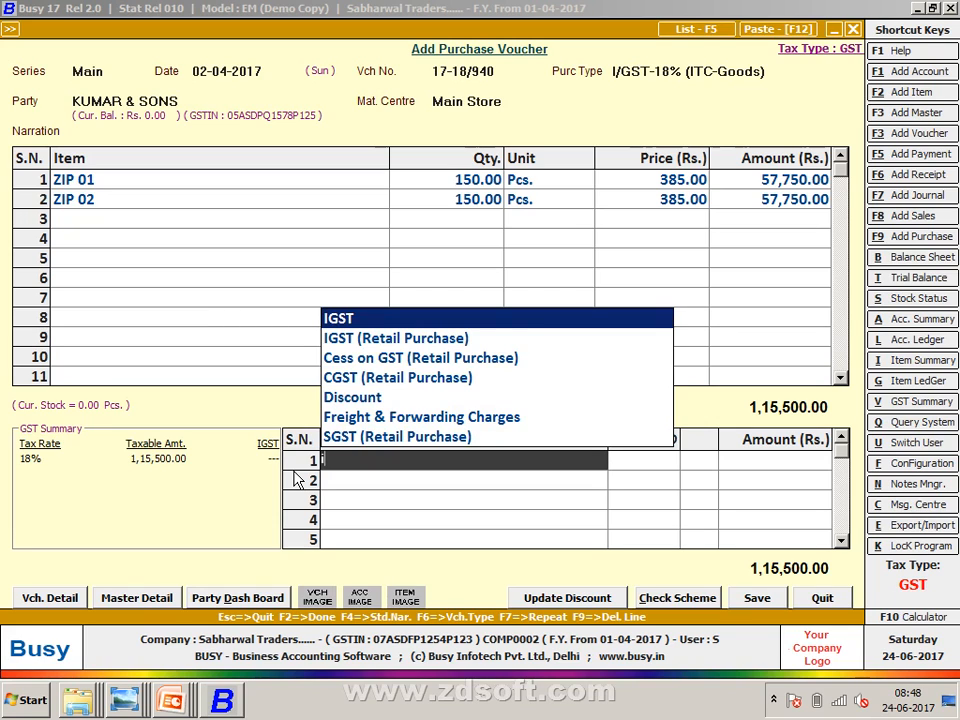
{"action": "key", "text": "Return"}
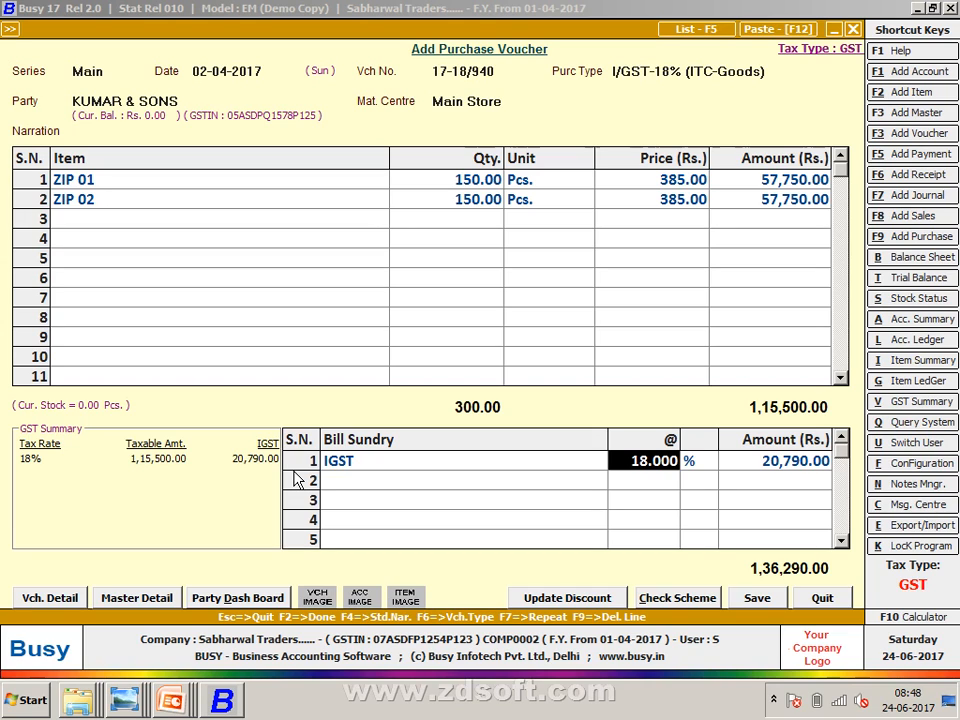
- Save the voucher with purchase bill number 17-18/940 in GST Reporting Details
{"action": "key", "text": "F2"}
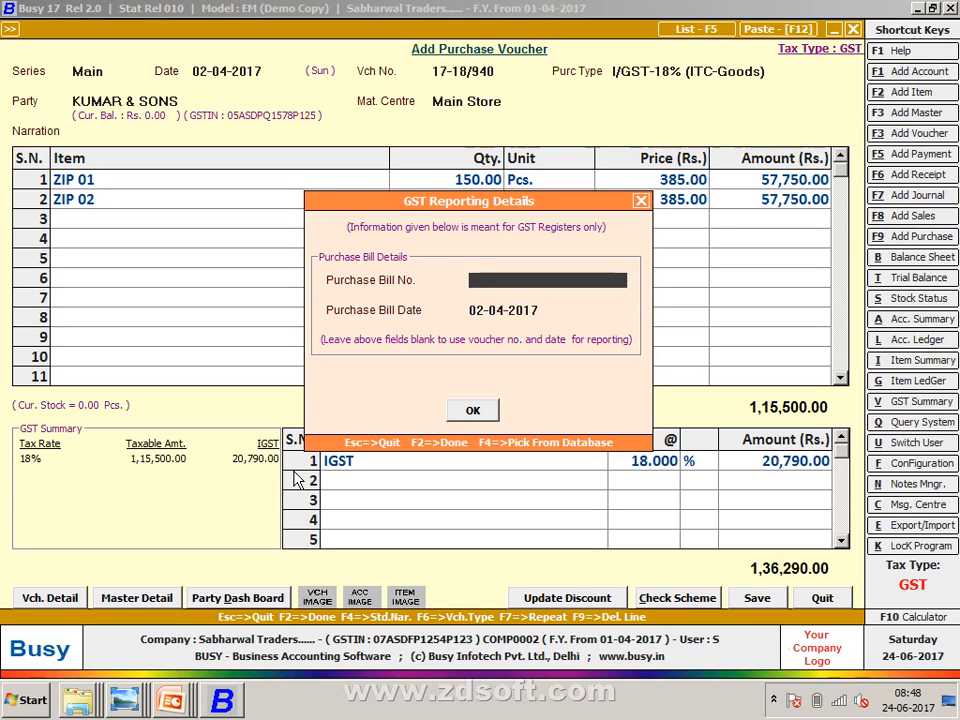
{"action": "type", "text": "4"}
{"action": "key", "text": "BackSpace"}
{"action": "type", "text": "17-18/9"}
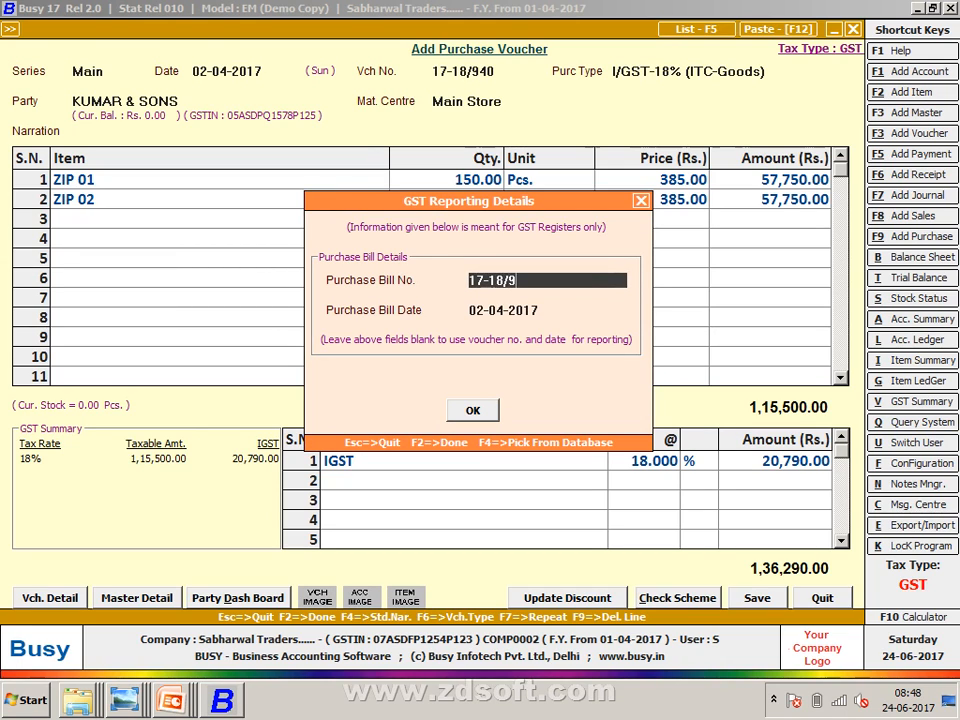
{"action": "type", "text": "40"}
{"action": "key", "text": "Return"}
{"action": "key", "text": "Return"}
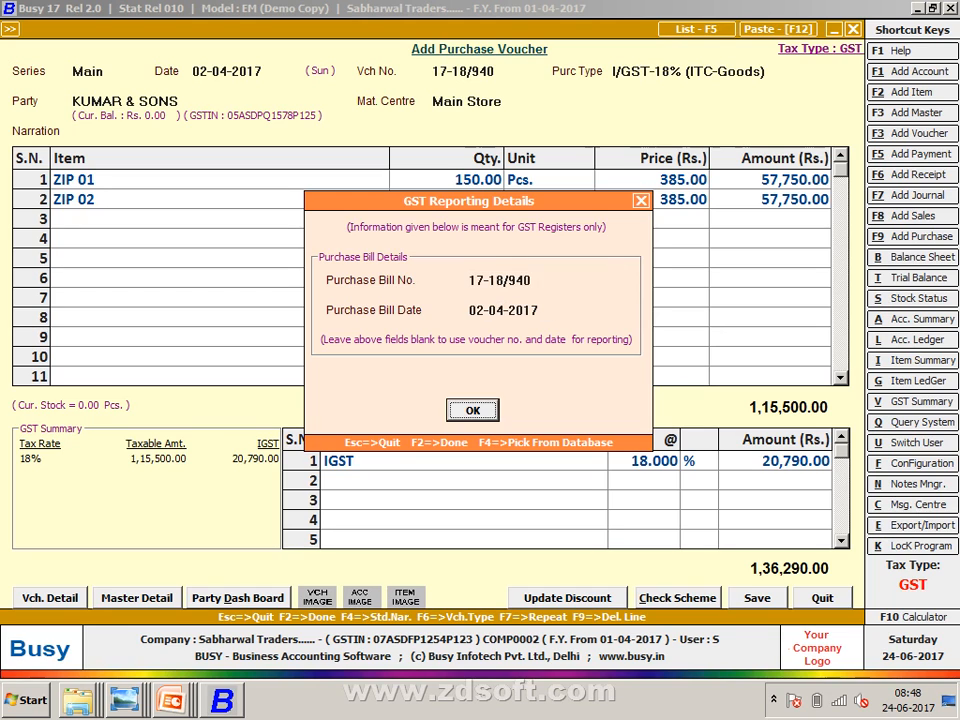
{"action": "key", "text": "Return"}
{"action": "key", "text": "Return"}
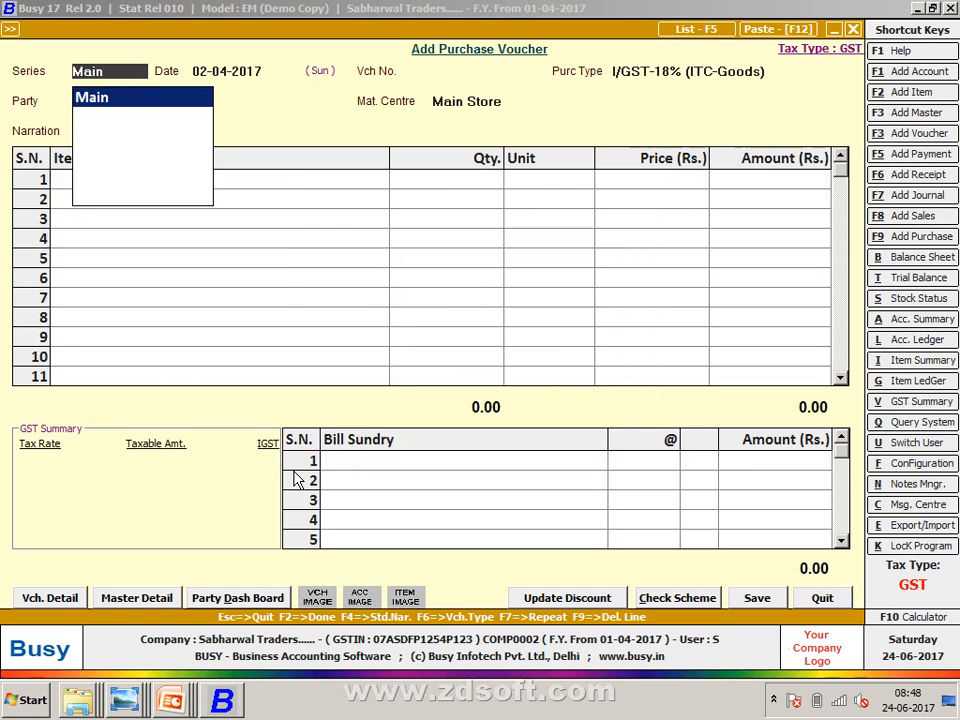
- Accept the Main series and set the voucher date to 03-04-2017
{"action": "key", "text": "Return"}
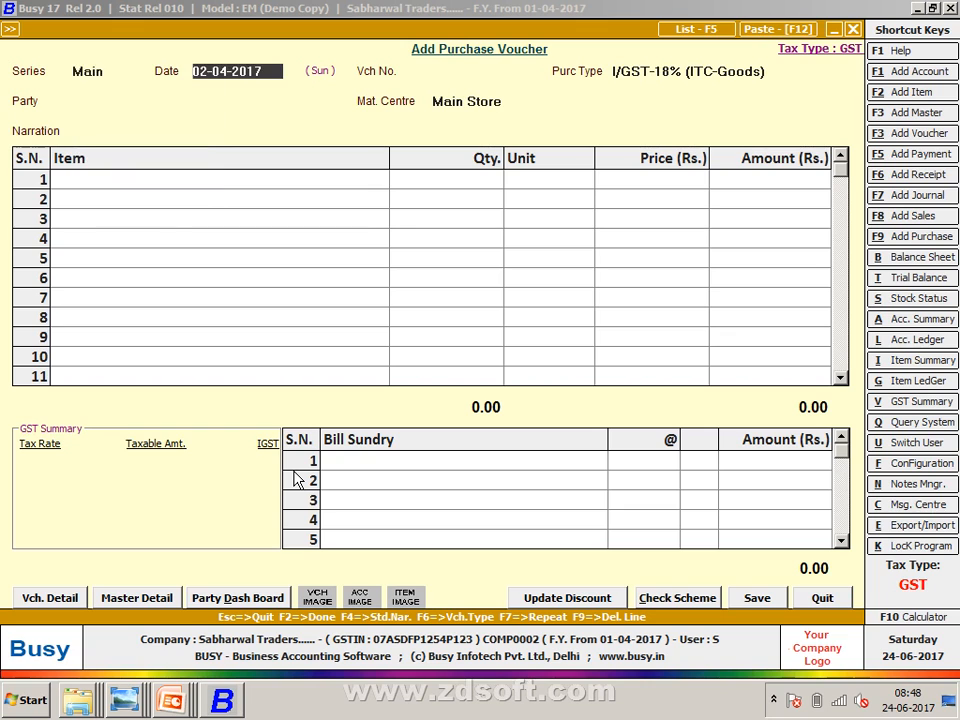
{"action": "key", "text": "alt+Tab"}
{"action": "key", "text": "alt+Tab"}
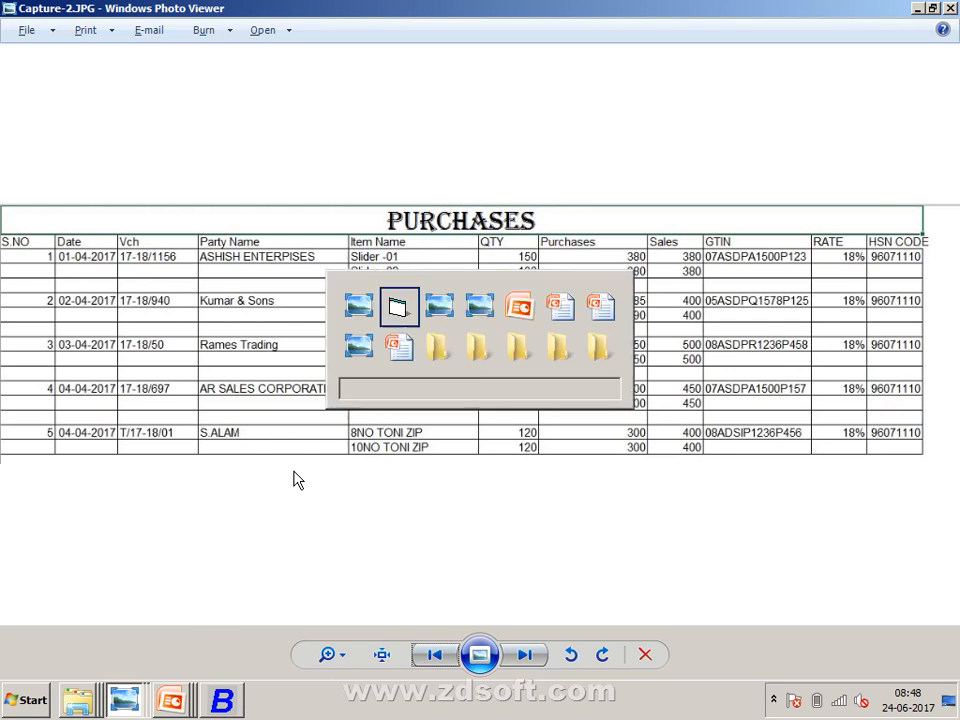
{"action": "type", "text": "3"}
{"action": "key", "text": "Return"}
- Set voucher number 17-18/50 and purchase type I/GST-18% (ITC-Goods)
{"action": "key", "text": "alt+Tab"}
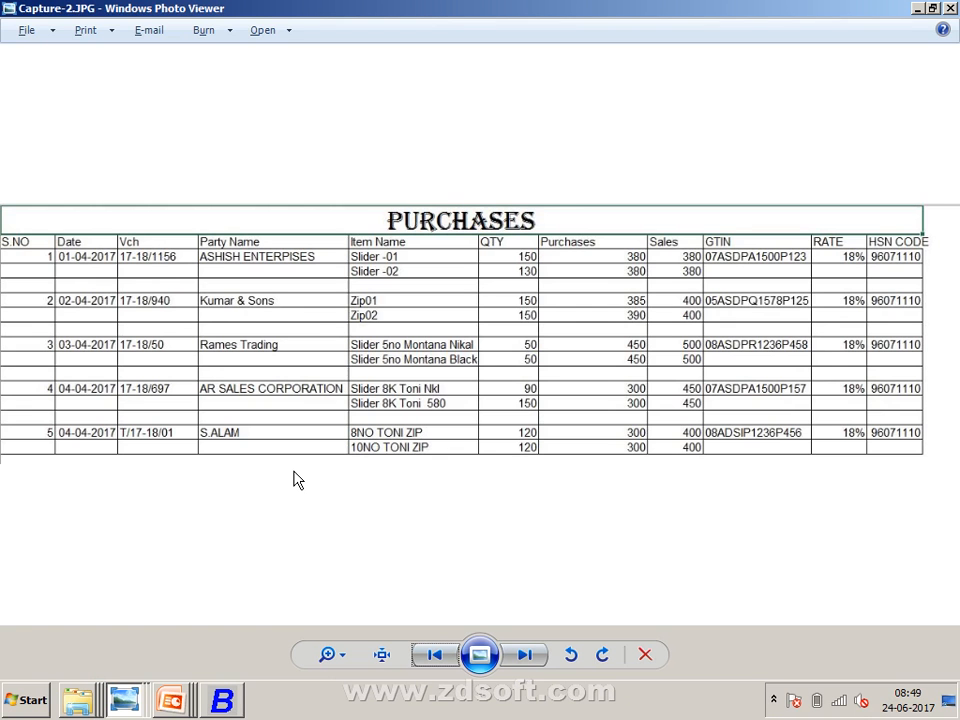
{"action": "key", "text": "alt+Tab"}
{"action": "type", "text": "17"}
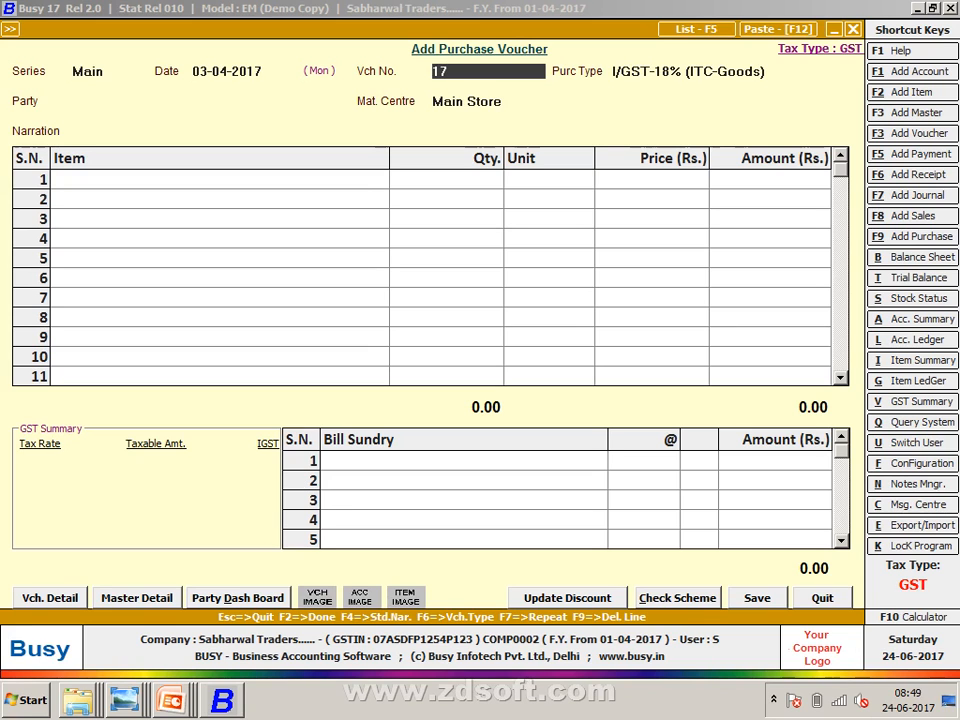
{"action": "type", "text": "-18/"}
{"action": "key", "text": "alt+Tab"}
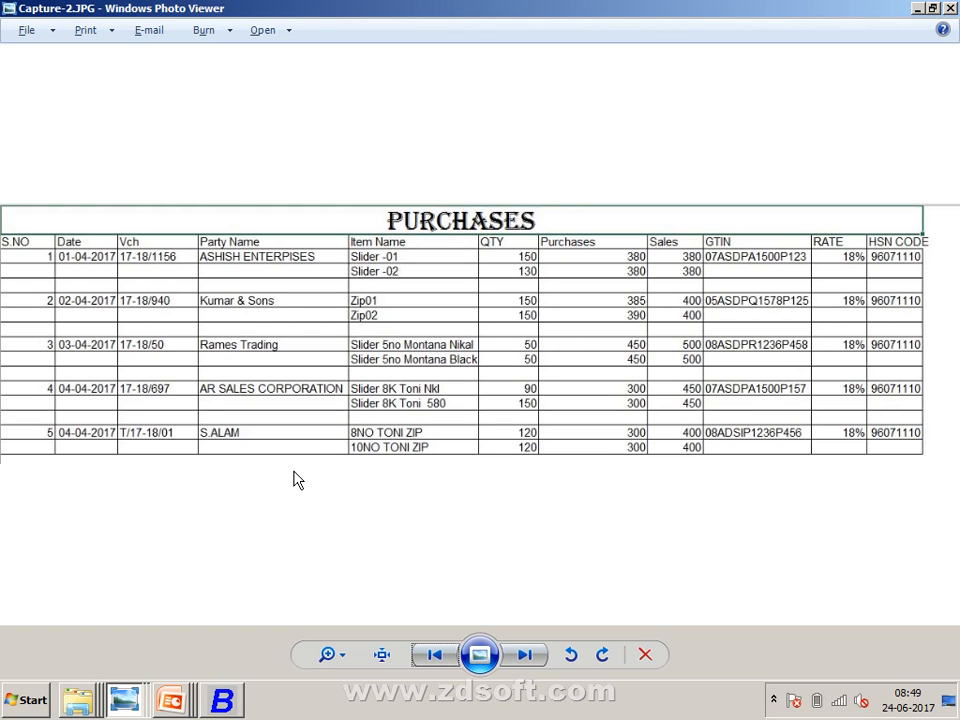
{"action": "key", "text": "alt+Tab"}
{"action": "type", "text": "50"}
{"action": "key", "text": "Return"}
{"action": "key", "text": "alt+Tab"}
{"action": "key", "text": "alt+Tab"}
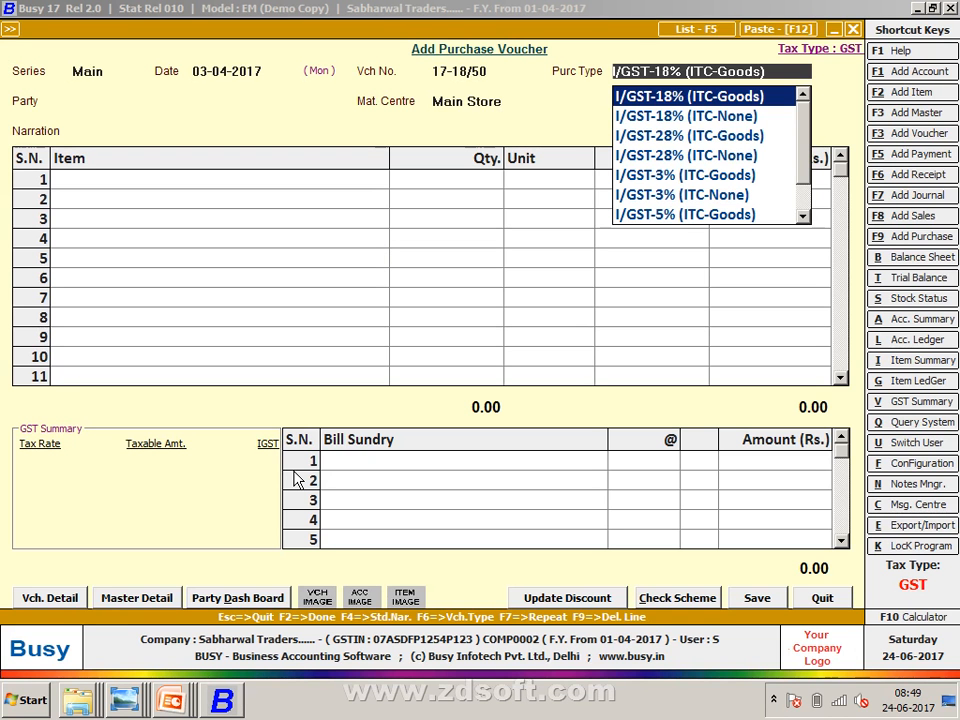
{"action": "key", "text": "Return"}
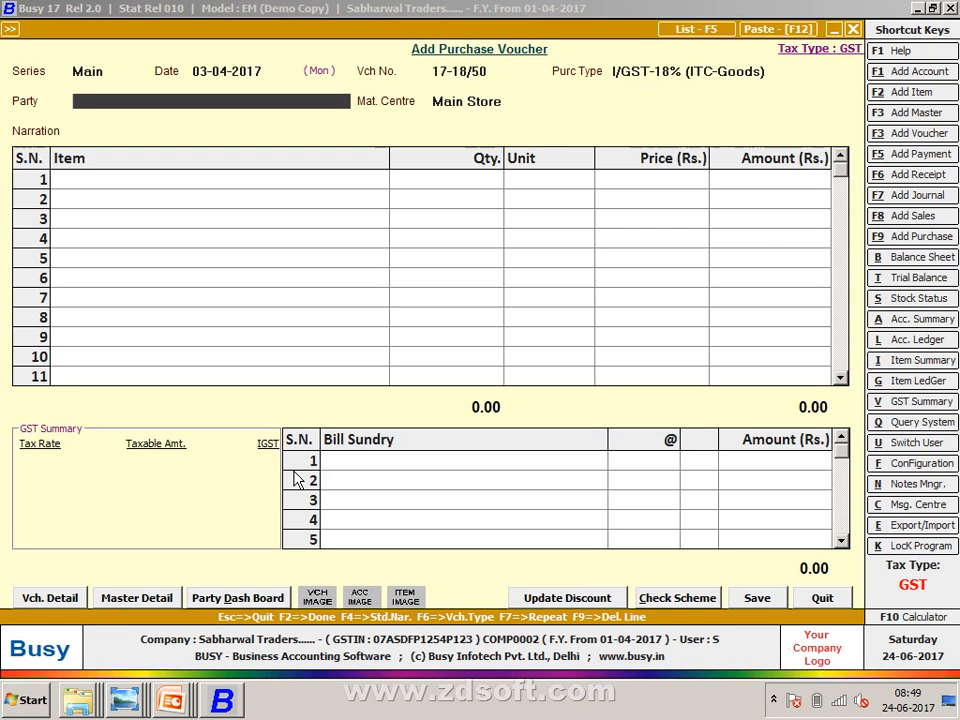
- Create party account RAMESH TRADING CO under Sundry Creditors with bill-by-bill balancing off
{"action": "key", "text": "F3"}
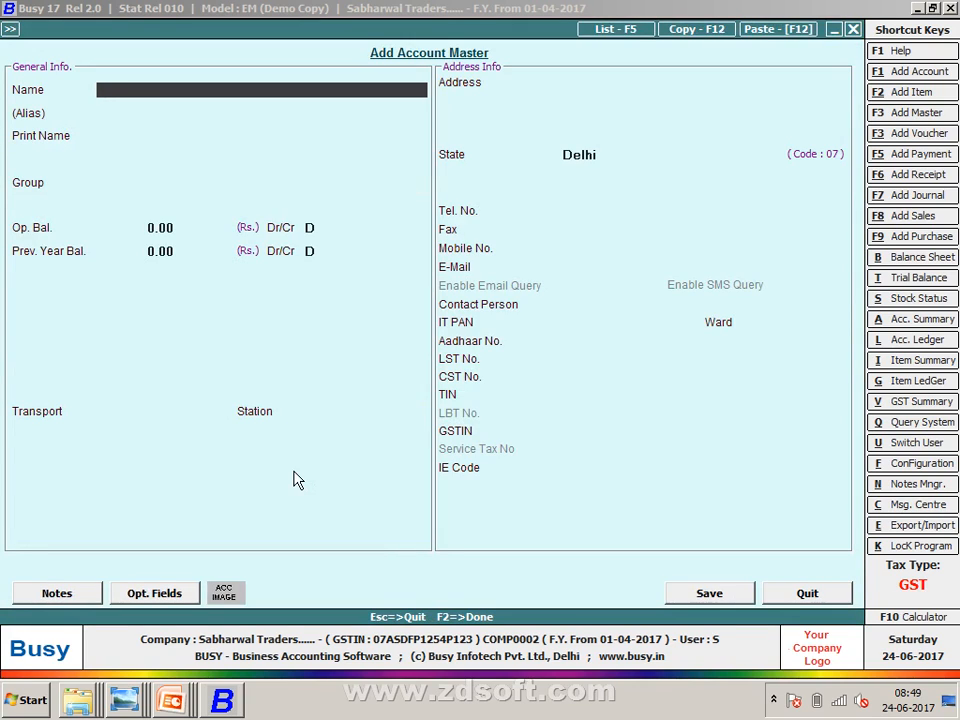
{"action": "type", "text": "RAMESH TRA"}
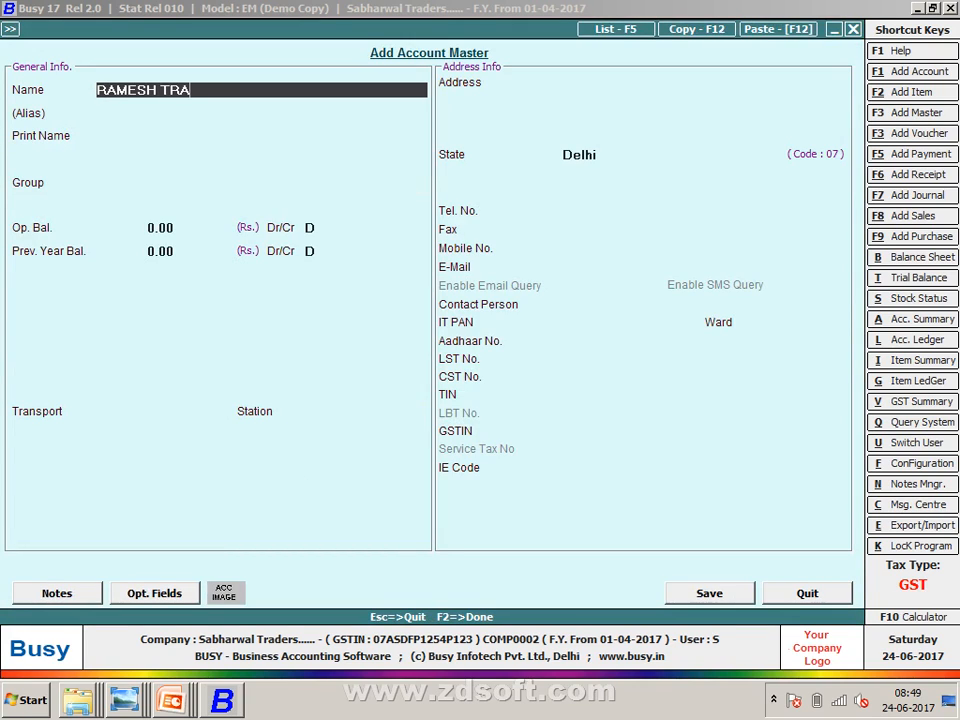
{"action": "type", "text": "DING CO"}
{"action": "key", "text": "Return"}
{"action": "key", "text": "Return"}
{"action": "key", "text": "Return"}
{"action": "type", "text": "SU"}
{"action": "key", "text": "Return"}
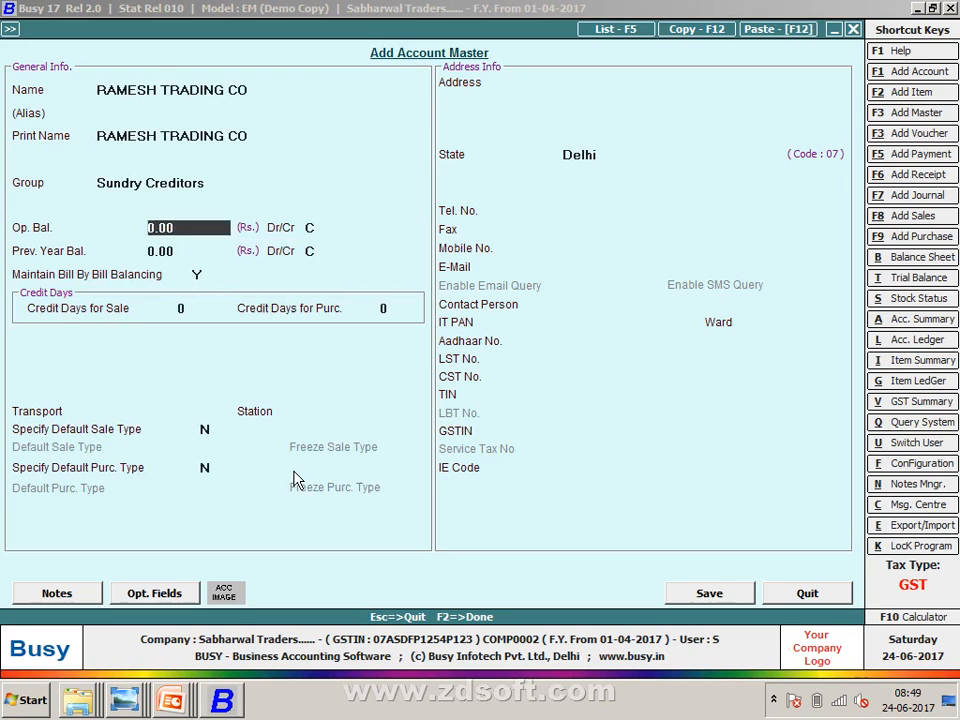
{"action": "key", "text": "Return"}
{"action": "key", "text": "Return"}
{"action": "key", "text": "Return"}
{"action": "type", "text": "N"}
{"action": "key", "text": "Return"}
{"action": "key", "text": "Return"}
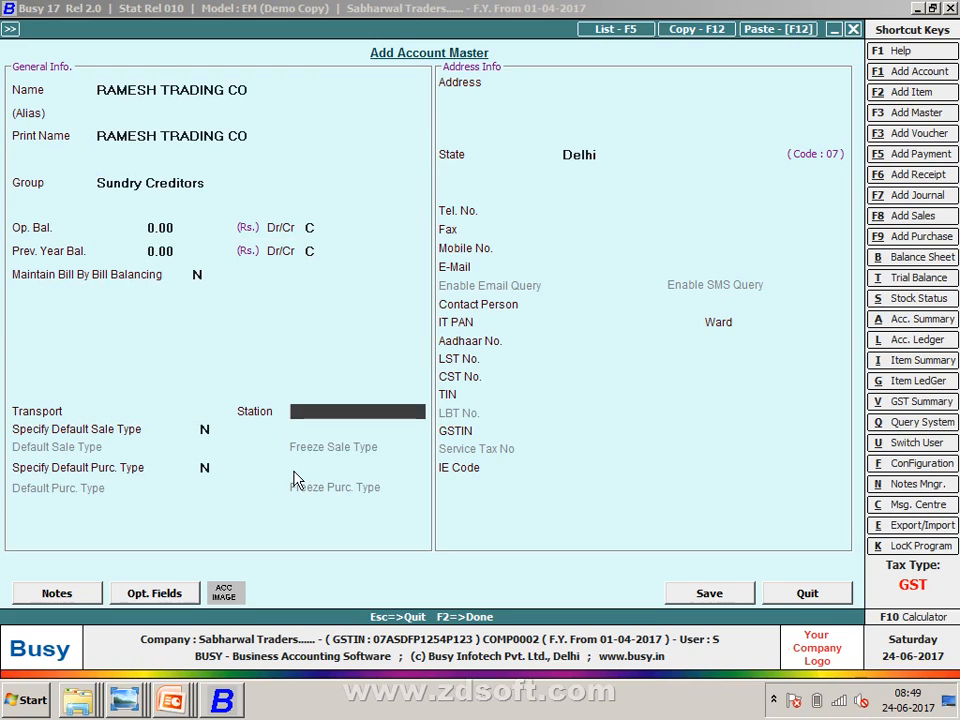
{"action": "key", "text": "Return"}
{"action": "key", "text": "Return"}
{"action": "key", "text": "Return"}
{"action": "key", "text": "Return"}
{"action": "key", "text": "Return"}
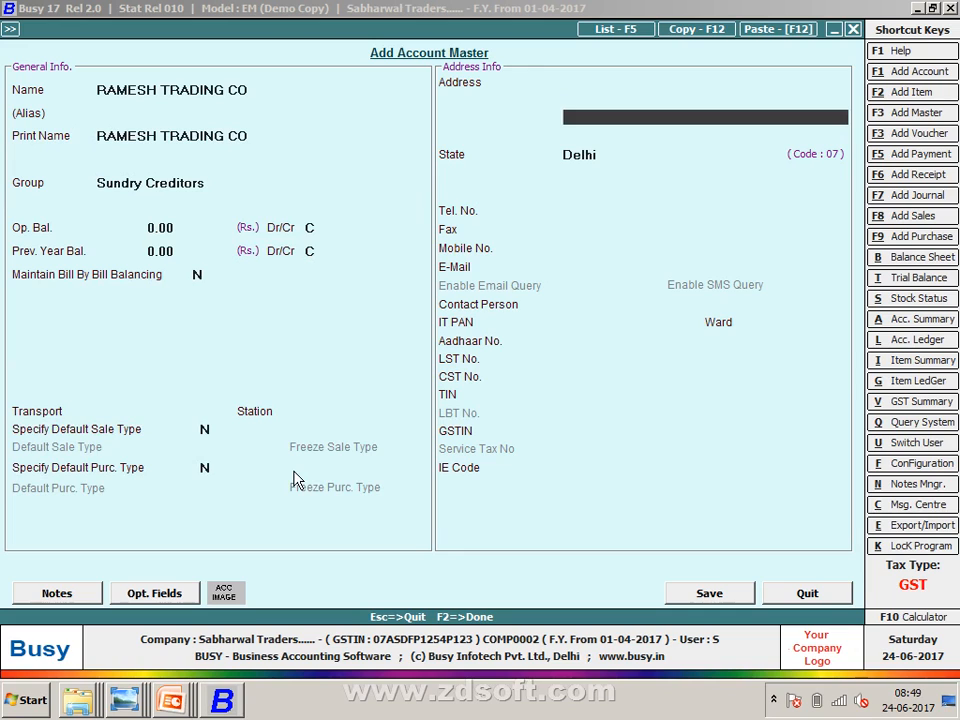
{"action": "key", "text": "Return"}
{"action": "key", "text": "Return"}
- Set the party's state to Rajasthan and enter its GSTIN from the purchases table
{"action": "key", "text": "alt+Tab"}
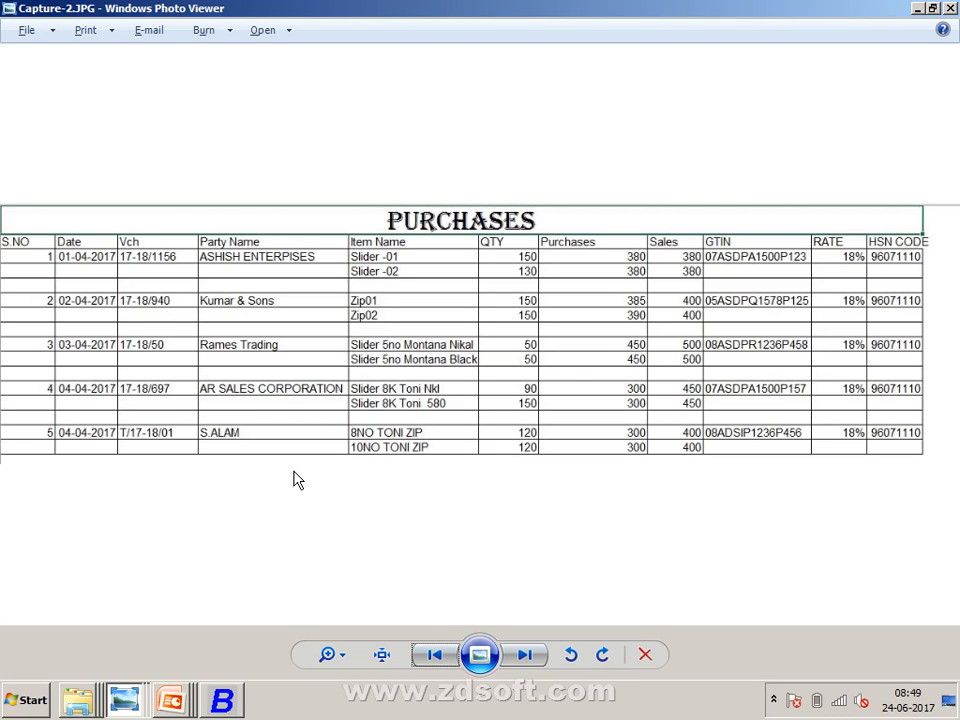
{"action": "key", "text": "alt+Tab"}
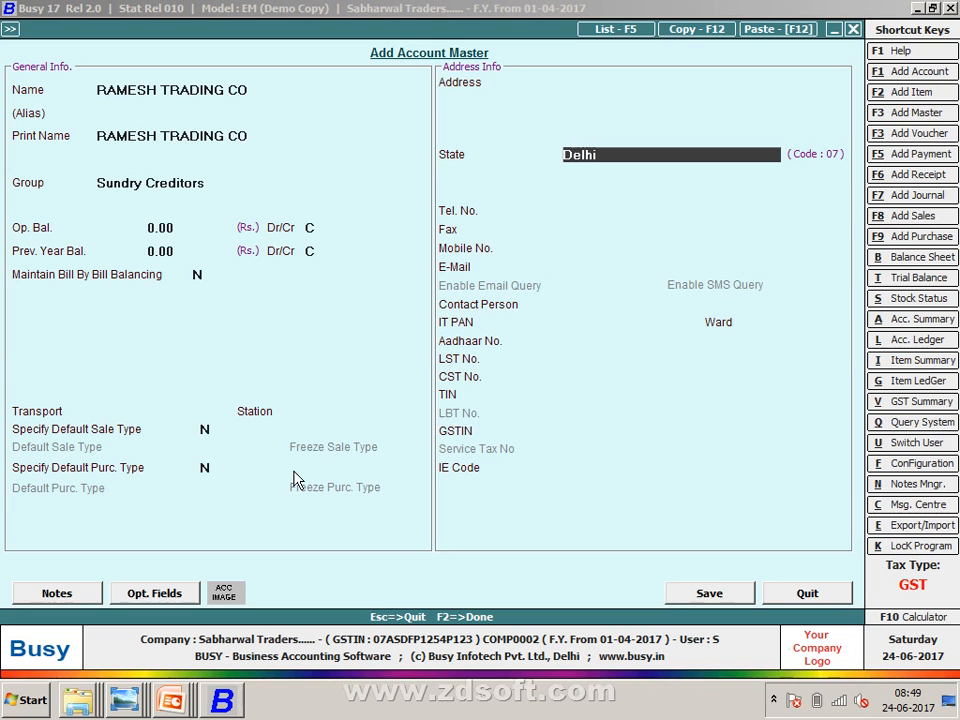
{"action": "type", "text": "RA"}
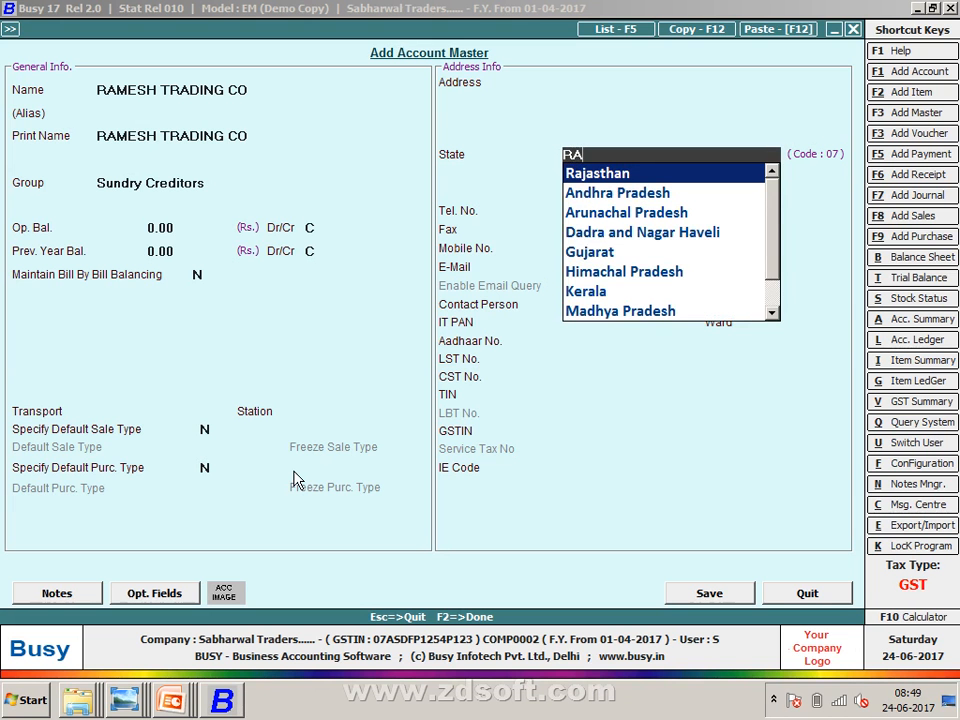
{"action": "key", "text": "Return"}
{"action": "key", "text": "Return"}
{"action": "key", "text": "Return"}
{"action": "key", "text": "Return"}
{"action": "key", "text": "Return"}
{"action": "key", "text": "Return"}
{"action": "key", "text": "Return"}
{"action": "key", "text": "Return"}
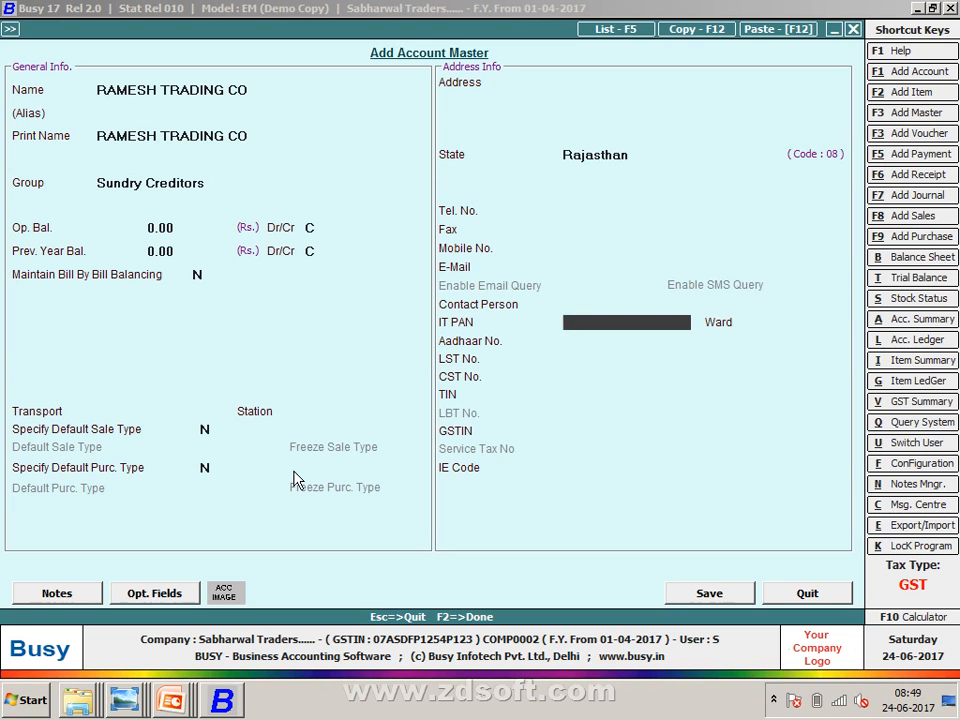
{"action": "key", "text": "Return"}
{"action": "key", "text": "Return"}
{"action": "key", "text": "Return"}
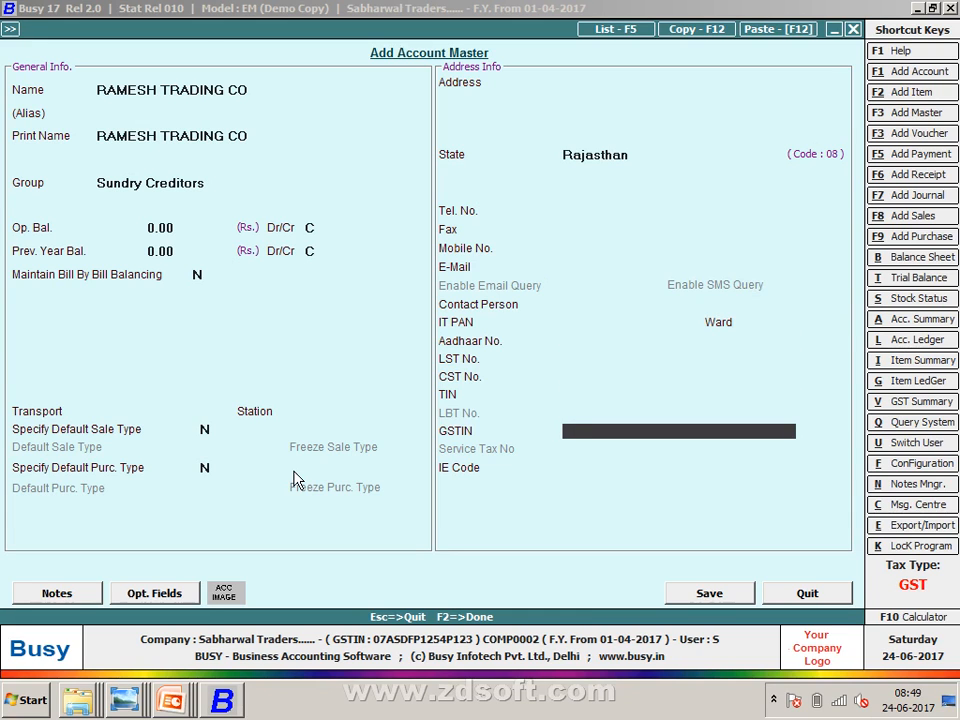
{"action": "type", "text": "0"}
{"action": "key", "text": "alt+Tab"}
{"action": "key", "text": "alt+Tab"}
{"action": "type", "text": "8ASD"}
{"action": "key", "text": "alt+Tab"}
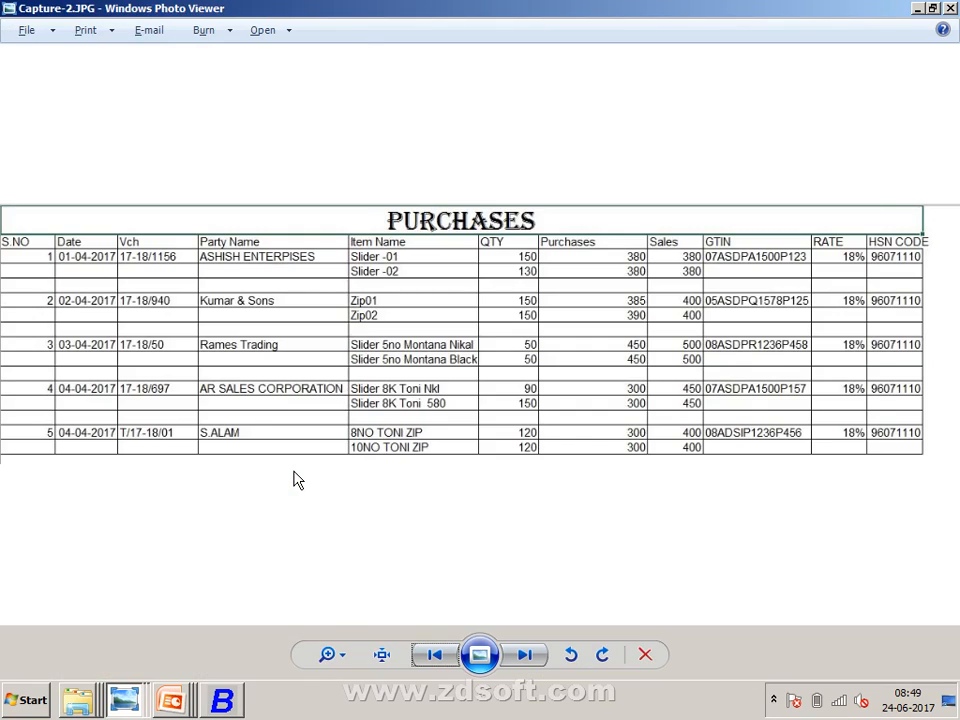
{"action": "key", "text": "alt+Tab"}
{"action": "type", "text": "PR"}
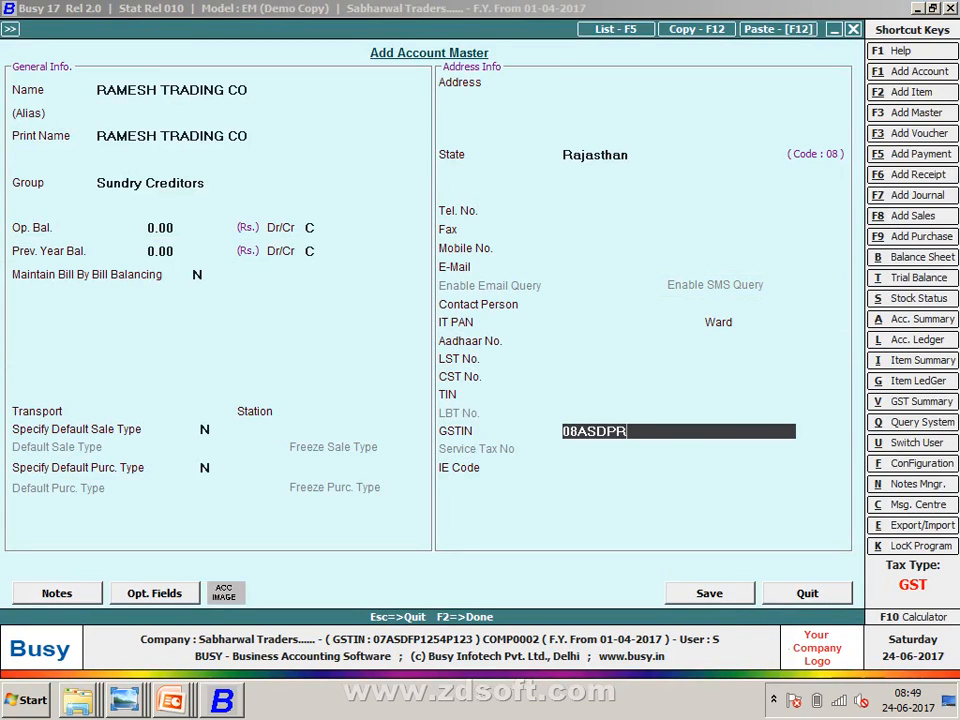
{"action": "key", "text": "alt+Tab"}
{"action": "key", "text": "alt+Tab"}
{"action": "type", "text": "1236"}
{"action": "key", "text": "alt+Tab"}
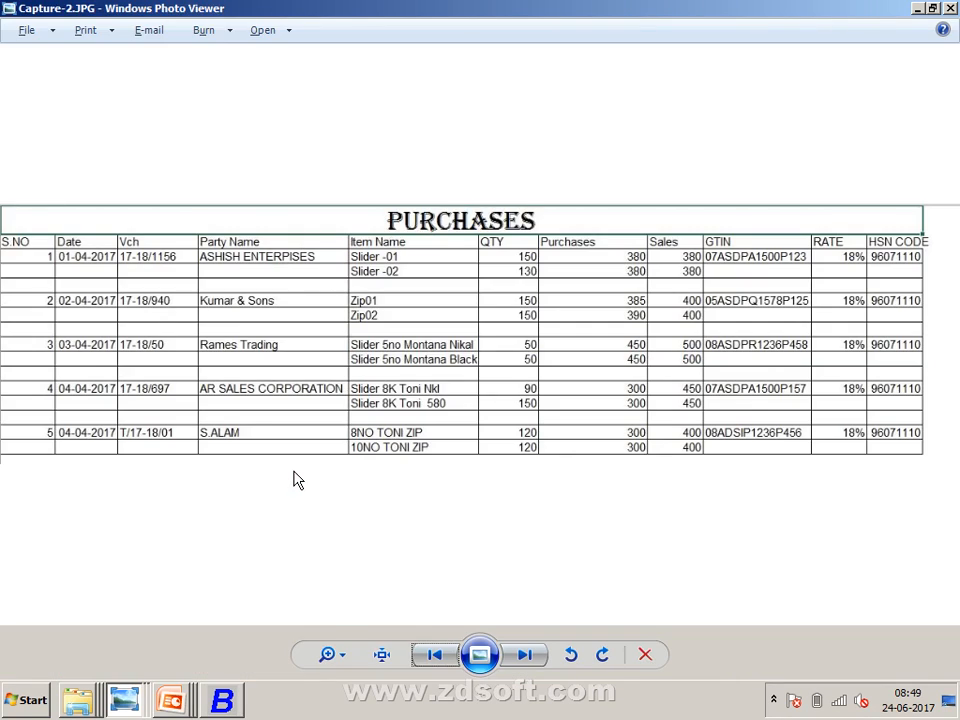
{"action": "key", "text": "alt+Tab"}
{"action": "type", "text": "P45"}
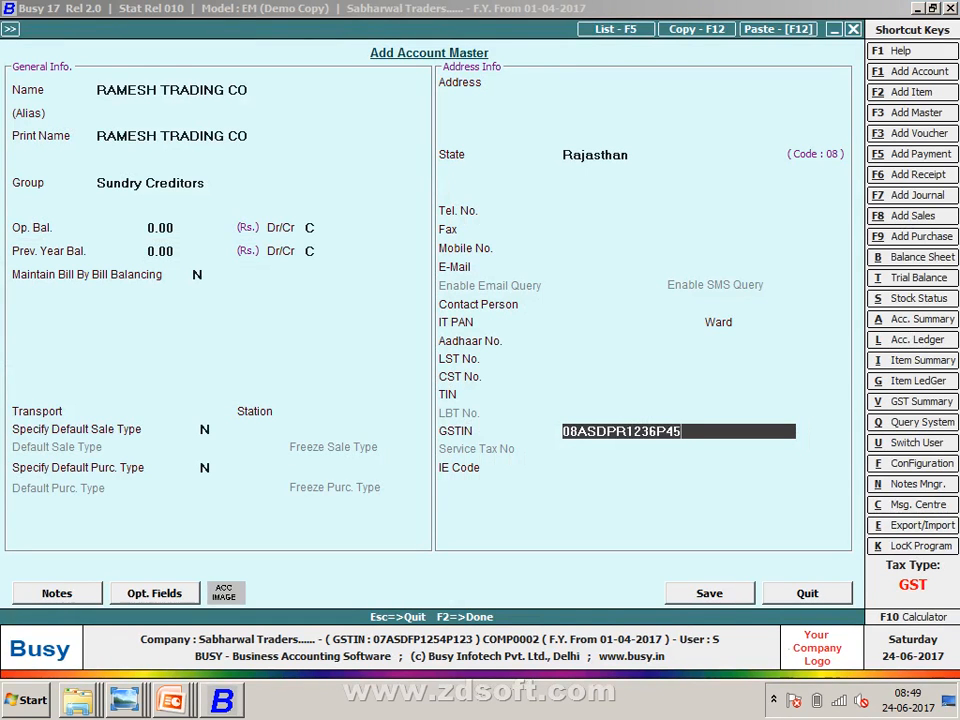
{"action": "type", "text": "8"}
- Save the new account and pass the transport details back to the voucher
{"action": "key", "text": "F2"}
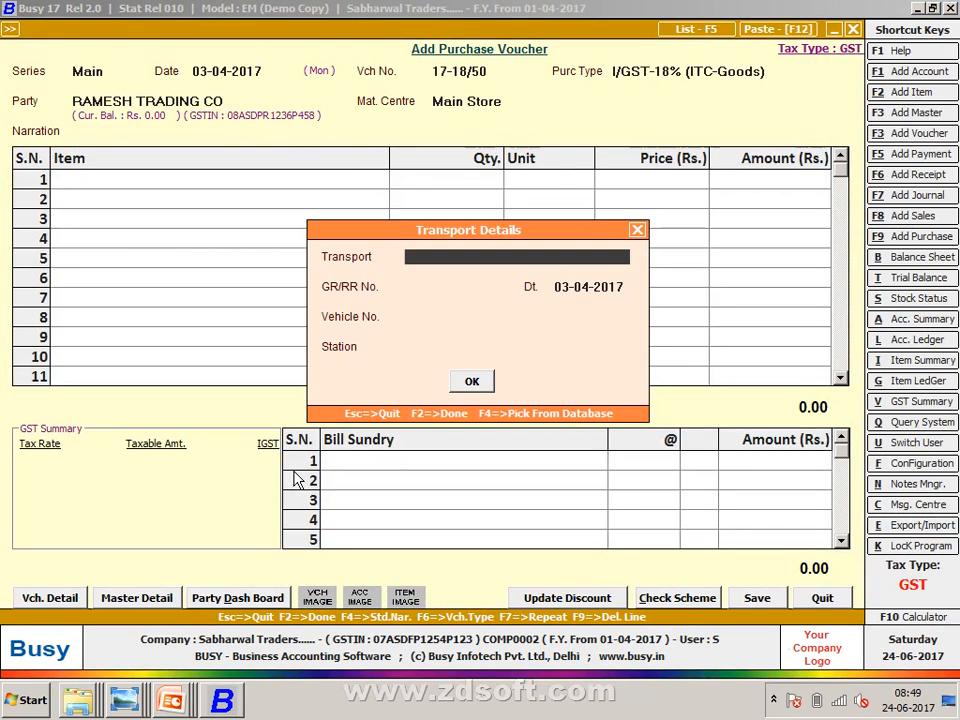
{"action": "key", "text": "Return"}
{"action": "key", "text": "Return"}
{"action": "key", "text": "Return"}
{"action": "key", "text": "Return"}
{"action": "key", "text": "Return"}
{"action": "key", "text": "Return"}
{"action": "key", "text": "alt+Tab"}
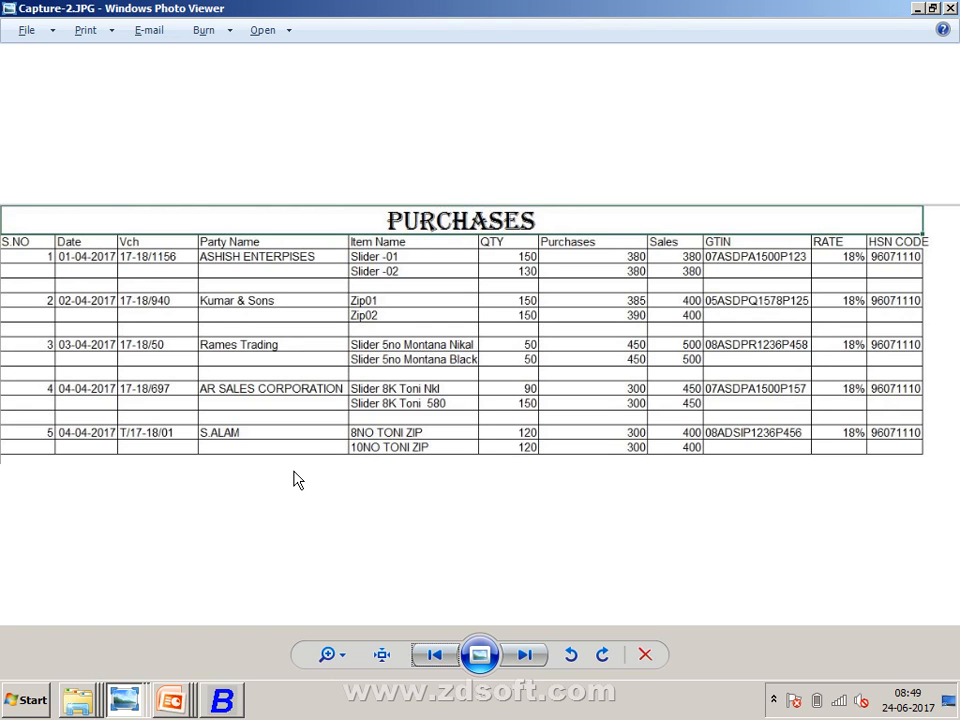
{"action": "key", "text": "alt+Tab"}
- Name the new item SLIDER 5NO MONTANA NIKAL and put it in group General
{"action": "key", "text": "alt+F2"}
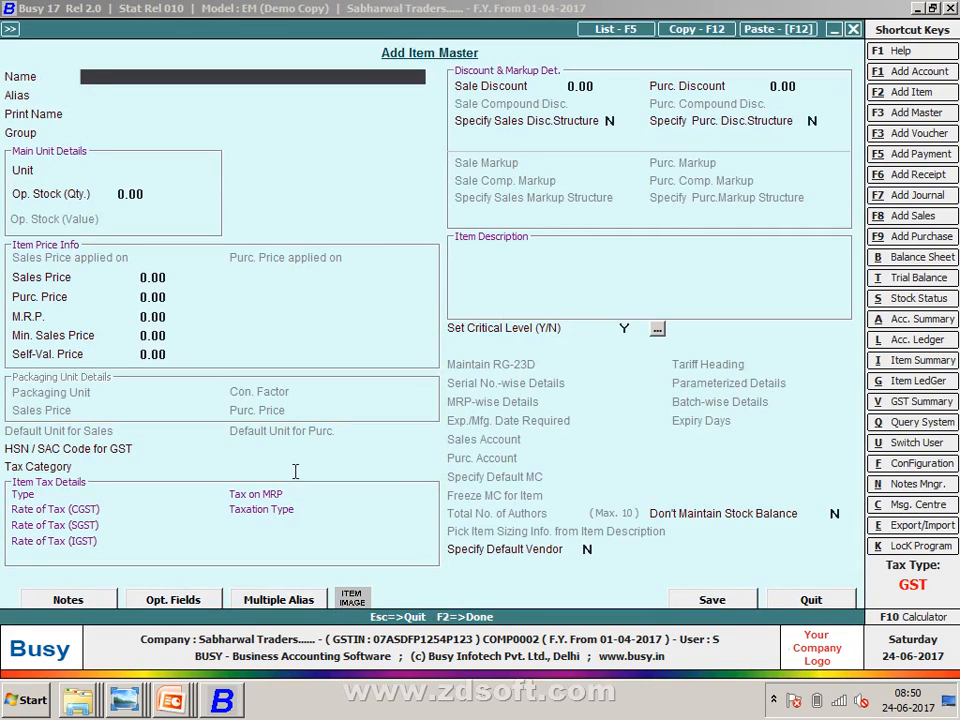
{"action": "type", "text": "SLIDER 5M"}
{"action": "key", "text": "BackSpace"}
{"action": "type", "text": "NO MONT"}
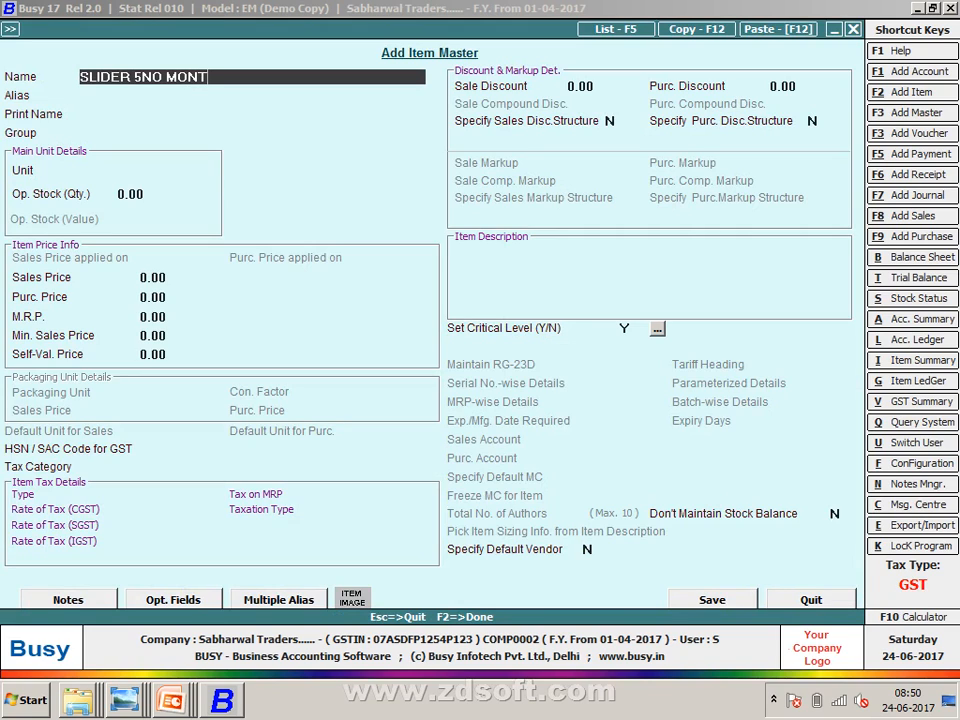
{"action": "type", "text": "ANA NIKAL"}
{"action": "key", "text": "Return"}
{"action": "key", "text": "Return"}
{"action": "key", "text": "Return"}
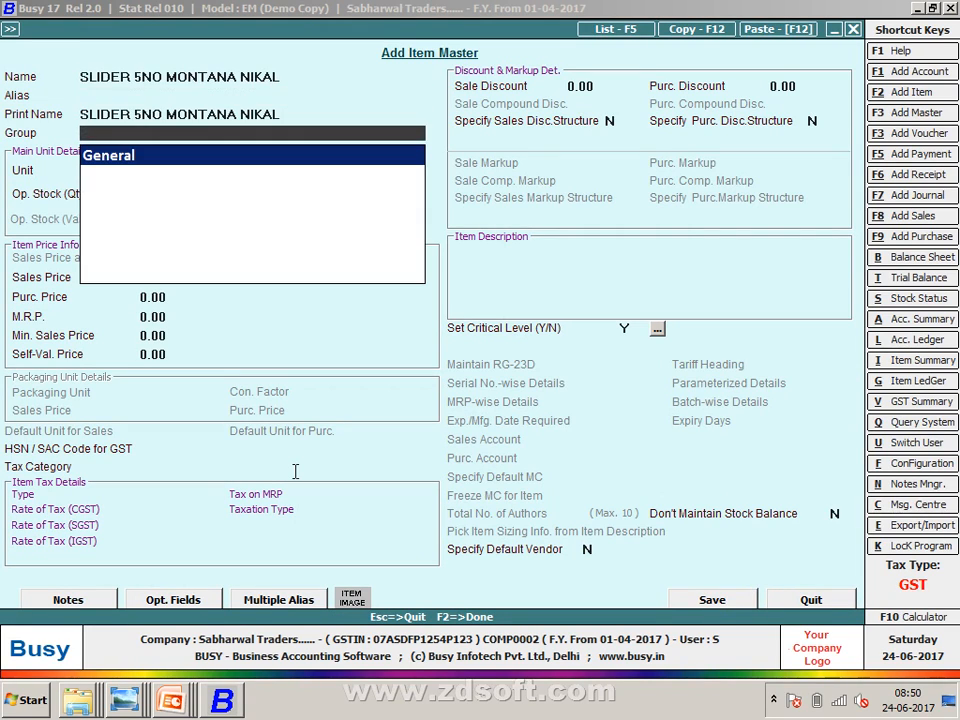
{"action": "key", "text": "Return"}
{"action": "type", "text": "p"}
- Give it unit Pcs., sale price 400, purchase price 385, HSN 96071110, GST 18%, and save
{"action": "key", "text": "Return"}
{"action": "key", "text": "Return"}
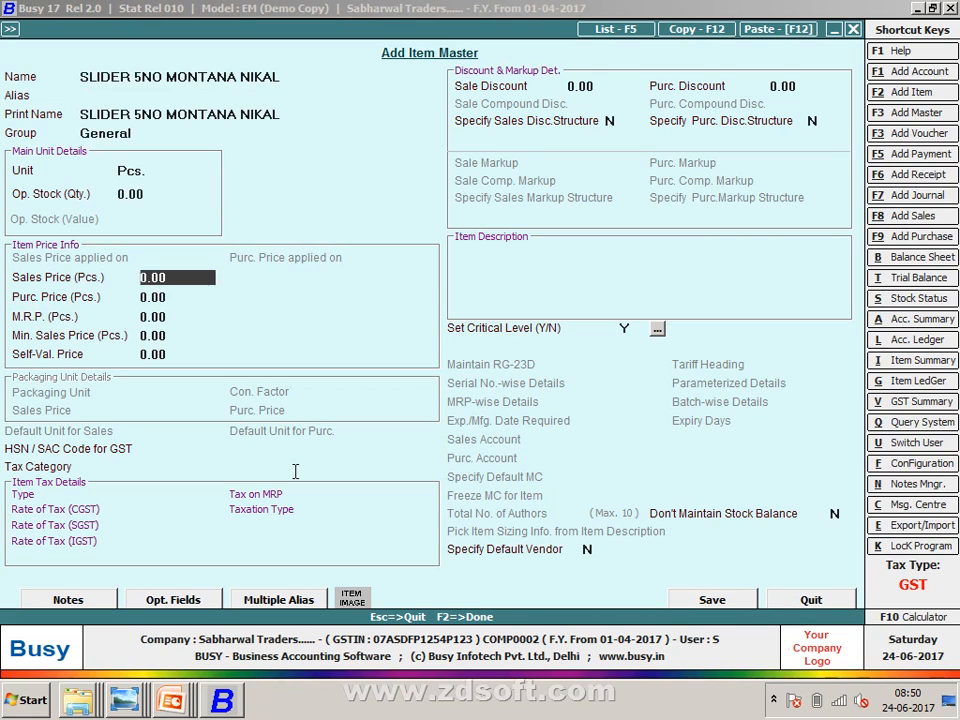
{"action": "type", "text": "400"}
{"action": "key", "text": "Return"}
{"action": "type", "text": "3"}
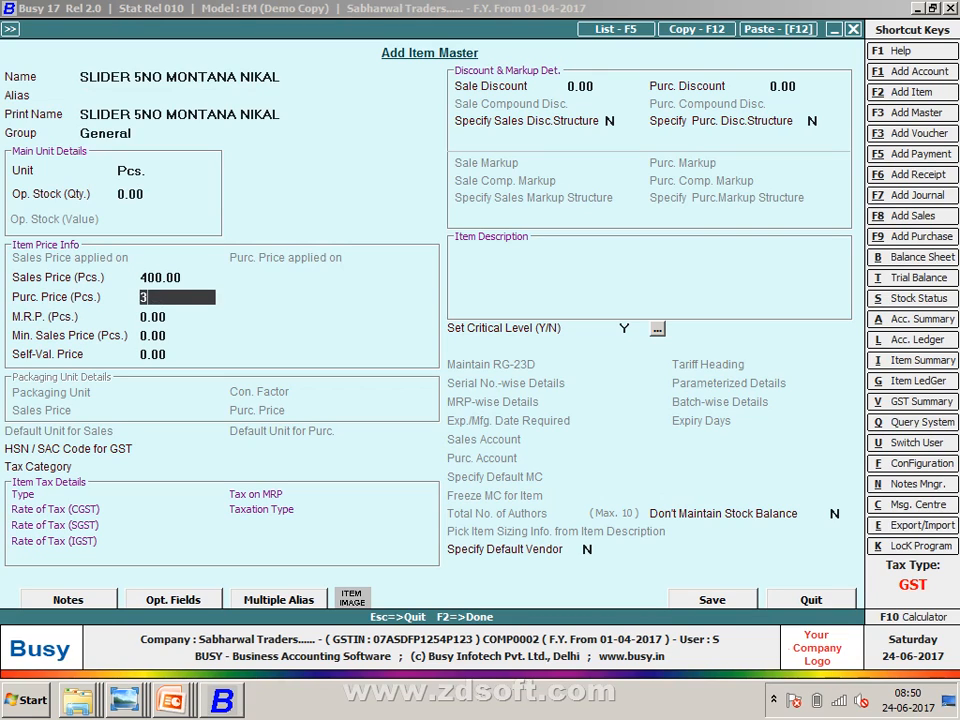
{"action": "type", "text": "85"}
{"action": "key", "text": "Return"}
{"action": "key", "text": "Return"}
{"action": "key", "text": "Return"}
{"action": "key", "text": "Return"}
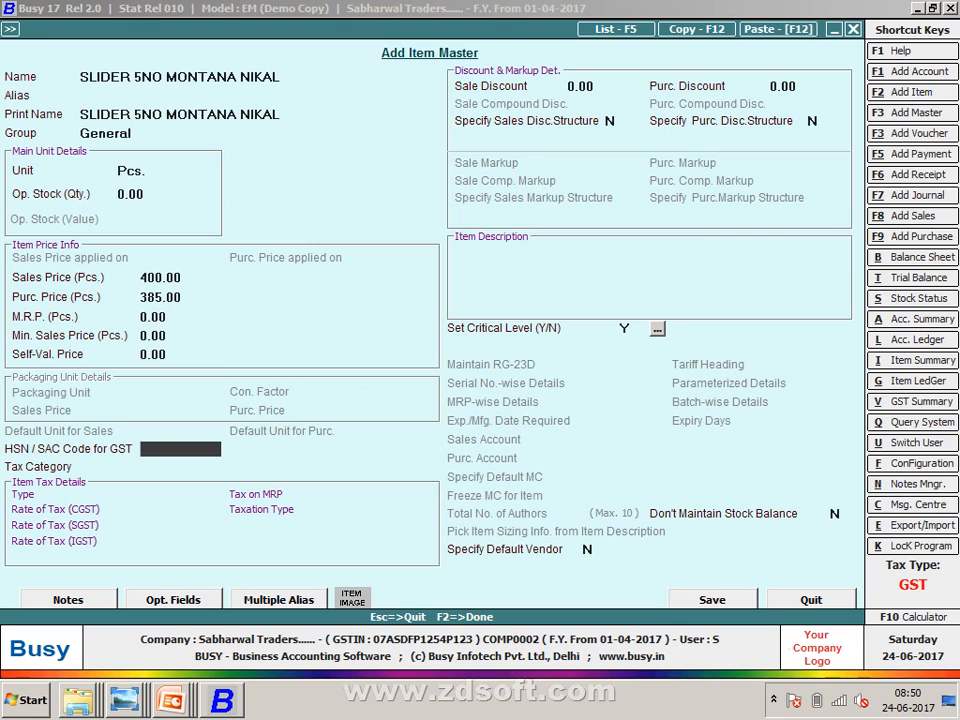
{"action": "type", "text": "96071110"}
{"action": "key", "text": "Return"}
{"action": "key", "text": "Down"}
{"action": "key", "text": "Return"}
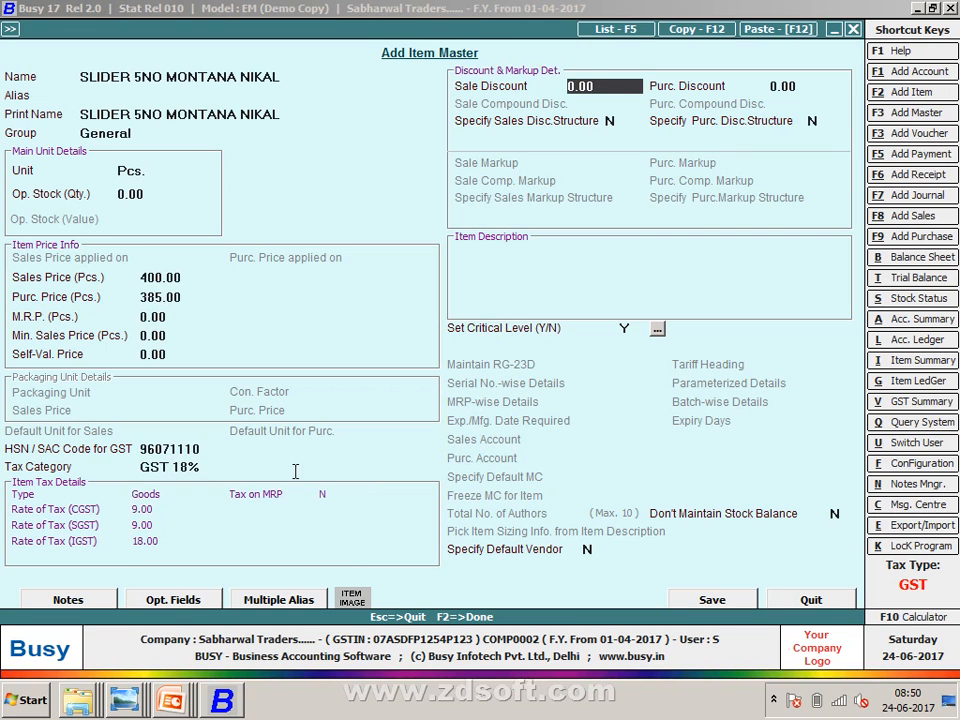
{"action": "key", "text": "F2"}
{"action": "key", "text": "Return"}
{"action": "key", "text": "alt+Tab"}
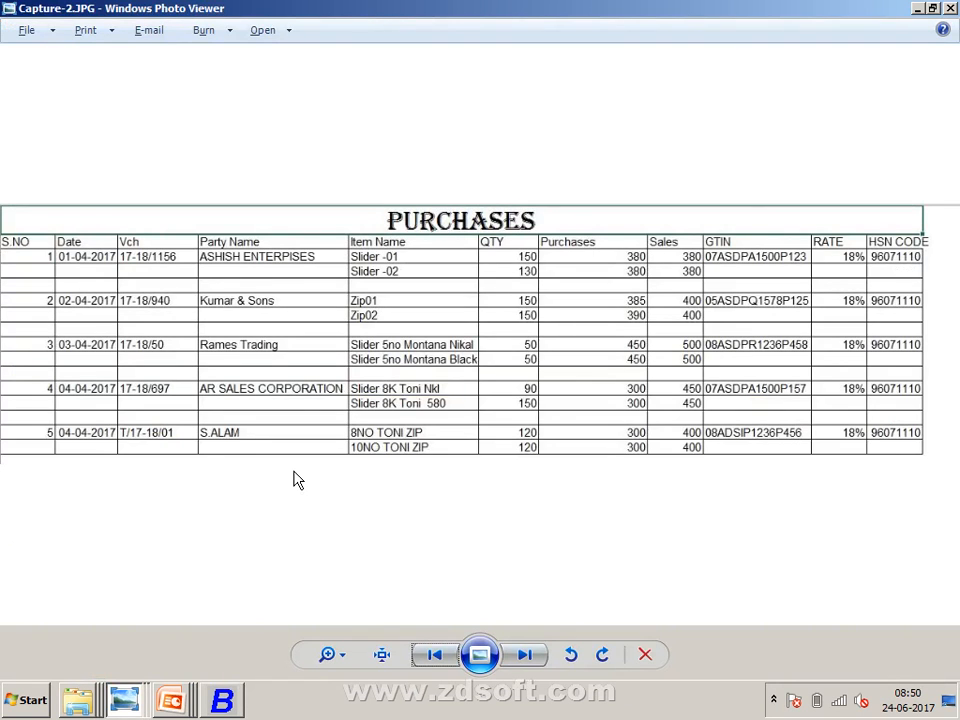
- Enter quantity 50 at 385.00 for SLIDER 5NO MONTANA NIKAL in row 1
{"action": "key", "text": "alt+Tab"}
{"action": "type", "text": "50"}
{"action": "key", "text": "Return"}
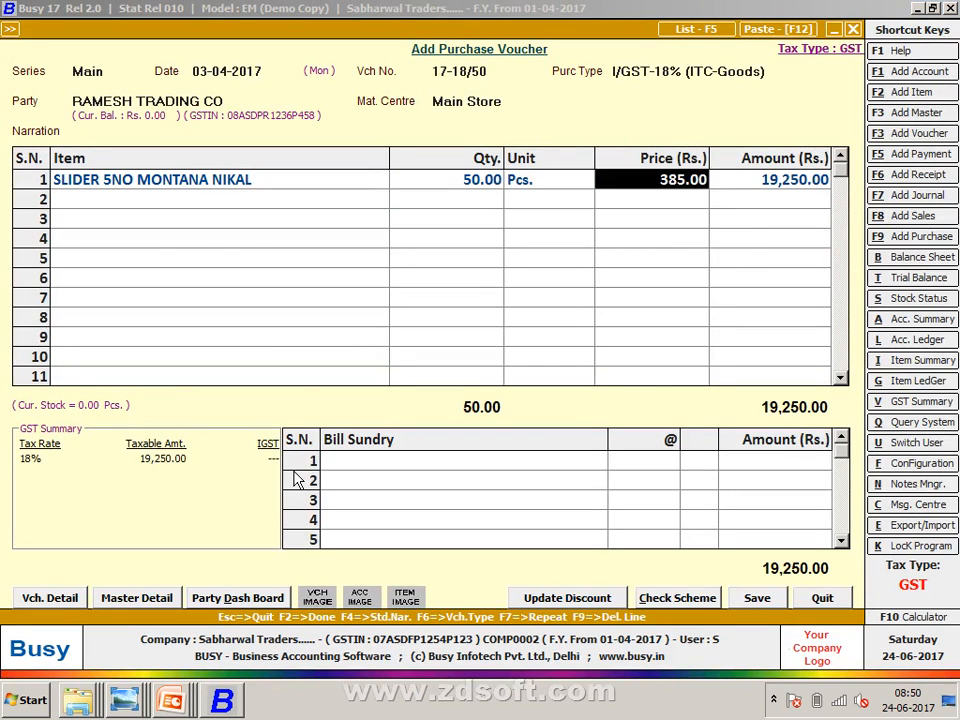
{"action": "key", "text": "Return"}
{"action": "key", "text": "Return"}
- Put SLIDER 5NO MONTANA NIKAL in row 2 and open its item master for editing
{"action": "key", "text": "alt+Tab"}
{"action": "key", "text": "alt+Tab"}
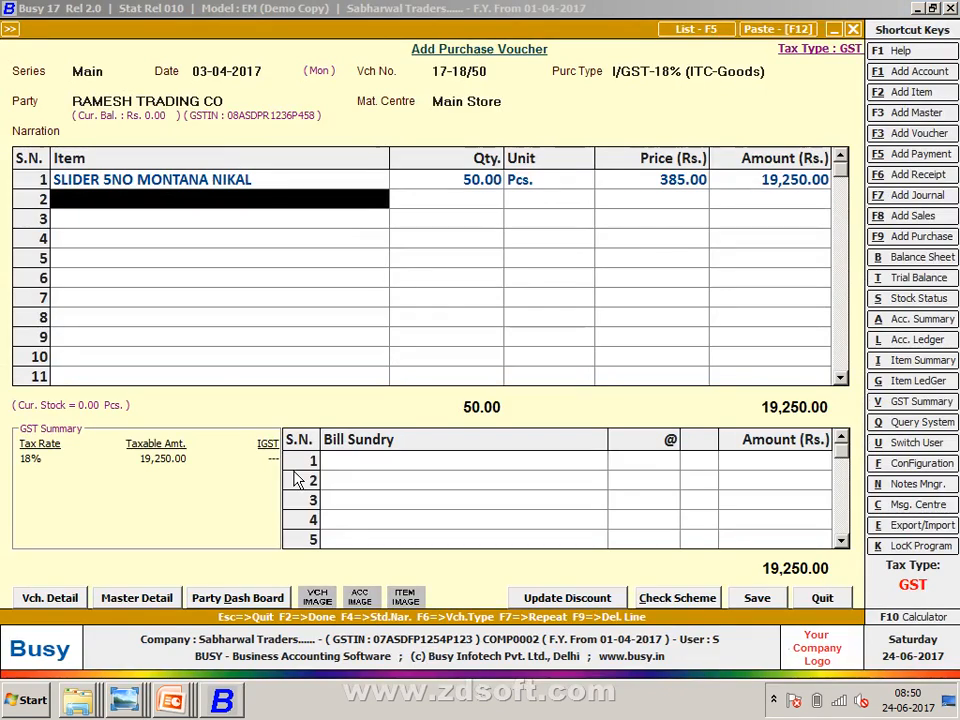
{"action": "key", "text": "alt+Tab"}
{"action": "key", "text": "alt+Tab"}
{"action": "key", "text": "F3"}
{"action": "key", "text": "Escape"}
{"action": "key", "text": "alt+Tab"}
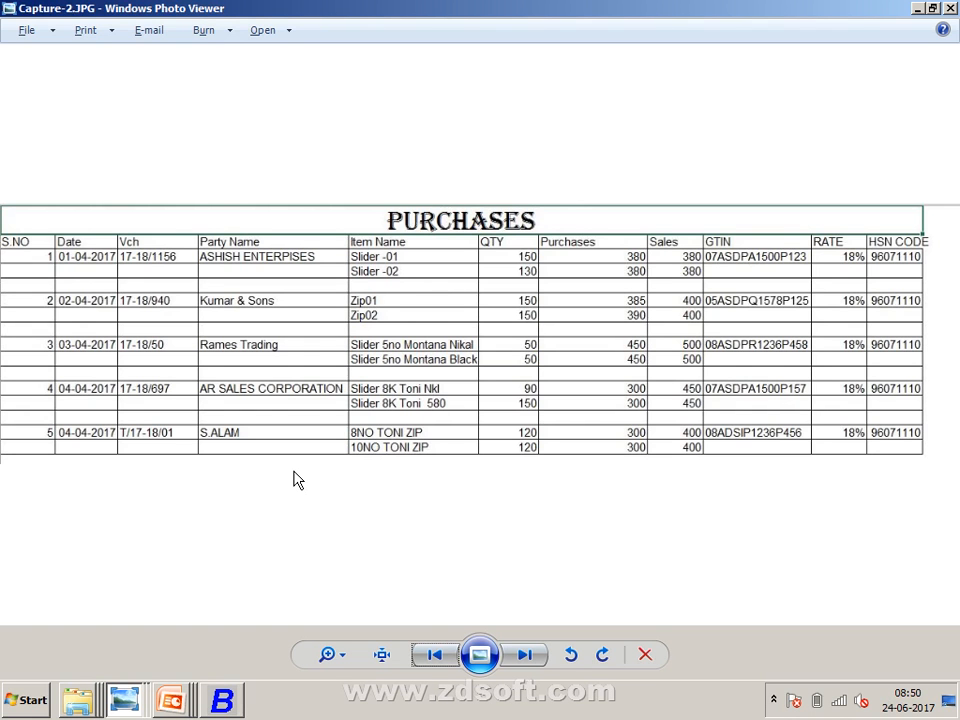
{"action": "key", "text": "alt+Tab"}
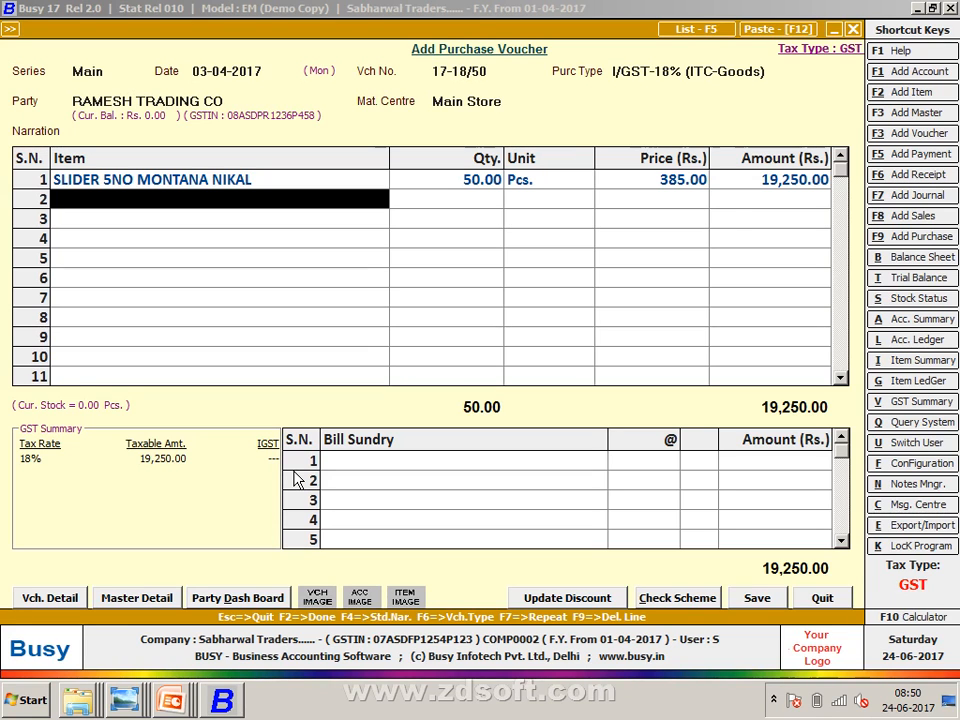
{"action": "type", "text": "s"}
{"action": "key", "text": "Return"}
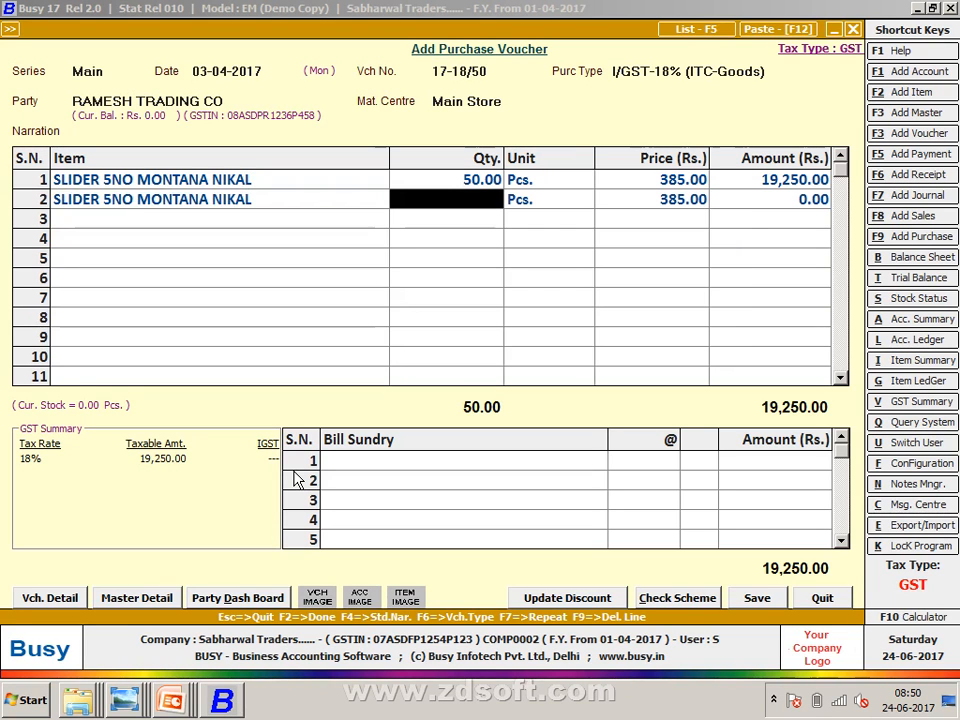
{"action": "key", "text": "alt+m"}
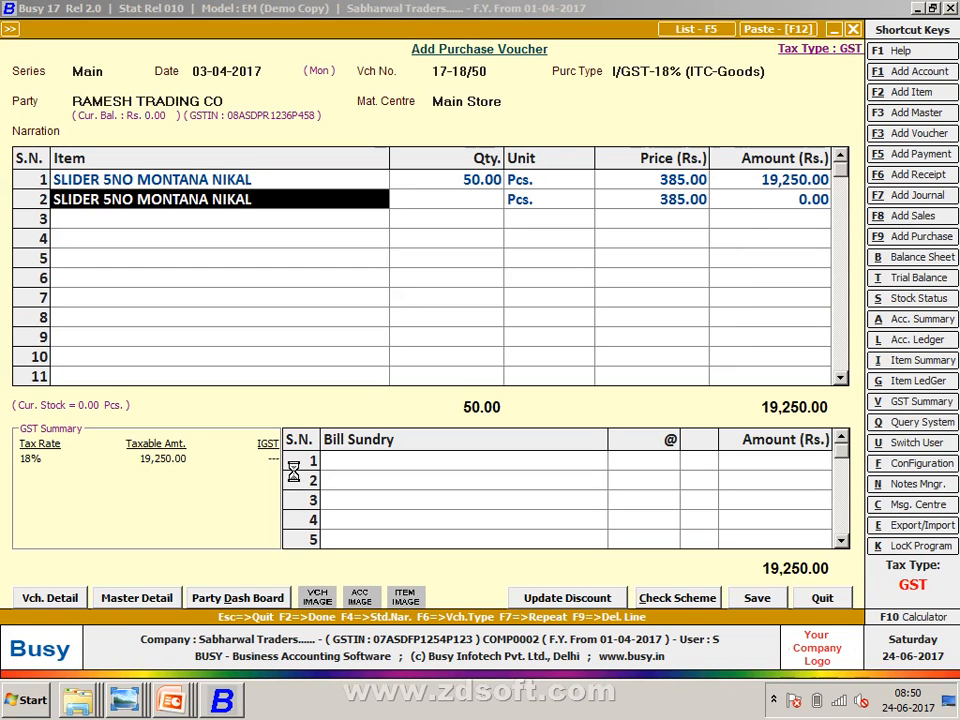
- Duplicate the NIKAL item as SLIDER 5NO MONTANA BLACK and save the new master
{"action": "key", "text": "F12"}
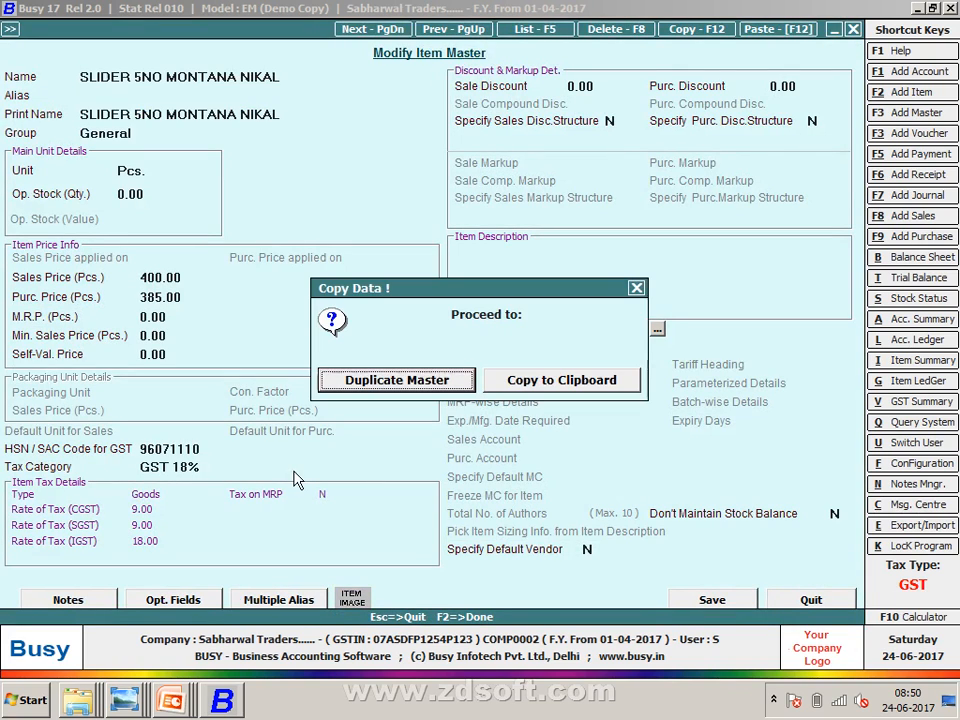
{"action": "key", "text": "Escape"}
{"action": "key", "text": "Right"}
{"action": "key", "text": "Right"}
{"action": "key", "text": "Right"}
{"action": "key", "text": "Right"}
{"action": "key", "text": "Right"}
{"action": "key", "text": "Right"}
{"action": "key", "text": "Right"}
{"action": "key", "text": "Right"}
{"action": "key", "text": "Right"}
{"action": "key", "text": "Right"}
{"action": "key", "text": "Right"}
{"action": "key", "text": "Right"}
{"action": "key", "text": "Right"}
{"action": "key", "text": "Right"}
{"action": "key", "text": "Right"}
{"action": "key", "text": "Right"}
{"action": "key", "text": "Right"}
{"action": "key", "text": "Right"}
{"action": "key", "text": "Right"}
{"action": "key", "text": "Right"}
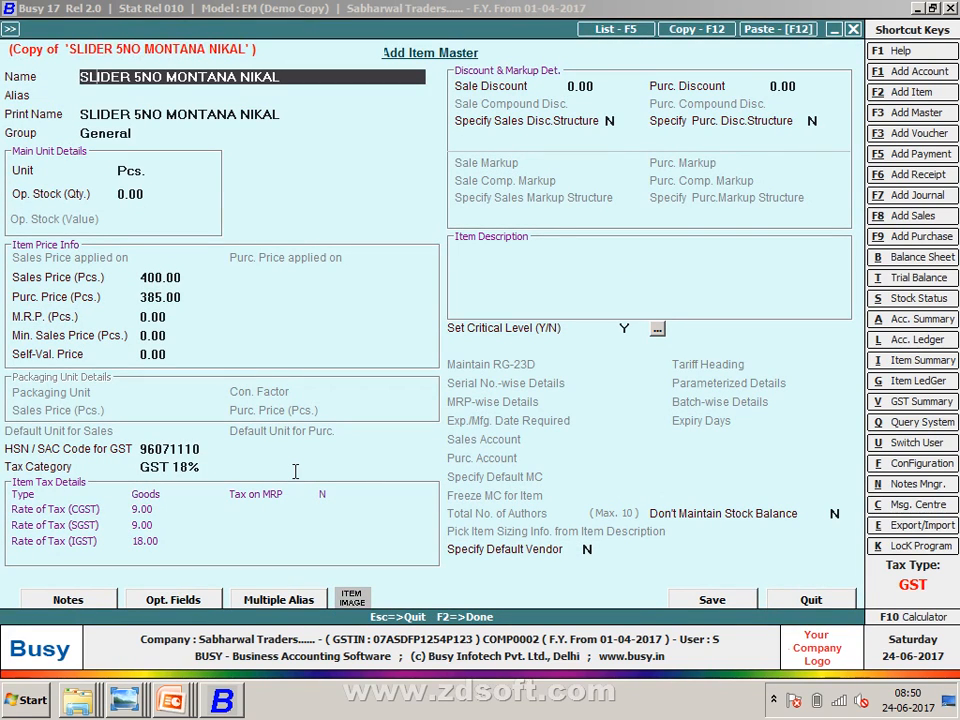
{"action": "key", "text": "BackSpace"}
{"action": "key", "text": "BackSpace"}
{"action": "key", "text": "BackSpace"}
{"action": "key", "text": "BackSpace"}
{"action": "key", "text": "BackSpace"}
{"action": "type", "text": "BLACK"}
{"action": "key", "text": "Return"}
{"action": "key", "text": "Return"}
{"action": "key", "text": "Return"}
{"action": "key", "text": "Return"}
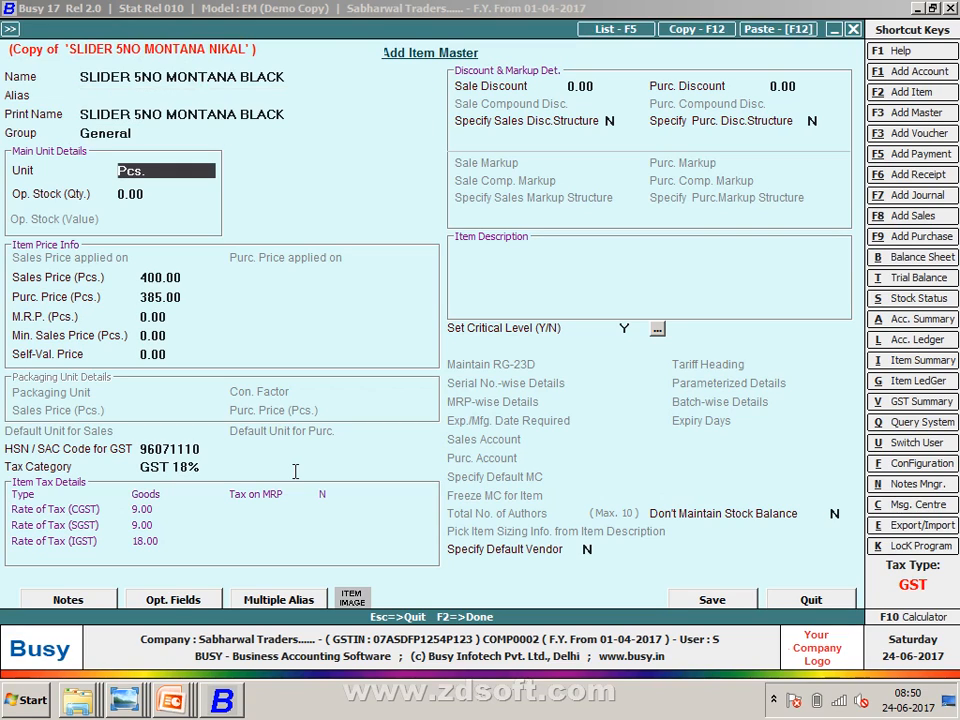
{"action": "key", "text": "F2"}
{"action": "key", "text": "Return"}
{"action": "key", "text": "Escape"}
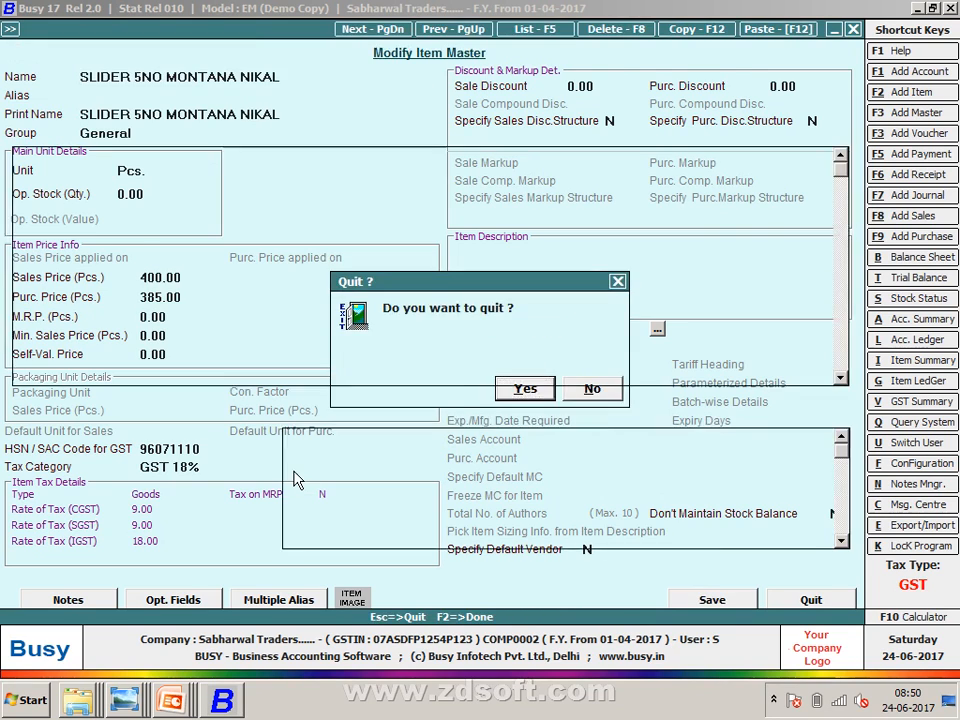
{"action": "key", "text": "Return"}
- Fill row 2 with 50 SLIDER 5NO MONTANA BLACK and add IGST 18% as a bill sundry
{"action": "type", "text": "s"}
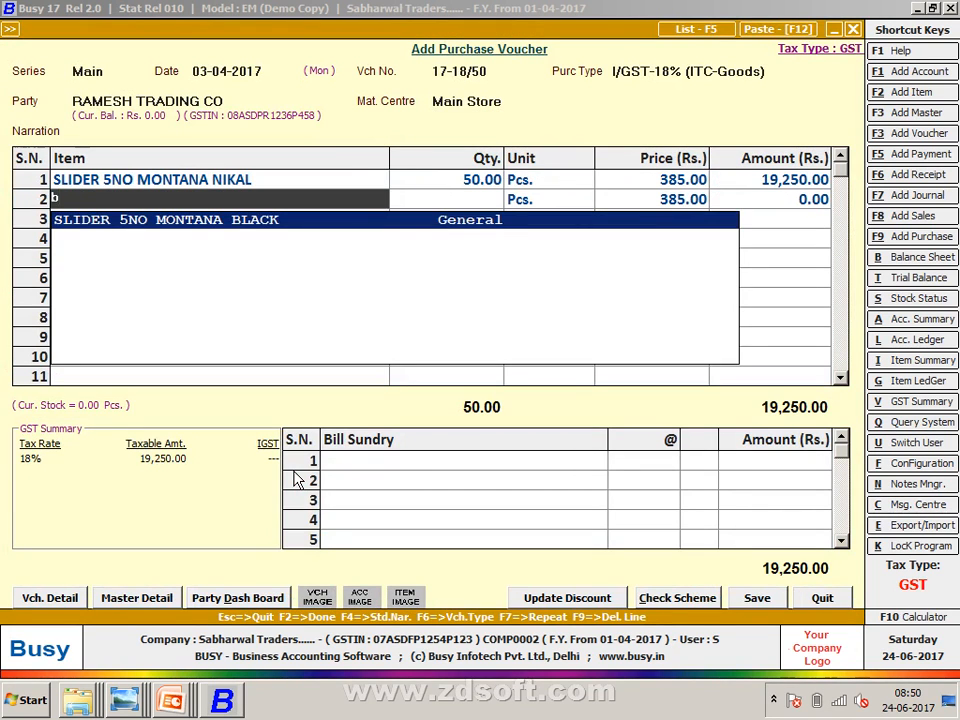
{"action": "key", "text": "Return"}
{"action": "type", "text": "50"}
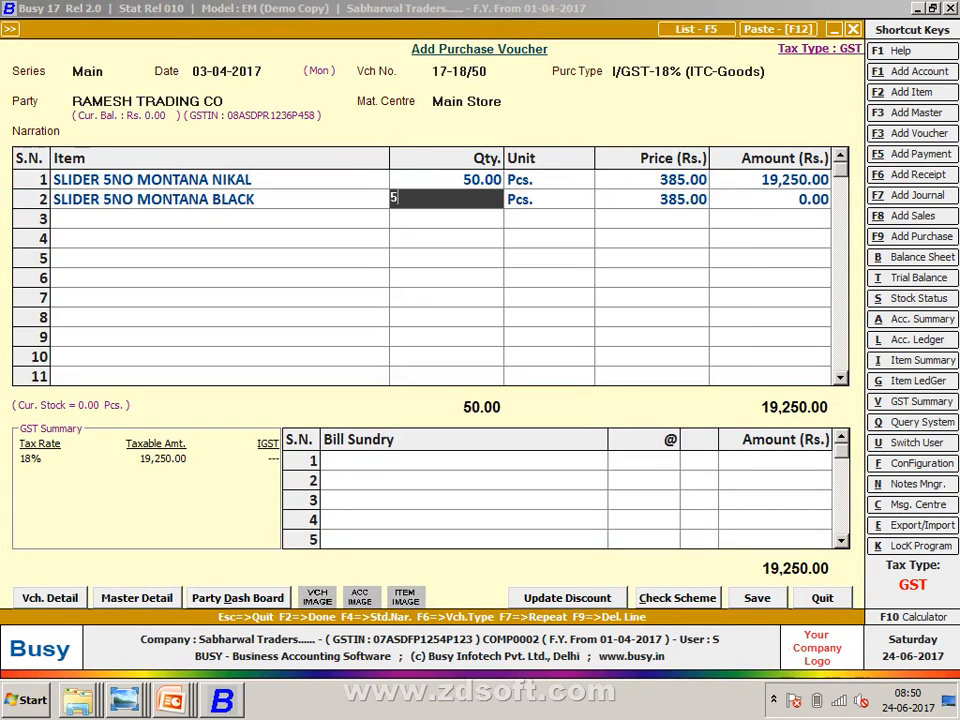
{"action": "key", "text": "Return"}
{"action": "key", "text": "Tab"}
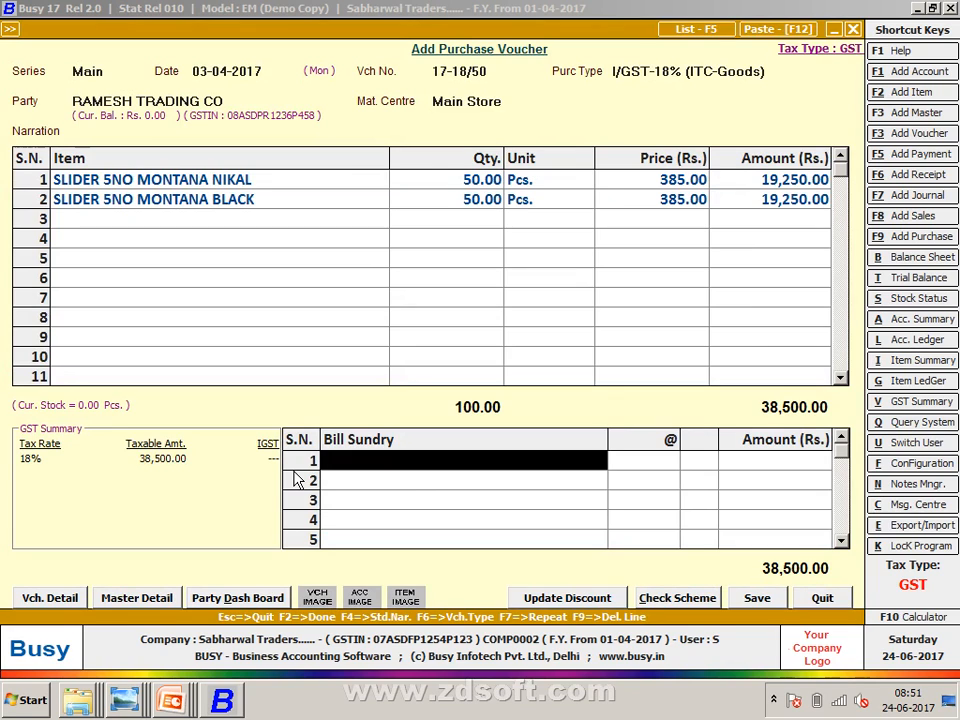
{"action": "type", "text": "i"}
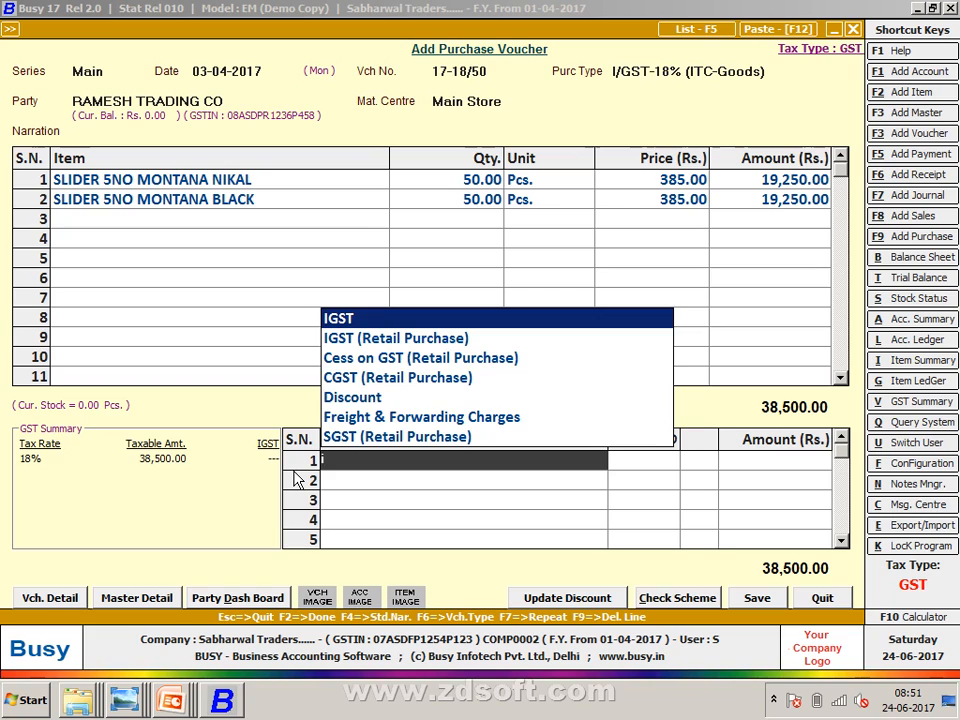
{"action": "key", "text": "Return"}
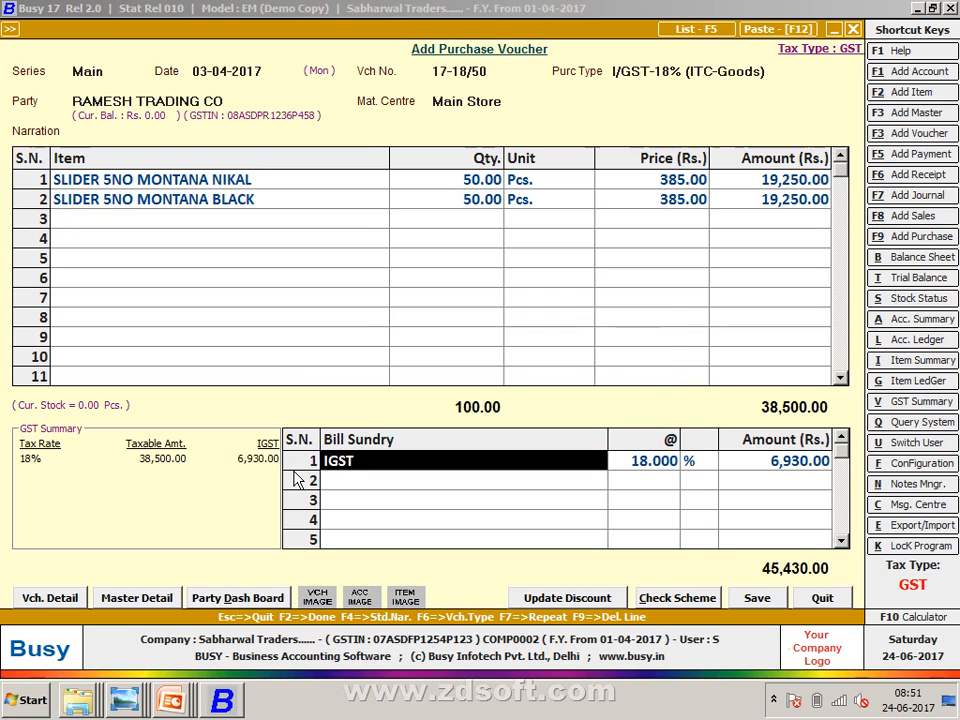
{"action": "key", "text": "shift+Tab"}
- Enter purchase bill number 17-18/50 and save the voucher
{"action": "key", "text": "F2"}
{"action": "type", "text": "17-18"}
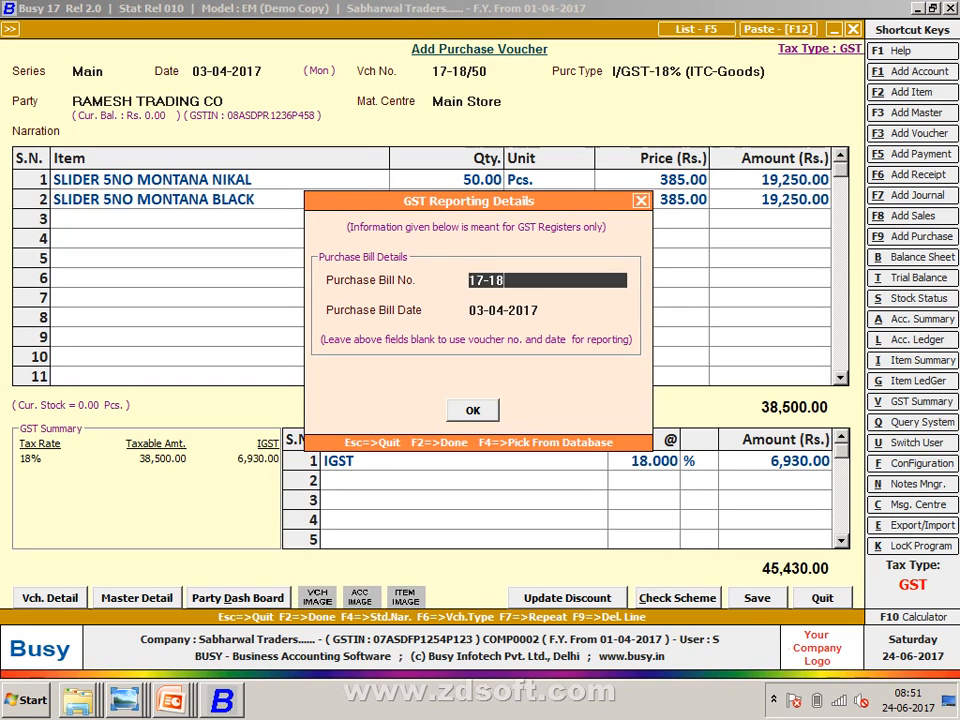
{"action": "type", "text": "/"}
{"action": "key", "text": "Escape"}
{"action": "key", "text": "Escape"}
{"action": "key", "text": "Escape"}
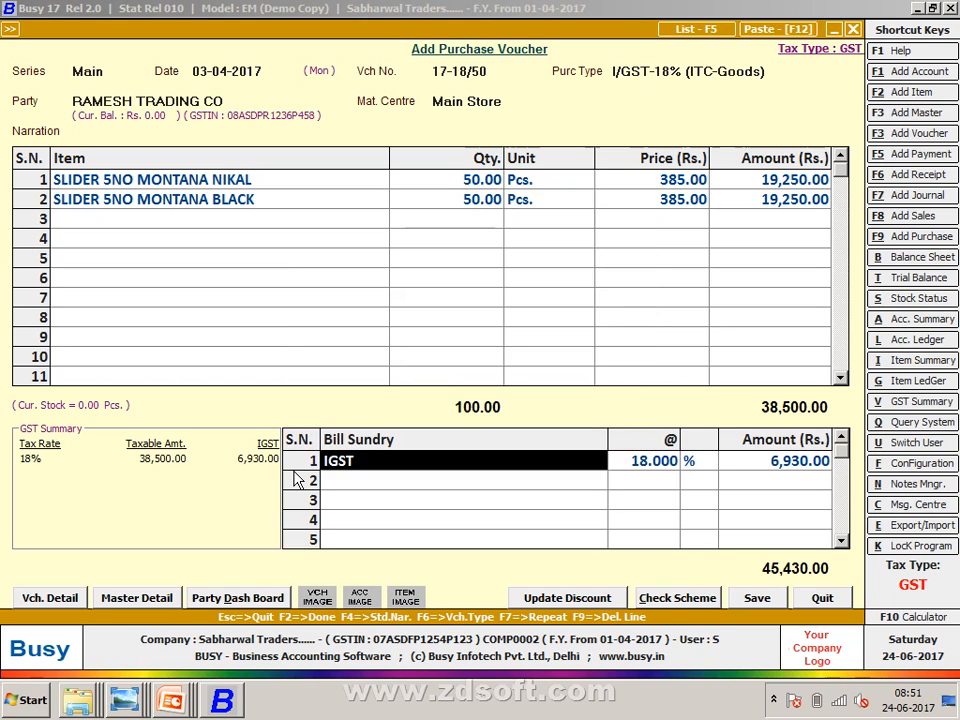
{"action": "key", "text": "Return"}
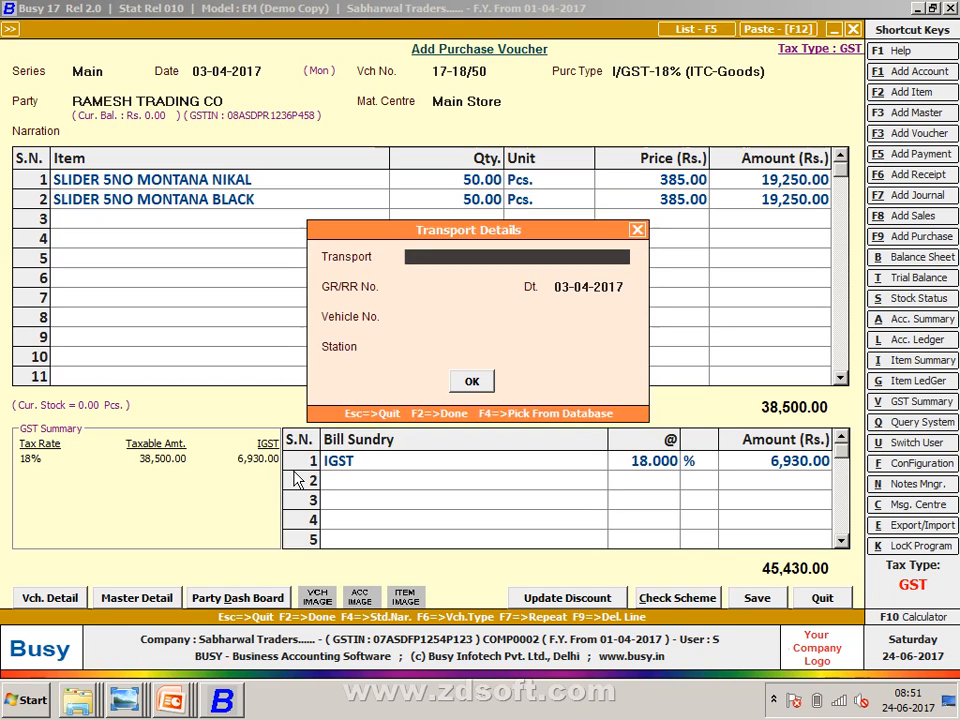
{"action": "key", "text": "Return"}
{"action": "key", "text": "Return"}
{"action": "key", "text": "Return"}
{"action": "key", "text": "Return"}
{"action": "key", "text": "Return"}
{"action": "key", "text": "Return"}
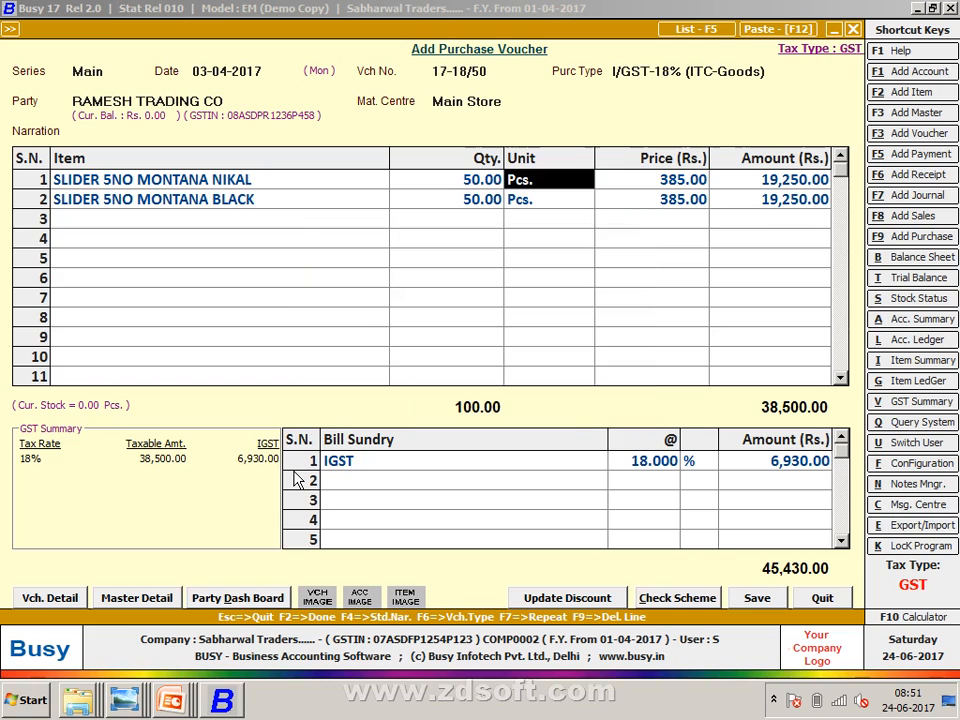
{"action": "key", "text": "Return"}
{"action": "key", "text": "Return"}
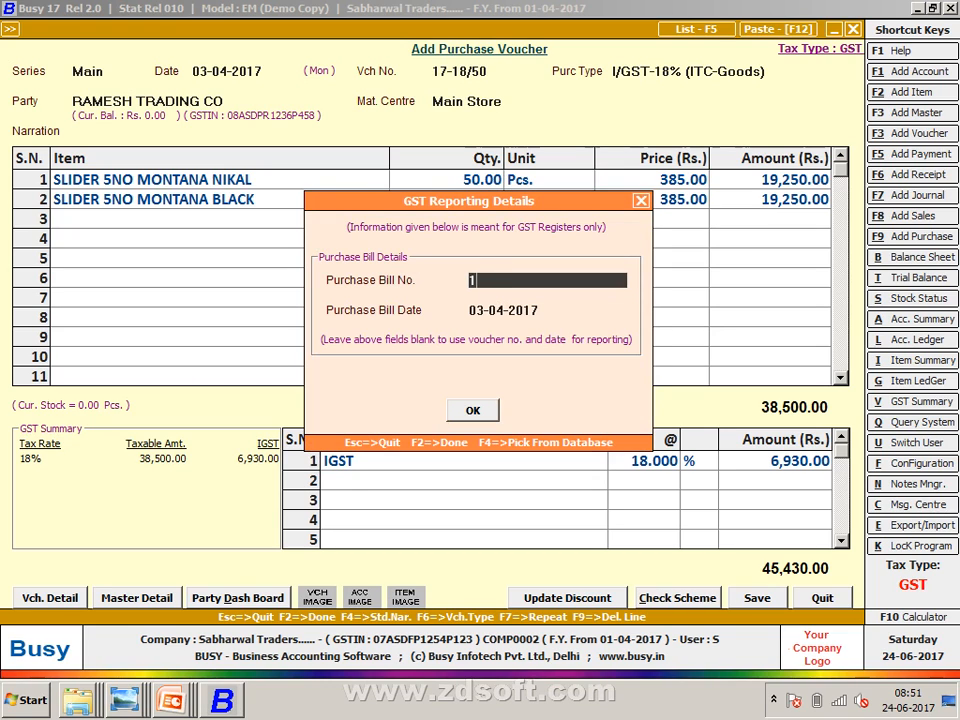
{"action": "type", "text": "17-18/50"}
{"action": "key", "text": "Return"}
{"action": "key", "text": "Return"}
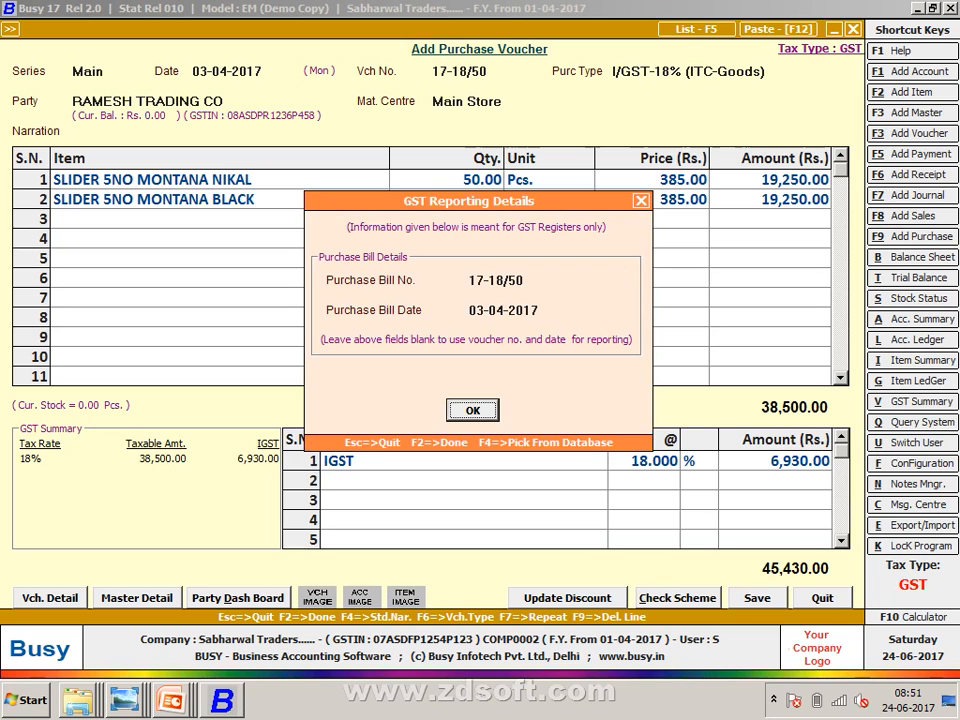
{"action": "key", "text": "Return"}
{"action": "key", "text": "Return"}
{"action": "key", "text": "Return"}
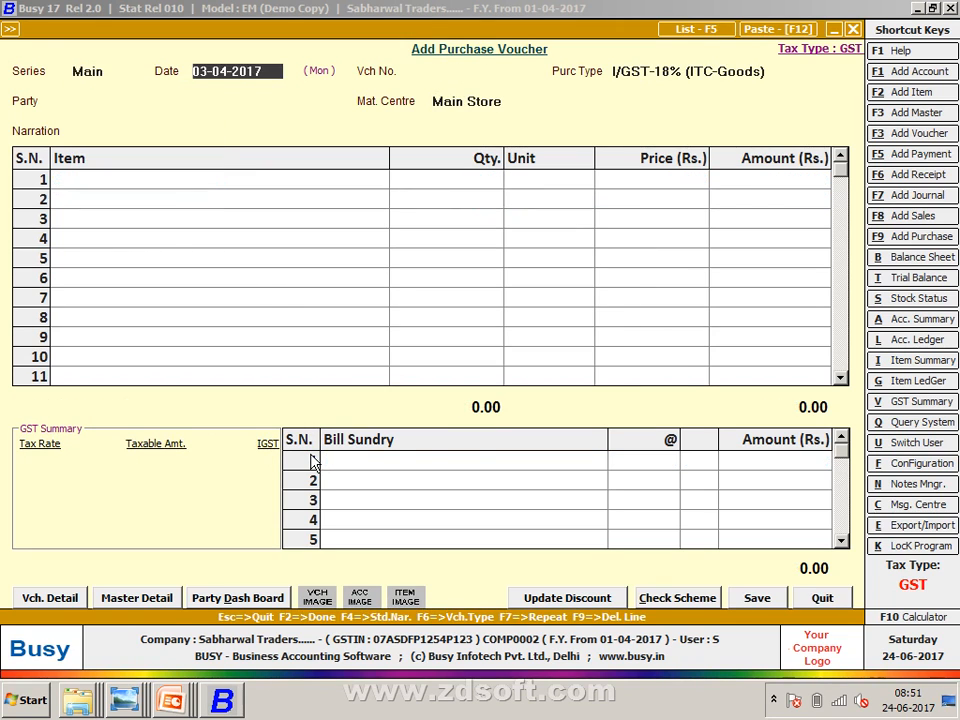
- Date the new voucher 04-04-2017 and number it 17-18/697, following the purchases sheet
{"action": "key", "text": "alt+Tab"}
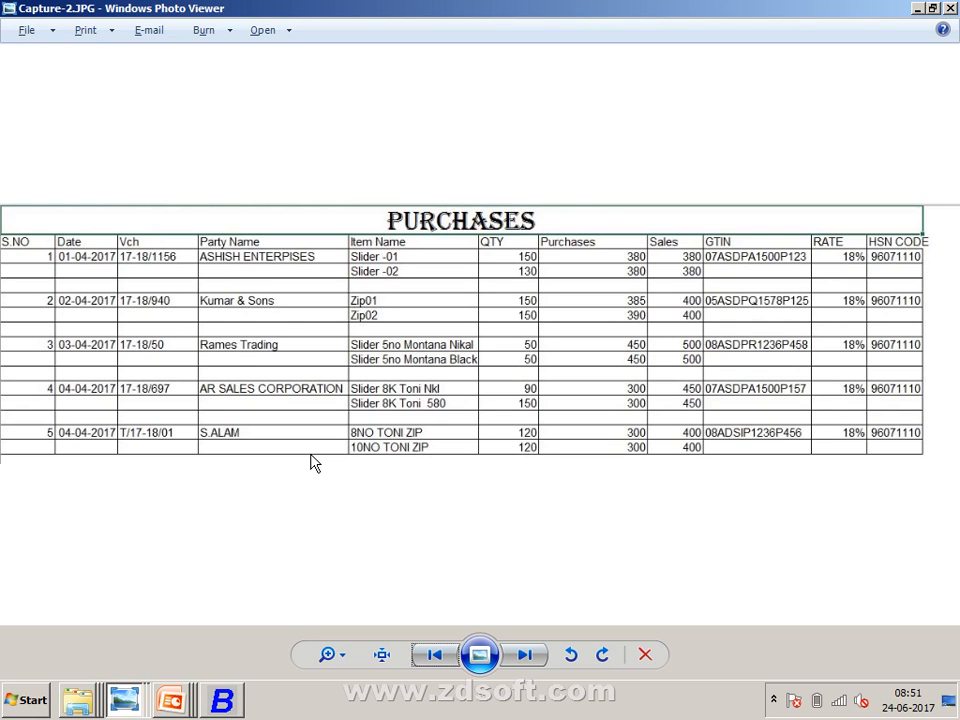
{"action": "key", "text": "alt+Tab"}
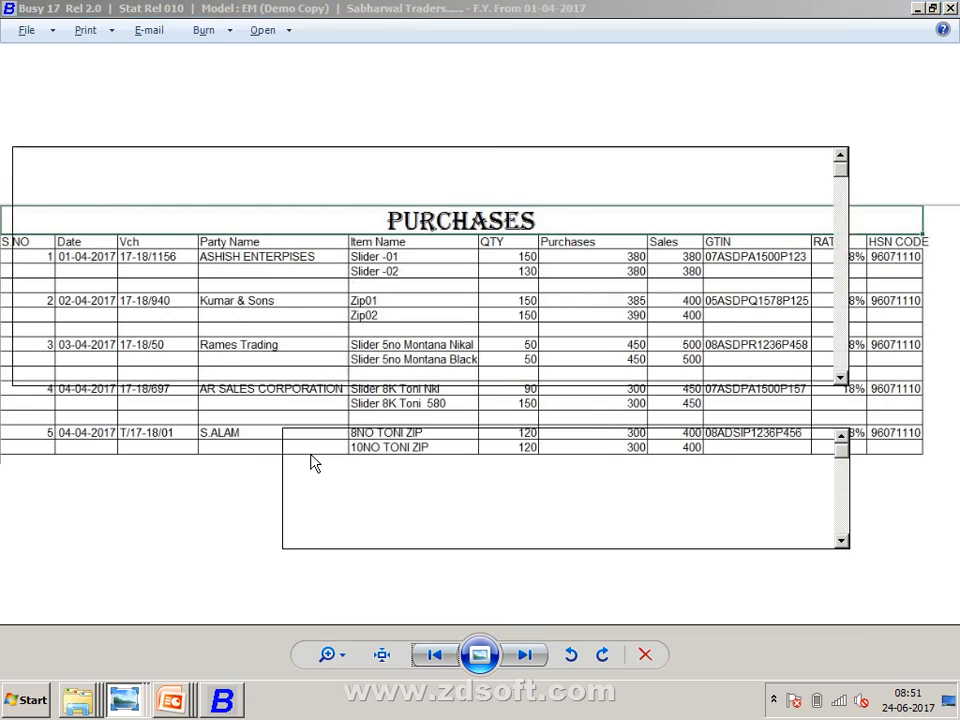
{"action": "key", "text": "alt+Tab"}
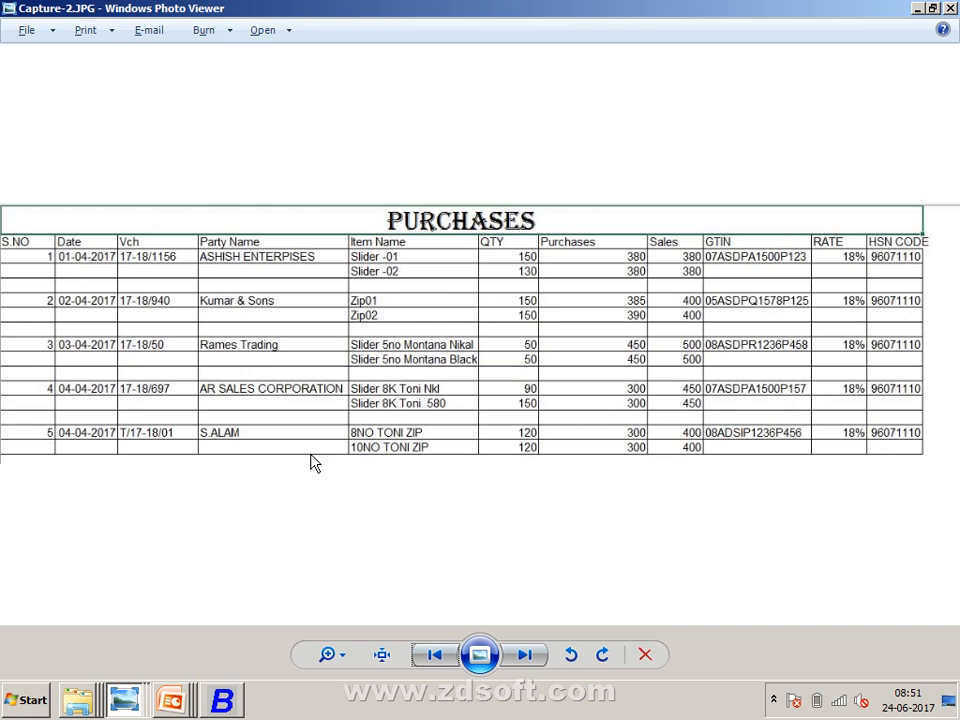
{"action": "key", "text": "alt+Tab"}
{"action": "key", "text": "alt+Tab"}
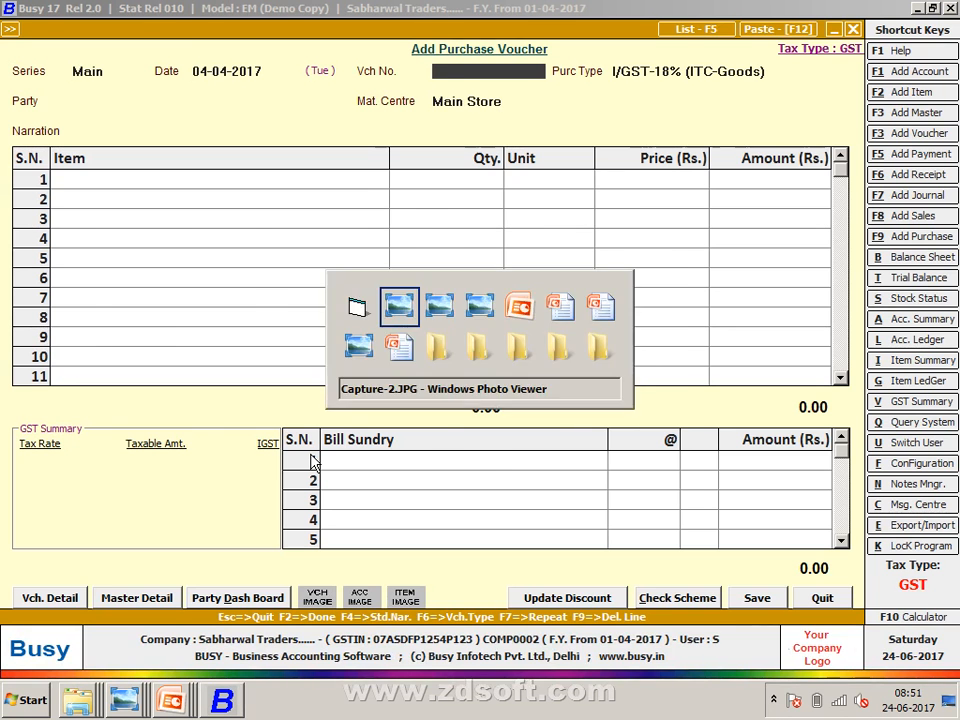
{"action": "key", "text": "alt+Tab"}
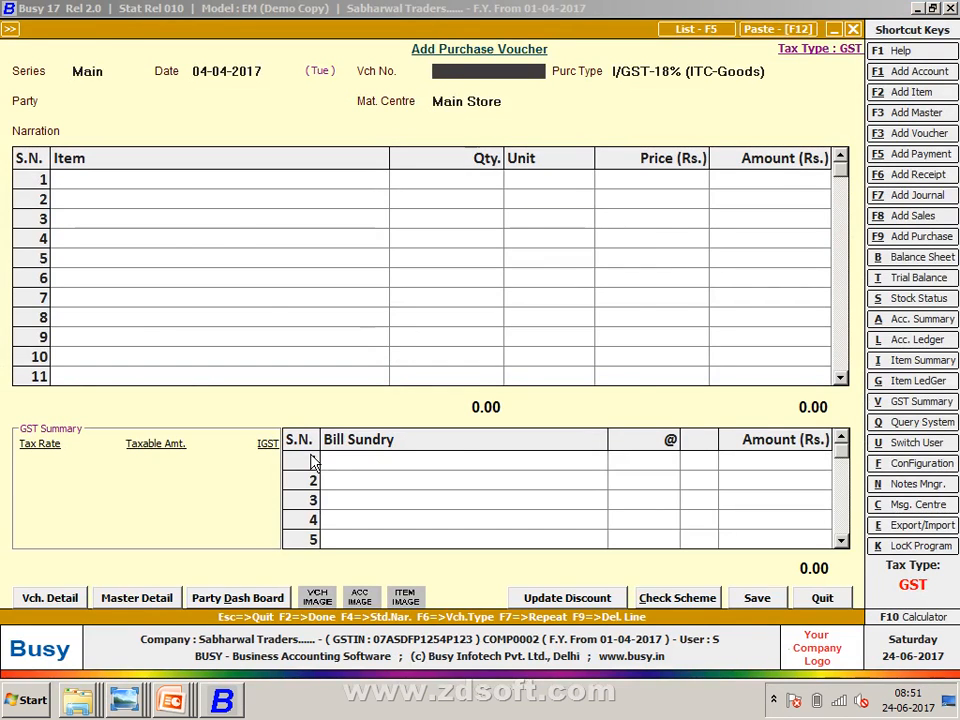
{"action": "key", "text": "alt+Tab"}
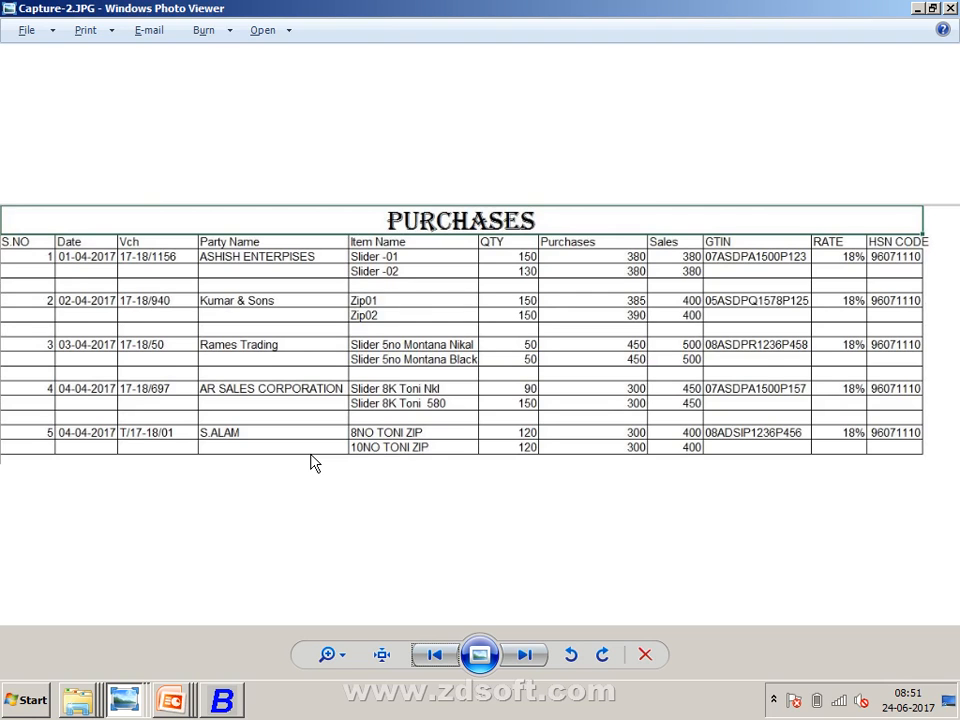
{"action": "key", "text": "alt+Tab"}
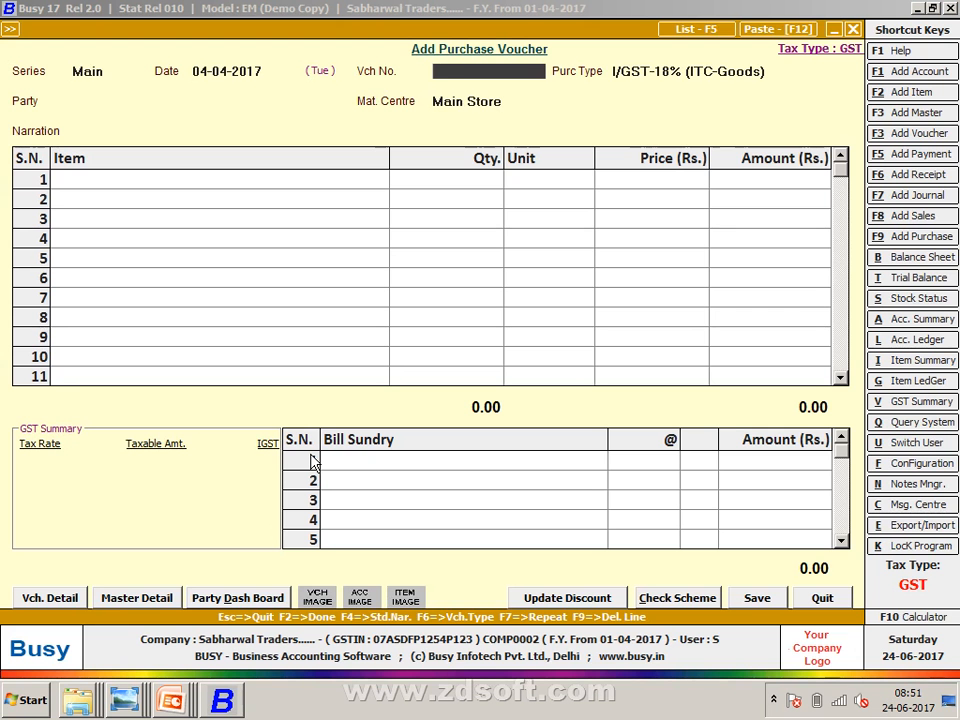
{"action": "key", "text": "alt+Tab"}
{"action": "key", "text": "alt+Tab"}
{"action": "type", "text": "18/697"}
{"action": "key", "text": "Return"}
- Choose purchase type L/GST-18% (ITC-Goods) and begin a new party account
{"action": "key", "text": "alt+Tab"}
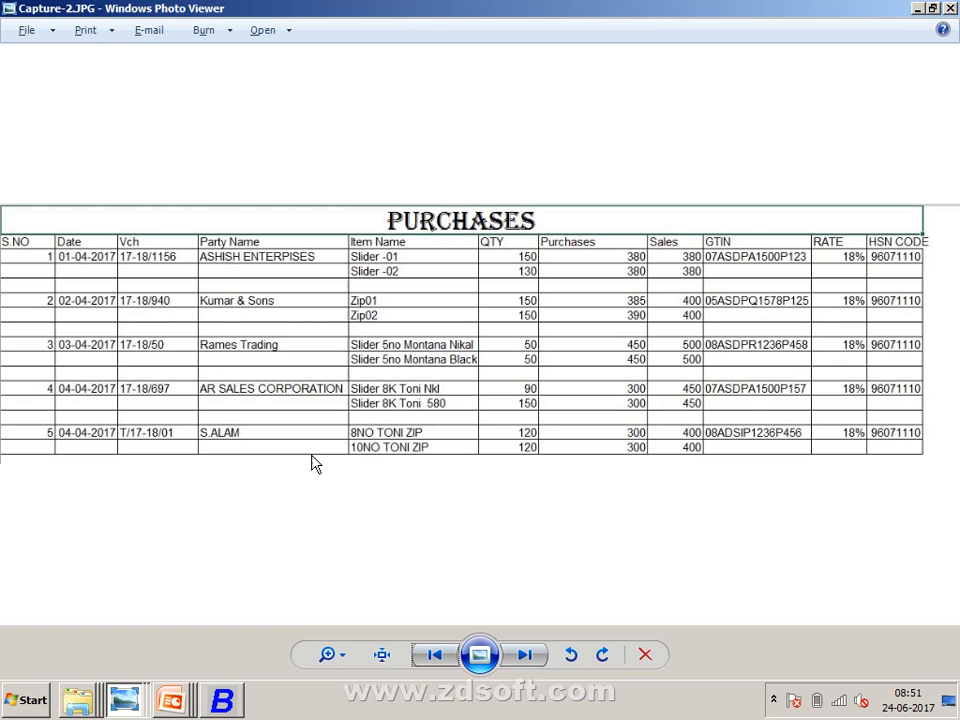
{"action": "key", "text": "alt+Tab"}
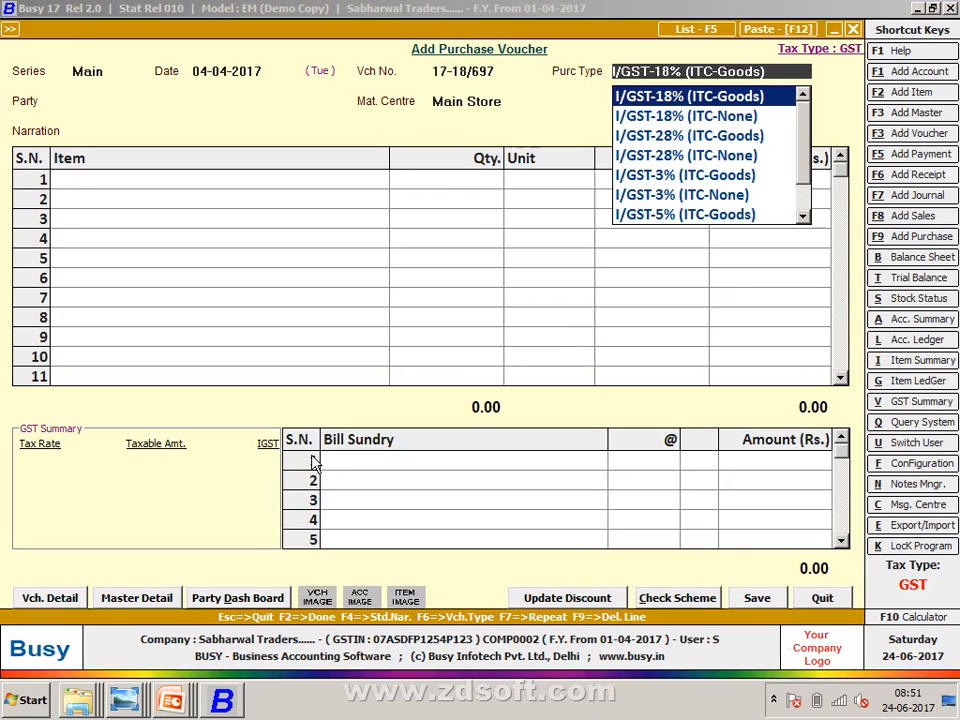
{"action": "type", "text": "L"}
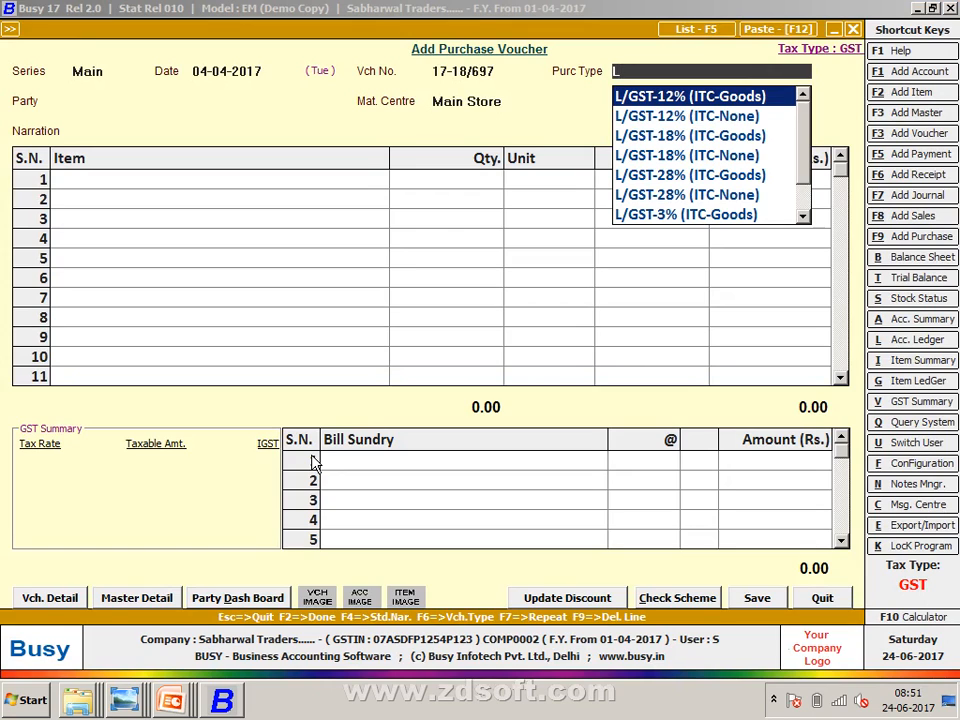
{"action": "key", "text": "Down"}
{"action": "key", "text": "Down"}
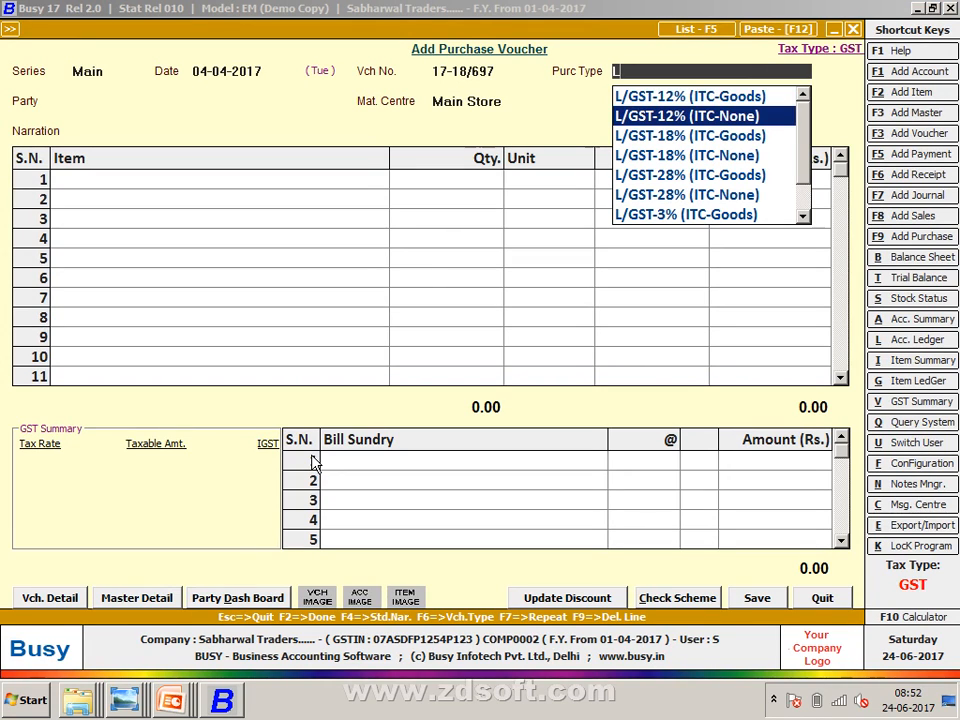
{"action": "key", "text": "Return"}
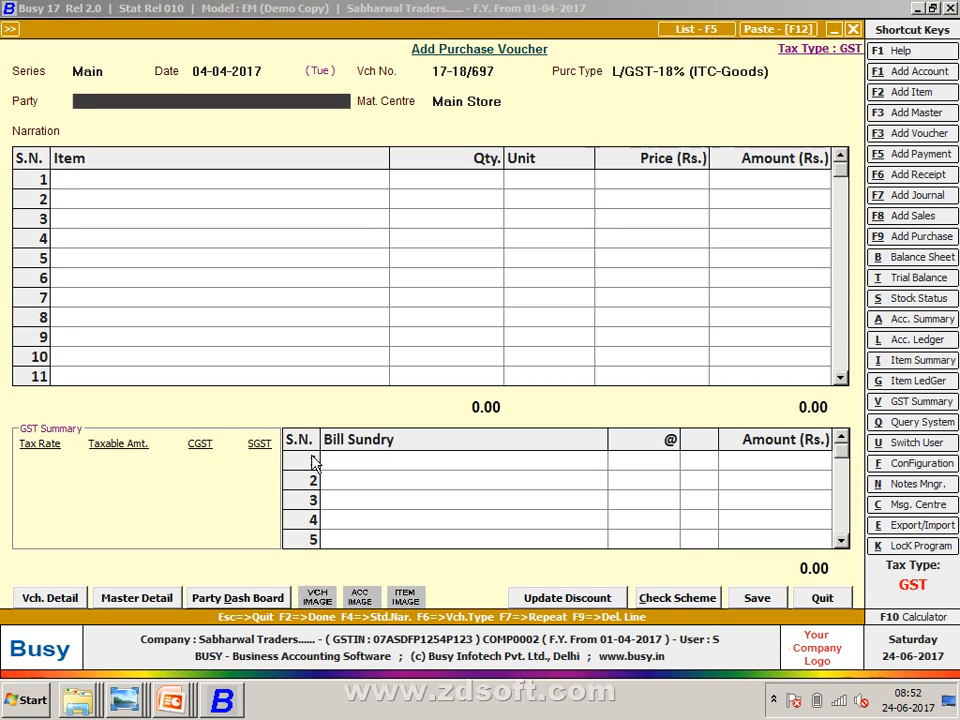
{"action": "key", "text": "F3"}
- Create account AR SALES CORPORATION under Sundry Creditors with bill-by-bill balancing set to N
{"action": "type", "text": "AR SALES"}
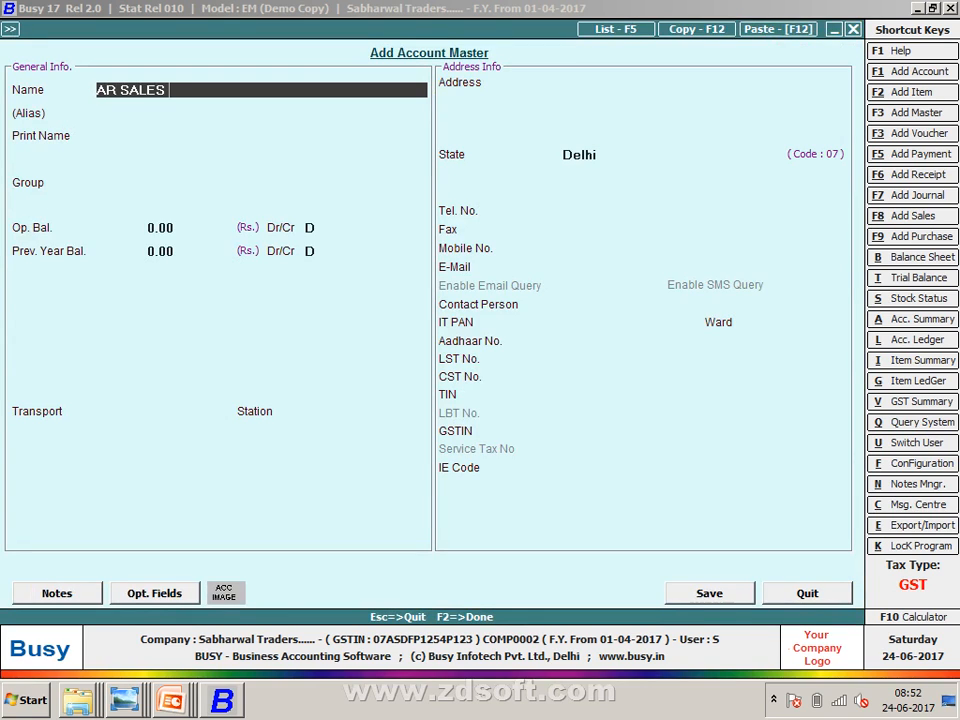
{"action": "type", "text": " CORPORATION"}
{"action": "key", "text": "Return"}
{"action": "key", "text": "Return"}
{"action": "key", "text": "Return"}
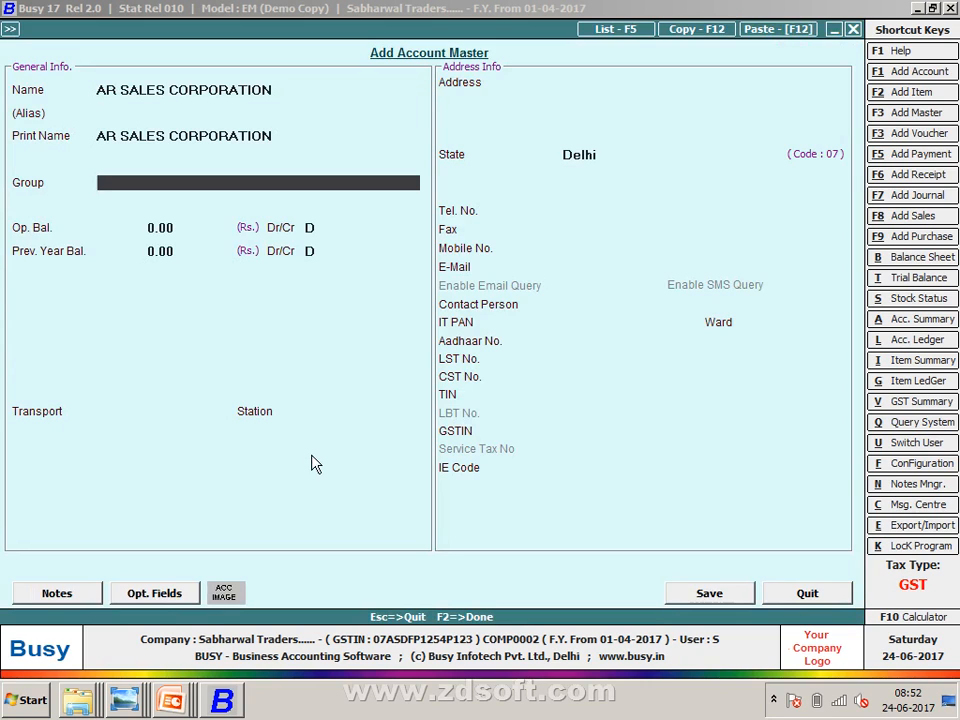
{"action": "type", "text": "SUN"}
{"action": "key", "text": "Return"}
{"action": "key", "text": "Return"}
{"action": "key", "text": "Return"}
{"action": "key", "text": "Return"}
{"action": "key", "text": "Return"}
{"action": "key", "text": "Return"}
{"action": "key", "text": "Return"}
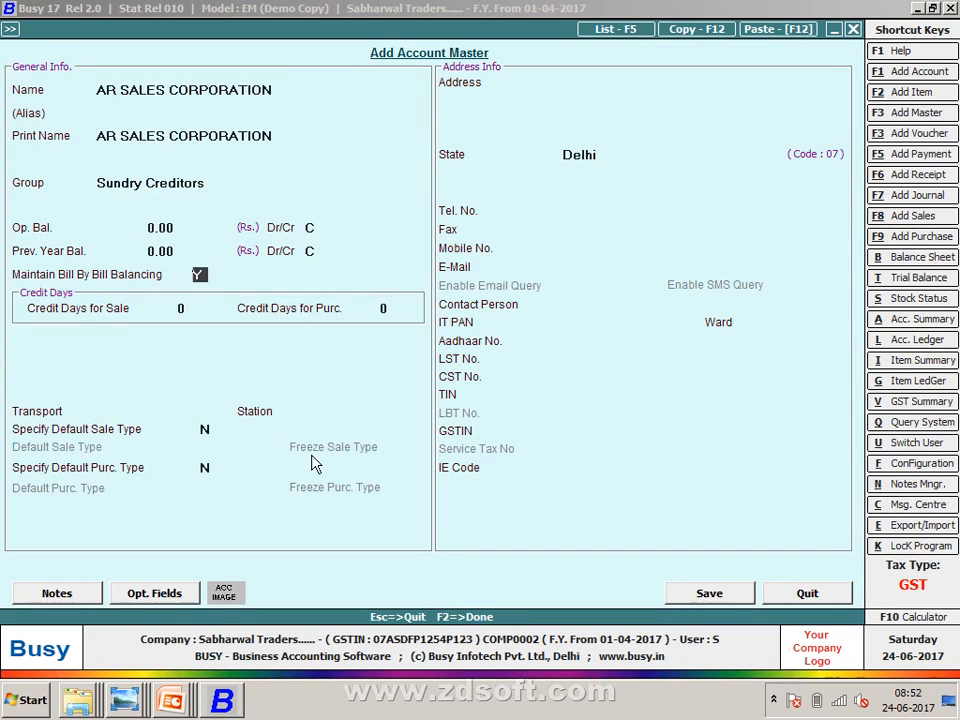
{"action": "key", "text": "Return"}
{"action": "key", "text": "Return"}
{"action": "key", "text": "Return"}
{"action": "key", "text": "Up"}
{"action": "key", "text": "Up"}
{"action": "key", "text": "Up"}
{"action": "key", "text": "Up"}
{"action": "key", "text": "Up"}
{"action": "type", "text": "N"}
{"action": "key", "text": "Return"}
{"action": "key", "text": "Return"}
{"action": "key", "text": "Return"}
{"action": "key", "text": "Return"}
{"action": "key", "text": "Return"}
{"action": "key", "text": "Return"}
{"action": "key", "text": "Return"}
{"action": "key", "text": "Return"}
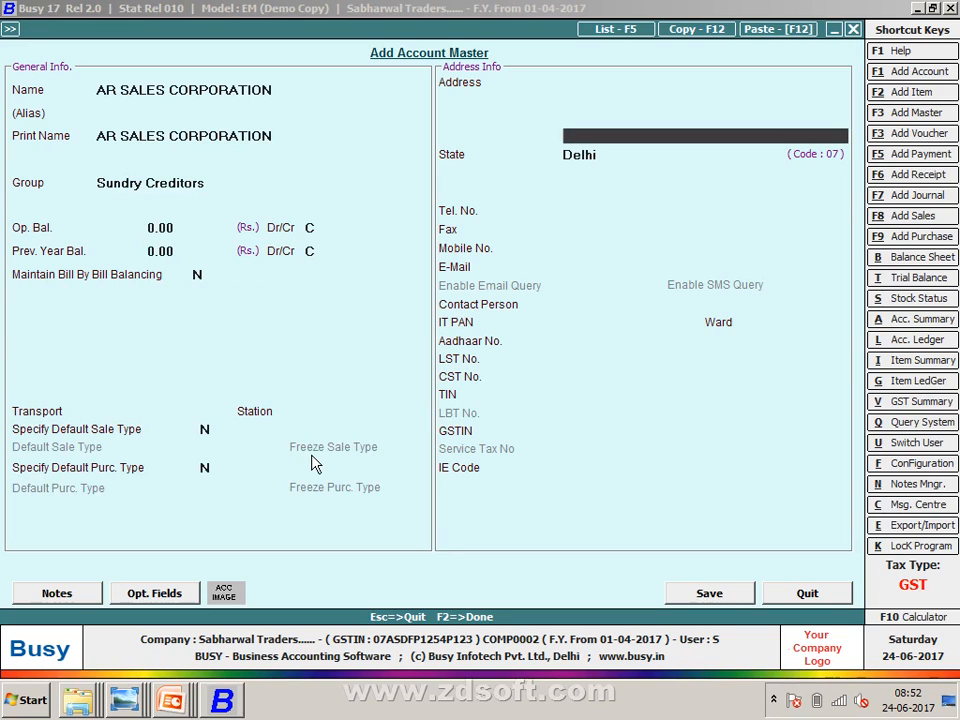
{"action": "key", "text": "Return"}
{"action": "key", "text": "Return"}
{"action": "key", "text": "Return"}
{"action": "key", "text": "Return"}
{"action": "key", "text": "Return"}
{"action": "key", "text": "Return"}
{"action": "key", "text": "Return"}
{"action": "key", "text": "Return"}
{"action": "key", "text": "Return"}
{"action": "key", "text": "Return"}
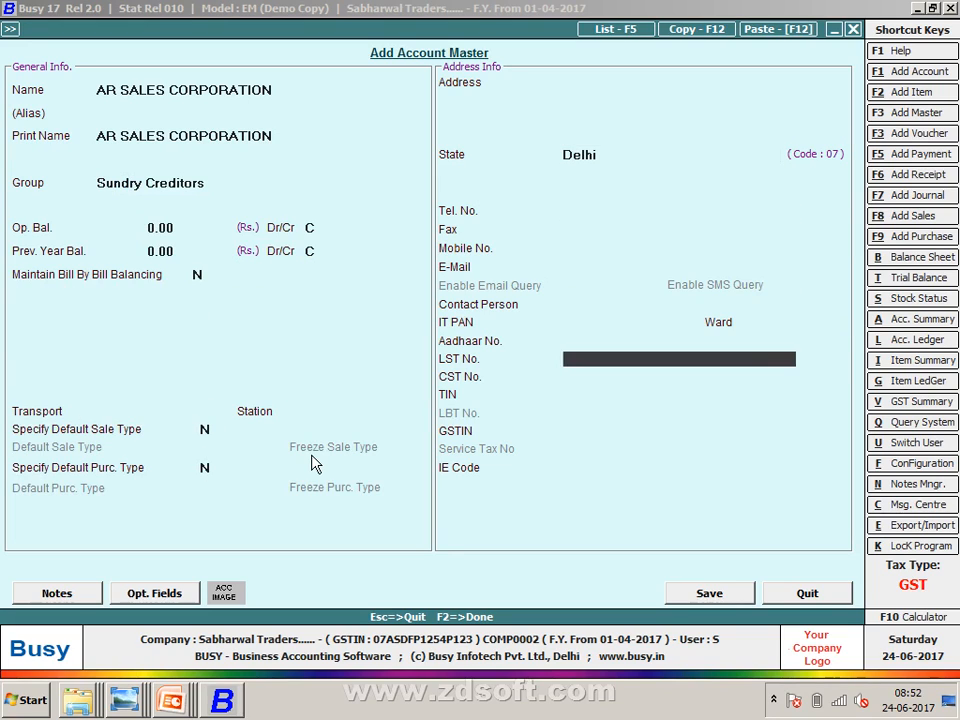
{"action": "key", "text": "Return"}
{"action": "key", "text": "Up"}
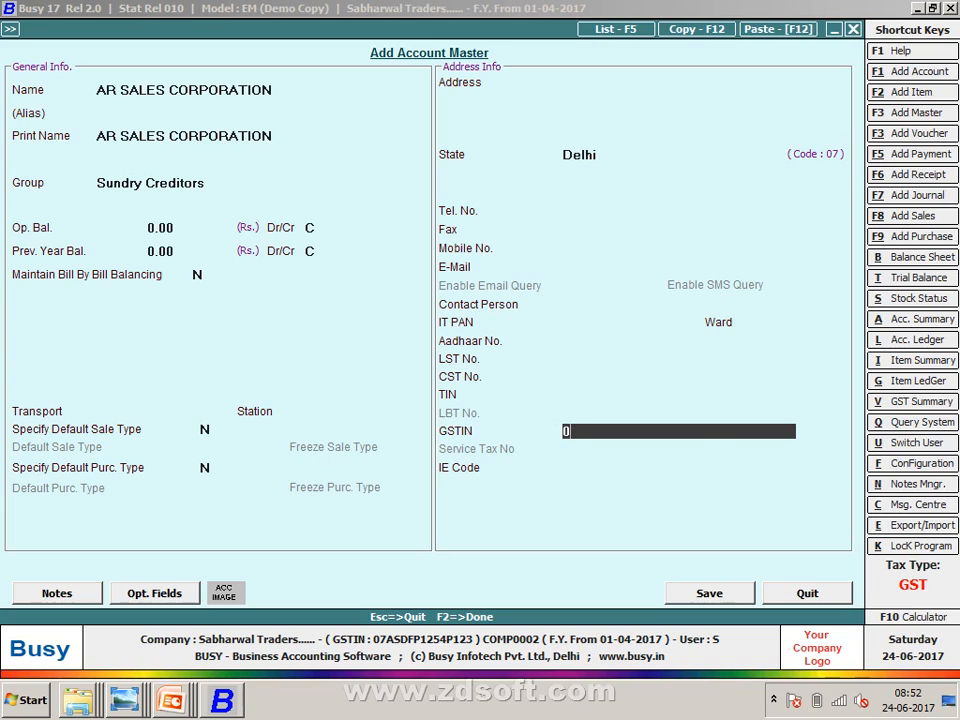
- Enter the party's Delhi GSTIN, copied from the purchases sheet, and move toward saving
{"action": "key", "text": "alt+Tab"}
{"action": "key", "text": "alt+Tab"}
{"action": "type", "text": "asd"}
{"action": "key", "text": "BackSpace"}
{"action": "key", "text": "BackSpace"}
{"action": "key", "text": "BackSpace"}
{"action": "type", "text": "ASD"}
{"action": "key", "text": "alt+Tab"}
{"action": "key", "text": "alt+Tab"}
{"action": "type", "text": "PA"}
{"action": "key", "text": "alt+Tab"}
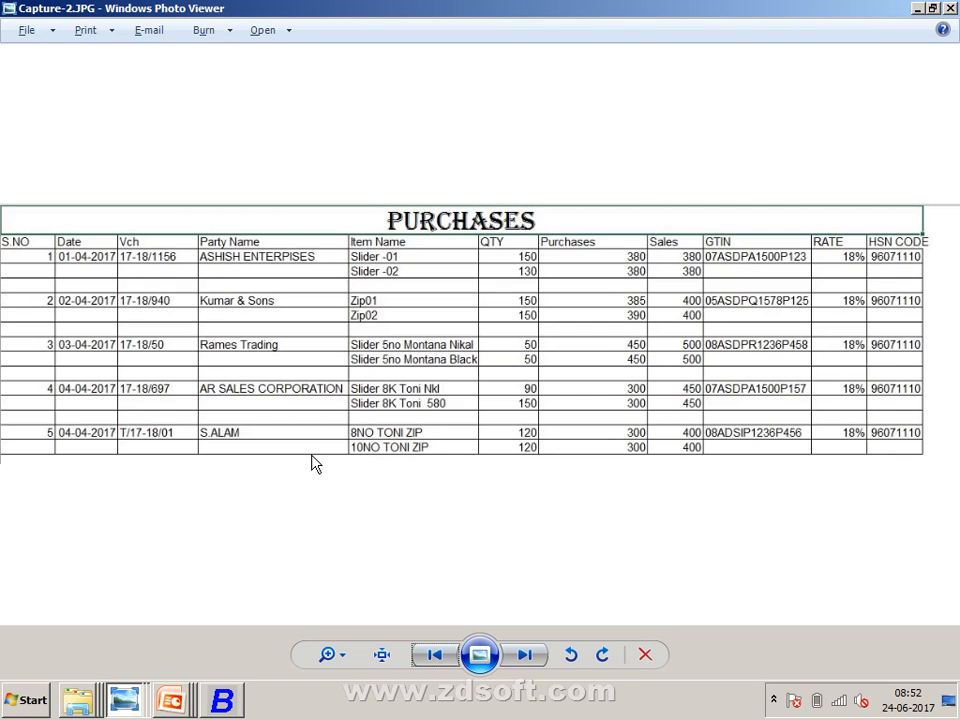
{"action": "key", "text": "alt+Tab"}
{"action": "type", "text": "1500"}
{"action": "key", "text": "alt+Tab"}
{"action": "key", "text": "alt+Tab"}
{"action": "type", "text": "P"}
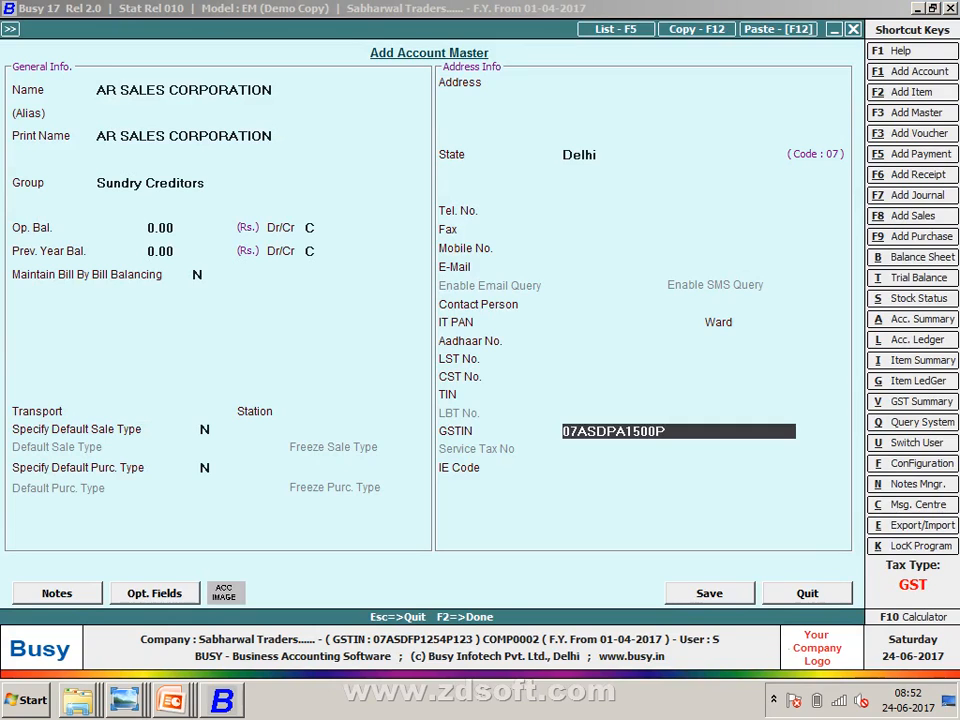
{"action": "key", "text": "alt+Tab"}
{"action": "key", "text": "alt+Tab"}
{"action": "type", "text": "1574"}
{"action": "key", "text": "BackSpace"}
{"action": "key", "text": "Return"}
{"action": "key", "text": "Return"}
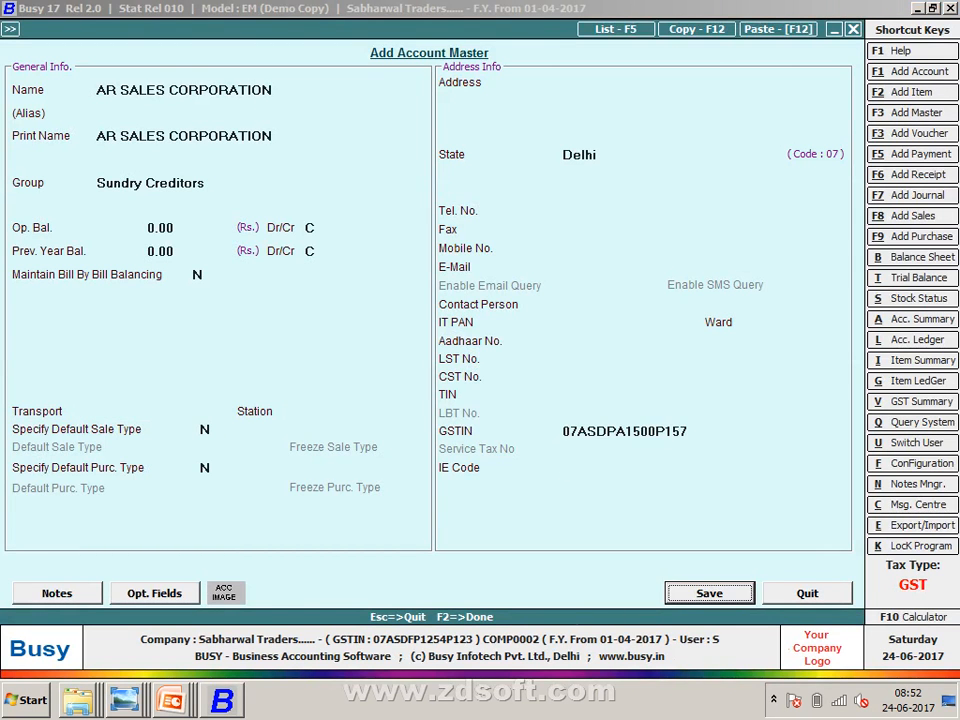
{"action": "key", "text": "Return"}
{"action": "key", "text": "Return"}
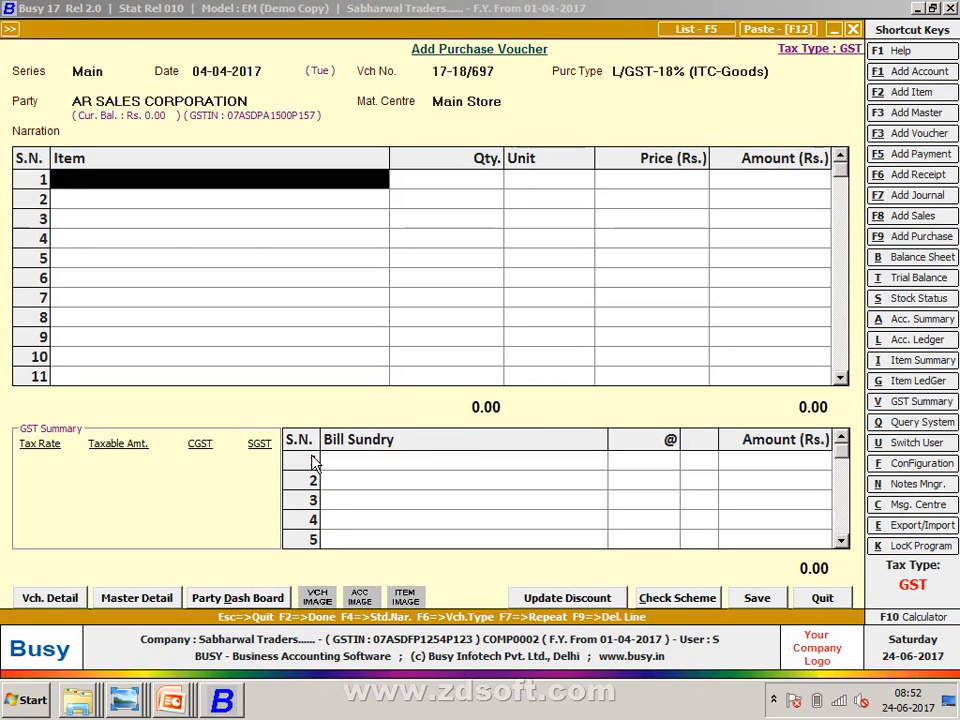
- Create item SLIDER 8K TONI NKL with sales price 400 and purchase price 385
{"action": "key", "text": "alt+Tab"}
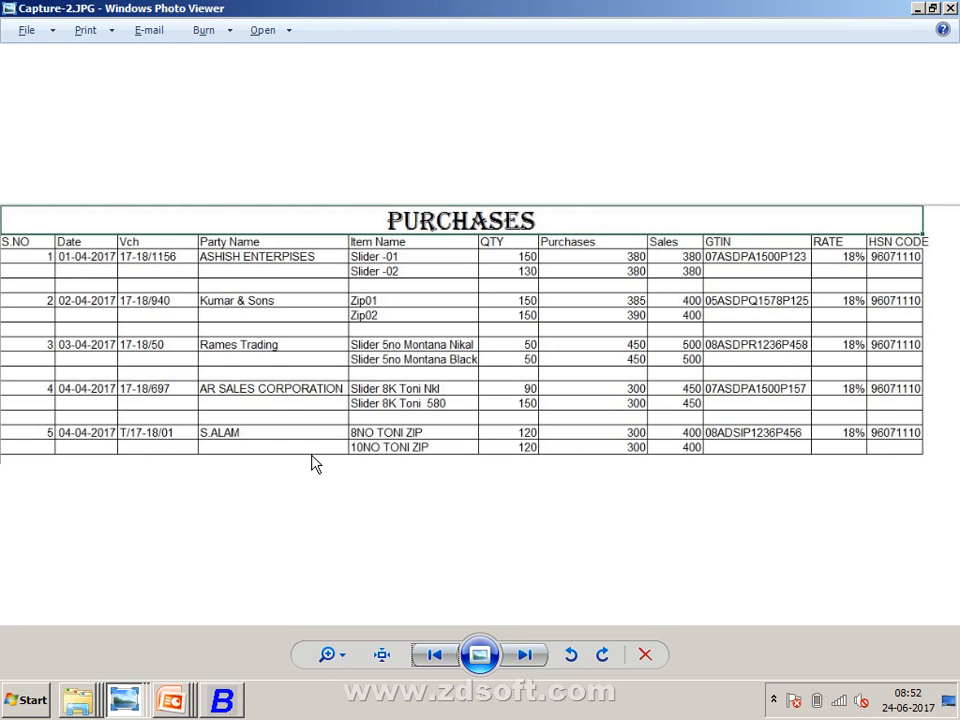
{"action": "key", "text": "alt+Tab"}
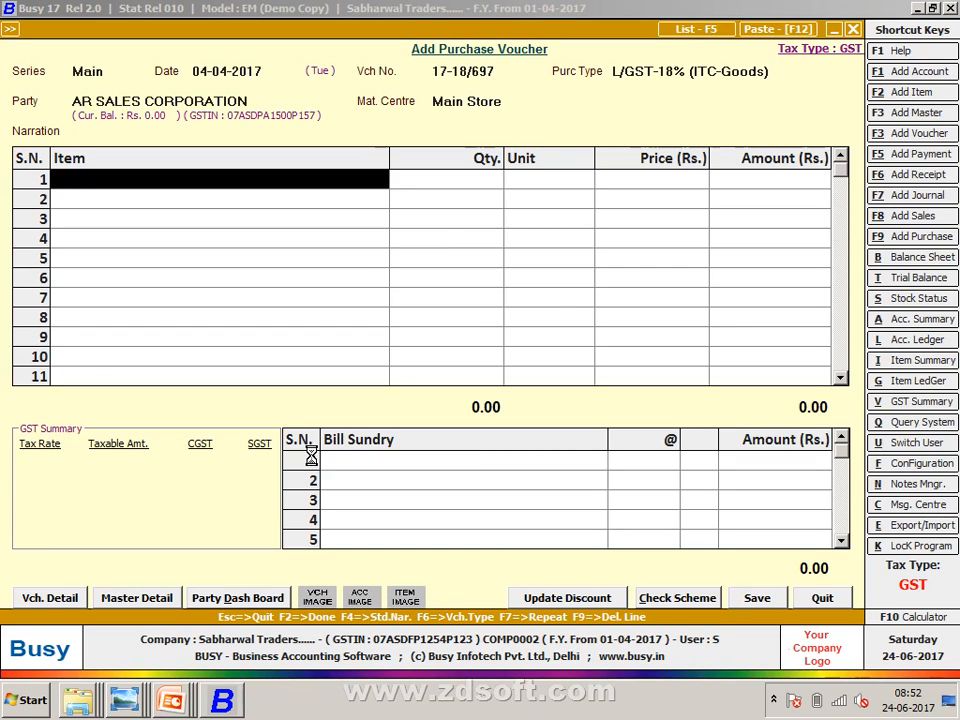
{"action": "key", "text": "alt+F2"}
{"action": "type", "text": "SLIDER"}
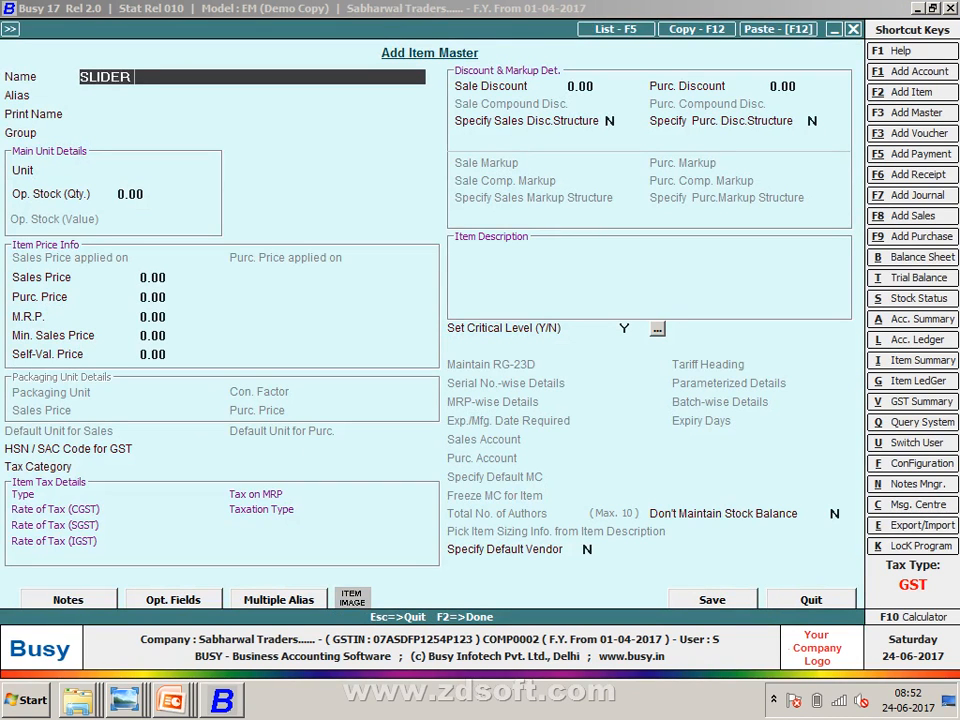
{"action": "type", "text": " 8K TONI NKL"}
{"action": "key", "text": "Return"}
{"action": "key", "text": "Return"}
{"action": "key", "text": "Return"}
{"action": "key", "text": "Return"}
{"action": "key", "text": "Return"}
{"action": "key", "text": "Return"}
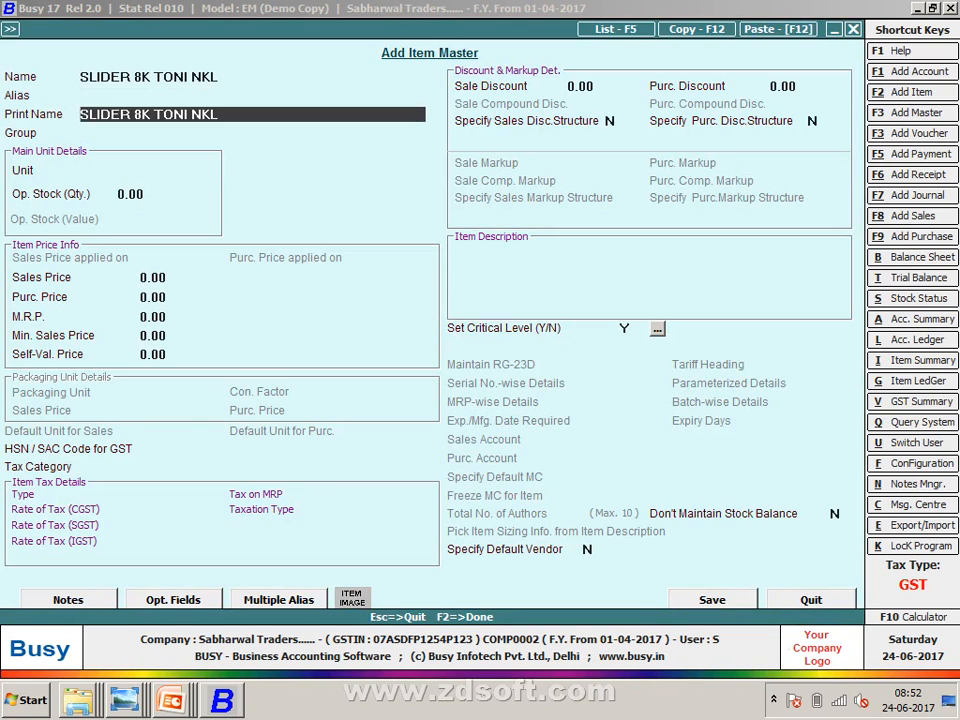
{"action": "key", "text": "Return"}
{"action": "key", "text": "Return"}
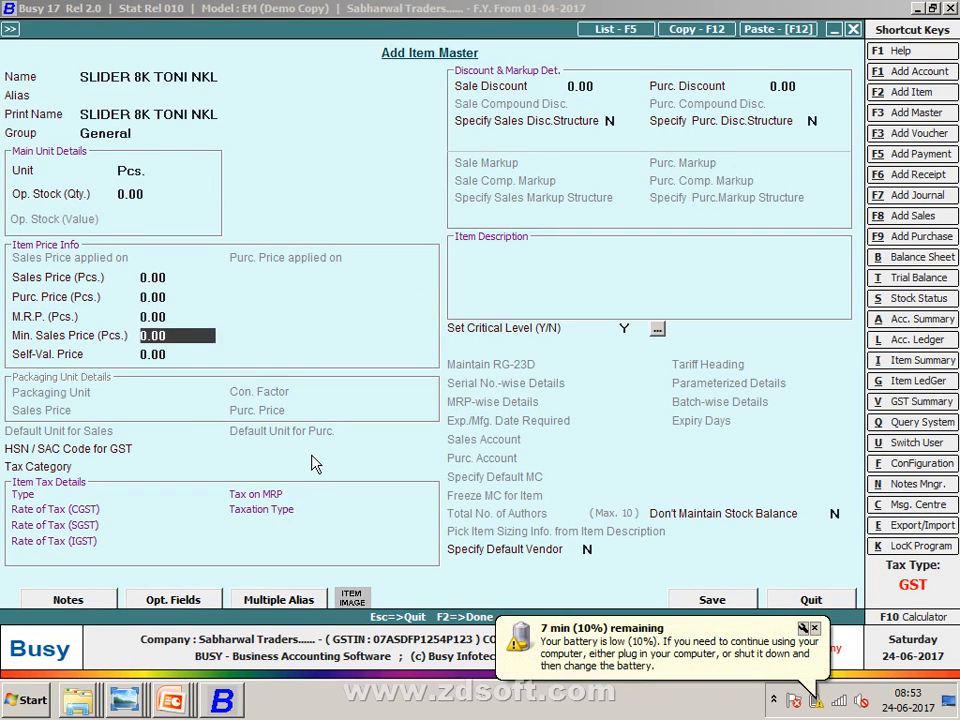
{"action": "key", "text": "Return"}
{"action": "key", "text": "Up"}
{"action": "key", "text": "Up"}
{"action": "key", "text": "Up"}
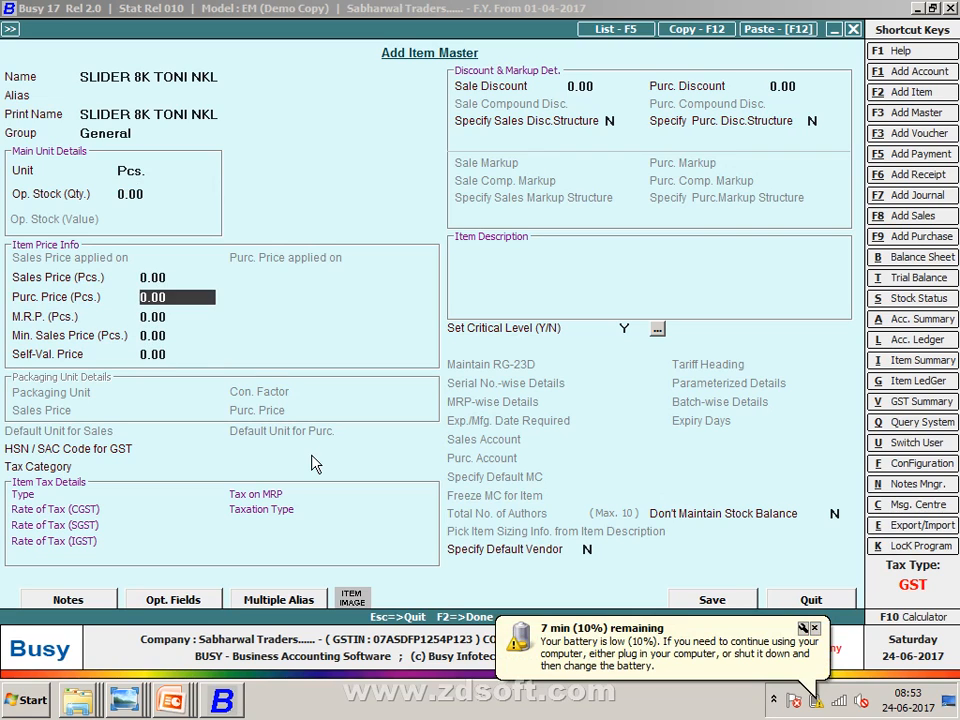
{"action": "key", "text": "Up"}
{"action": "type", "text": "400"}
{"action": "key", "text": "Return"}
{"action": "type", "text": "380"}
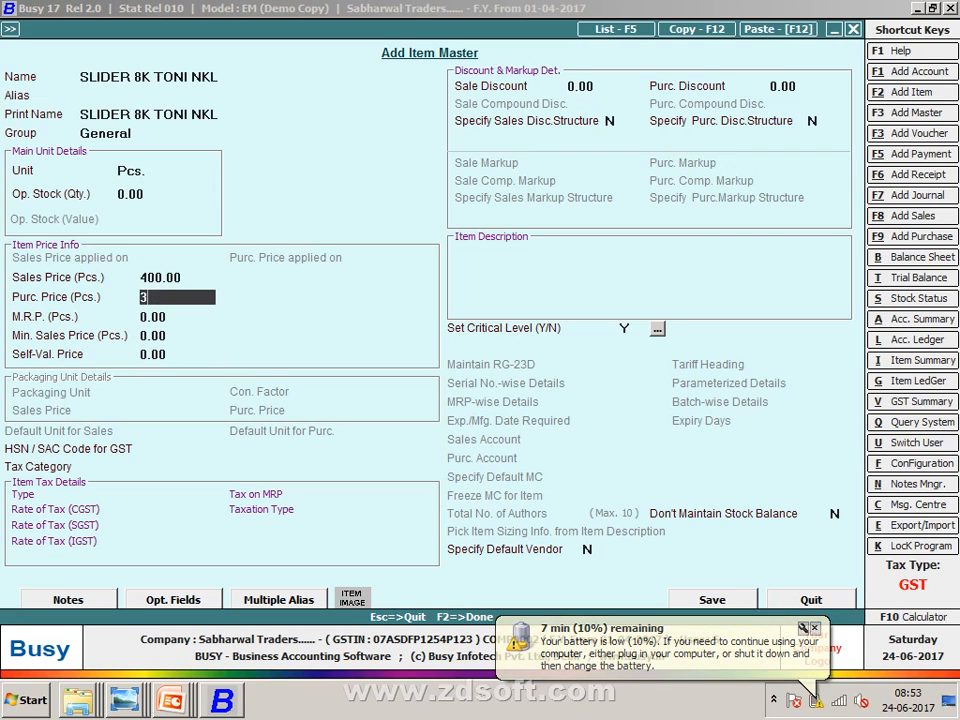
{"action": "key", "text": "Return"}
{"action": "key", "text": "Return"}
{"action": "key", "text": "Return"}
{"action": "key", "text": "Return"}
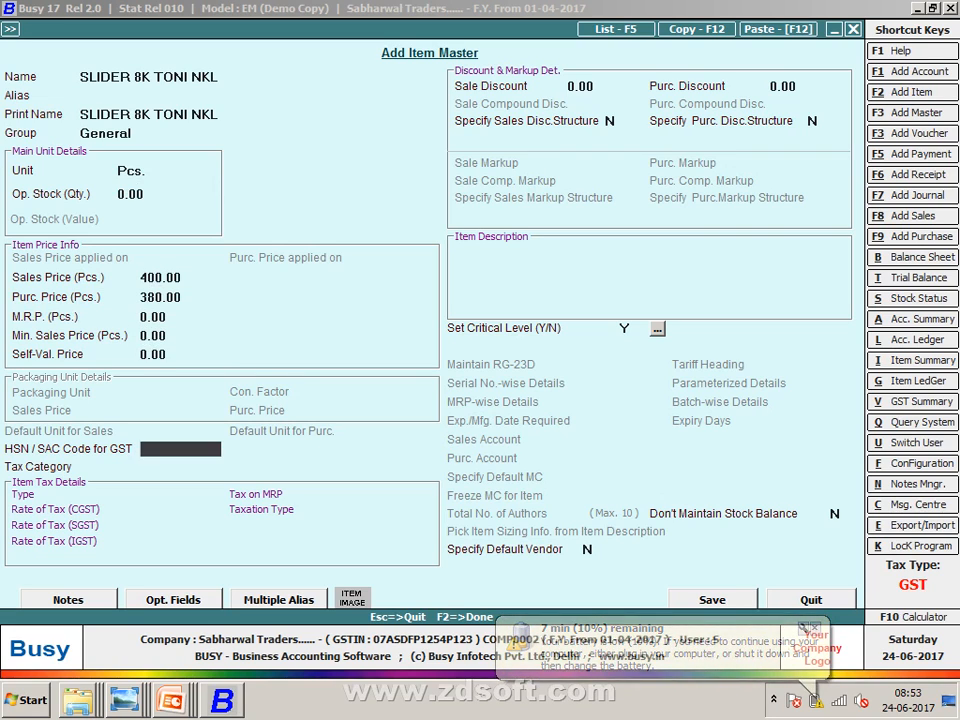
{"action": "type", "text": "9"}
{"action": "key", "text": "Up"}
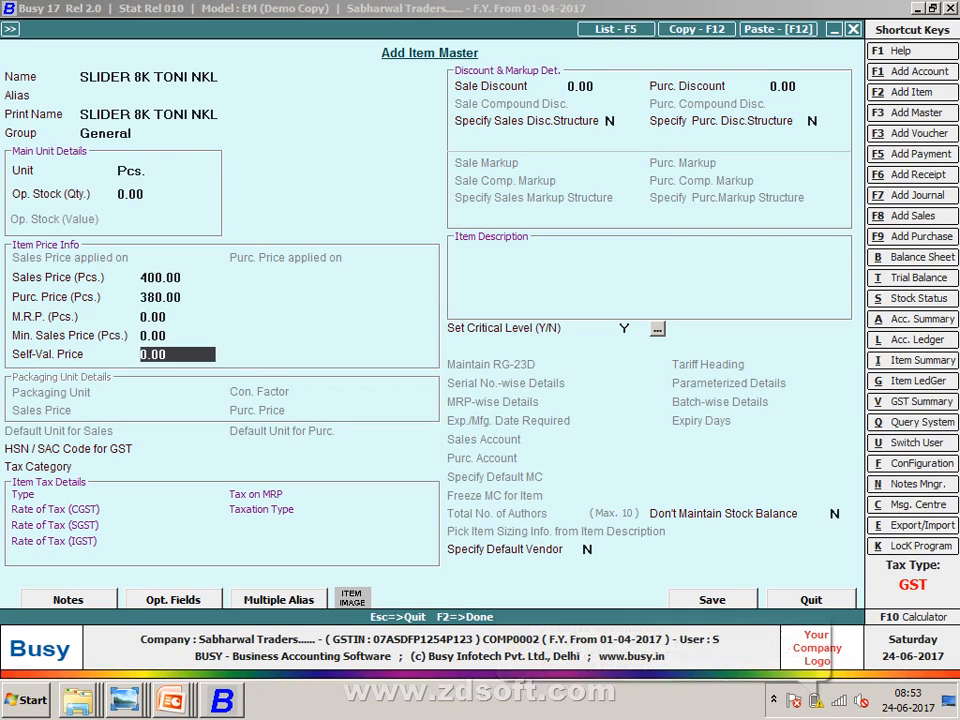
{"action": "key", "text": "Up"}
{"action": "key", "text": "Up"}
{"action": "key", "text": "Up"}
{"action": "type", "text": "39"}
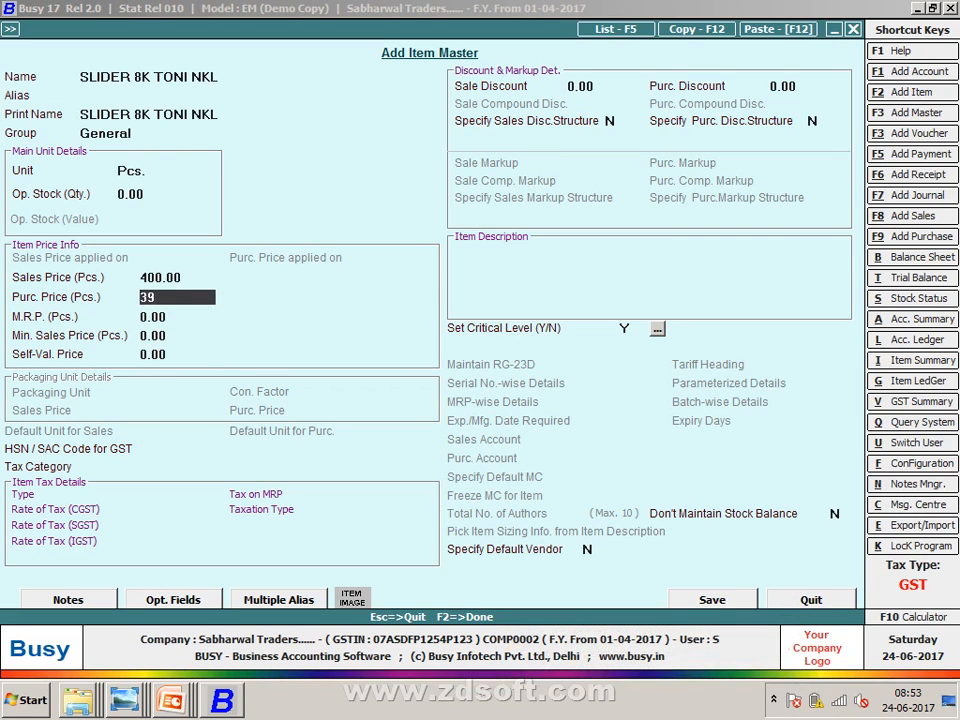
{"action": "key", "text": "BackSpace"}
{"action": "type", "text": "85"}
{"action": "key", "text": "Return"}
{"action": "key", "text": "Return"}
{"action": "key", "text": "Return"}
{"action": "key", "text": "Return"}
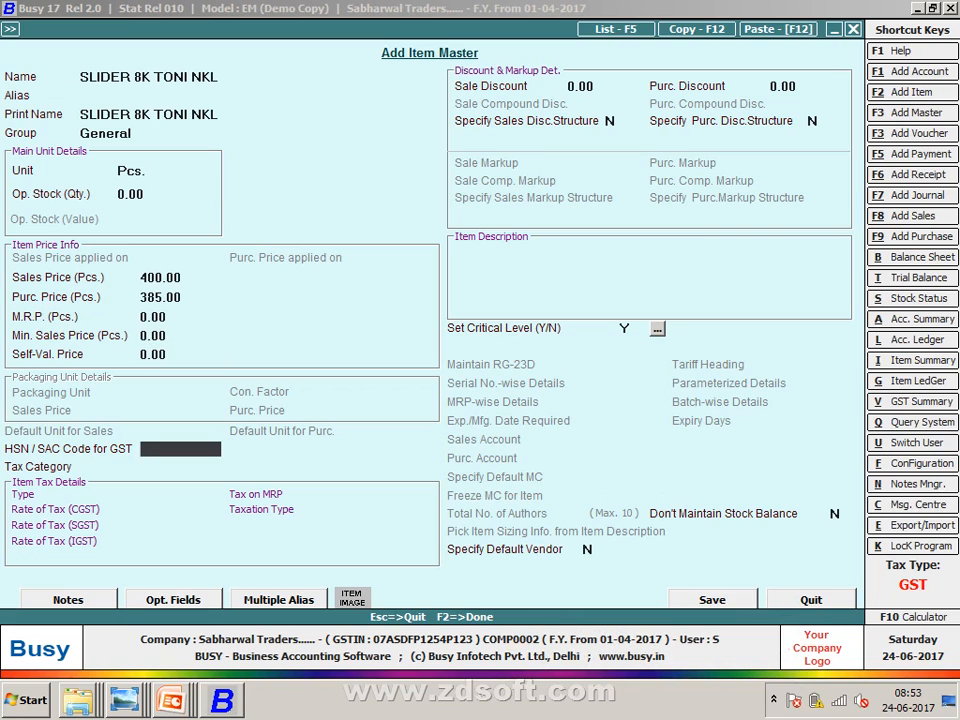
- Give the item HSN code 96071110 and GST 18% tax category, then save it
{"action": "type", "text": "96071110"}
{"action": "key", "text": "Return"}
{"action": "key", "text": "Down"}
{"action": "key", "text": "Return"}
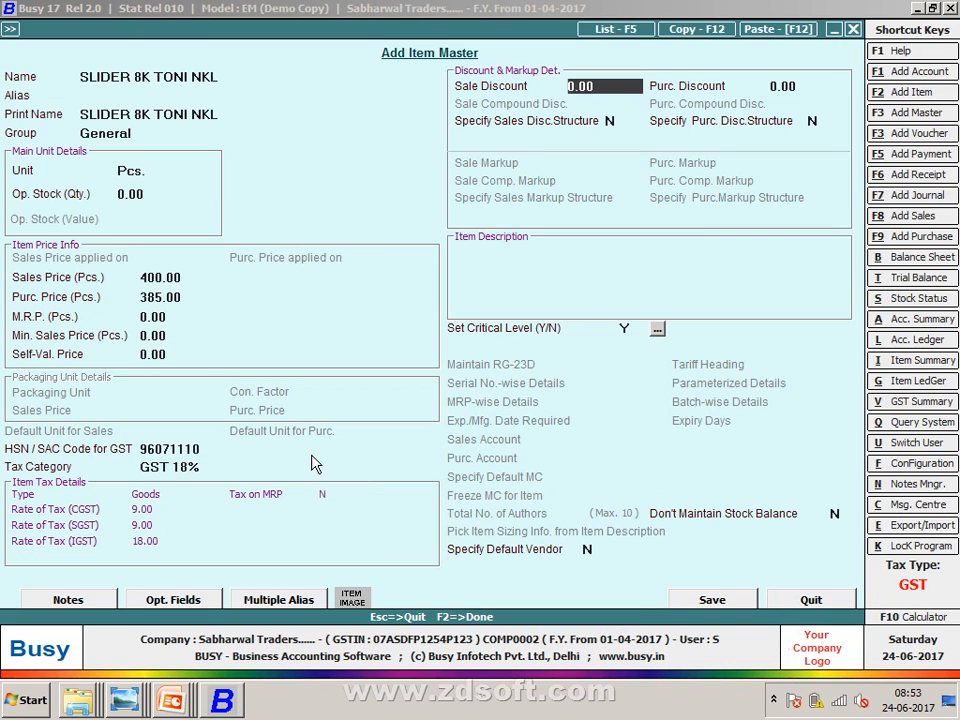
{"action": "key", "text": "F2"}
{"action": "key", "text": "Return"}
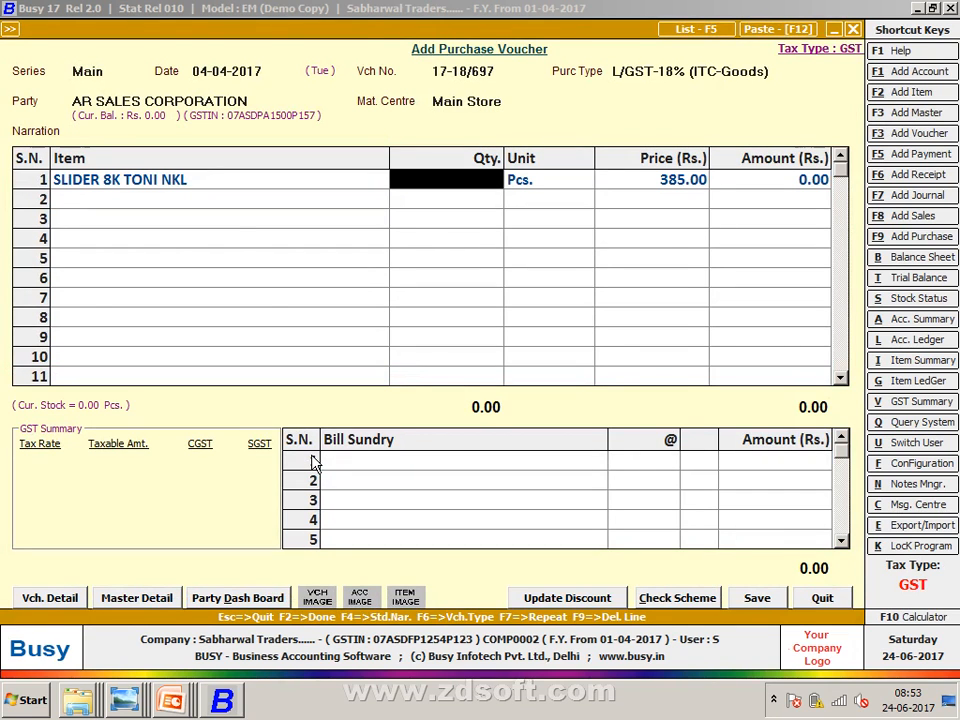
- Enter quantity 90 for the first voucher item
{"action": "key", "text": "alt+Tab"}
{"action": "key", "text": "alt+Tab"}
{"action": "type", "text": "90"}
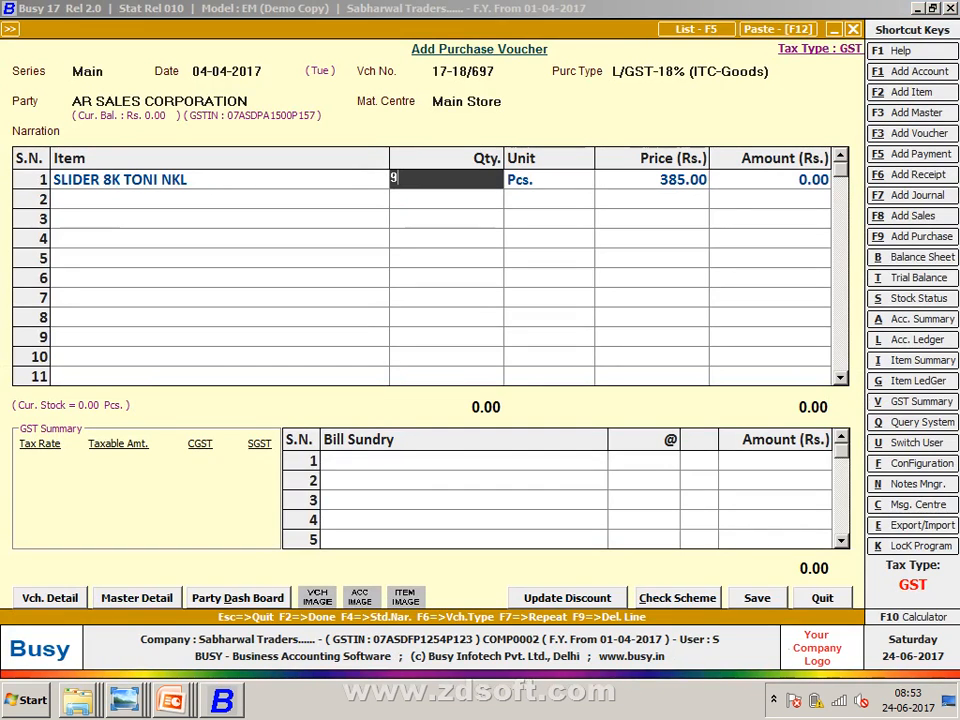
{"action": "key", "text": "Return"}
{"action": "key", "text": "Return"}
- Create item SLIDER 8K TONI 580 in Pcs. with sales price 400 and purchase price 385
{"action": "key", "text": "alt+F2"}
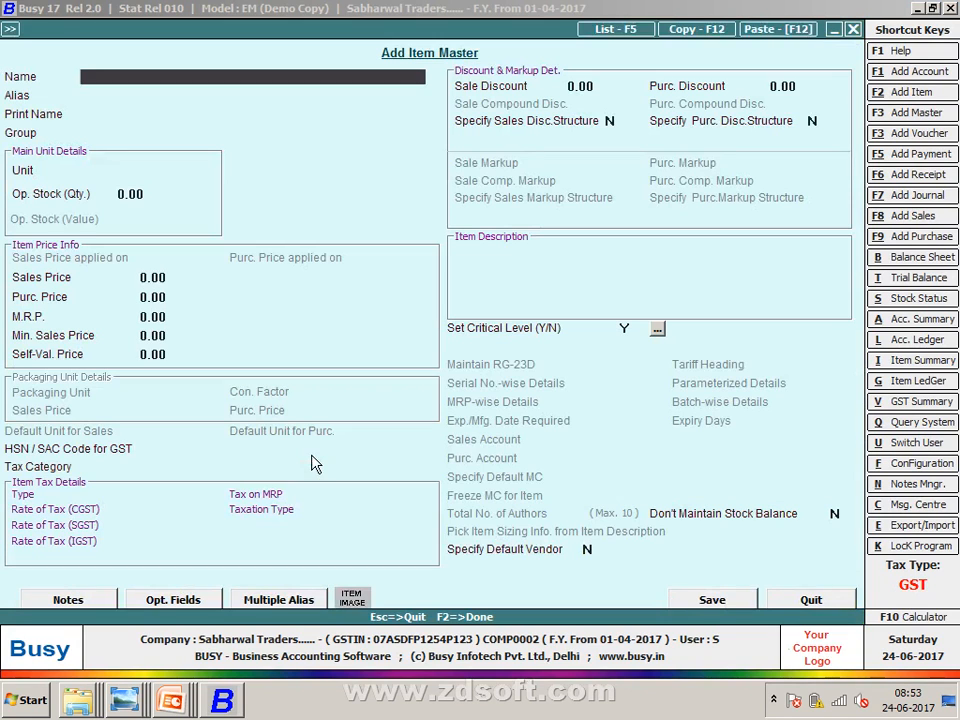
{"action": "type", "text": "SLIDER 8K TONI N"}
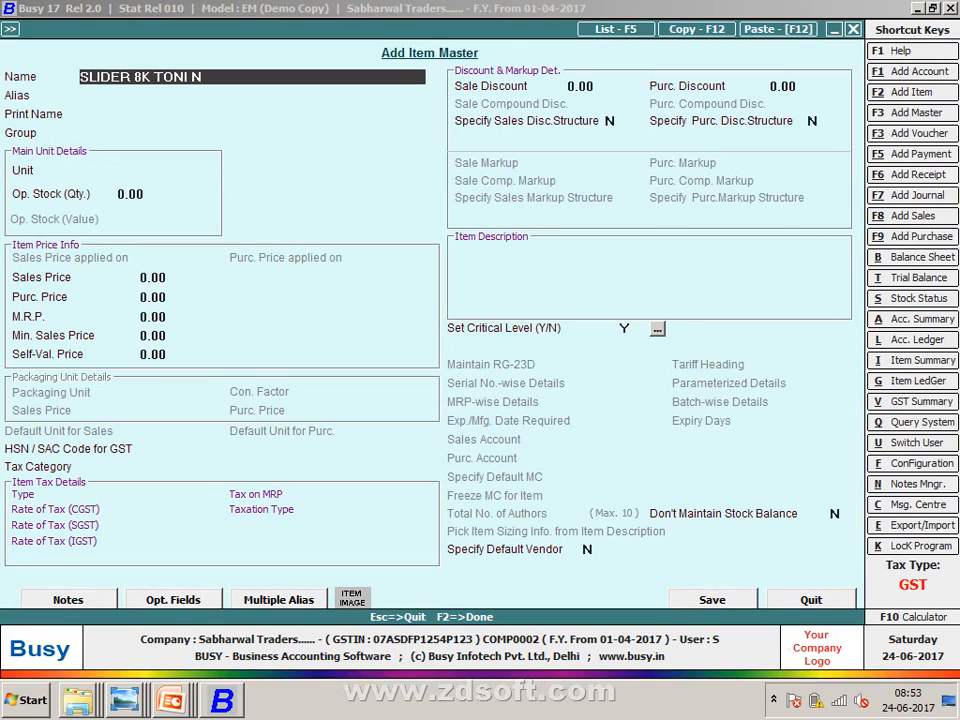
{"action": "key", "text": "BackSpace"}
{"action": "type", "text": "580"}
{"action": "key", "text": "Return"}
{"action": "key", "text": "Return"}
{"action": "key", "text": "Return"}
{"action": "key", "text": "Return"}
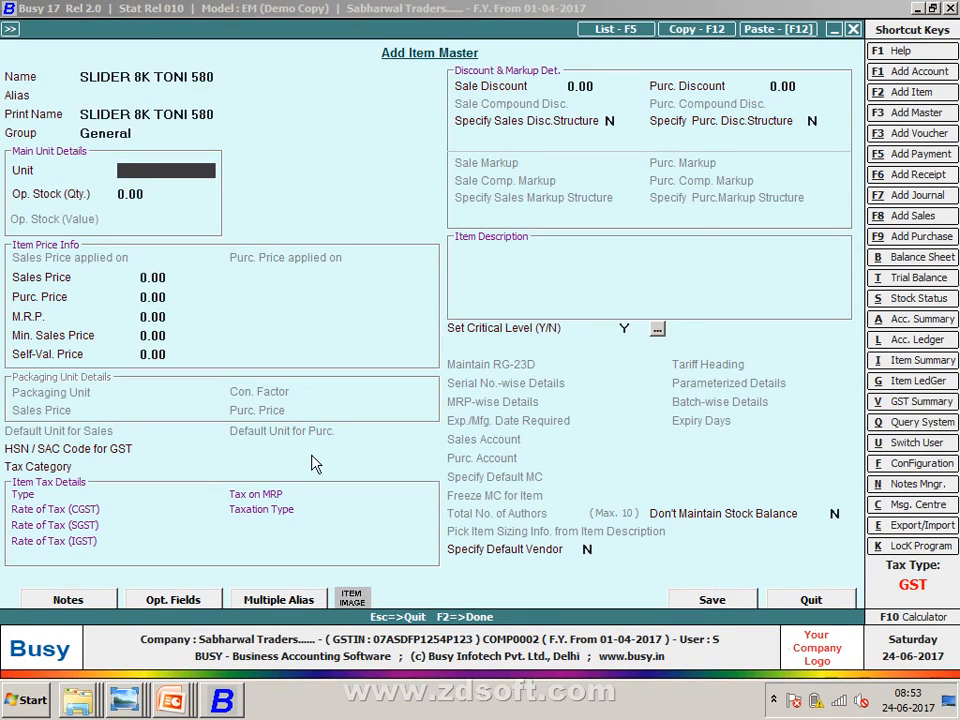
{"action": "key", "text": "Return"}
{"action": "key", "text": "Return"}
{"action": "key", "text": "Return"}
{"action": "key", "text": "Up"}
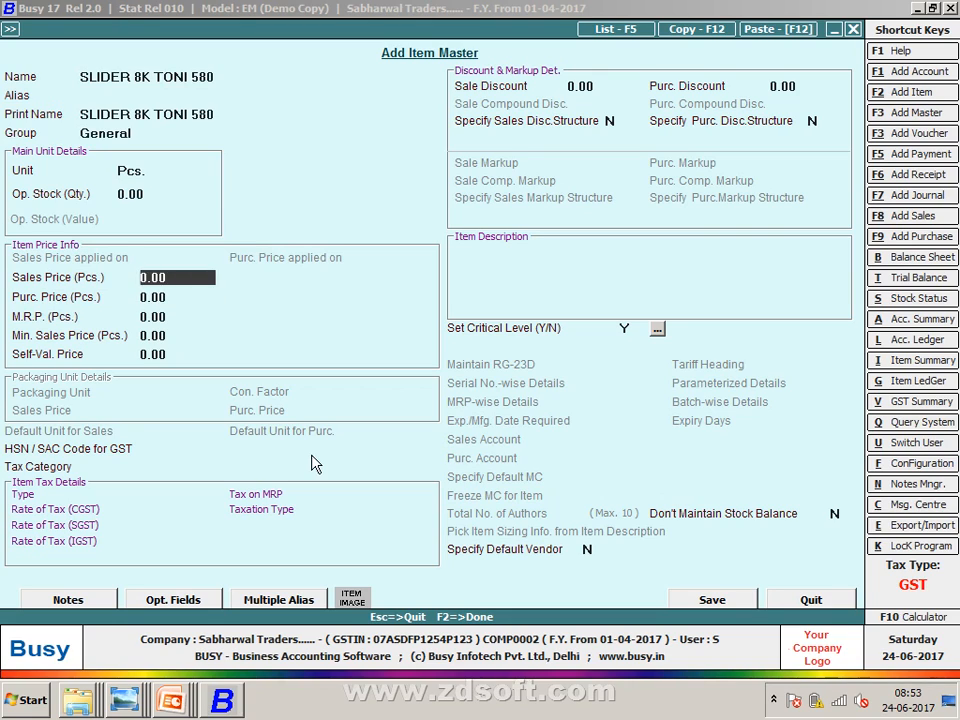
{"action": "type", "text": "400"}
{"action": "key", "text": "Return"}
{"action": "type", "text": "385"}
{"action": "key", "text": "Return"}
{"action": "key", "text": "Return"}
{"action": "key", "text": "Return"}
{"action": "key", "text": "Return"}
{"action": "key", "text": "Return"}
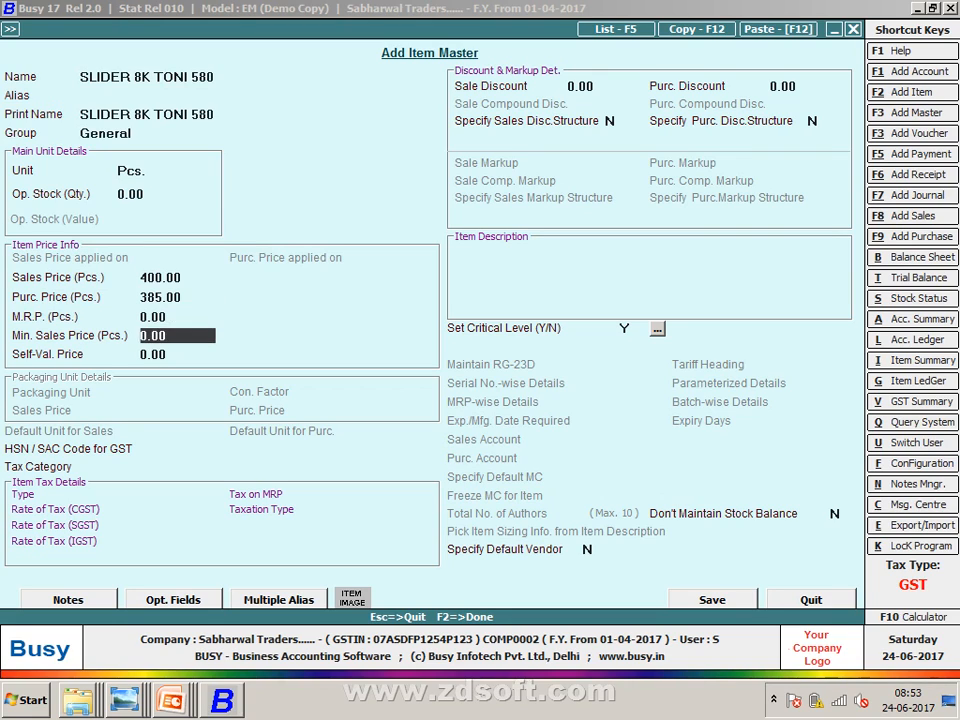
- Set the new item's HSN to 96071110 and GST to 18%, then save it
{"action": "key", "text": "Up"}
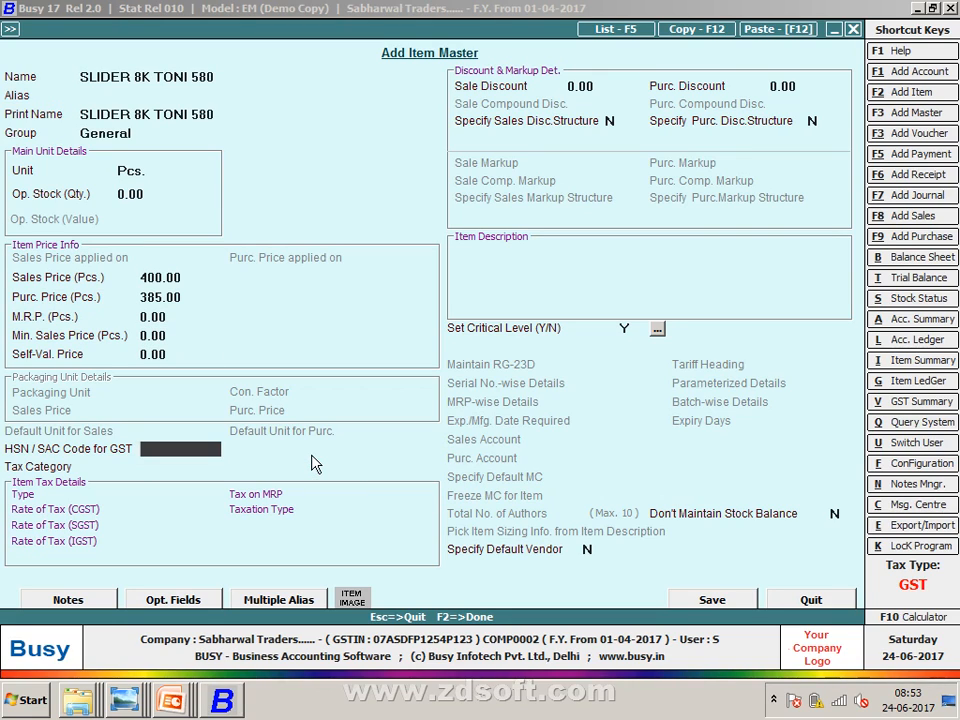
{"action": "type", "text": "96071110"}
{"action": "key", "text": "Return"}
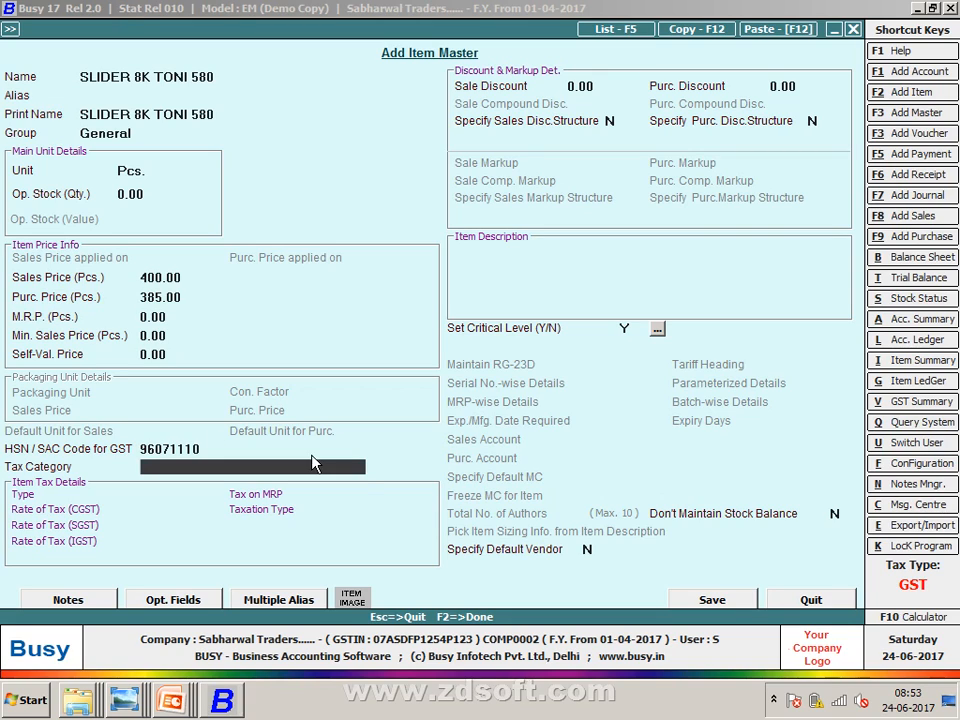
{"action": "type", "text": "18"}
{"action": "key", "text": "Return"}
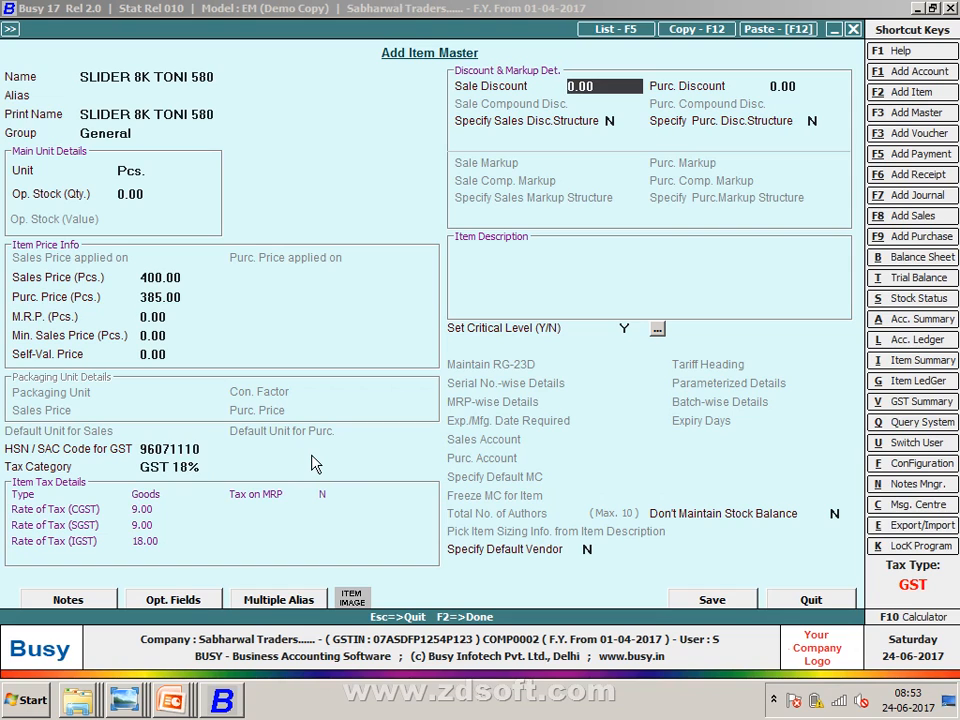
{"action": "key", "text": "F2"}
{"action": "key", "text": "Return"}
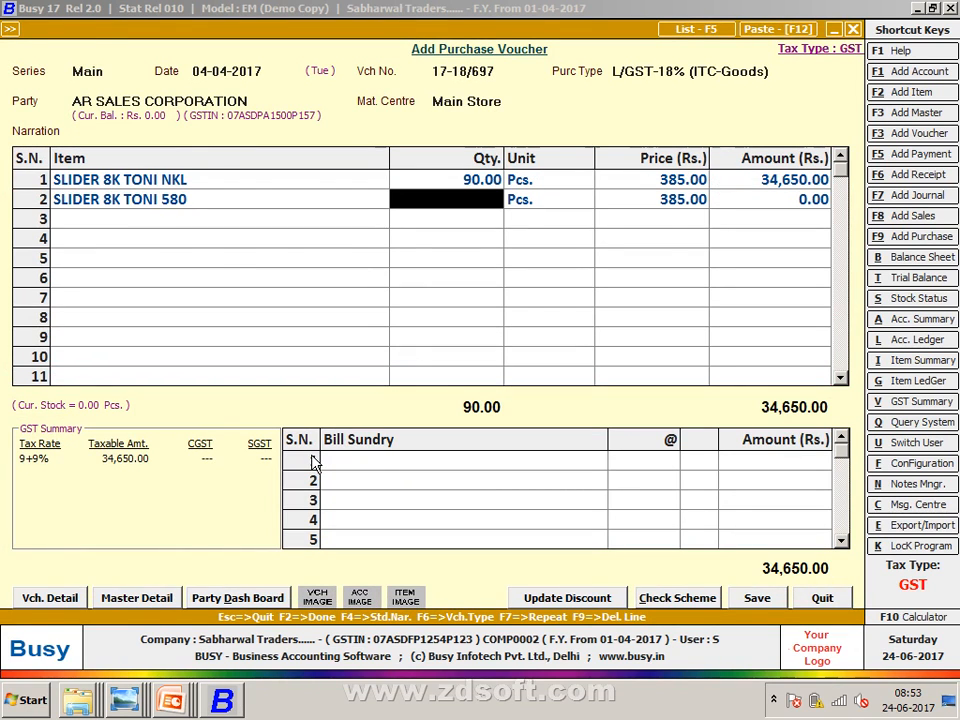
- Enter quantity 150 for the second item and add SGST and CGST at 9%
{"action": "key", "text": "alt+Tab"}
{"action": "key", "text": "alt+Tab"}
{"action": "type", "text": "150"}
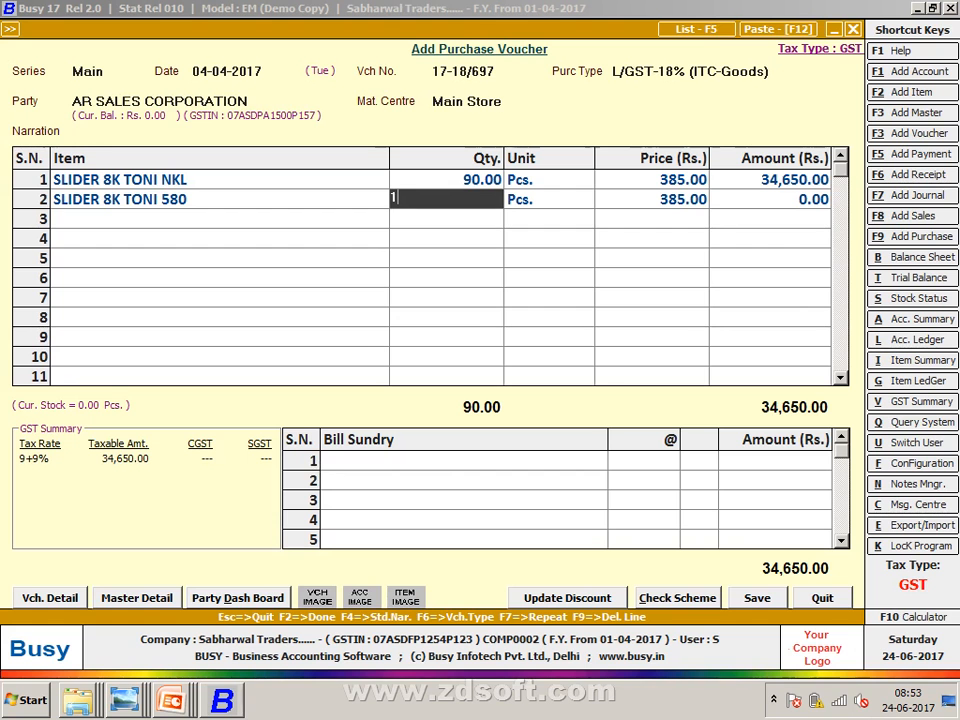
{"action": "key", "text": "Return"}
{"action": "key", "text": "Return"}
{"action": "key", "text": "Return"}
{"action": "key", "text": "Return"}
{"action": "key", "text": "Return"}
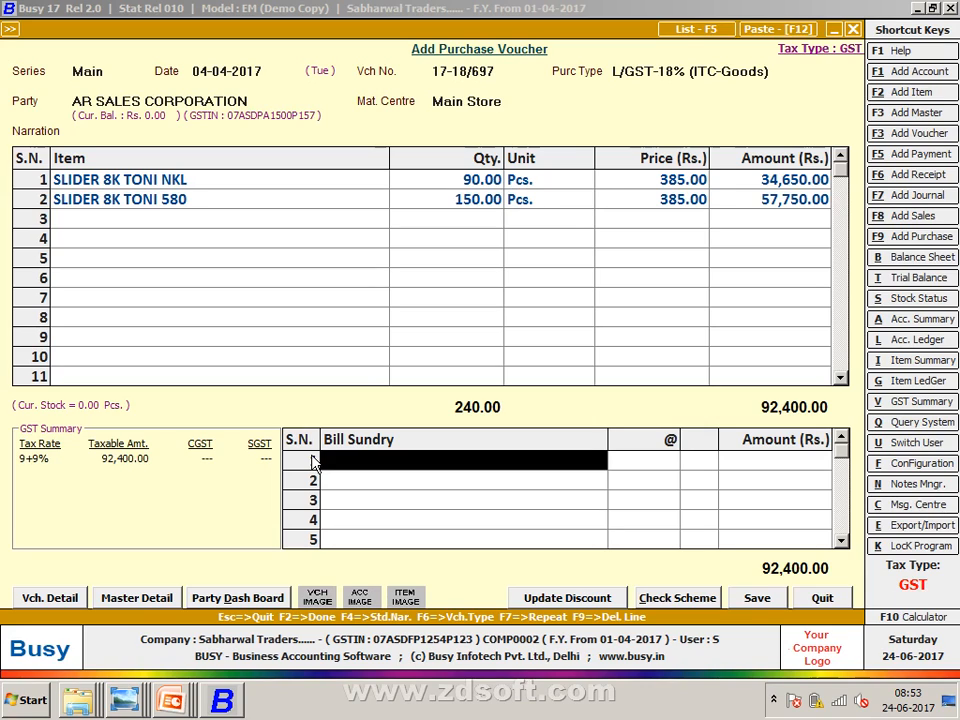
{"action": "type", "text": "s"}
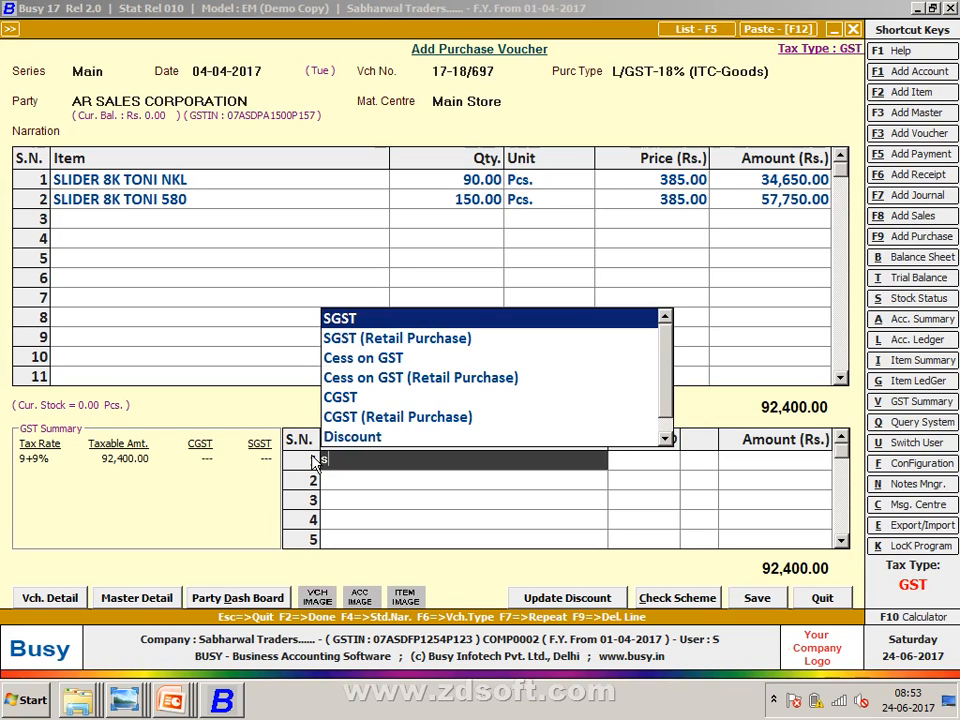
{"action": "key", "text": "Return"}
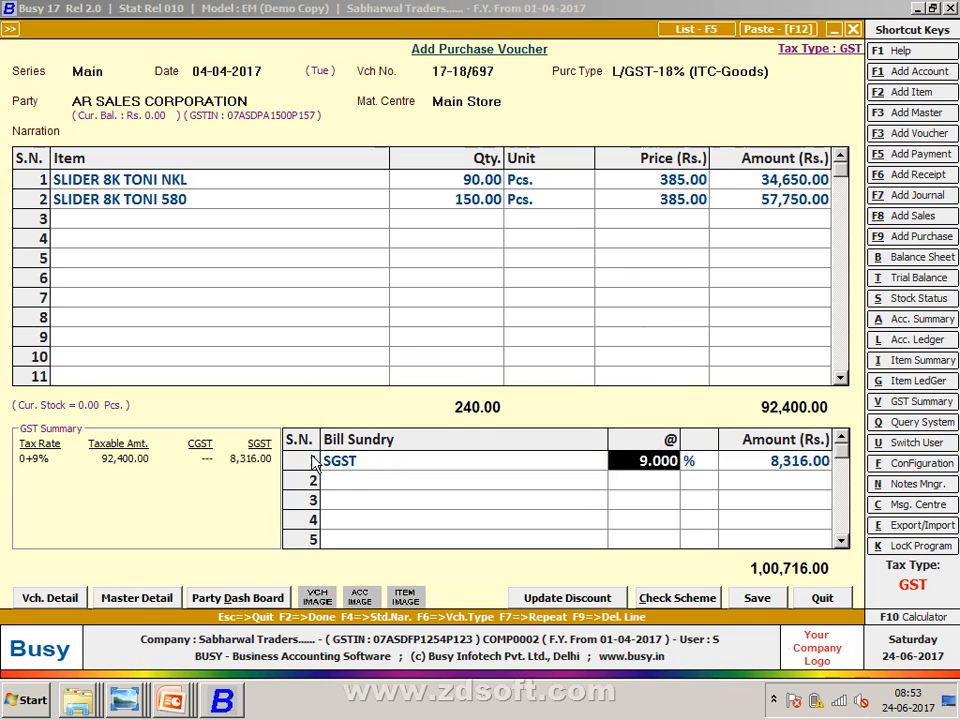
{"action": "key", "text": "Return"}
{"action": "type", "text": "c"}
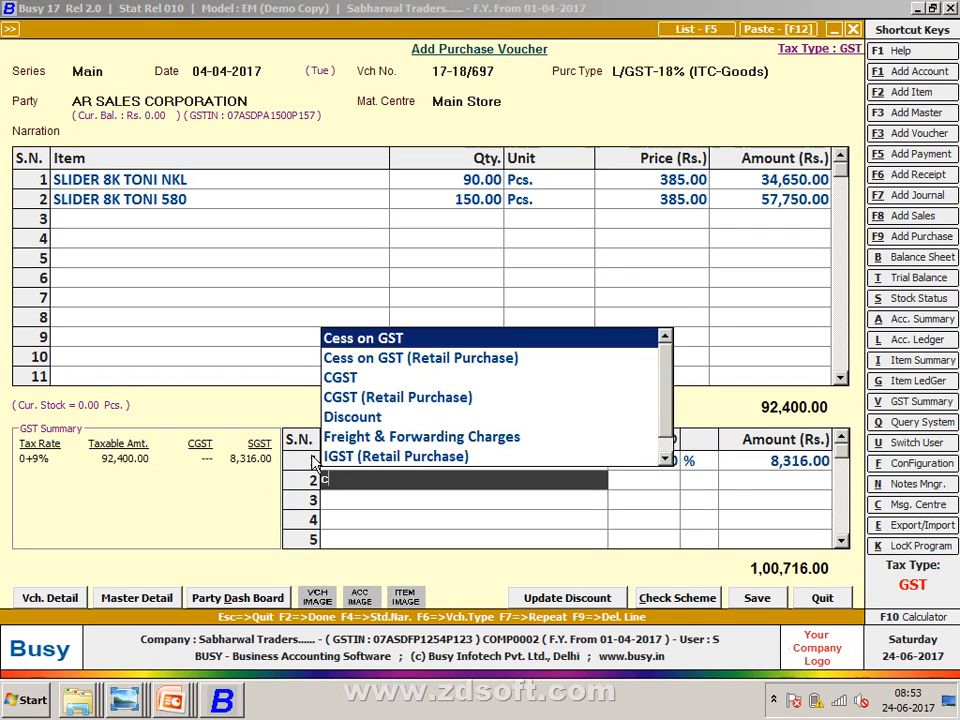
{"action": "key", "text": "Return"}
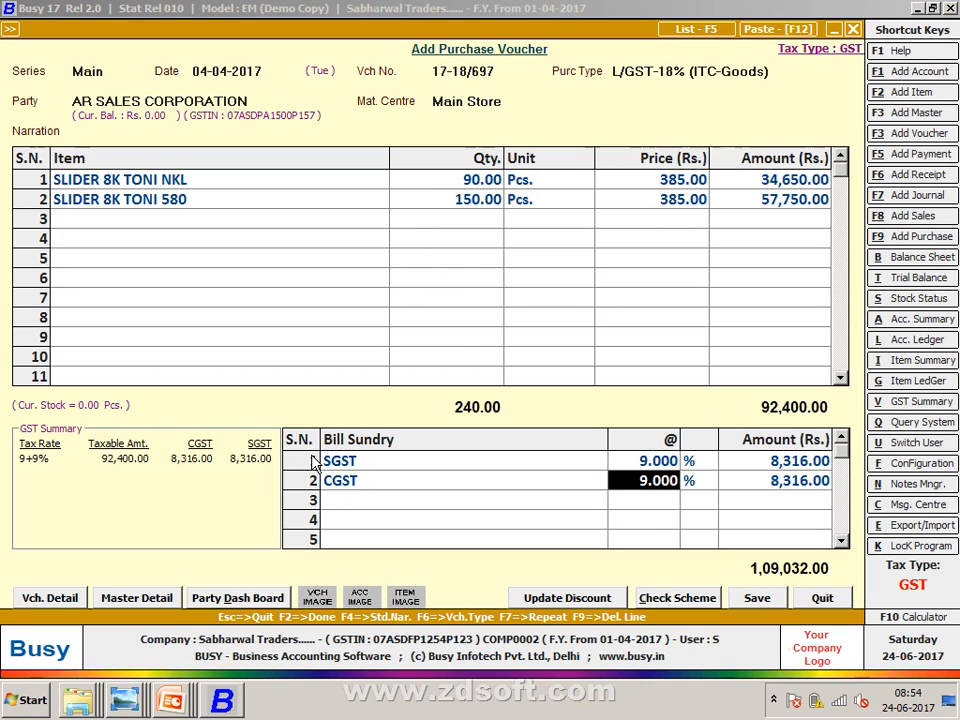
- Enter purchase bill number 17-18/697 and save the voucher
{"action": "key", "text": "F2"}
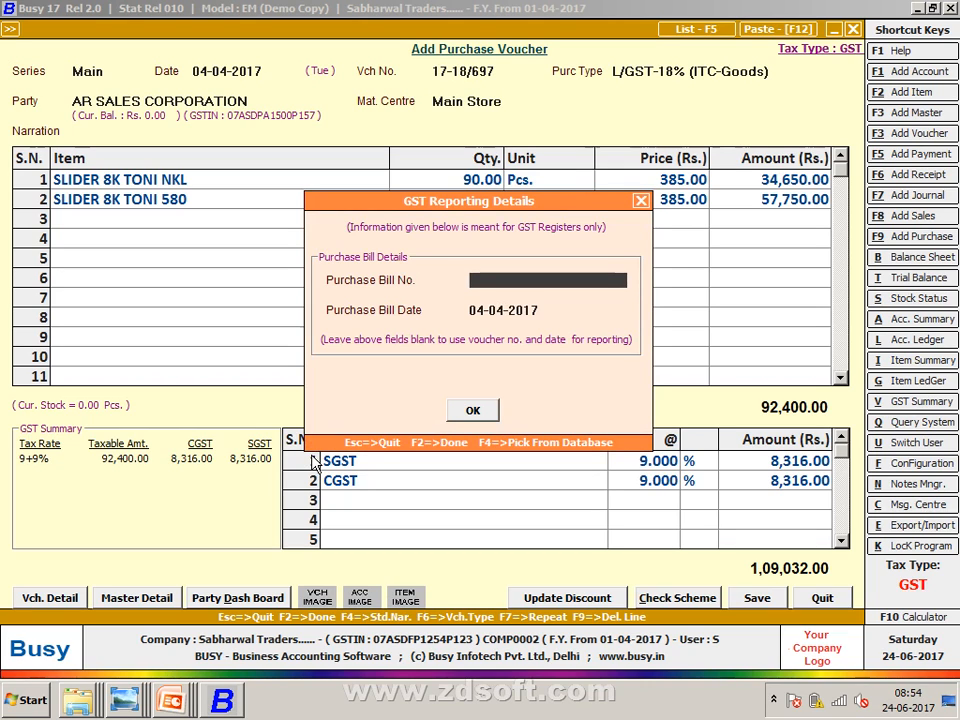
{"action": "type", "text": "17-18/697"}
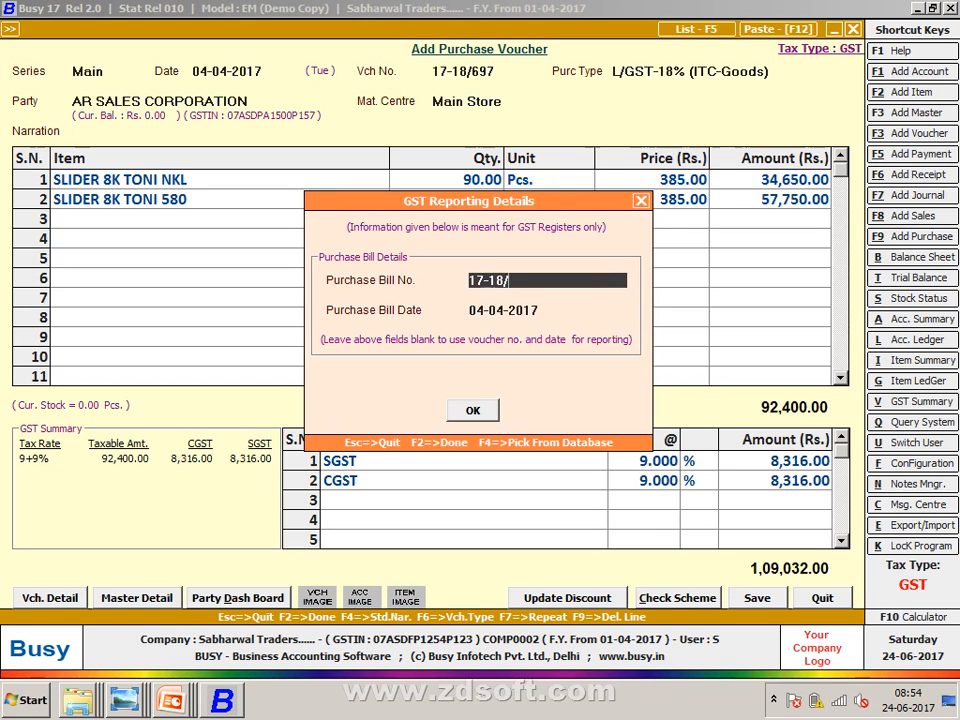
{"action": "key", "text": "Return"}
{"action": "key", "text": "Return"}
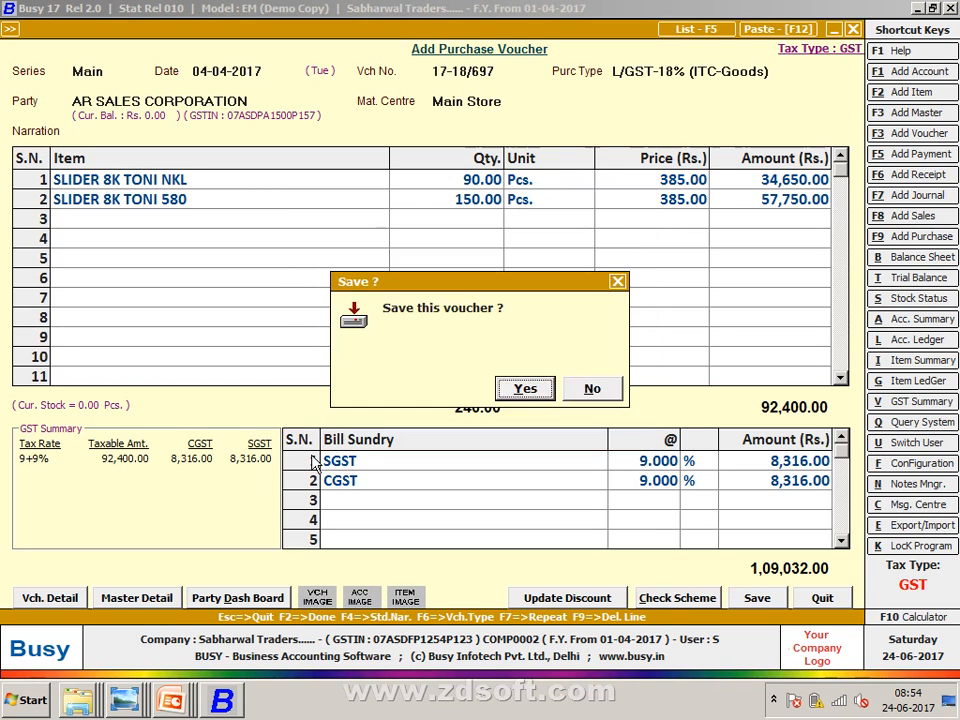
{"action": "key", "text": "Return"}
{"action": "key", "text": "Return"}
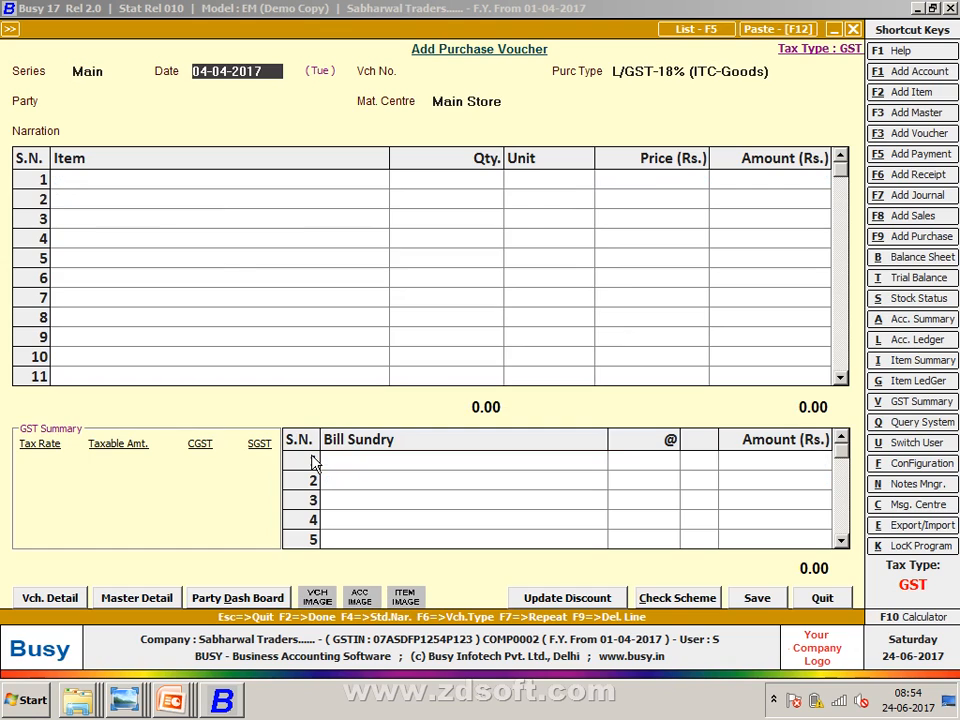
- Date the new purchase voucher 04-04-2017
{"action": "key", "text": "alt+Tab"}
{"action": "key", "text": "alt+Tab"}
{"action": "key", "text": "BackSpace"}
{"action": "type", "text": "4"}
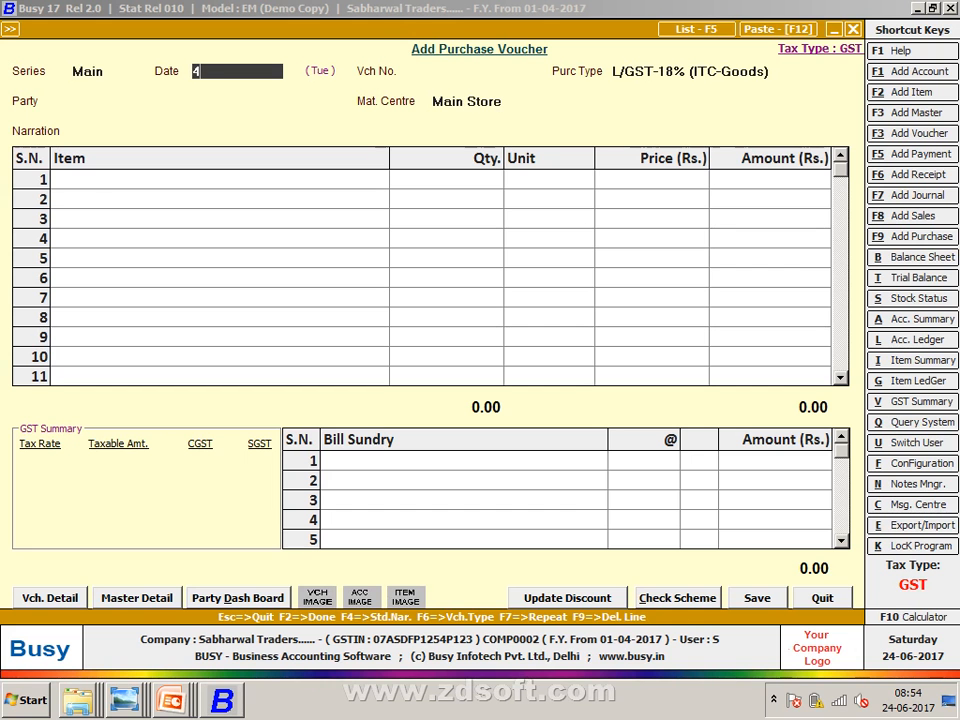
{"action": "key", "text": "Return"}
- Set the voucher number to T/17-18/01, checking it against the purchases sheet
{"action": "key", "text": "alt+Tab"}
{"action": "key", "text": "alt+Tab"}
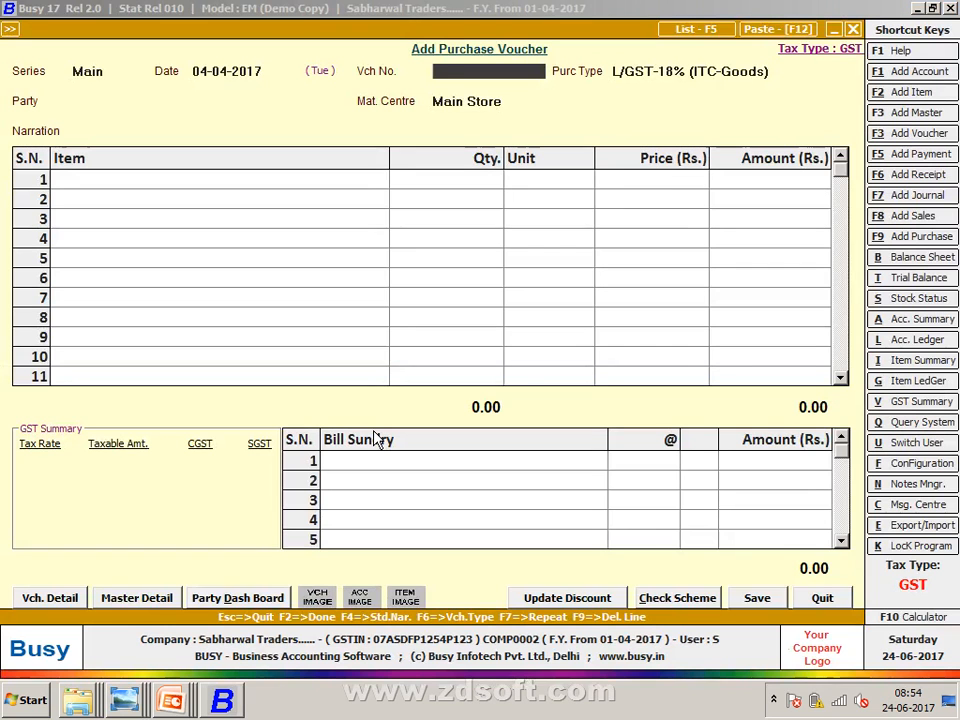
{"action": "type", "text": "T/1"}
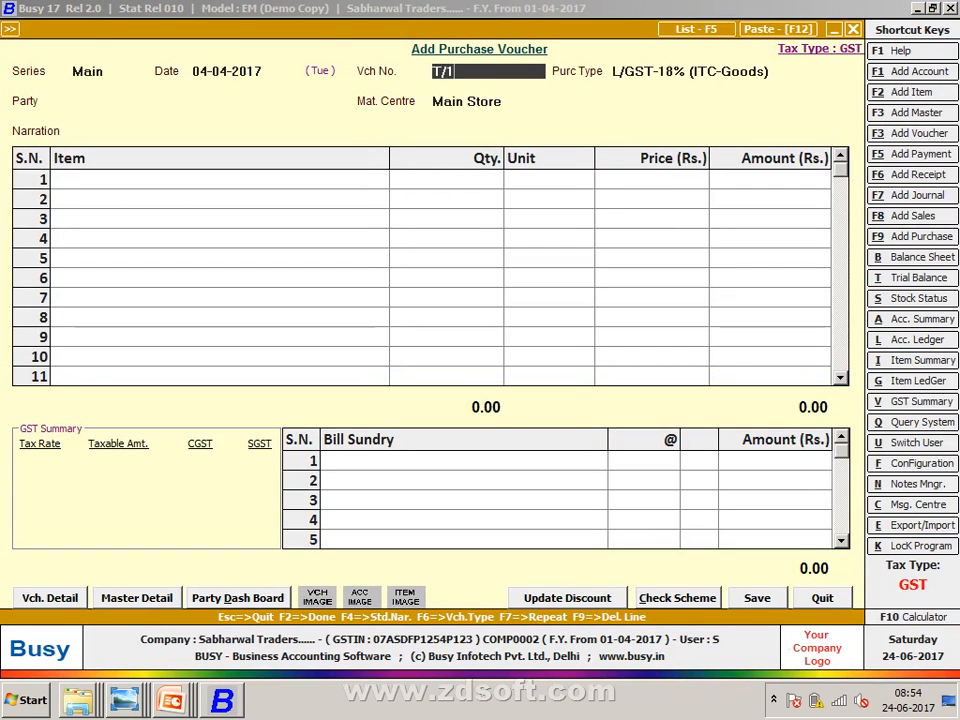
{"action": "type", "text": "7-18"}
{"action": "key", "text": "alt+Tab"}
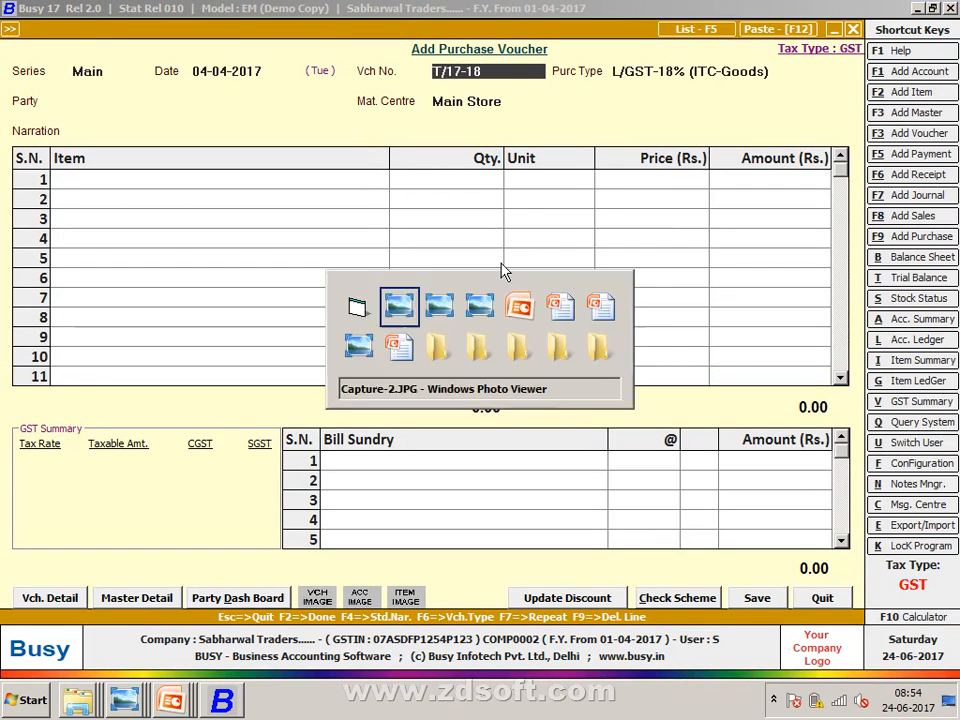
{"action": "key", "text": "alt+Tab"}
{"action": "type", "text": "/01"}
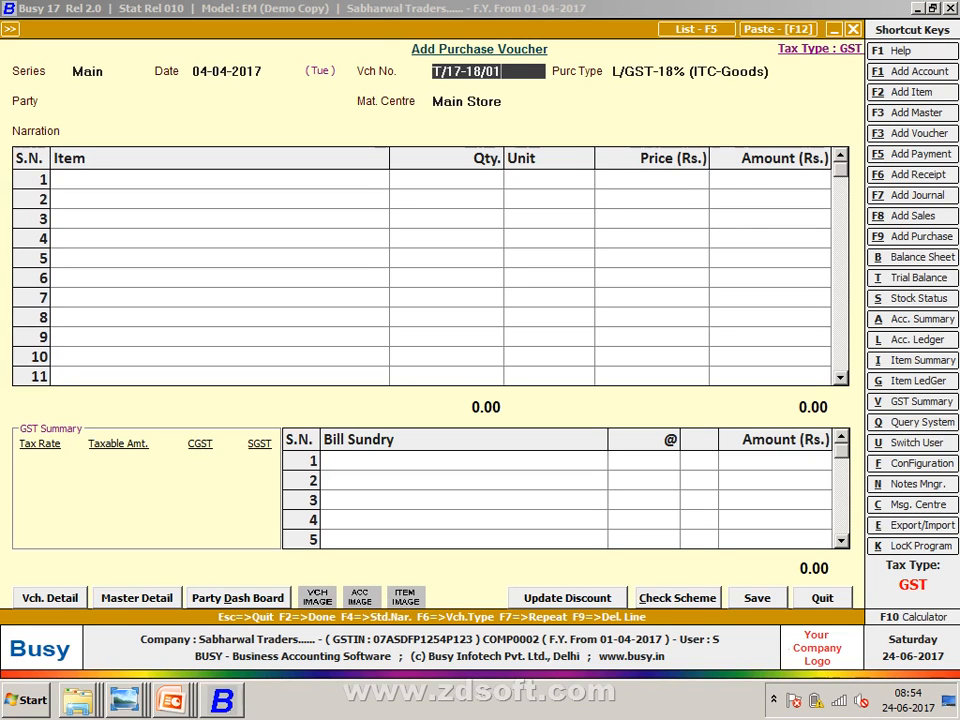
{"action": "key", "text": "Return"}
{"action": "key", "text": "alt+Tab"}
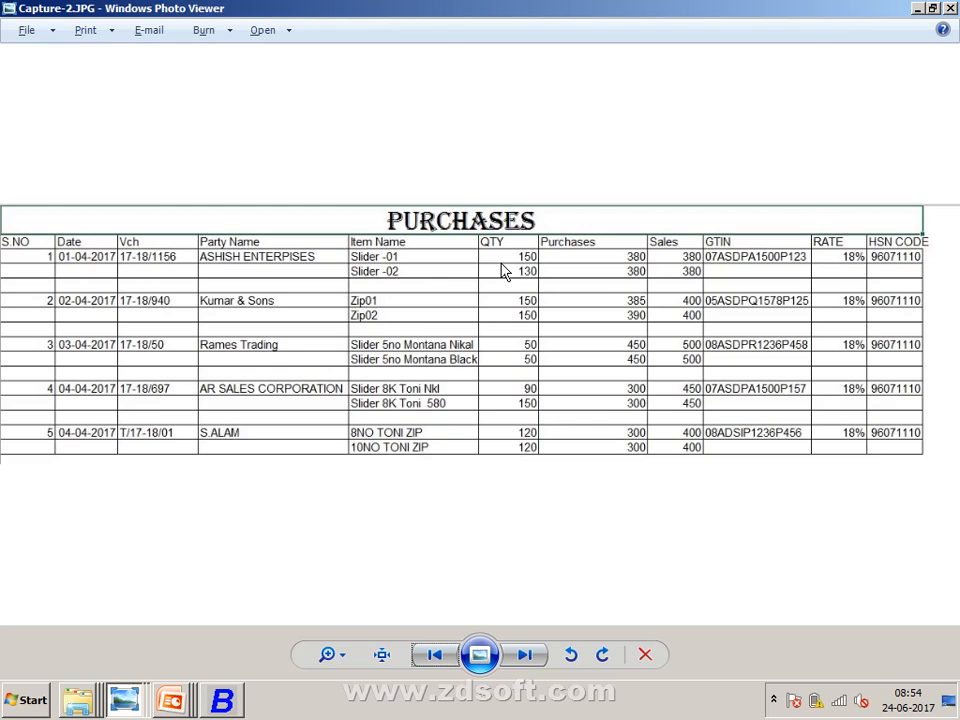
- Set the voucher's purchase type to I/GST-18% (ITC-Goods) and begin a new party account
{"action": "key", "text": "alt+Tab"}
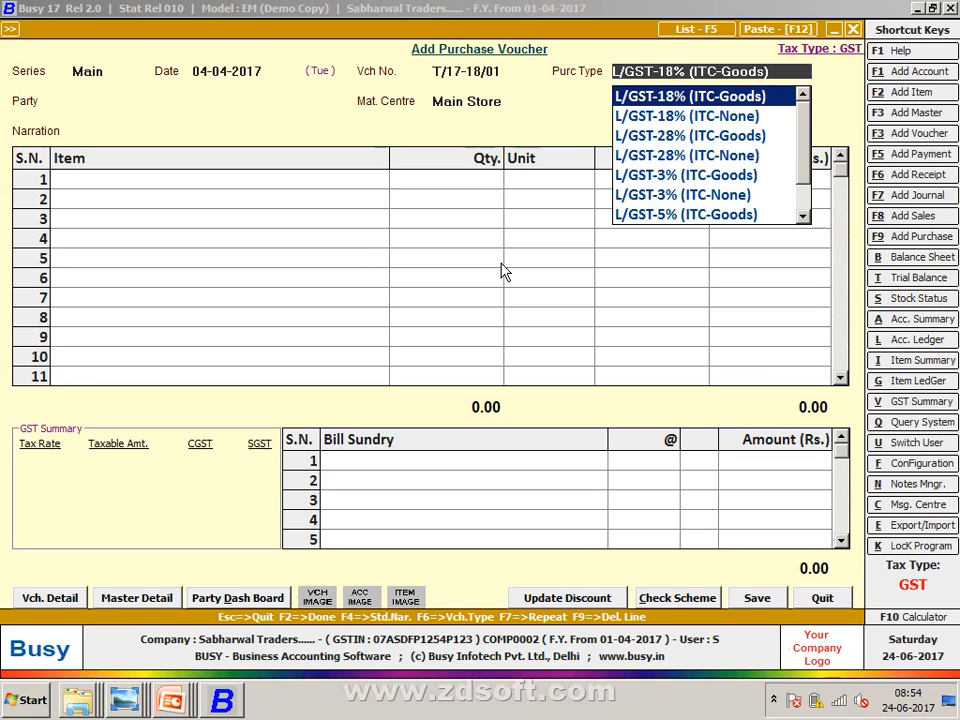
{"action": "type", "text": "I"}
{"action": "key", "text": "Down"}
{"action": "key", "text": "Down"}
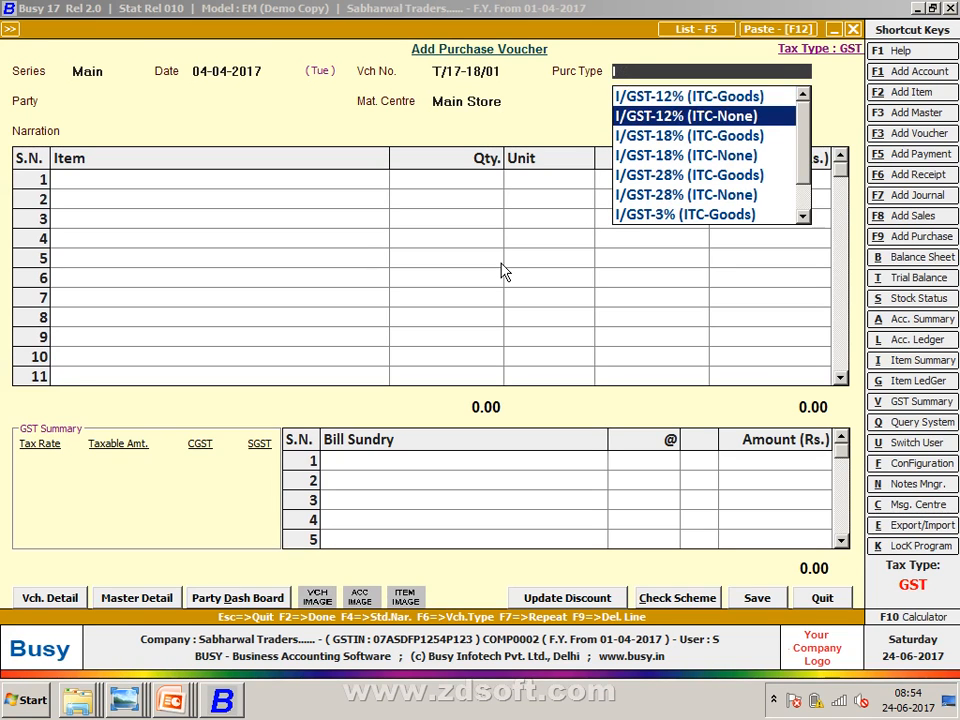
{"action": "key", "text": "Return"}
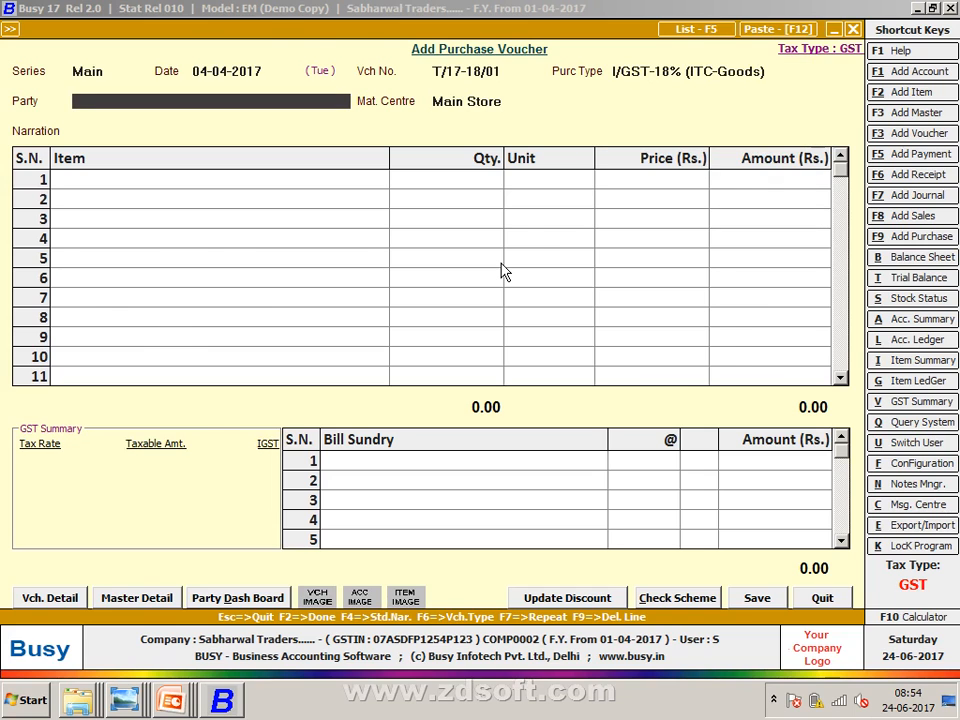
{"action": "key", "text": "alt+Tab"}
{"action": "key", "text": "alt+Tab"}
{"action": "key", "text": "F3"}
- Name the new supplier account, put it under Sundry Creditors, and set state Rajasthan
{"action": "type", "text": "S."}
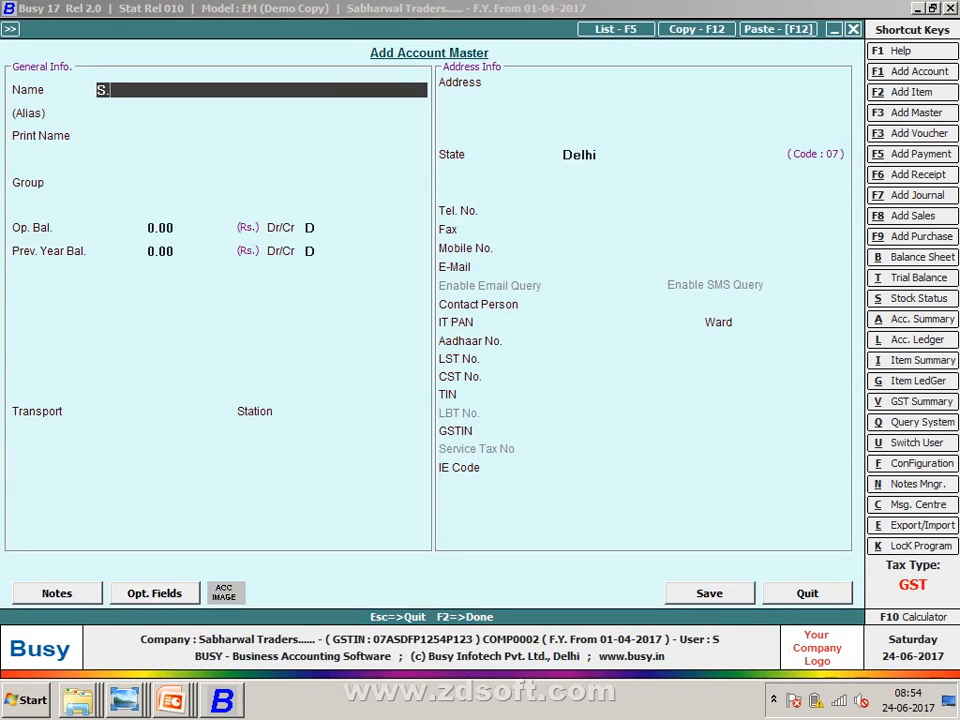
{"action": "type", "text": "ALAM"}
{"action": "key", "text": "Return"}
{"action": "key", "text": "Return"}
{"action": "key", "text": "Return"}
{"action": "type", "text": "SI"}
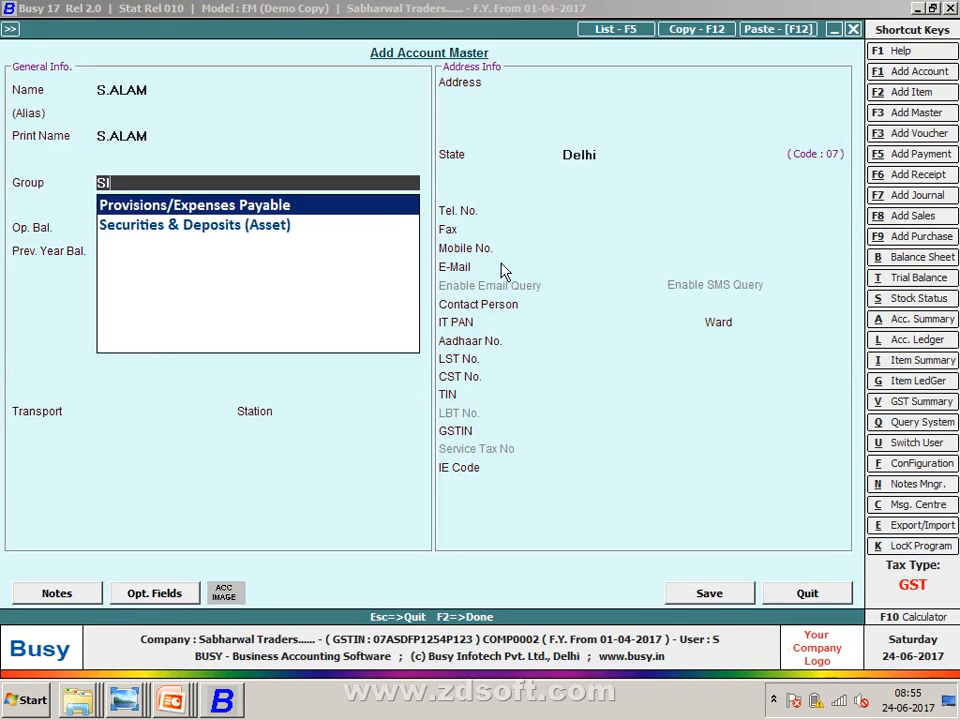
{"action": "key", "text": "BackSpace"}
{"action": "type", "text": "UN"}
{"action": "key", "text": "Return"}
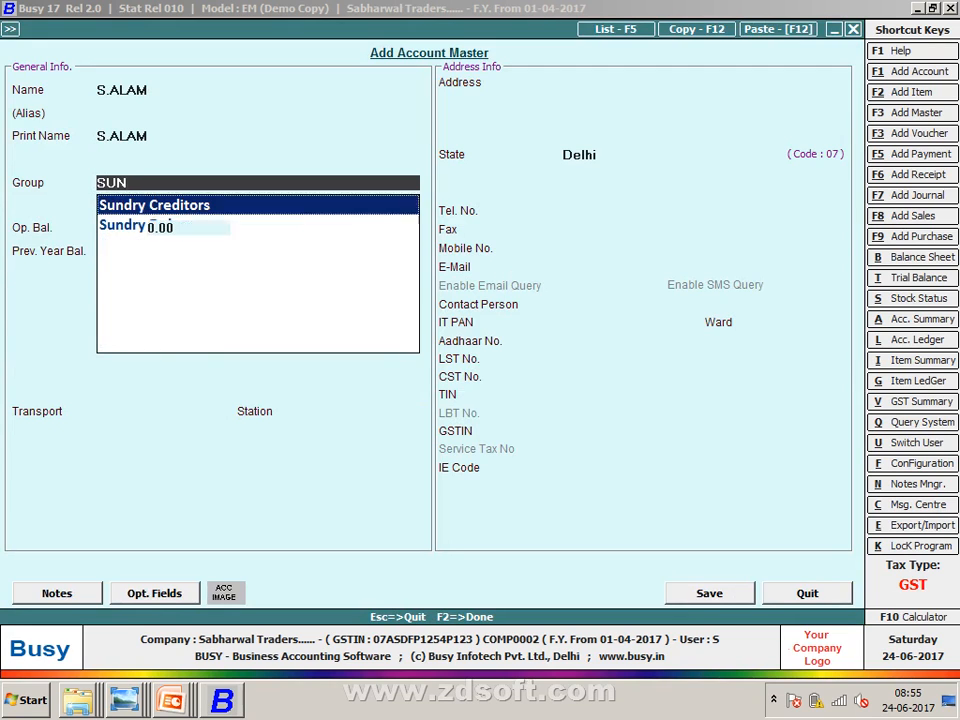
{"action": "key", "text": "Return"}
{"action": "key", "text": "Return"}
{"action": "type", "text": "N"}
{"action": "key", "text": "Return"}
{"action": "key", "text": "Return"}
{"action": "key", "text": "Return"}
{"action": "key", "text": "Return"}
{"action": "key", "text": "Return"}
{"action": "key", "text": "Return"}
{"action": "key", "text": "Return"}
{"action": "key", "text": "Return"}
{"action": "key", "text": "Return"}
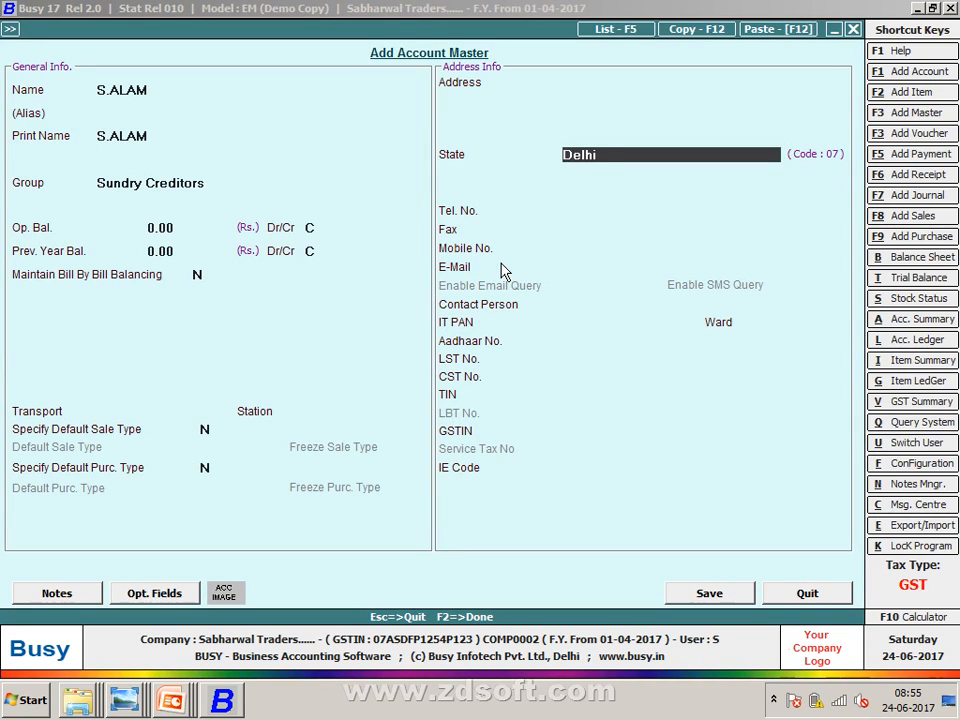
{"action": "type", "text": "RAJ"}
{"action": "key", "text": "Return"}
{"action": "key", "text": "Return"}
{"action": "key", "text": "Return"}
{"action": "key", "text": "Return"}
{"action": "key", "text": "Return"}
{"action": "key", "text": "Return"}
{"action": "key", "text": "Return"}
{"action": "key", "text": "Return"}
{"action": "key", "text": "Return"}
{"action": "key", "text": "Return"}
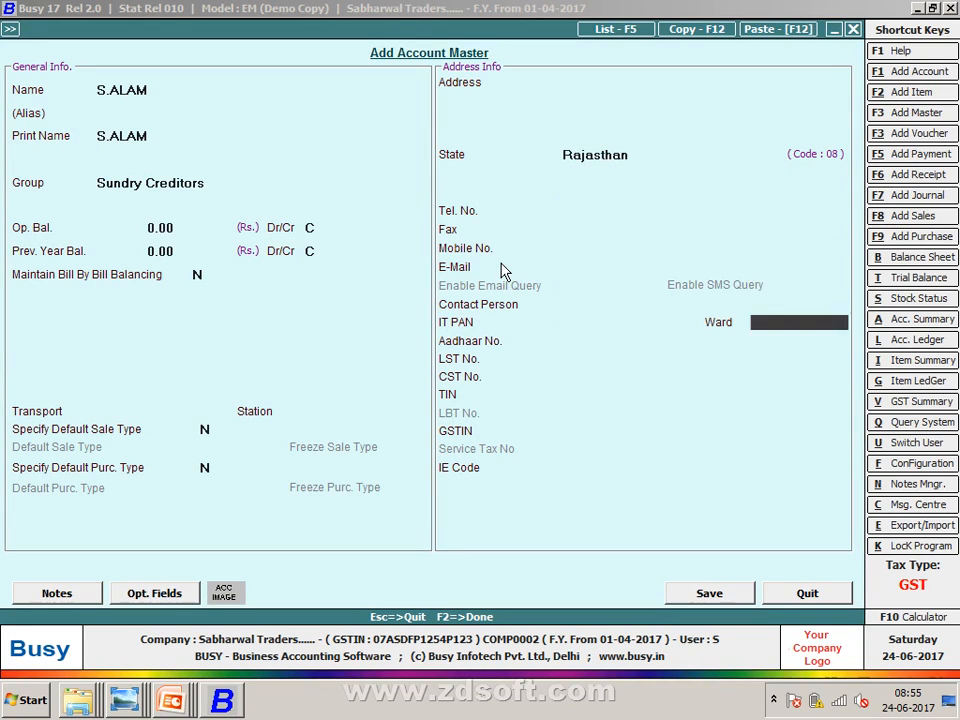
{"action": "key", "text": "Return"}
{"action": "key", "text": "Return"}
- Enter the supplier's GSTIN from the purchases sheet and save the account
{"action": "type", "text": "08"}
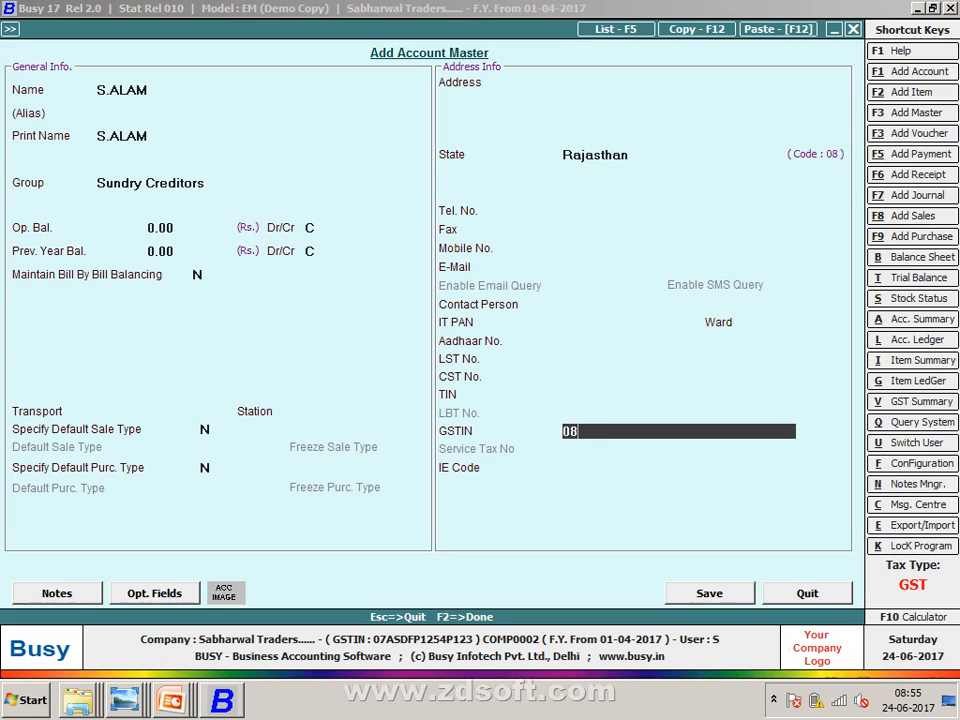
{"action": "key", "text": "alt+Tab"}
{"action": "key", "text": "alt+Tab"}
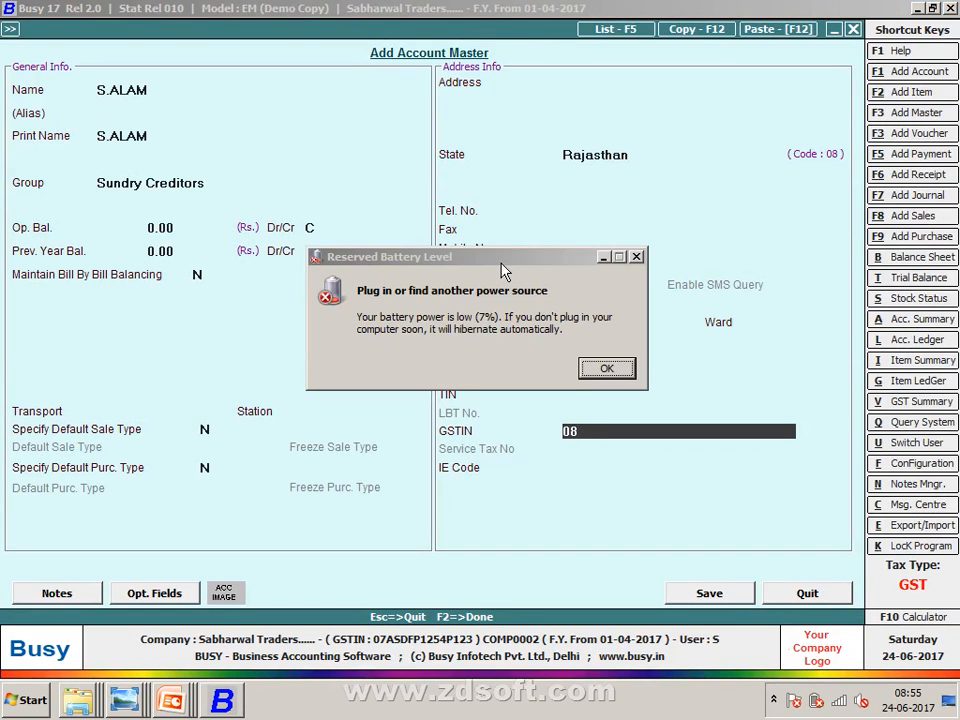
{"action": "key", "text": "Return"}
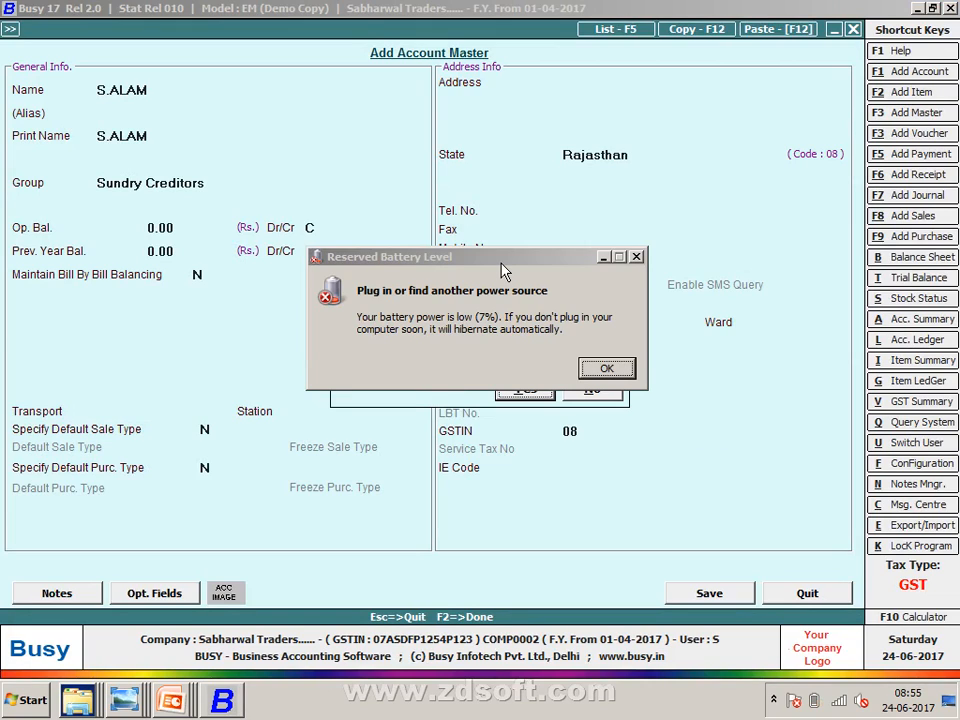
{"action": "key", "text": "Right"}
{"action": "key", "text": "Return"}
{"action": "key", "text": "End"}
{"action": "type", "text": "A"}
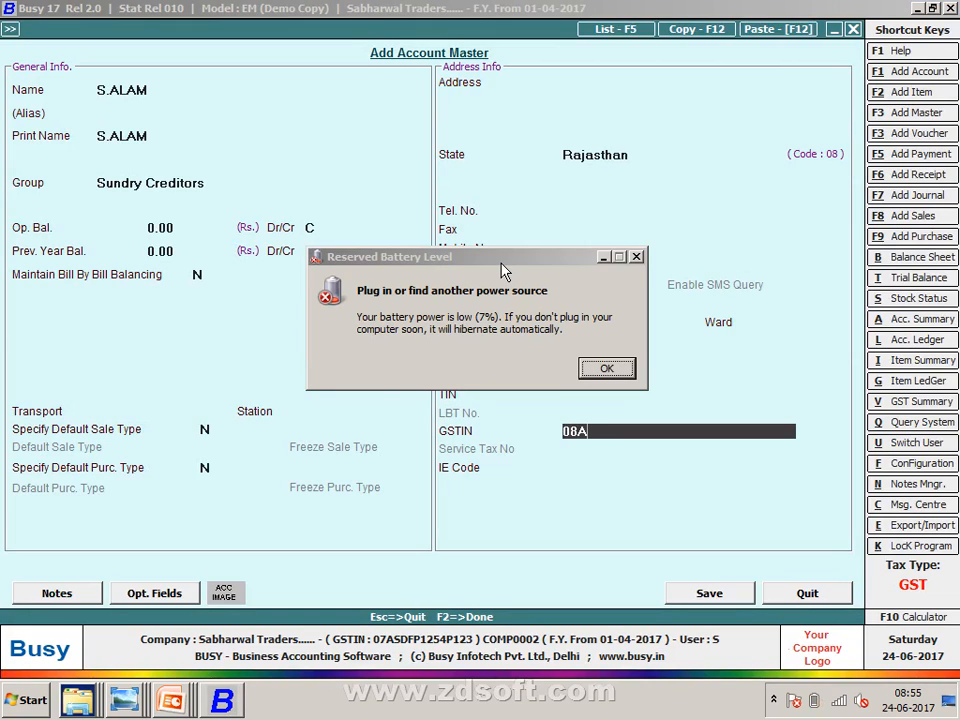
{"action": "type", "text": "SD"}
{"action": "key", "text": "alt+Tab"}
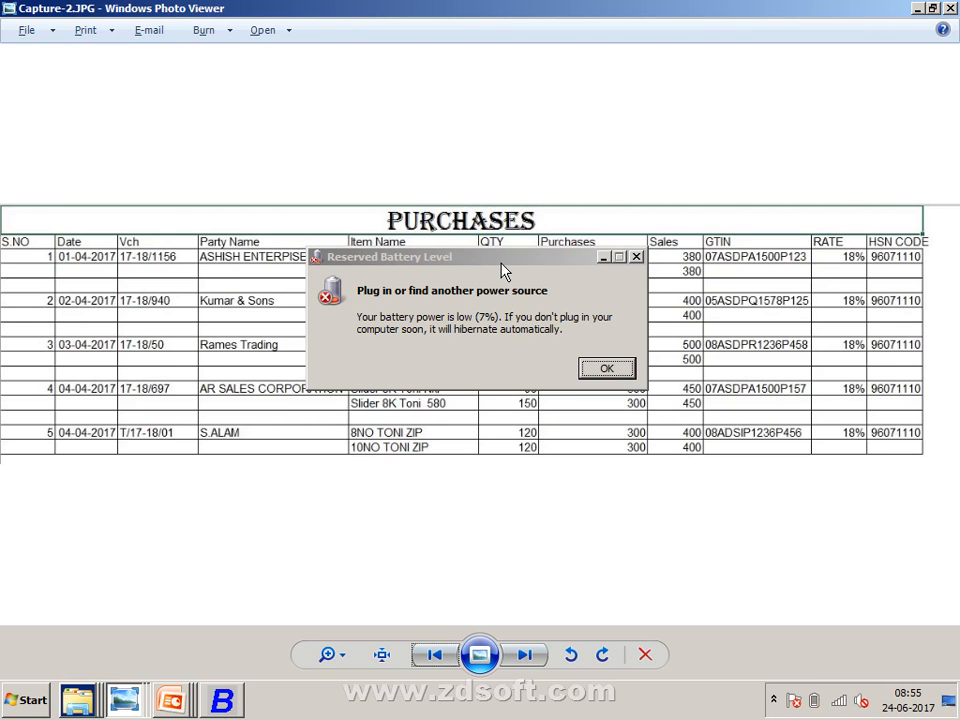
{"action": "key", "text": "alt+Tab"}
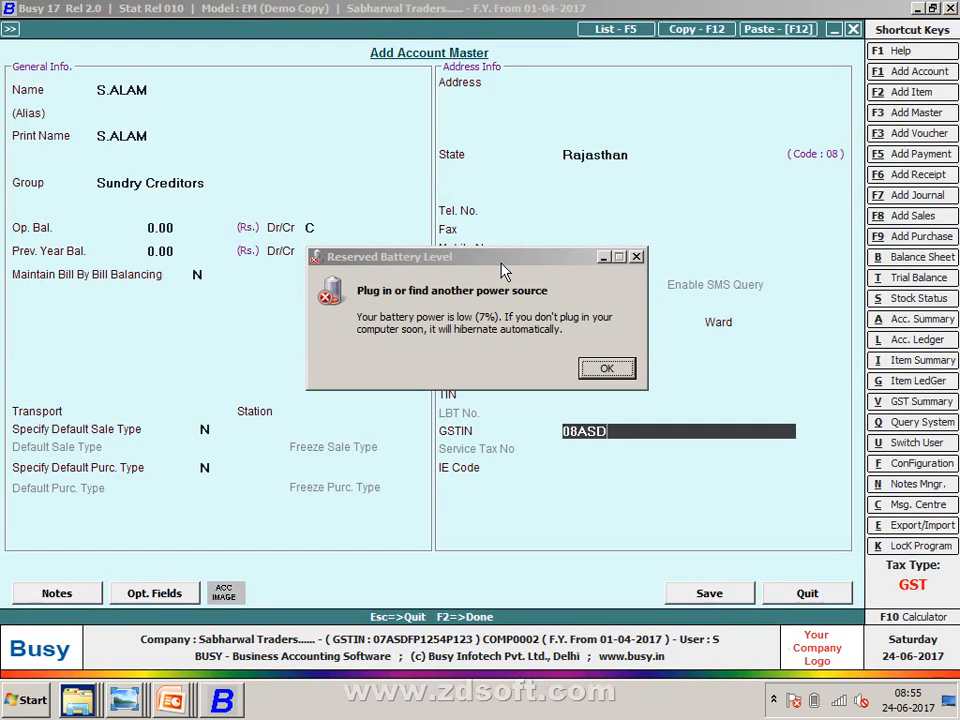
{"action": "type", "text": "IP"}
{"action": "key", "text": "alt+Tab"}
{"action": "key", "text": "alt+Tab"}
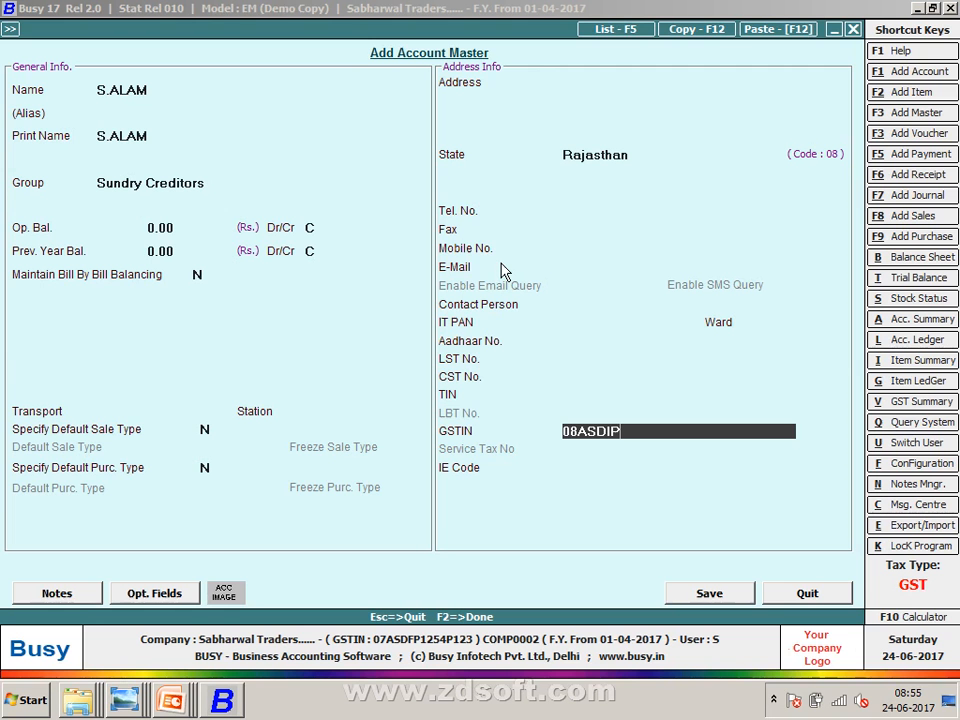
{"action": "type", "text": "1236"}
{"action": "key", "text": "alt+Tab"}
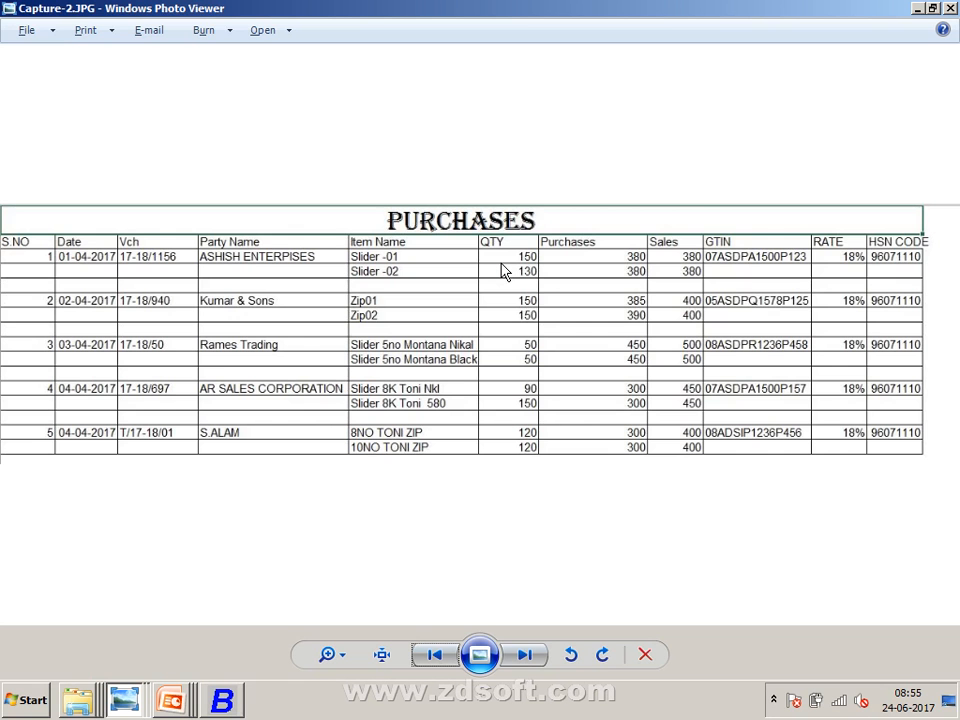
{"action": "key", "text": "alt+Tab"}
{"action": "type", "text": "P456"}
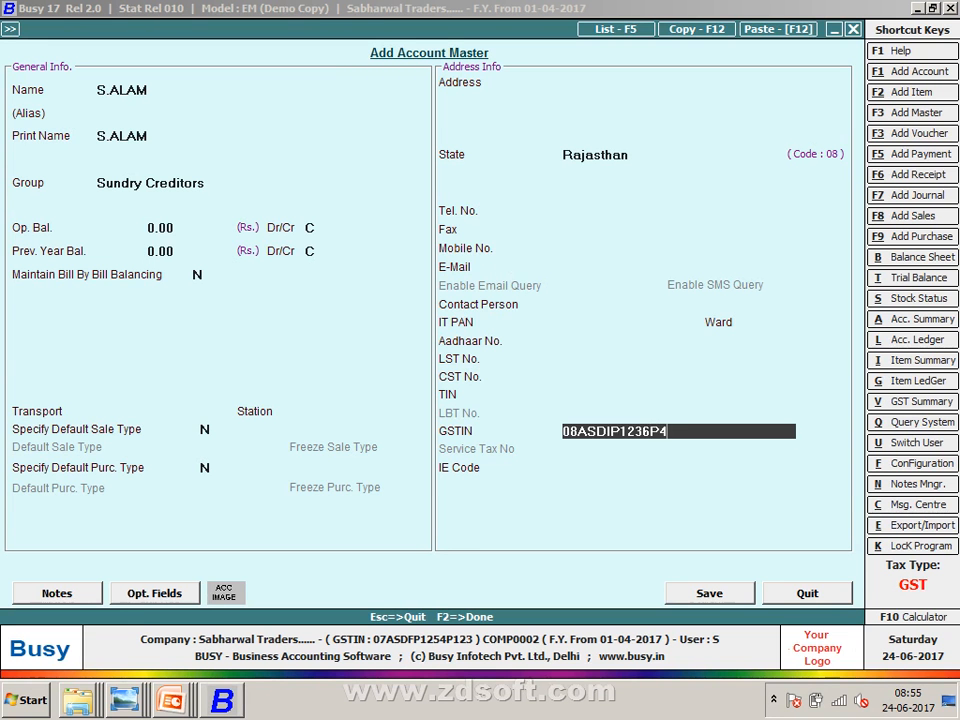
{"action": "key", "text": "Return"}
{"action": "key", "text": "Return"}
{"action": "key", "text": "Return"}
{"action": "key", "text": "Return"}
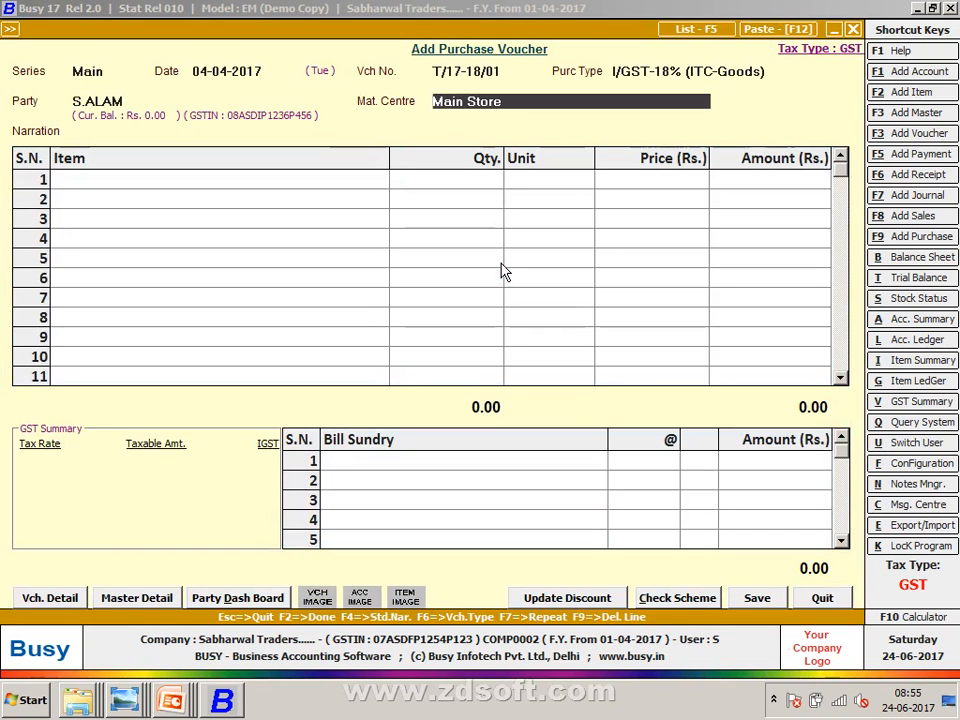
- Skip the transport details and create item 8NO TONI ZIP with sales price 400, purchase price 385
{"action": "key", "text": "Return"}
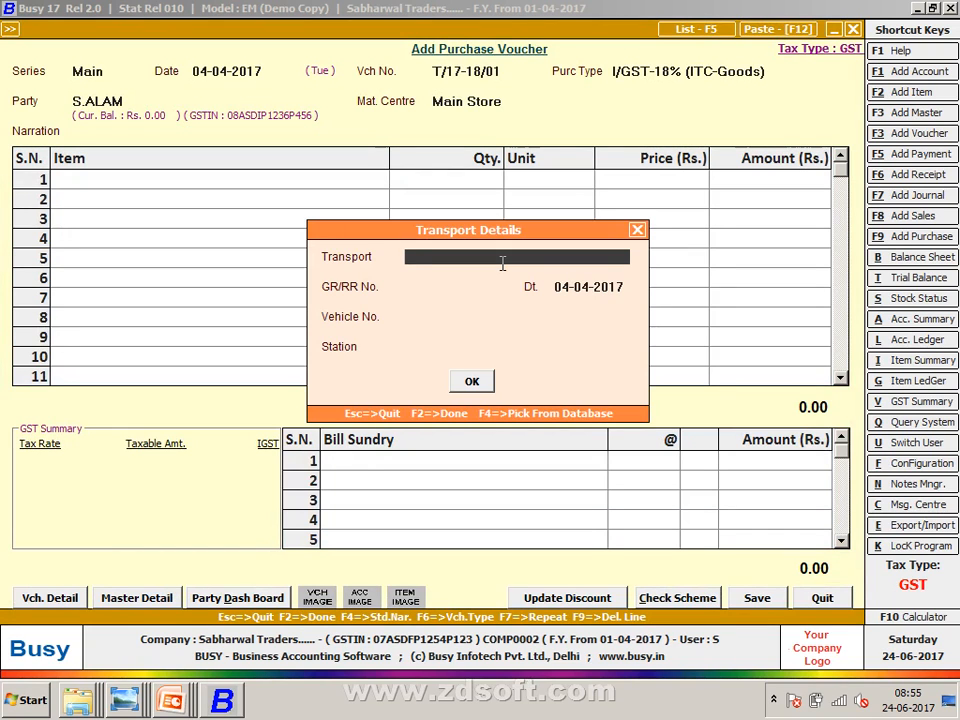
{"action": "key", "text": "Return"}
{"action": "key", "text": "Return"}
{"action": "key", "text": "Return"}
{"action": "key", "text": "Return"}
{"action": "key", "text": "Return"}
{"action": "key", "text": "Return"}
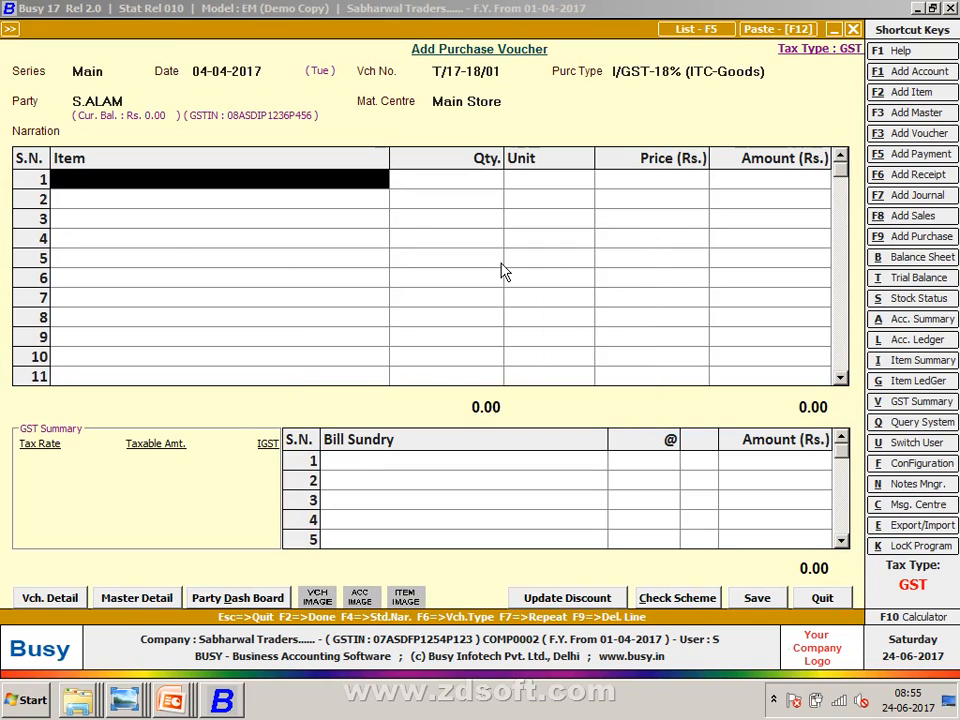
{"action": "key", "text": "alt+Tab"}
{"action": "key", "text": "alt+Tab"}
{"action": "key", "text": "F3"}
{"action": "type", "text": "8"}
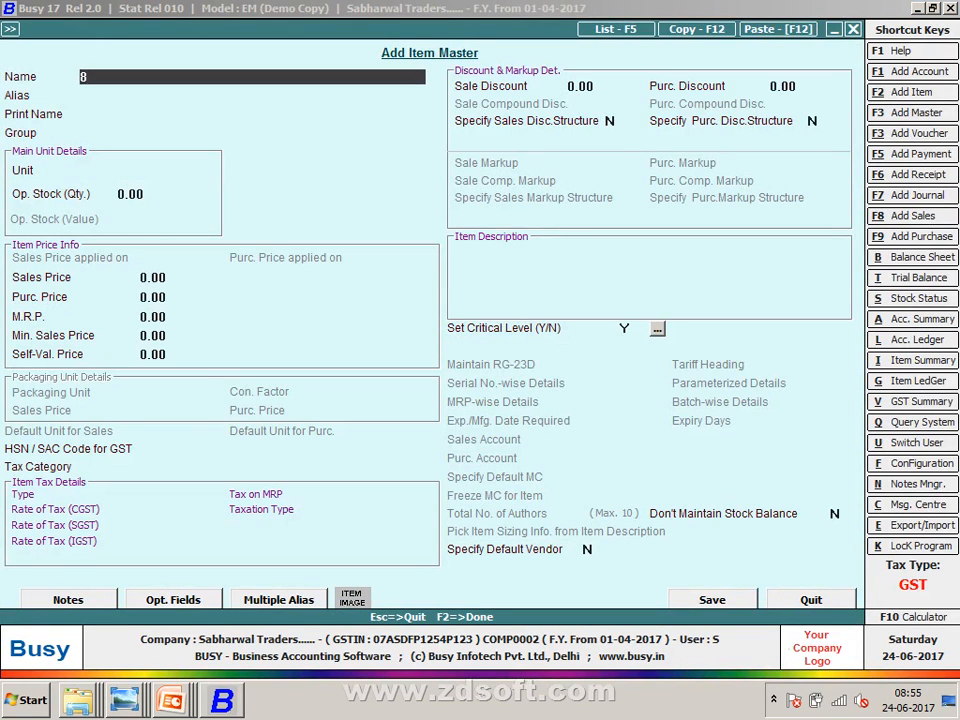
{"action": "type", "text": "NO TONI"}
{"action": "type", "text": "ZOP"}
{"action": "key", "text": "BackSpace"}
{"action": "key", "text": "BackSpace"}
{"action": "type", "text": "IP"}
{"action": "key", "text": "Return"}
{"action": "key", "text": "Return"}
{"action": "key", "text": "Return"}
{"action": "key", "text": "Return"}
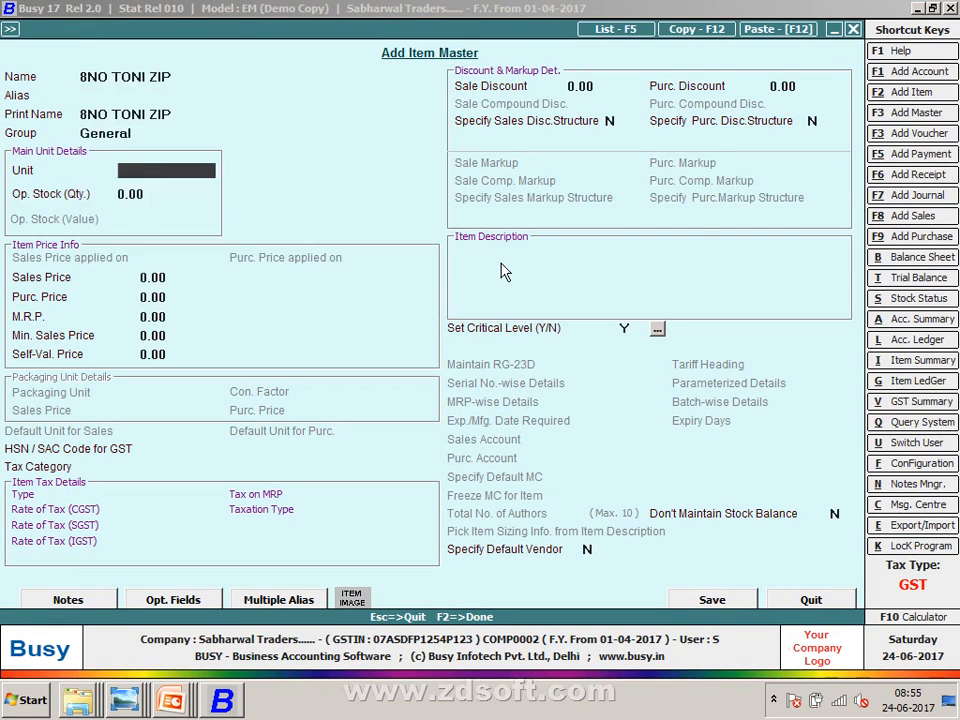
{"action": "type", "text": "P"}
{"action": "key", "text": "Return"}
{"action": "key", "text": "Return"}
{"action": "type", "text": "40"}
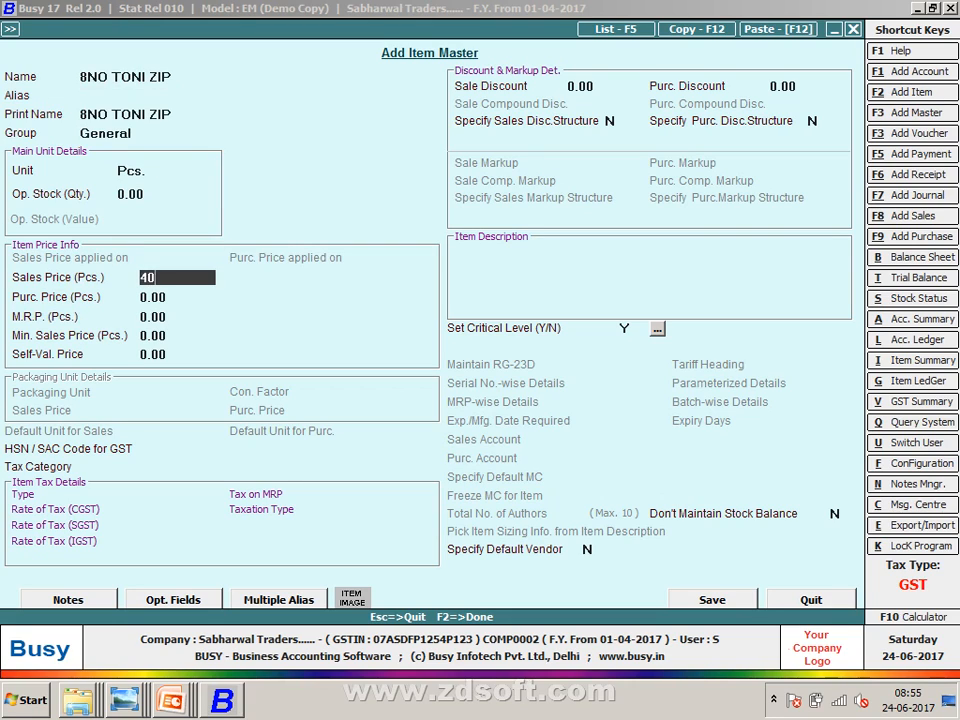
{"action": "type", "text": "0"}
{"action": "key", "text": "Return"}
{"action": "type", "text": "385"}
{"action": "key", "text": "Return"}
{"action": "key", "text": "Return"}
{"action": "key", "text": "Return"}
{"action": "key", "text": "Return"}
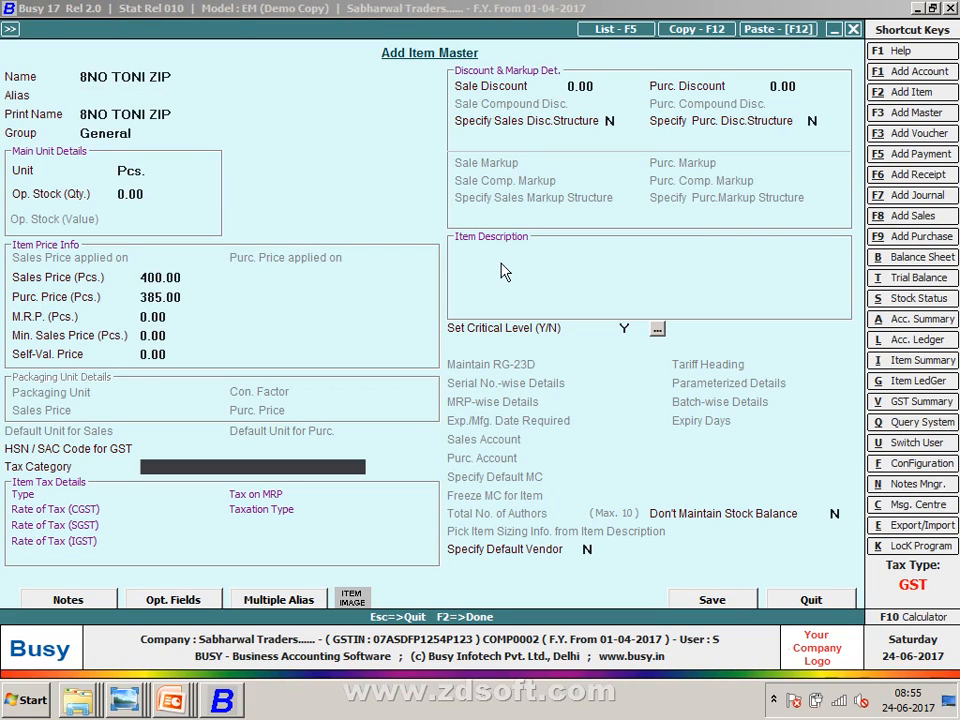
- Give 8NO TONI ZIP HSN code 96071110 and GST 18%, then save the item
{"action": "key", "text": "Up"}
{"action": "type", "text": "96011"}
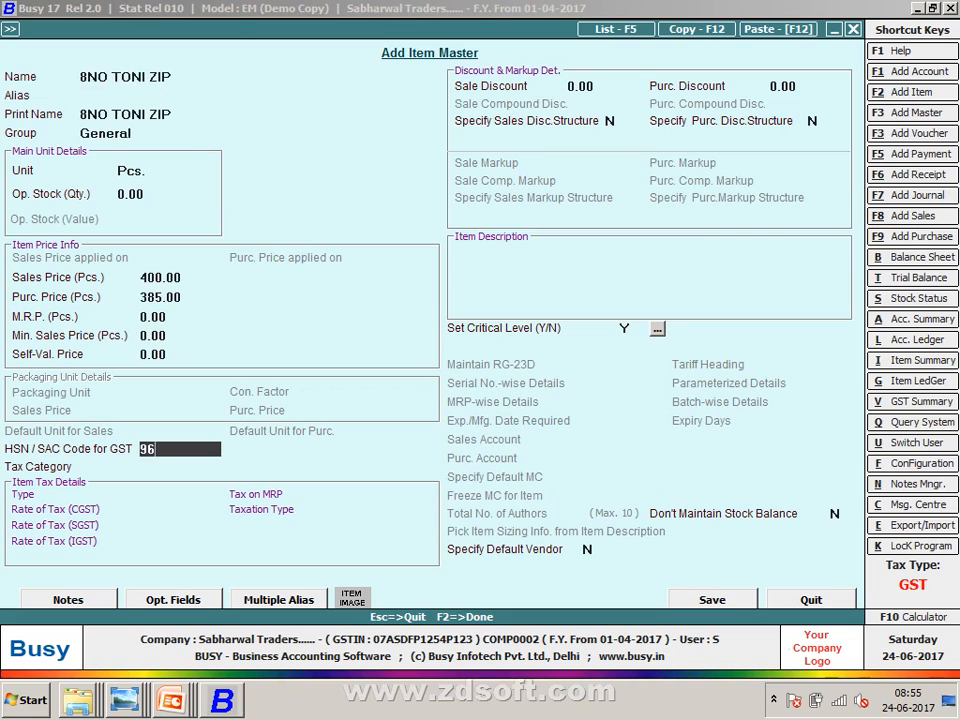
{"action": "key", "text": "BackSpace"}
{"action": "key", "text": "BackSpace"}
{"action": "type", "text": "71110"}
{"action": "key", "text": "Return"}
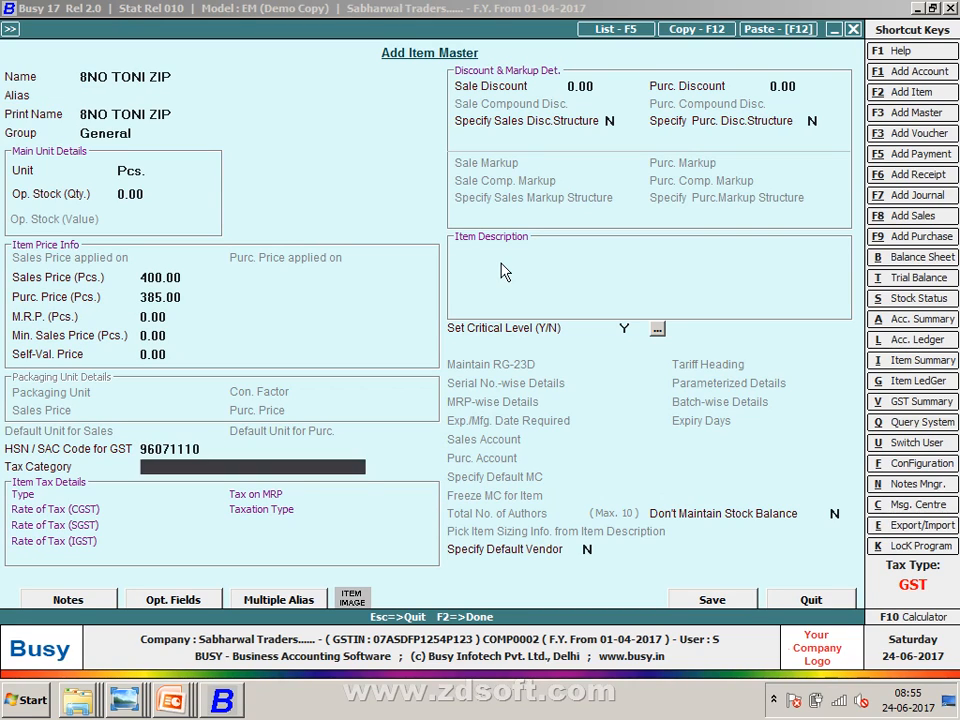
{"action": "type", "text": "18"}
{"action": "key", "text": "Return"}
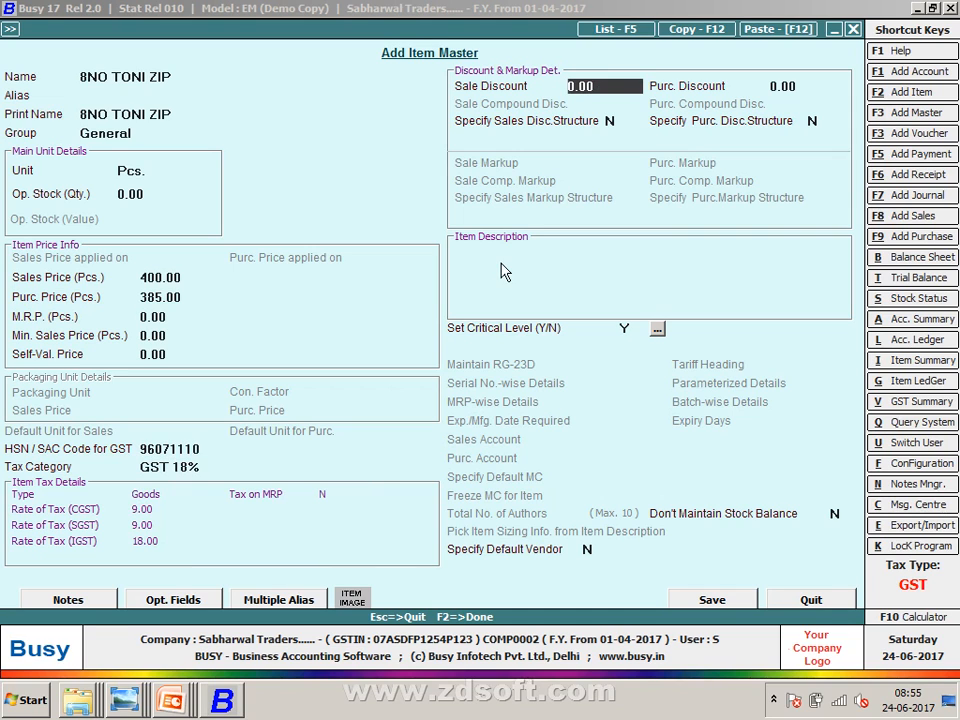
{"action": "key", "text": "F2"}
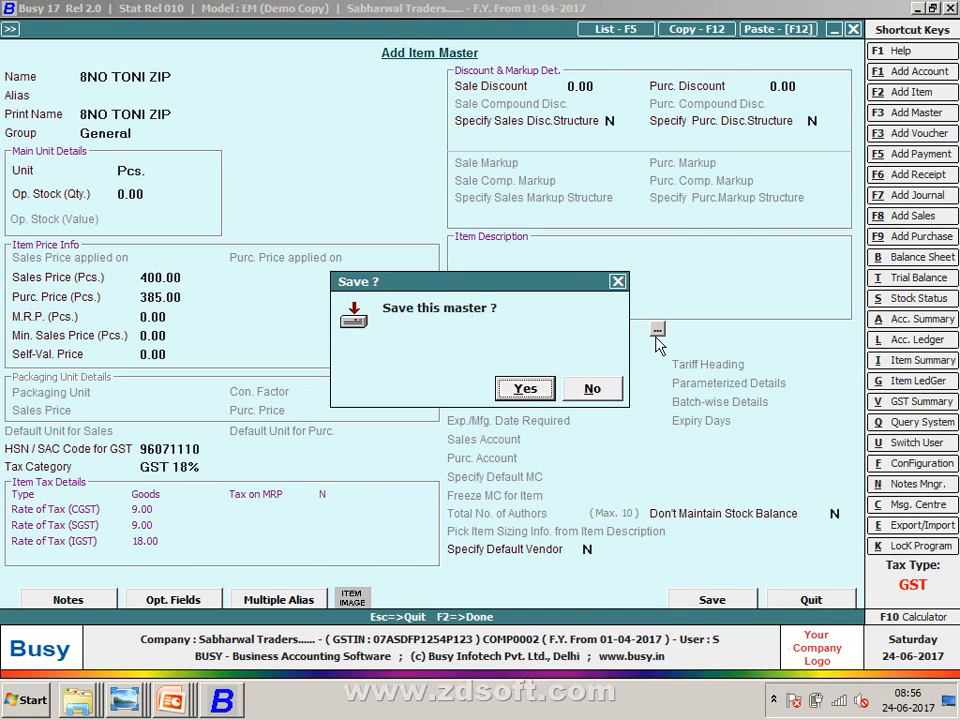
{"action": "key", "text": "Return"}
- Enter quantity 120 at 385 on voucher row 1
{"action": "key", "text": "alt+Tab"}
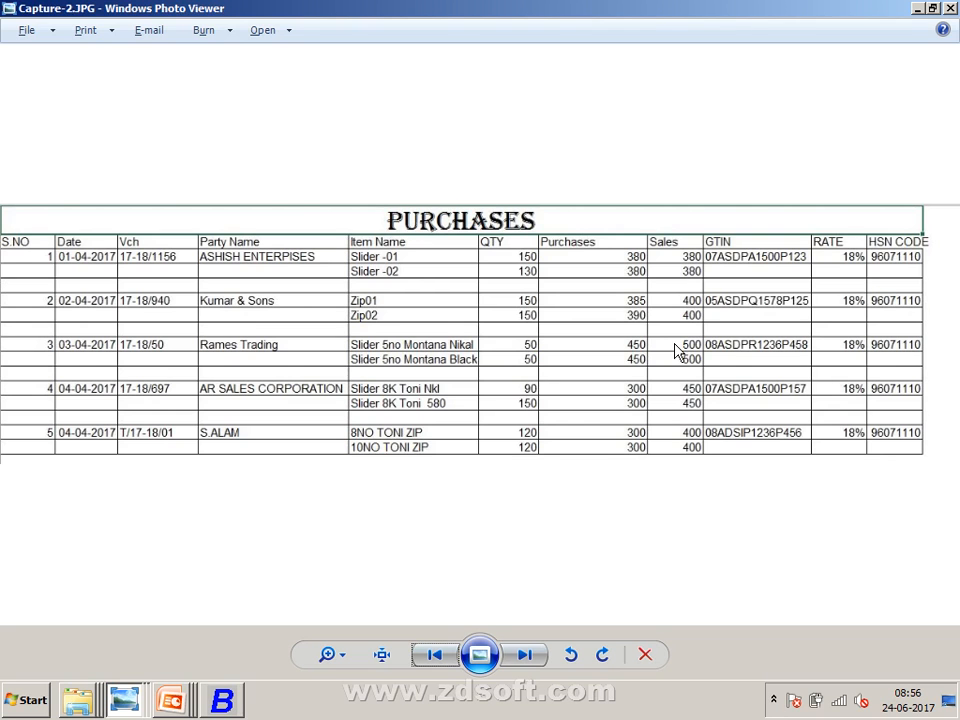
{"action": "key", "text": "alt+Tab"}
{"action": "type", "text": "120"}
{"action": "key", "text": "Return"}
{"action": "key", "text": "Return"}
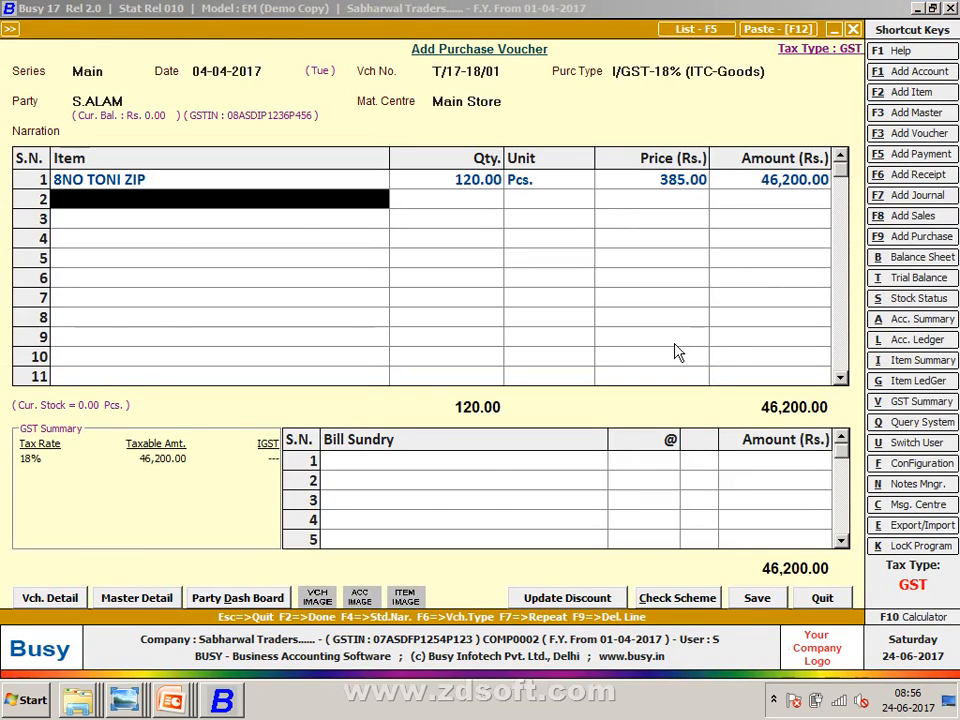
{"action": "key", "text": "alt+Tab"}
{"action": "key", "text": "alt+Tab"}
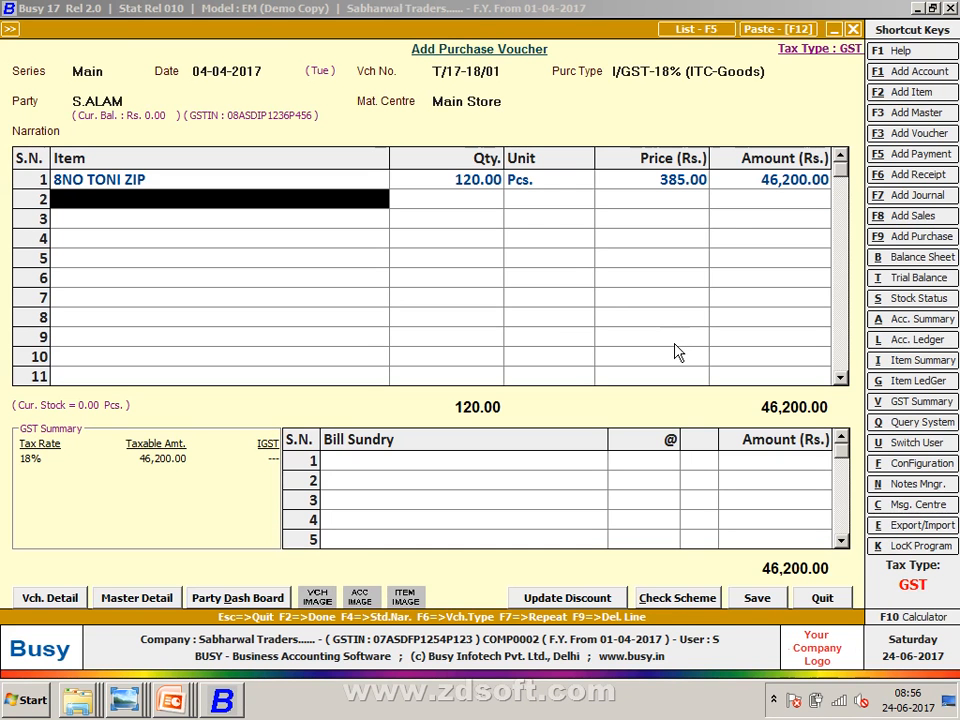
- Create item 10NO TONI ZIP in group General, Pcs., sales price 400, purchase price 385
{"action": "key", "text": "F2"}
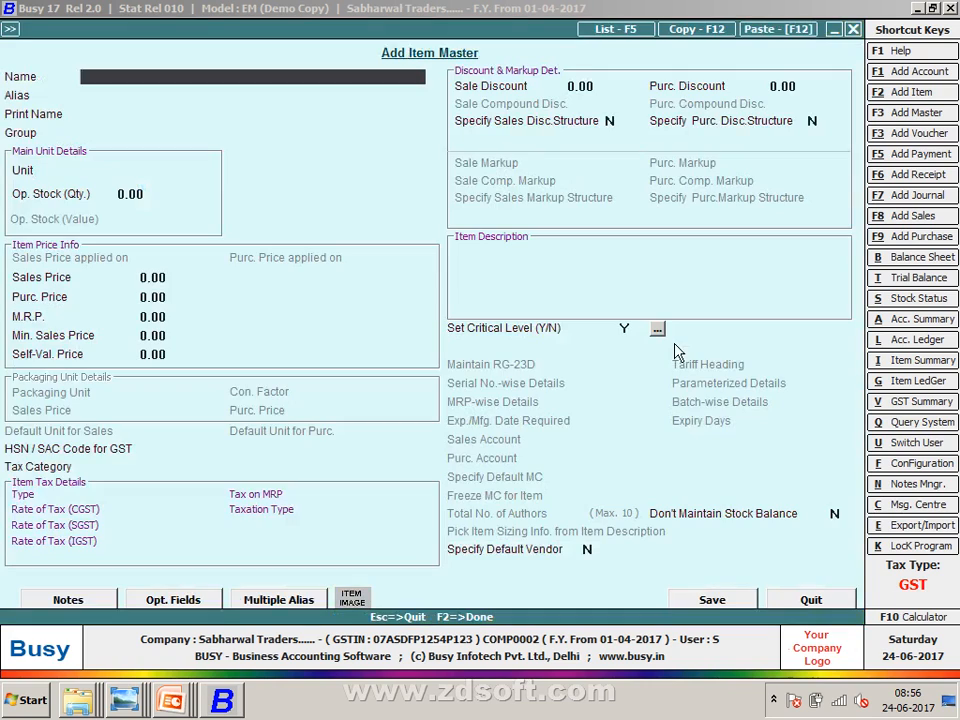
{"action": "type", "text": "10NO TONI ZIP"}
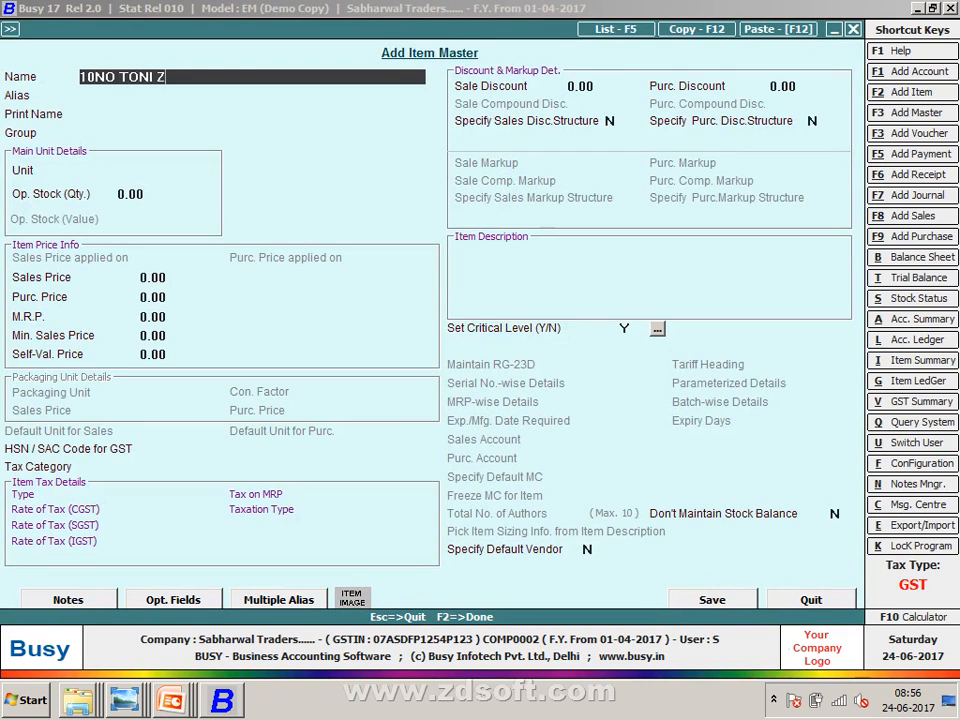
{"action": "key", "text": "Return"}
{"action": "key", "text": "Return"}
{"action": "key", "text": "Return"}
{"action": "key", "text": "Return"}
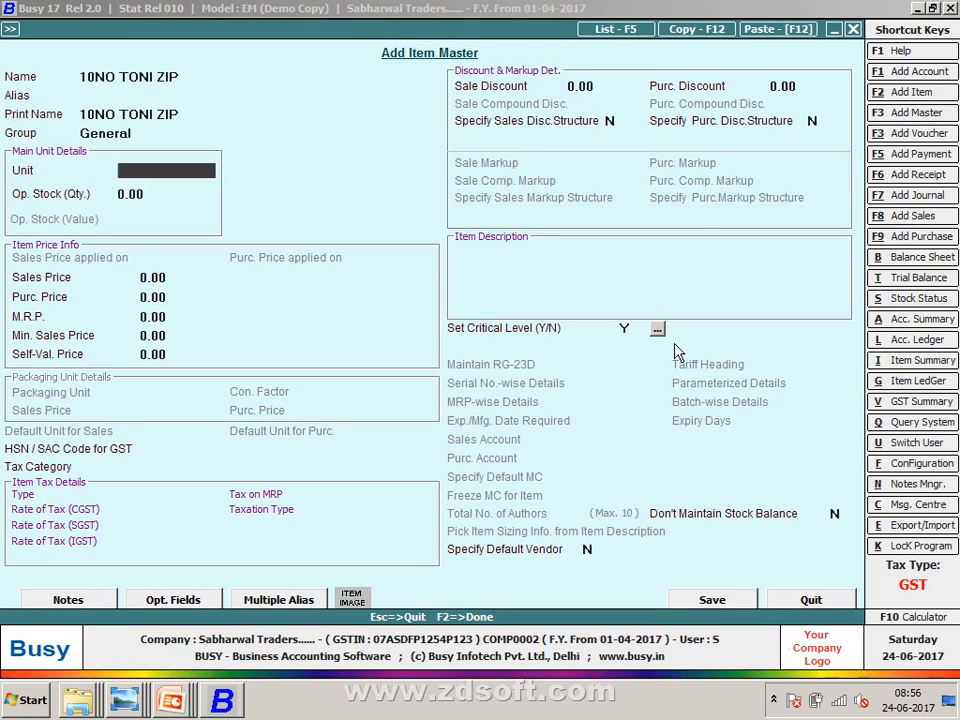
{"action": "key", "text": "Return"}
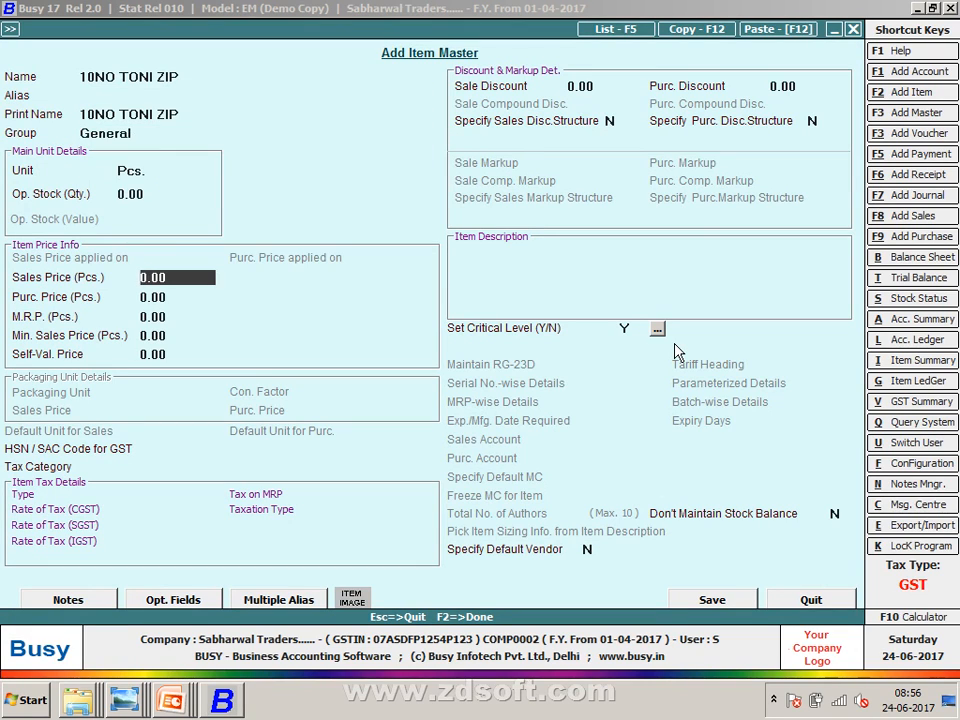
{"action": "type", "text": "400"}
{"action": "key", "text": "Return"}
{"action": "type", "text": "385"}
{"action": "key", "text": "Return"}
{"action": "key", "text": "Return"}
{"action": "key", "text": "Return"}
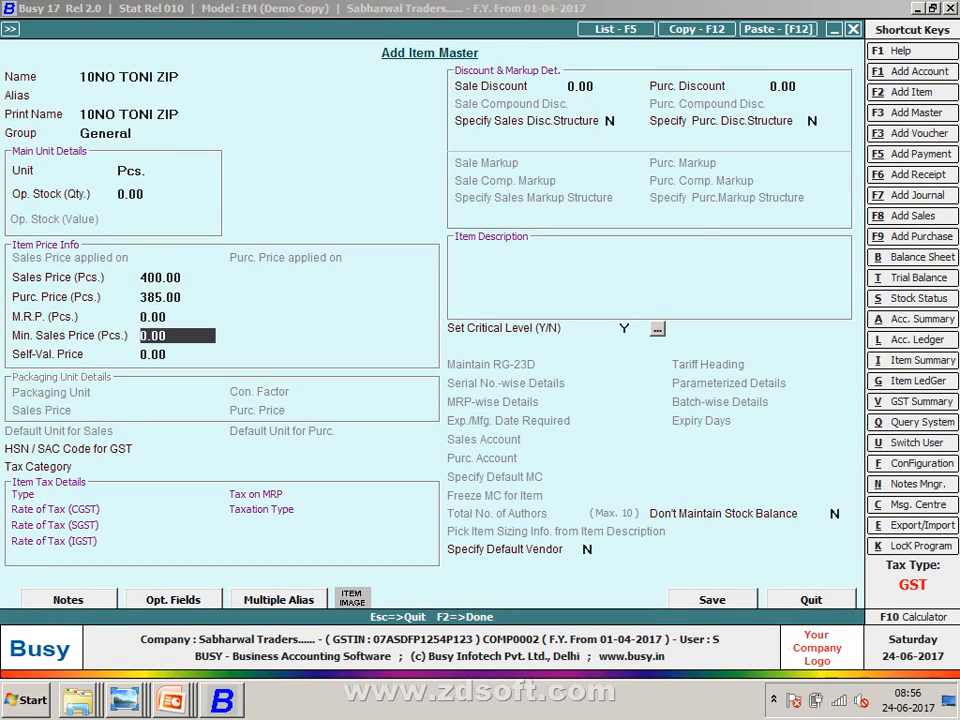
- Set HSN code 96071110 and GST 18% for 10NO TONI ZIP and save it
{"action": "key", "text": "Return"}
{"action": "key", "text": "Return"}
{"action": "type", "text": "96"}
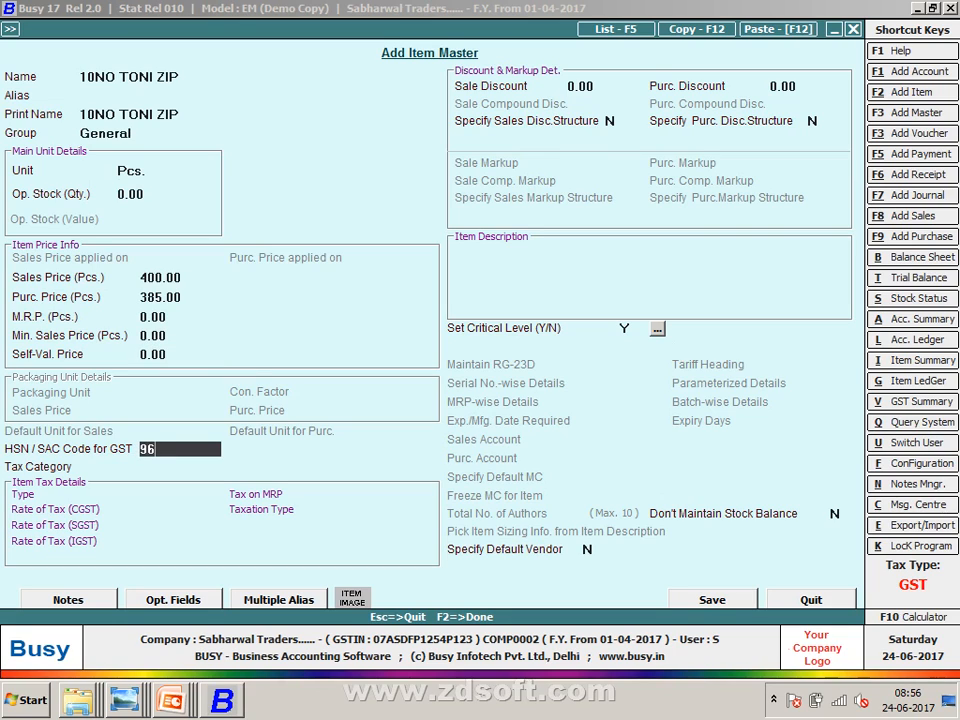
{"action": "type", "text": "071110"}
{"action": "key", "text": "Return"}
{"action": "key", "text": "Down"}
{"action": "key", "text": "Return"}
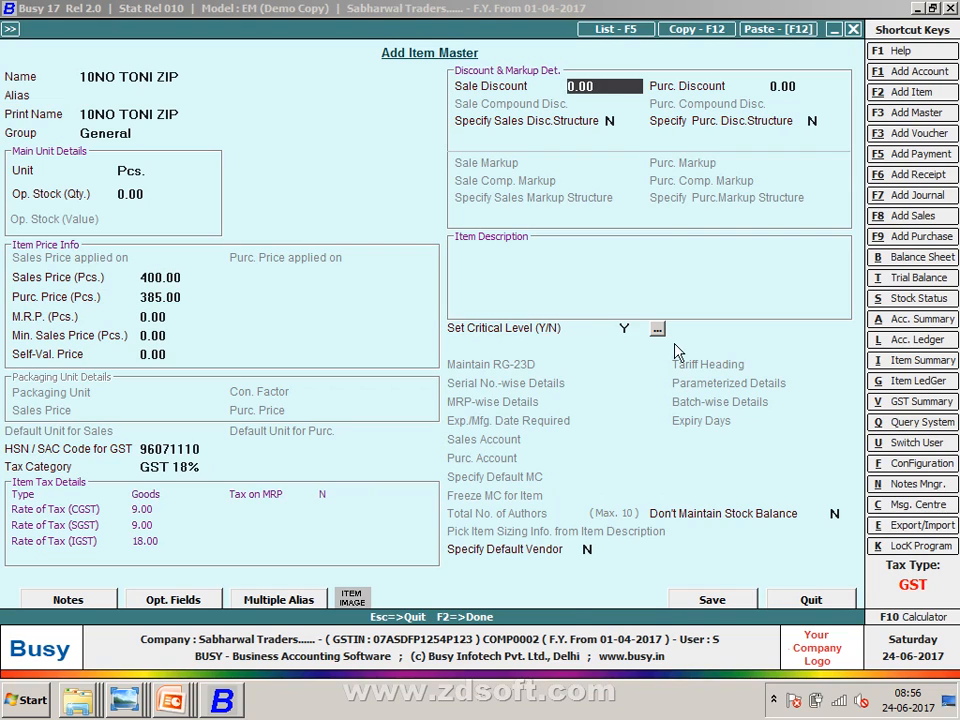
{"action": "key", "text": "F2"}
- Enter quantity 120 for row 2 after checking the purchases sheet
{"action": "key", "text": "alt+Tab"}
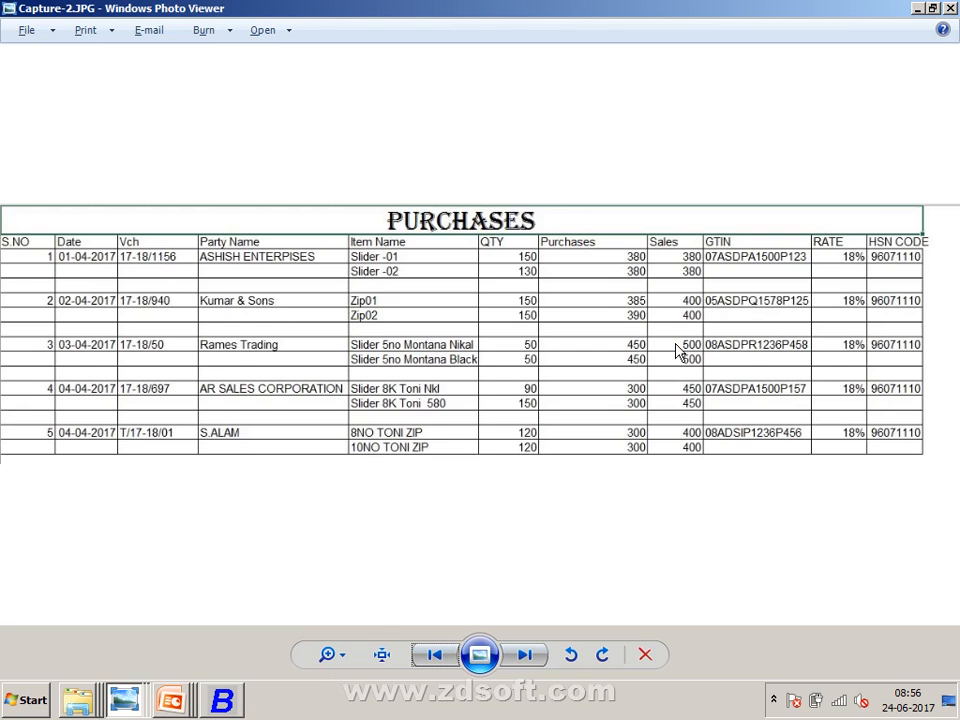
{"action": "key", "text": "alt+Tab"}
{"action": "type", "text": "120"}
{"action": "key", "text": "Return"}
{"action": "key", "text": "Return"}
{"action": "key", "text": "Return"}
{"action": "key", "text": "Return"}
{"action": "key", "text": "Return"}
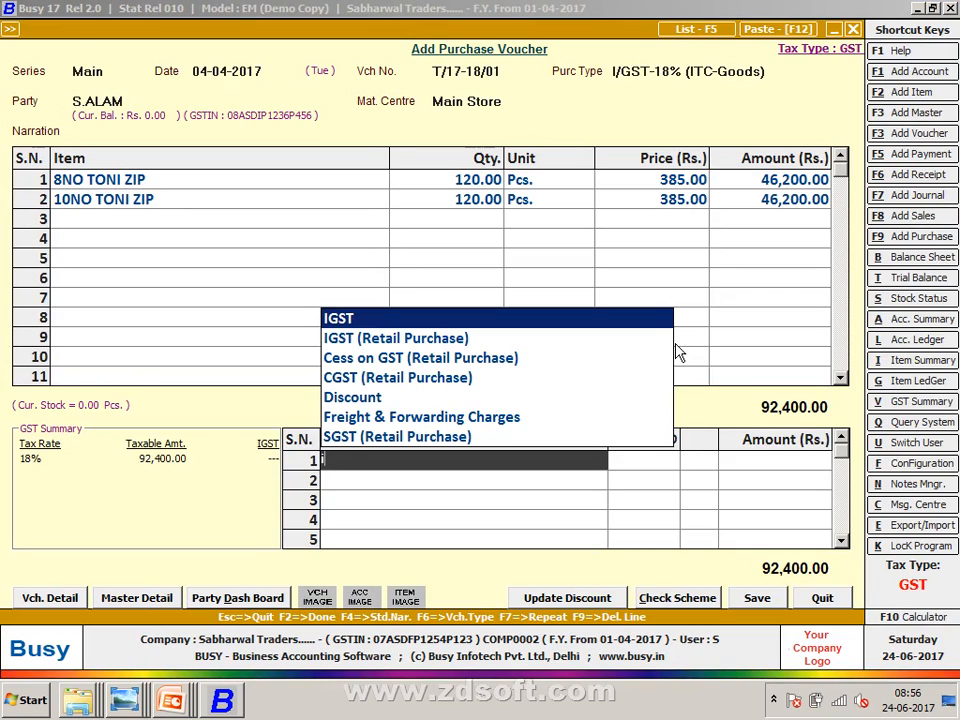
- Add IGST 18% (16,632.00), enter bill number T/17-18/01 in GST reporting details, and save the voucher
{"action": "key", "text": "Return"}
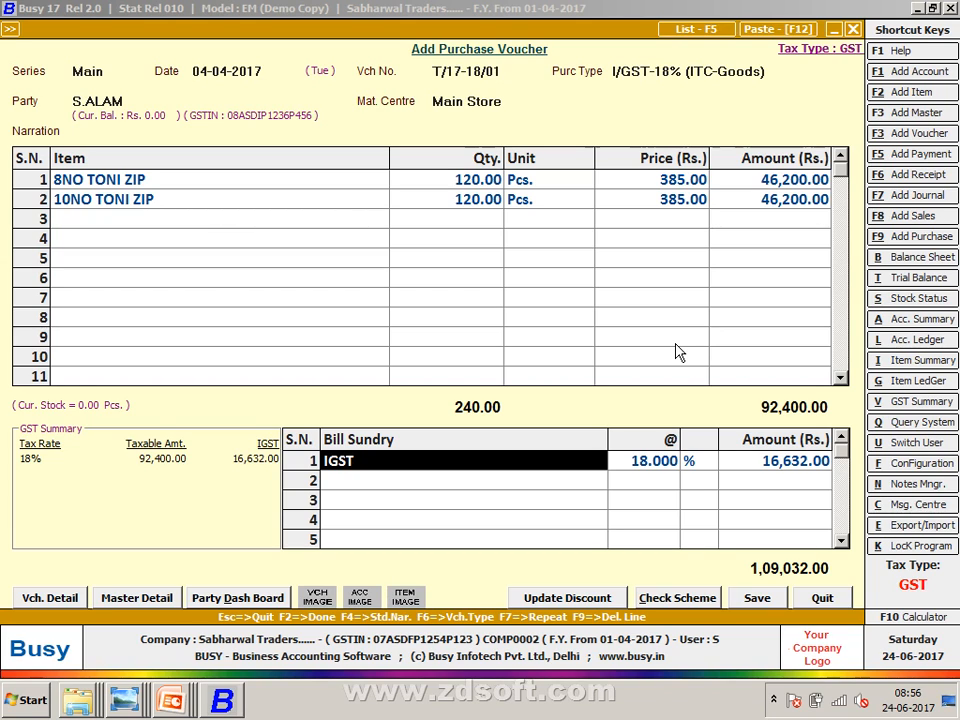
{"action": "key", "text": "F2"}
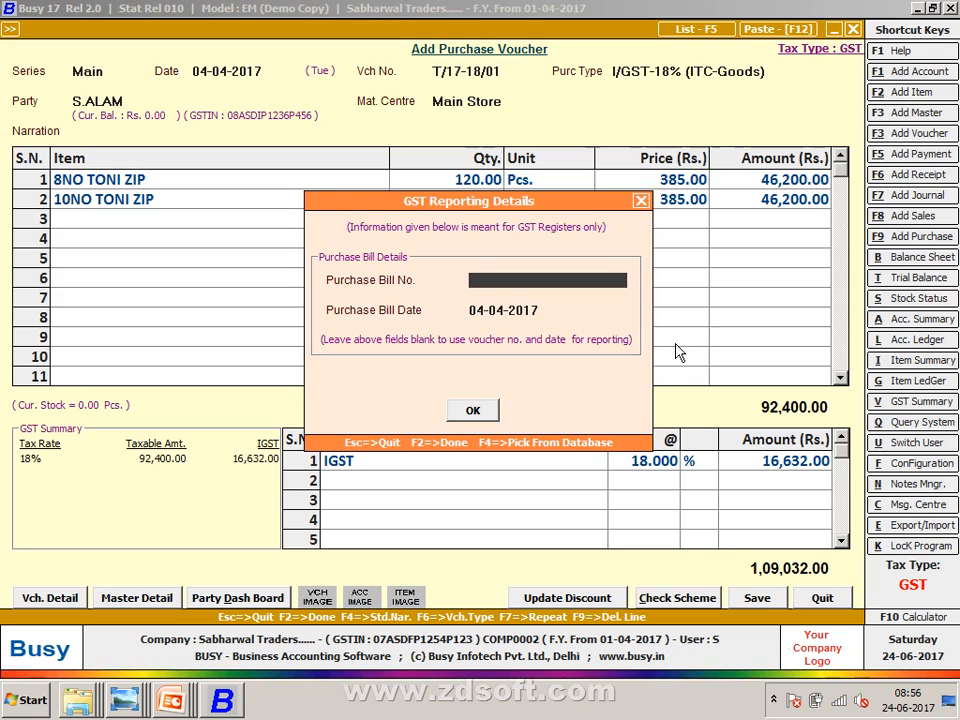
{"action": "type", "text": "T/17-18/01"}
{"action": "key", "text": "Return"}
{"action": "key", "text": "Return"}
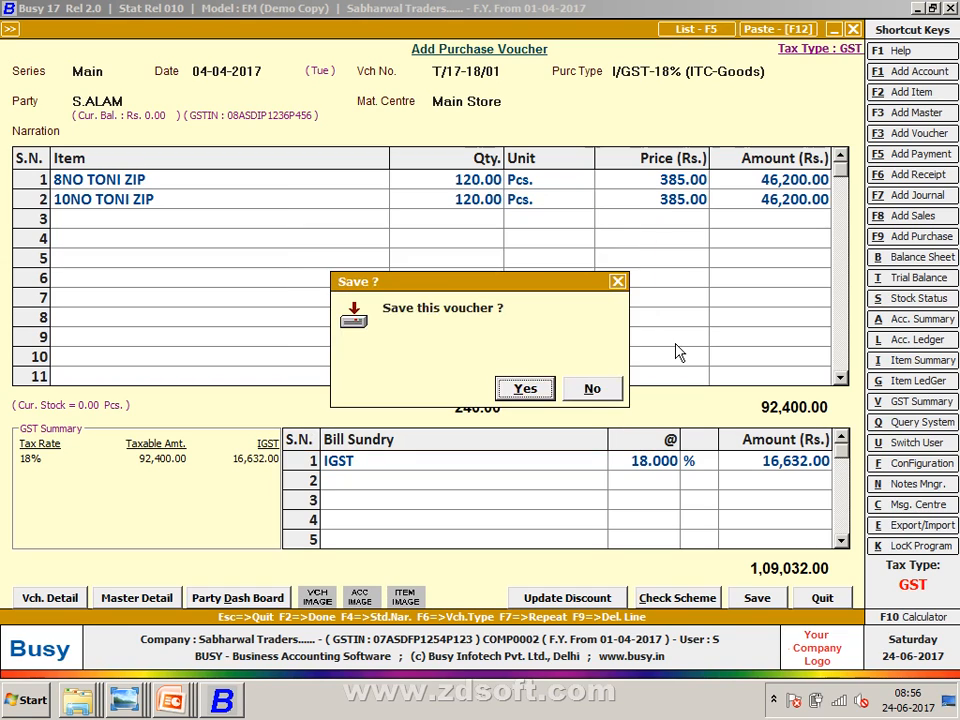
{"action": "key", "text": "Return"}
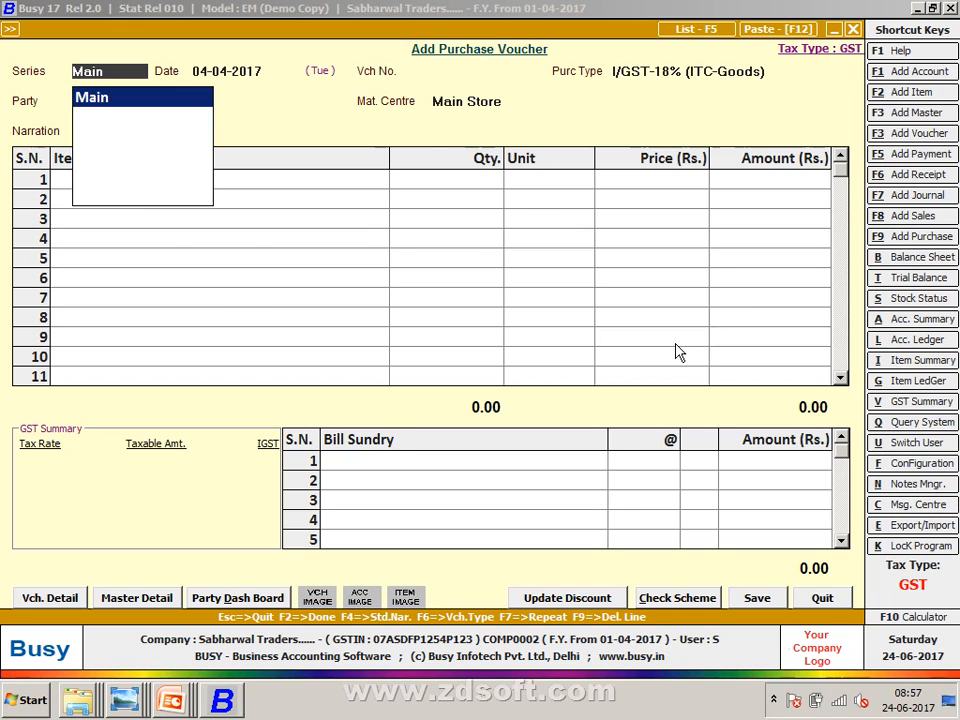
- Hide the purchases image viewer using the taskbar window options to bring Busy back into view
{"action": "key", "text": "alt+Tab"}
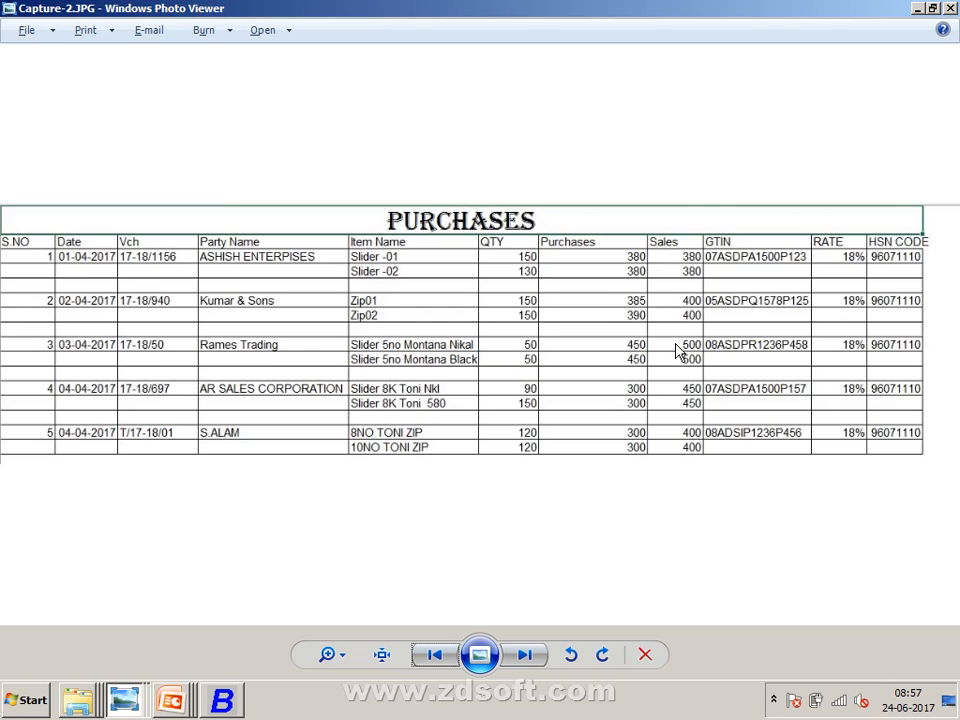
{"action": "right_click", "coordinate": [318, 707]}
{"action": "left_click", "coordinate": [321, 627]}
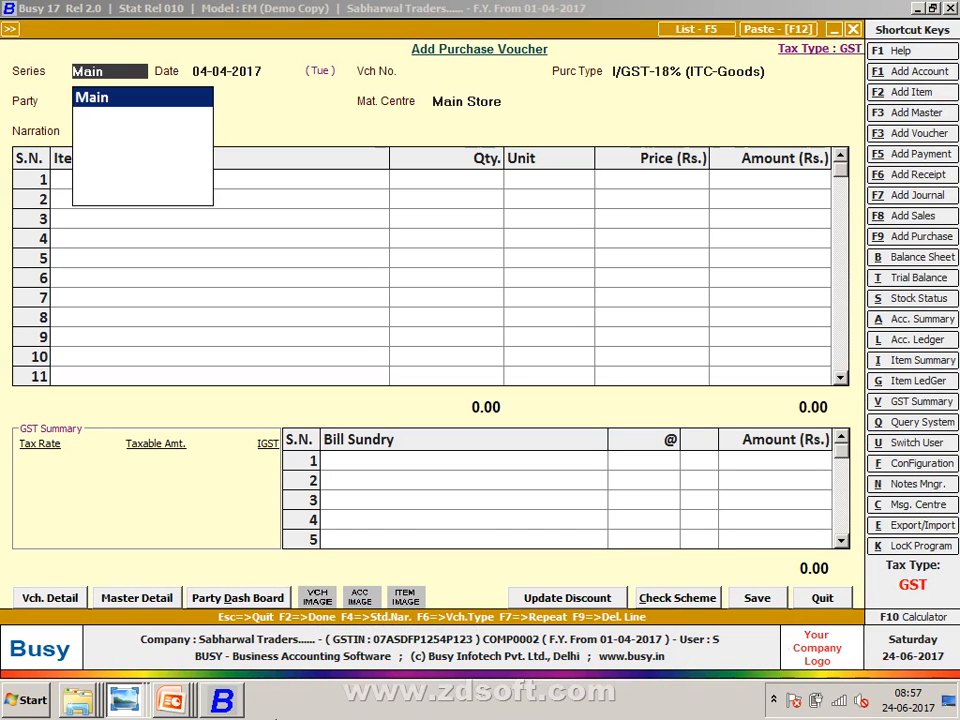
{"action": "right_click", "coordinate": [282, 706]}
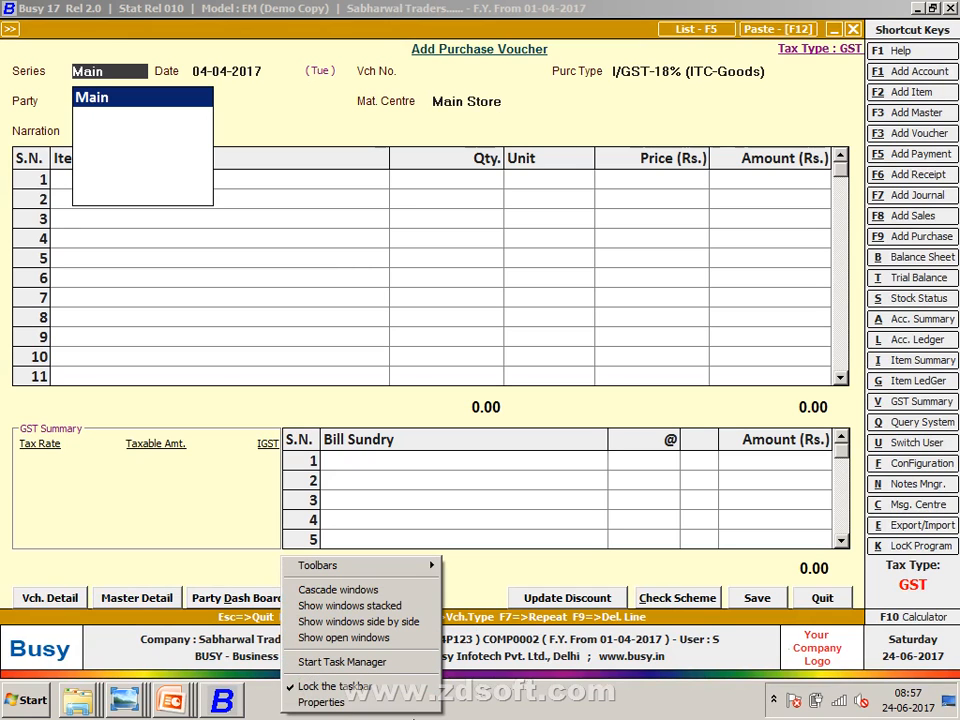
{"action": "left_click", "coordinate": [365, 637]}
{"action": "right_click", "coordinate": [352, 708]}
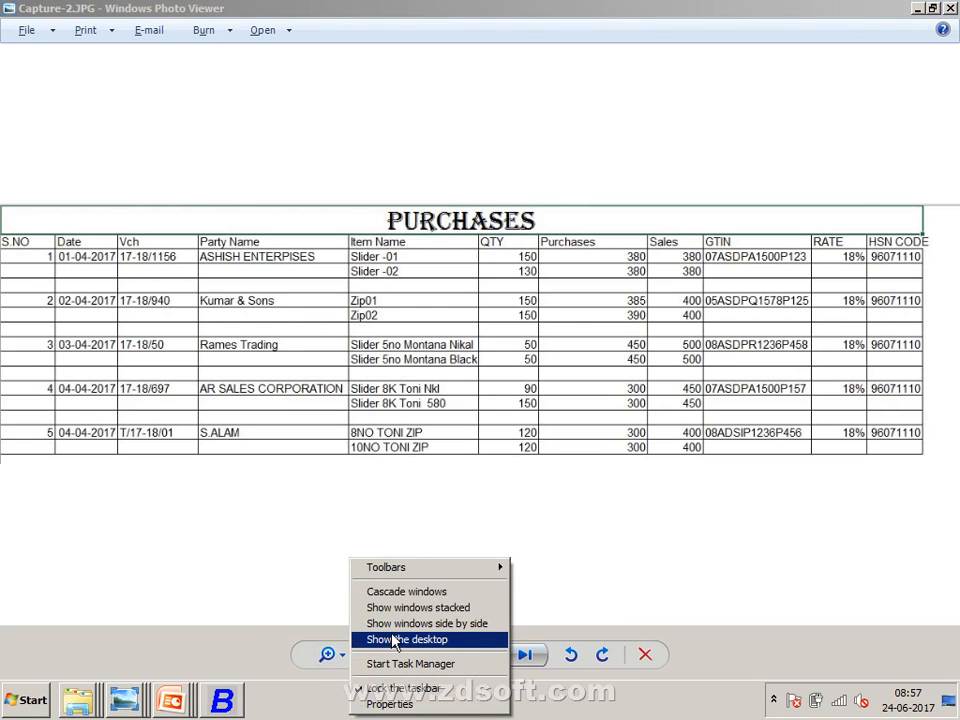
{"action": "left_click", "coordinate": [394, 642]}
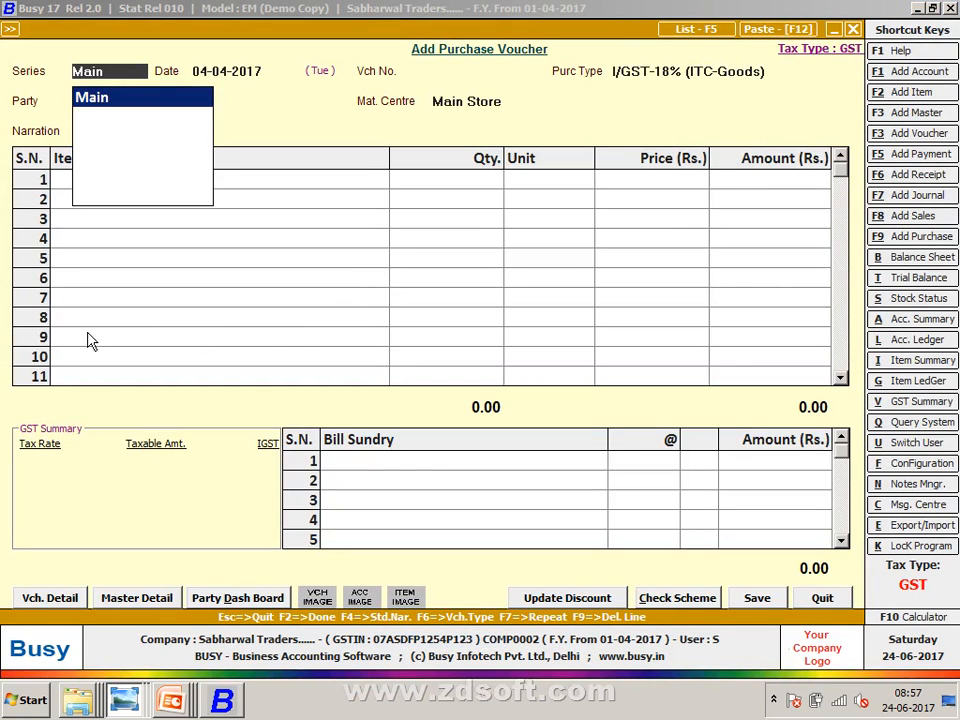
- Launch Mozilla Firefox from the Start menu
{"action": "left_click", "coordinate": [6, 711]}
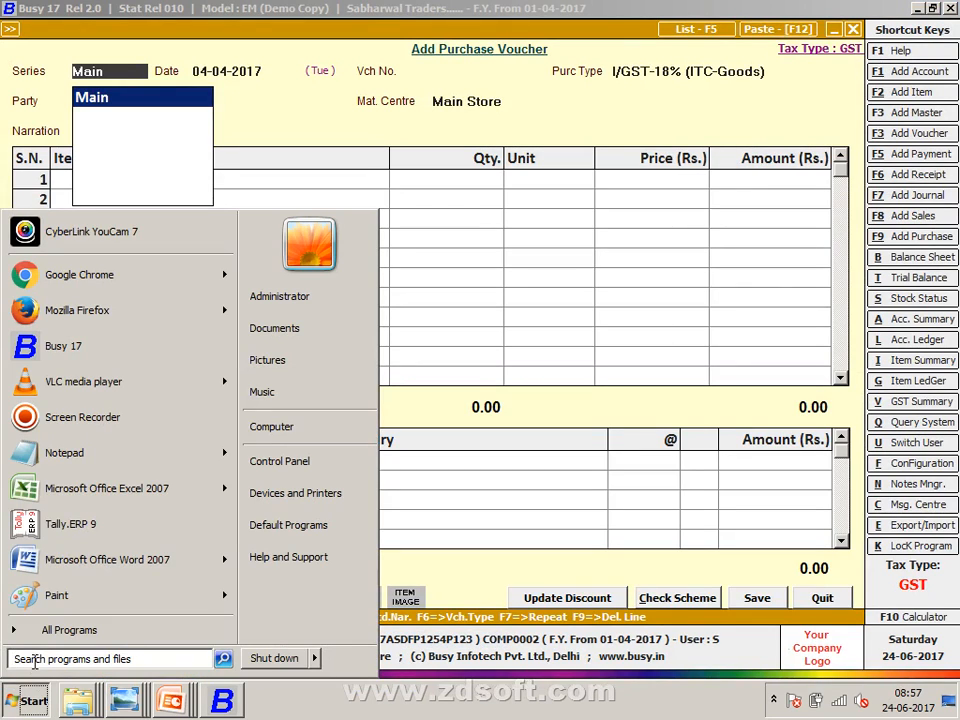
{"action": "left_click", "coordinate": [35, 315]}
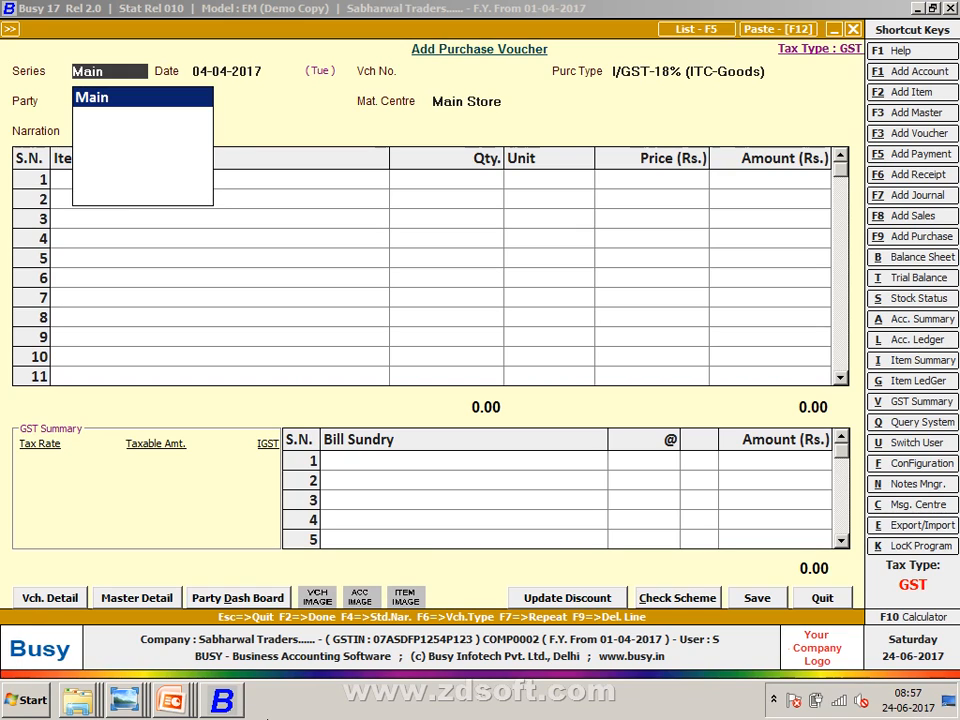
{"action": "right_click", "coordinate": [350, 715]}
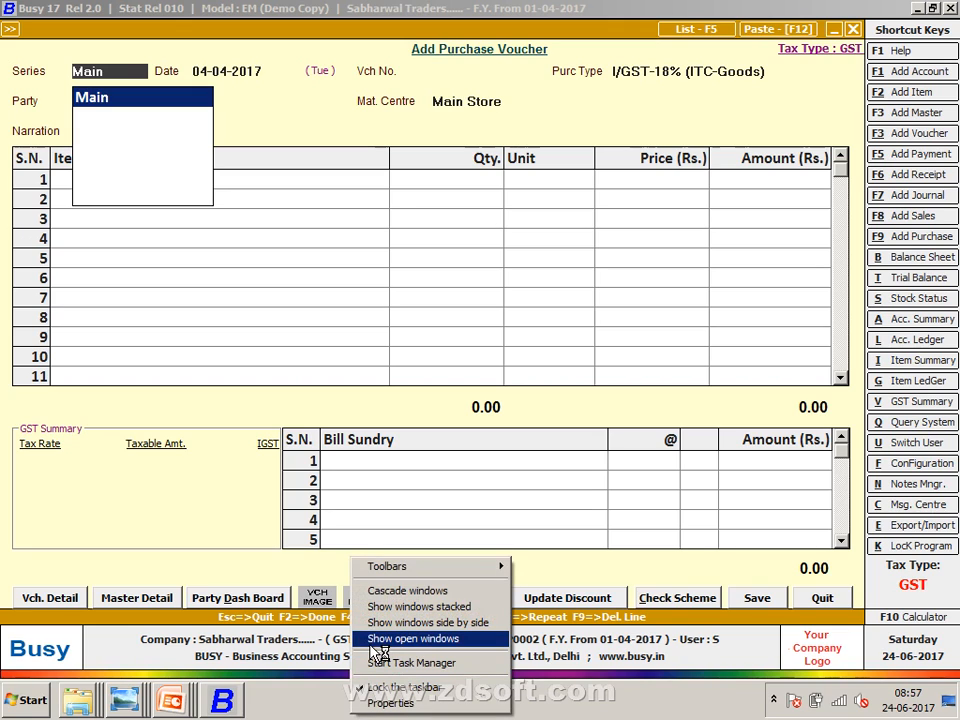
{"action": "left_click", "coordinate": [294, 672]}
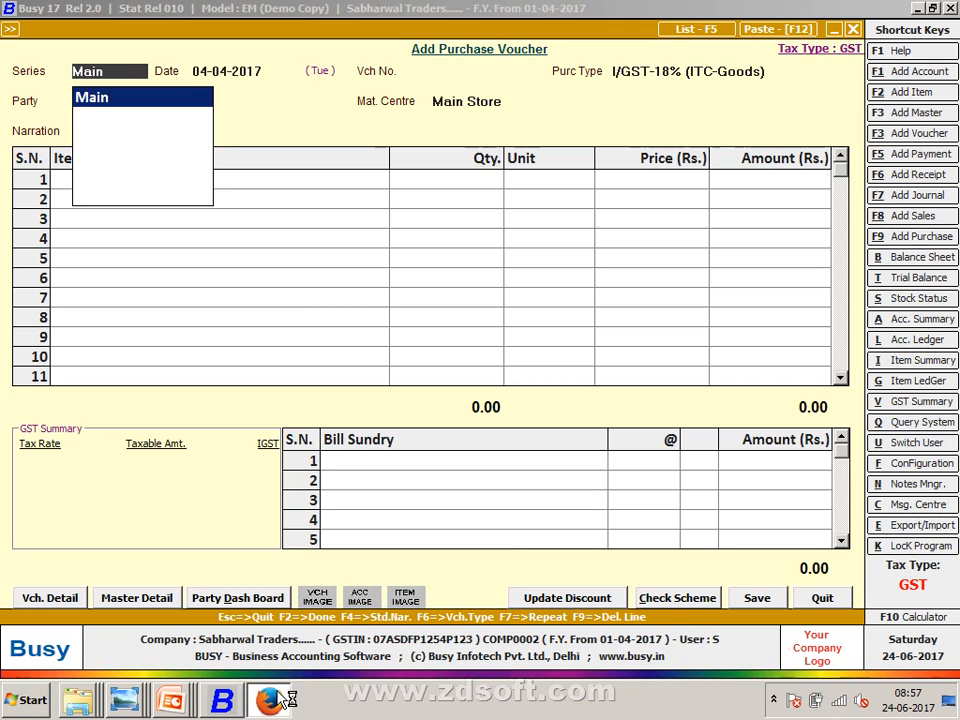
- Search for GOOGLE in Firefox and open the Google homepage
{"action": "left_click", "coordinate": [278, 700]}
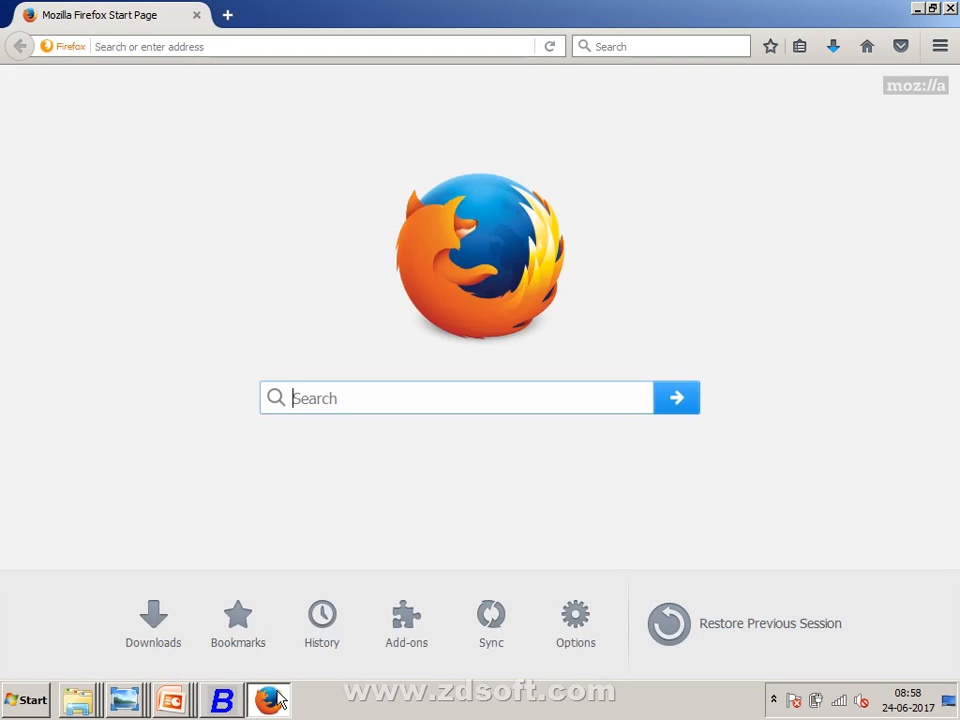
{"action": "type", "text": "GOOGL"}
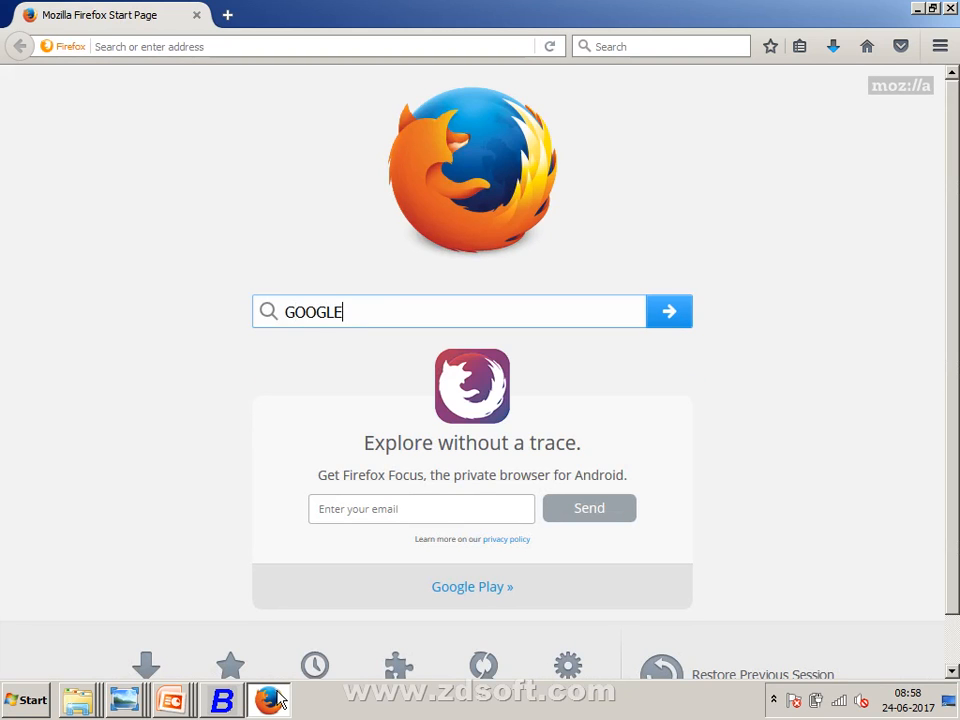
{"action": "type", "text": "E"}
{"action": "key", "text": "Return"}
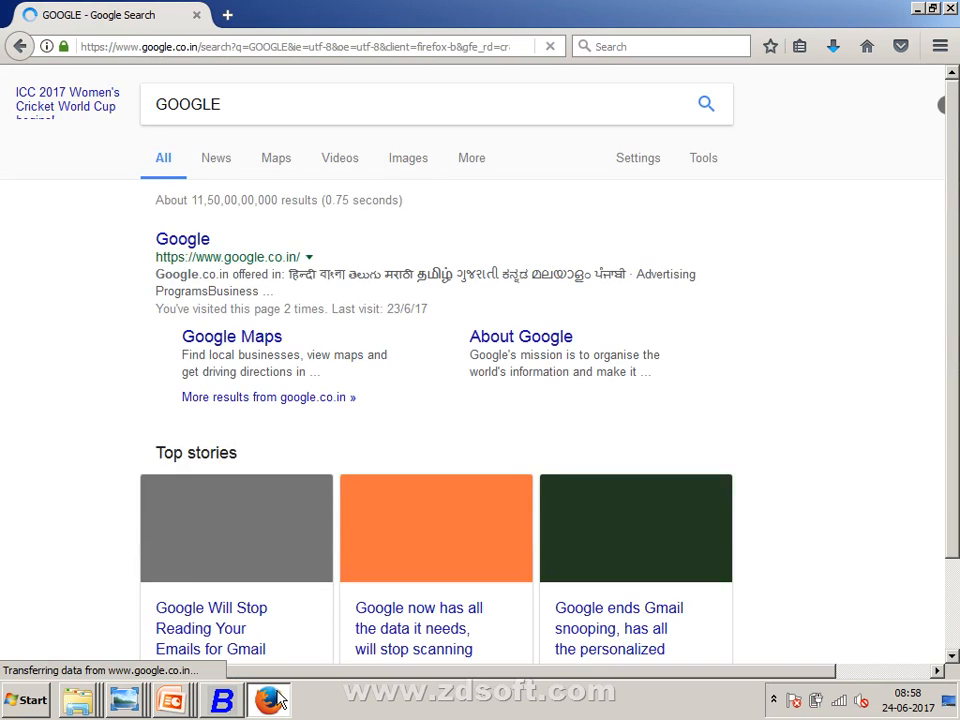
{"action": "left_click", "coordinate": [192, 245]}
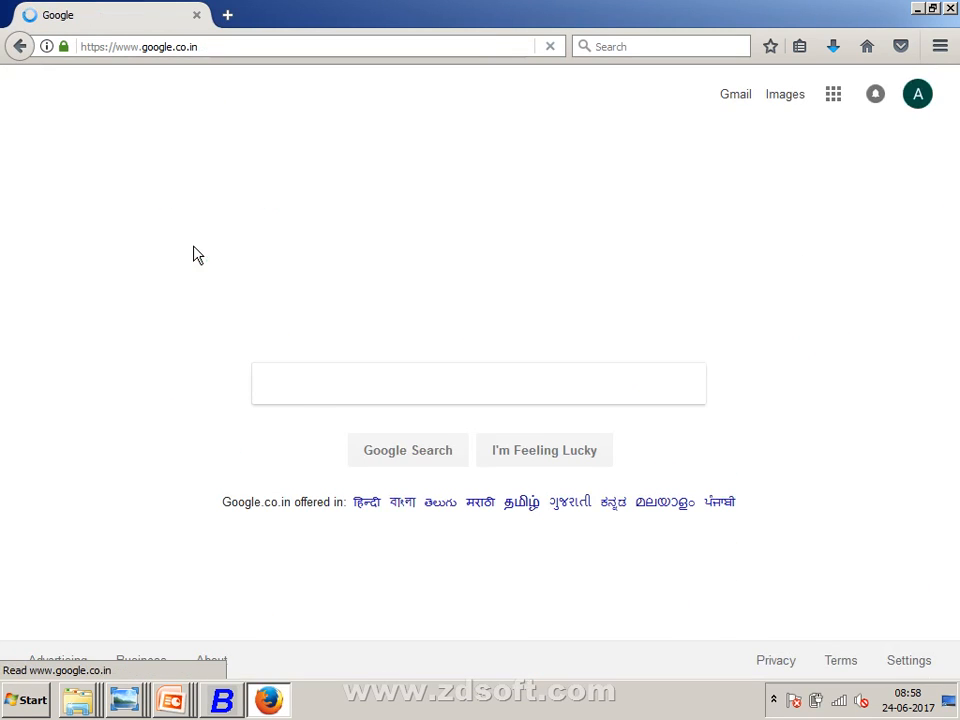
- Search Google for 'hsn code cyber' and open the cybex.in HS Code result
{"action": "left_click", "coordinate": [313, 397]}
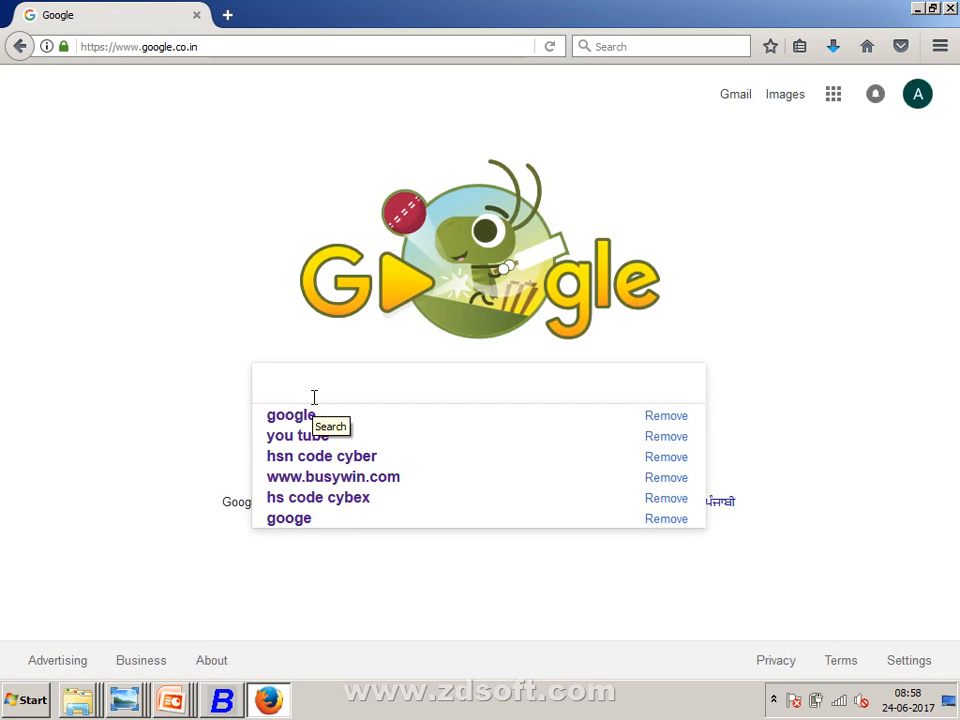
{"action": "type", "text": "HSN CODE"}
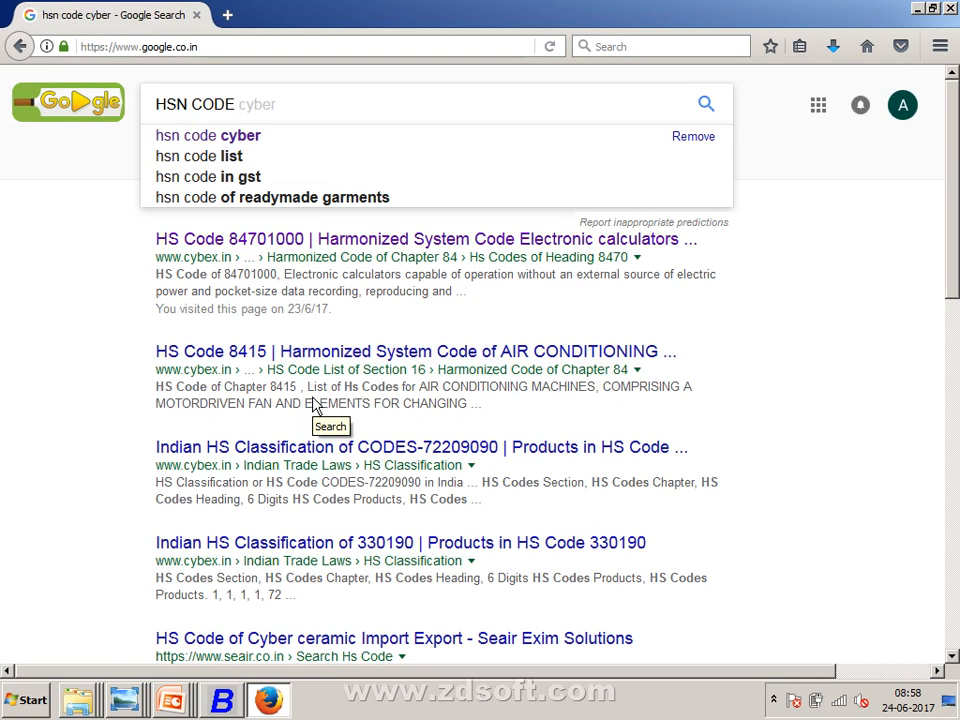
{"action": "key", "text": "Down"}
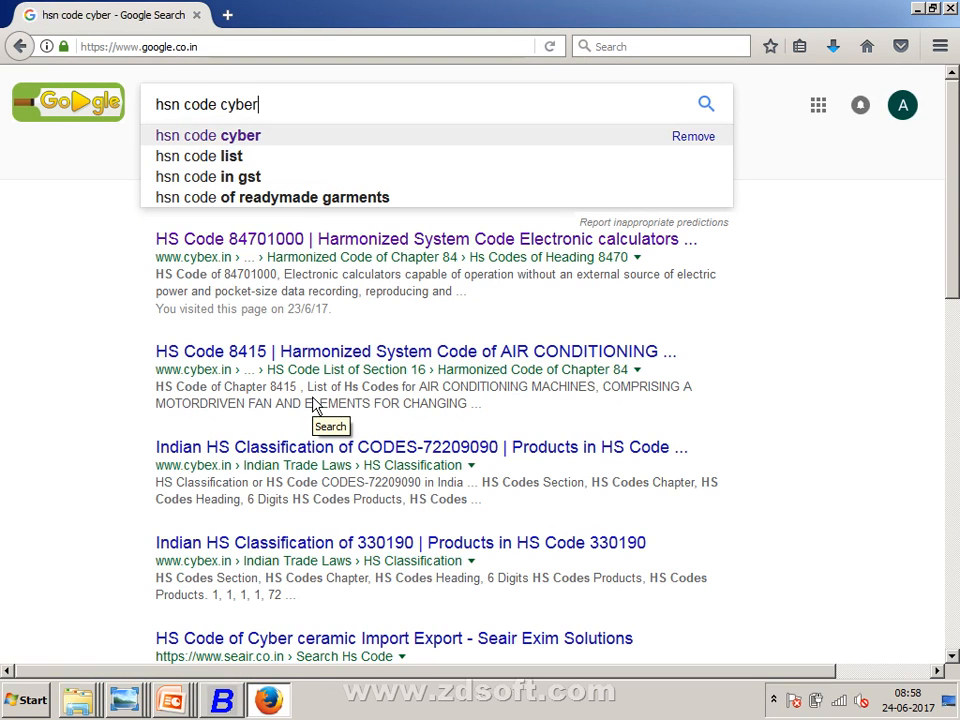
{"action": "key", "text": "Return"}
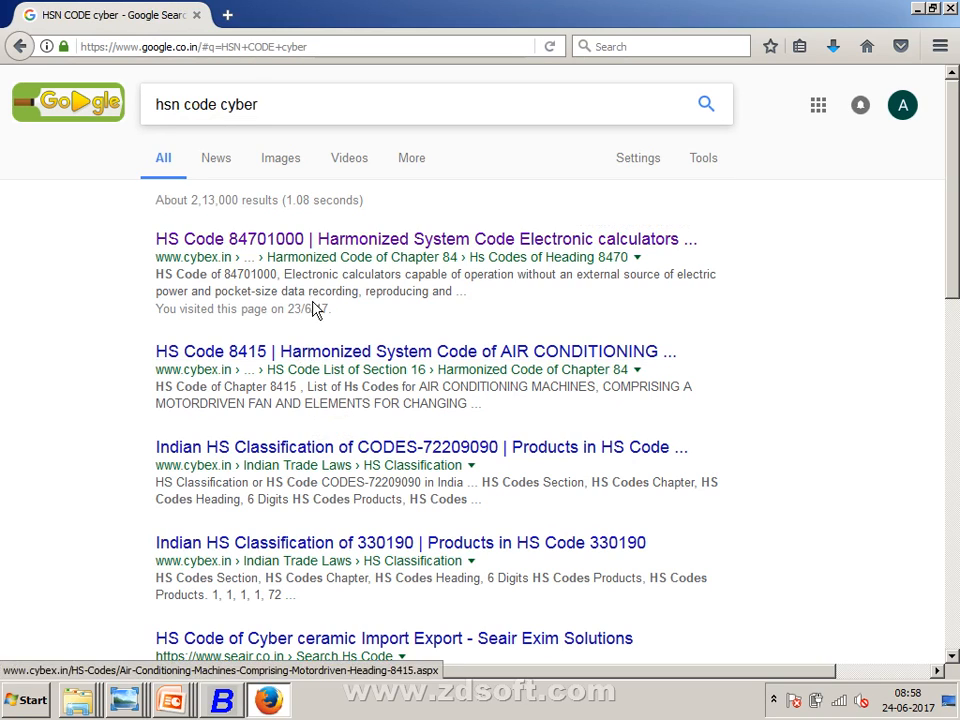
{"action": "left_click", "coordinate": [355, 248]}
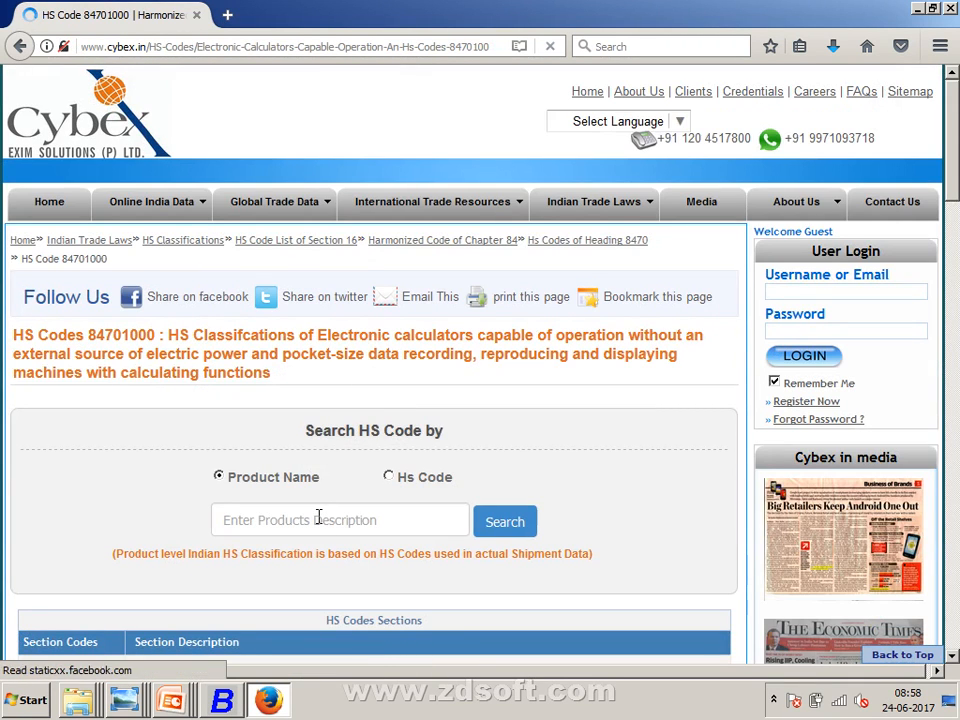
- Run a Cybex product-name HS code search for ZIP FASTNERS
{"action": "left_click", "coordinate": [318, 517]}
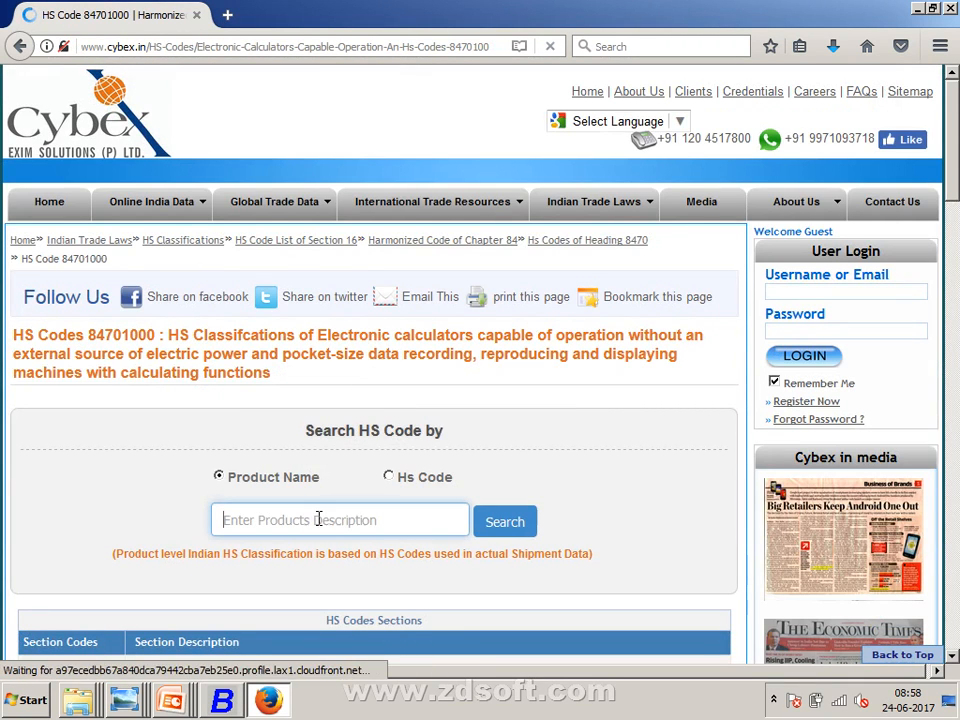
{"action": "scroll", "coordinate": [326, 478], "scroll_direction": "down", "scroll_amount": 1}
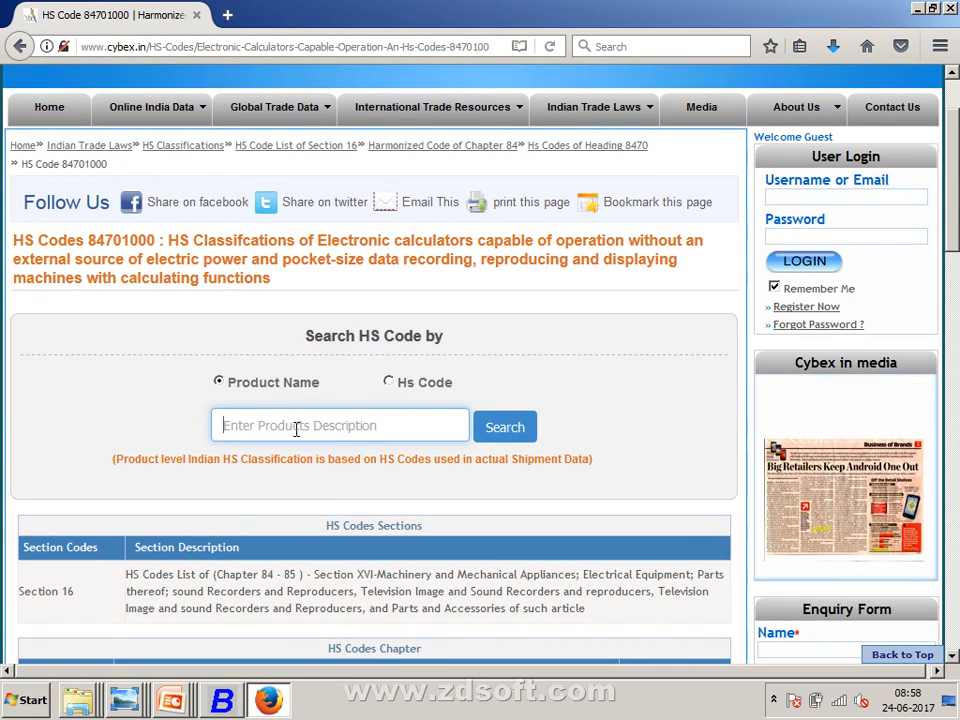
{"action": "left_click", "coordinate": [236, 426]}
{"action": "type", "text": "ZIP"}
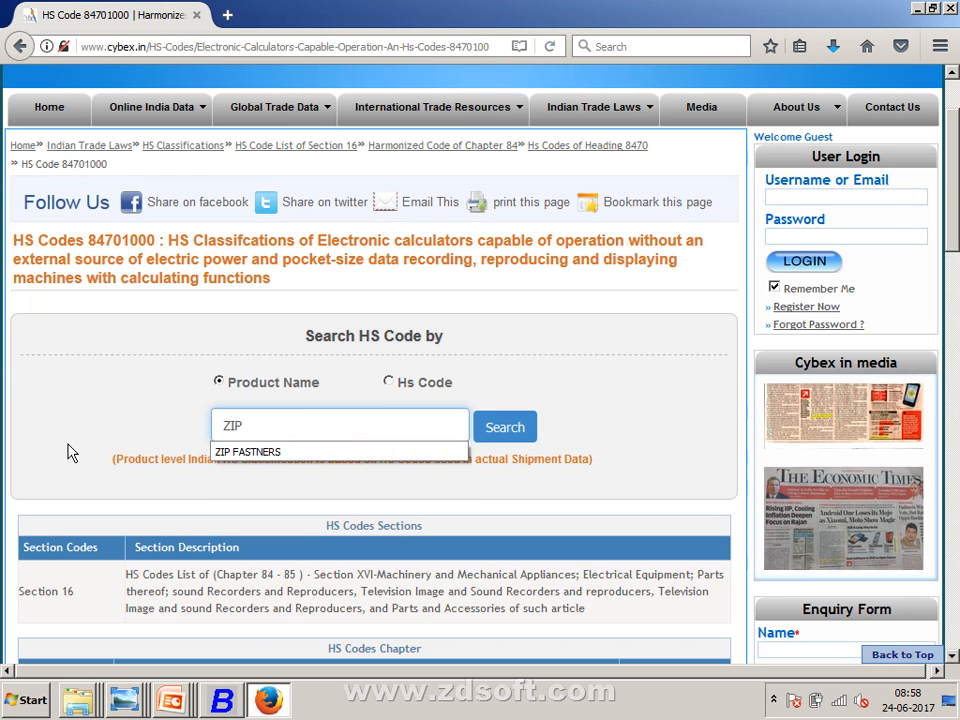
{"action": "key", "text": "Down"}
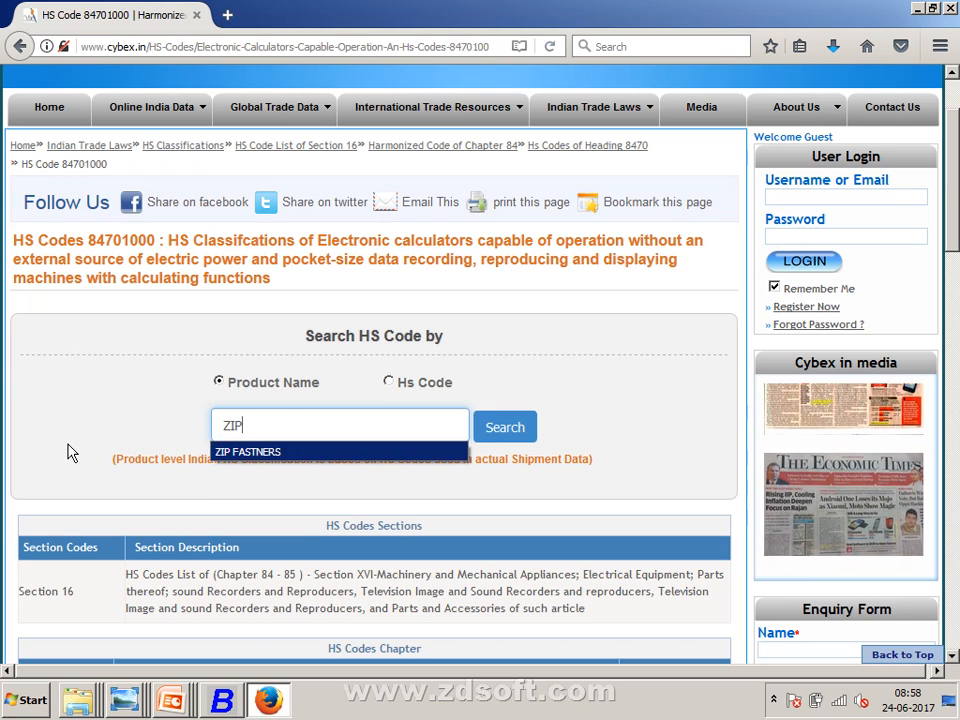
{"action": "key", "text": "Return"}
{"action": "key", "text": "Return"}
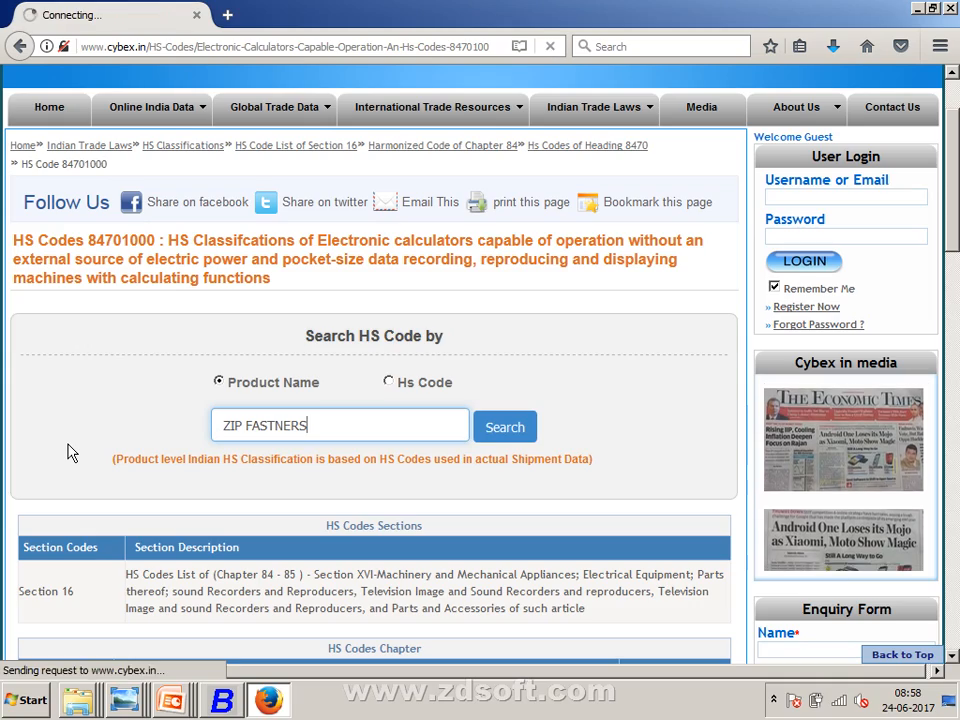
- Review the zip fastener HS codes 96071110, 96071910 and 96071990 in the results
{"action": "scroll", "coordinate": [70, 453], "scroll_direction": "down", "scroll_amount": 4}
{"action": "scroll", "coordinate": [69, 452], "scroll_direction": "down", "scroll_amount": 2}
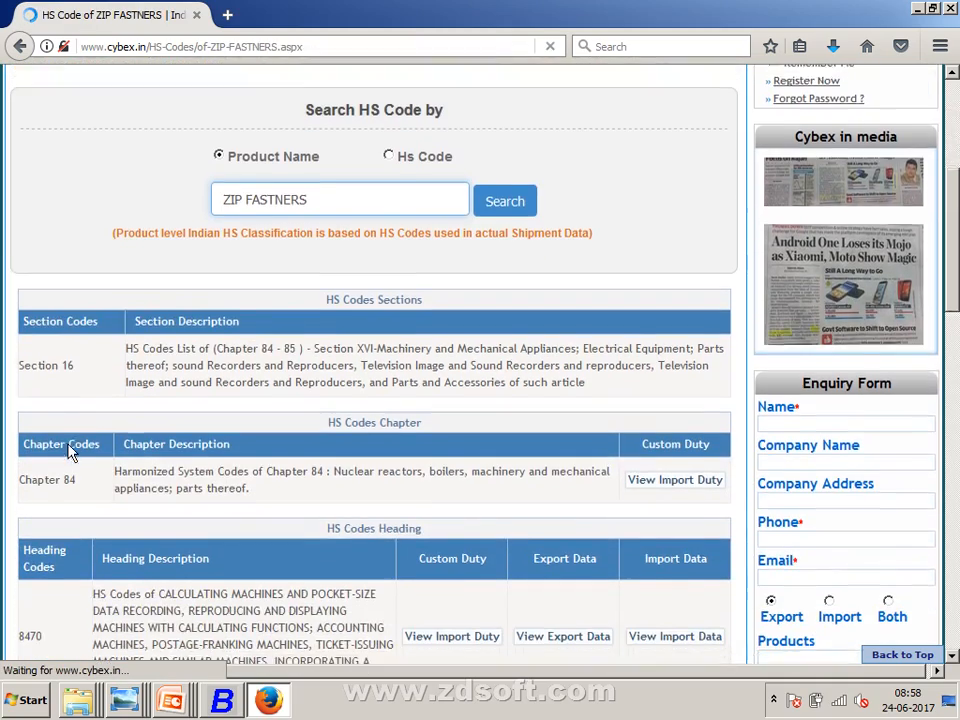
{"action": "scroll", "coordinate": [67, 453], "scroll_direction": "down", "scroll_amount": 8}
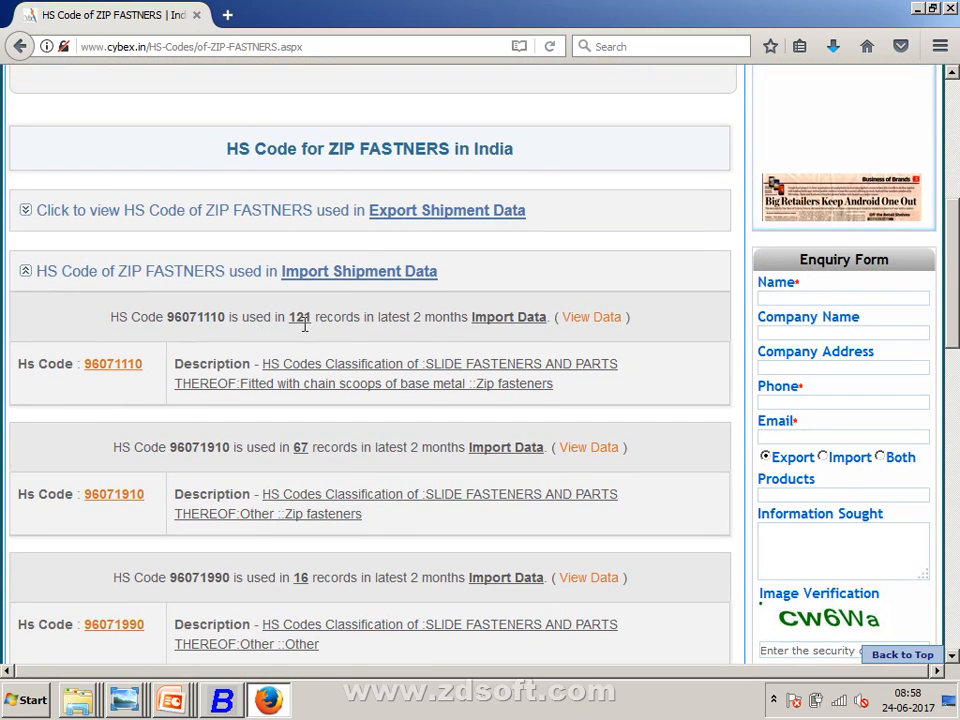
{"action": "scroll", "coordinate": [275, 383], "scroll_direction": "down", "scroll_amount": 5}
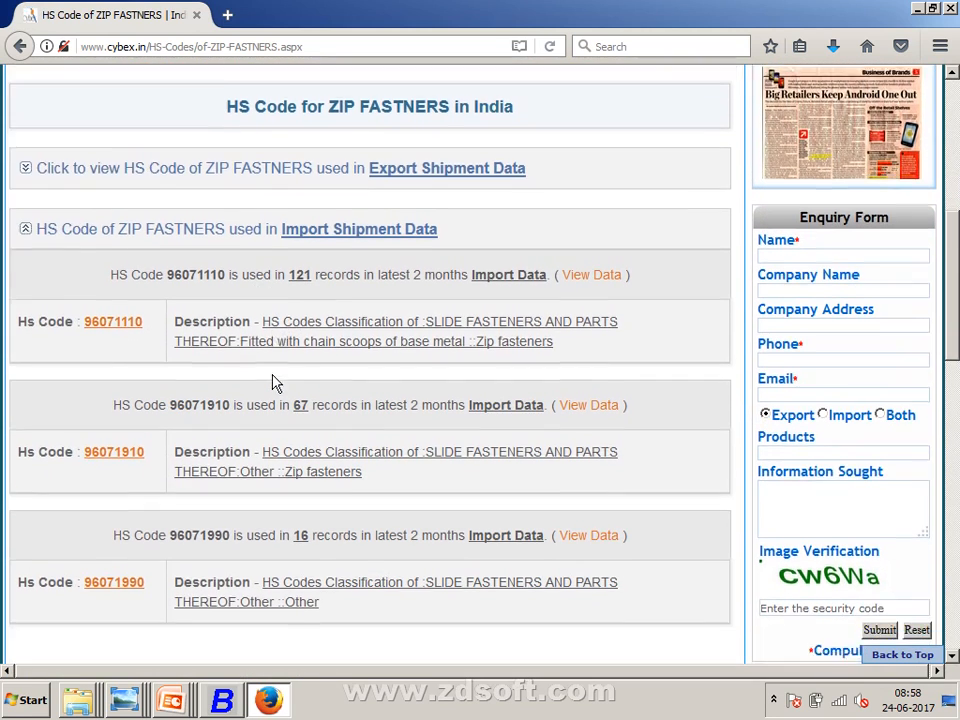
{"action": "scroll", "coordinate": [275, 376], "scroll_direction": "up", "scroll_amount": 7}
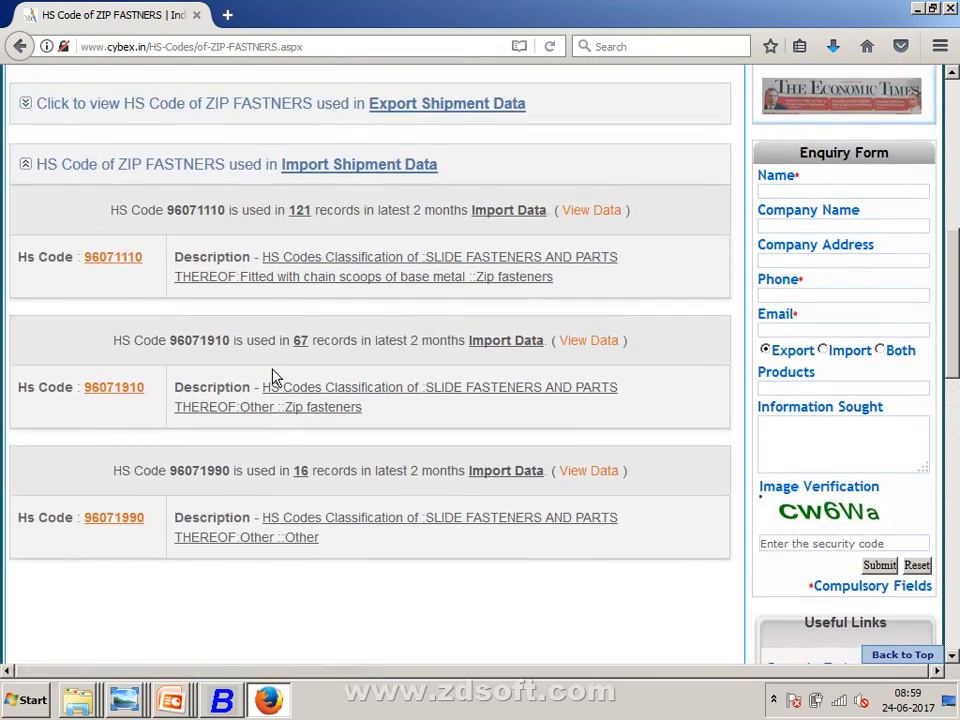
{"action": "scroll", "coordinate": [277, 364], "scroll_direction": "up", "scroll_amount": 2}
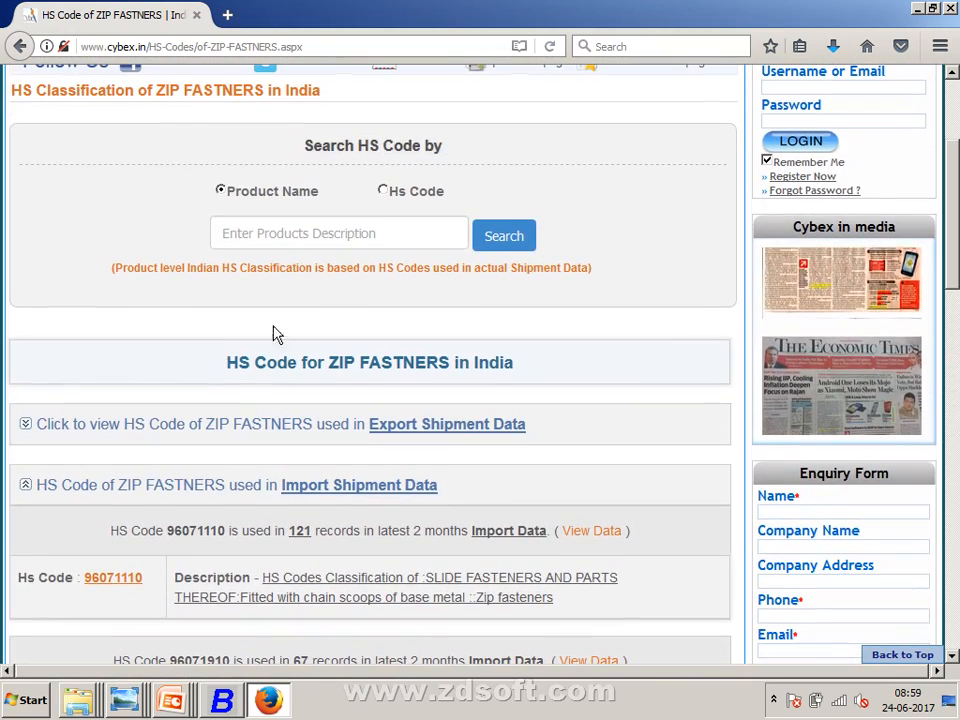
{"action": "scroll", "coordinate": [287, 366], "scroll_direction": "down", "scroll_amount": 4}
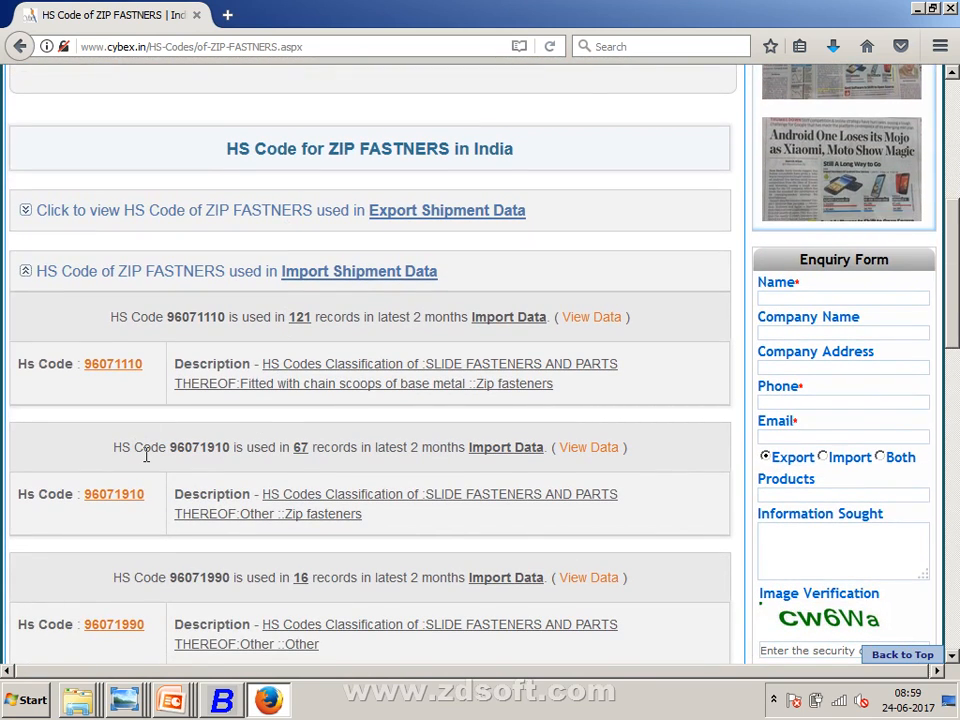
{"action": "scroll", "coordinate": [146, 455], "scroll_direction": "down", "scroll_amount": 2}
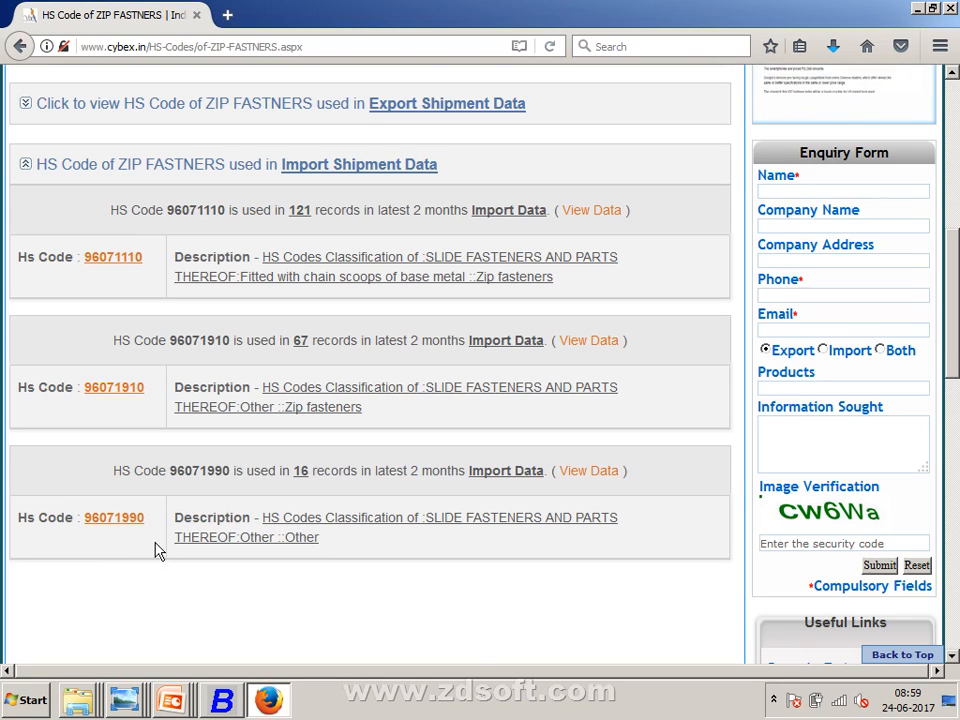
{"action": "right_click", "coordinate": [437, 700]}
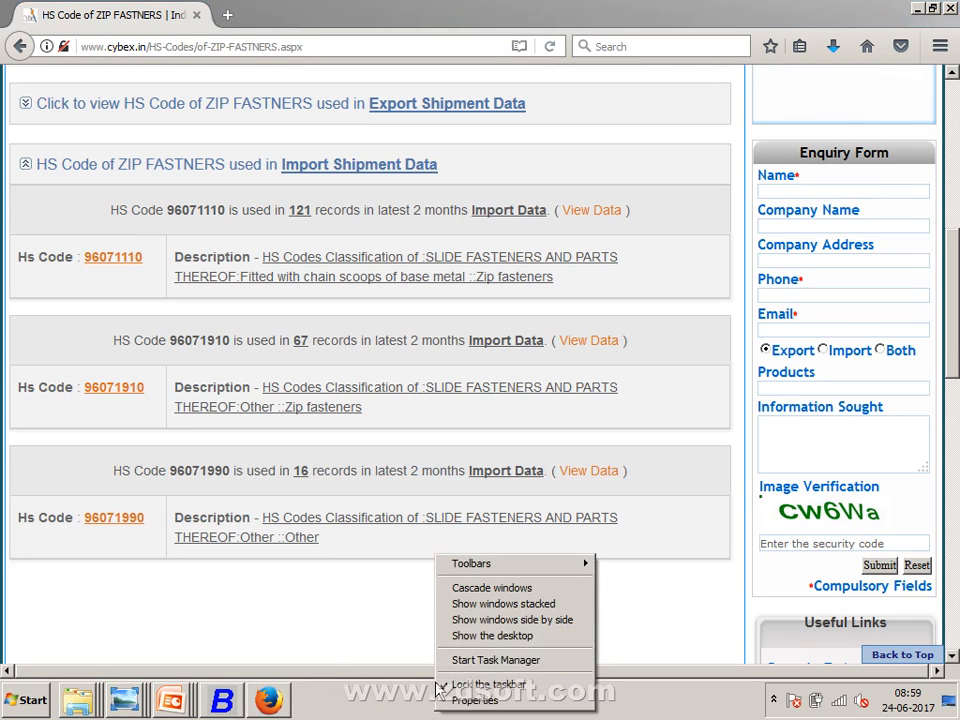
- Show the desktop and bring up the screen recorder's controls from the notification area
{"action": "left_click", "coordinate": [458, 636]}
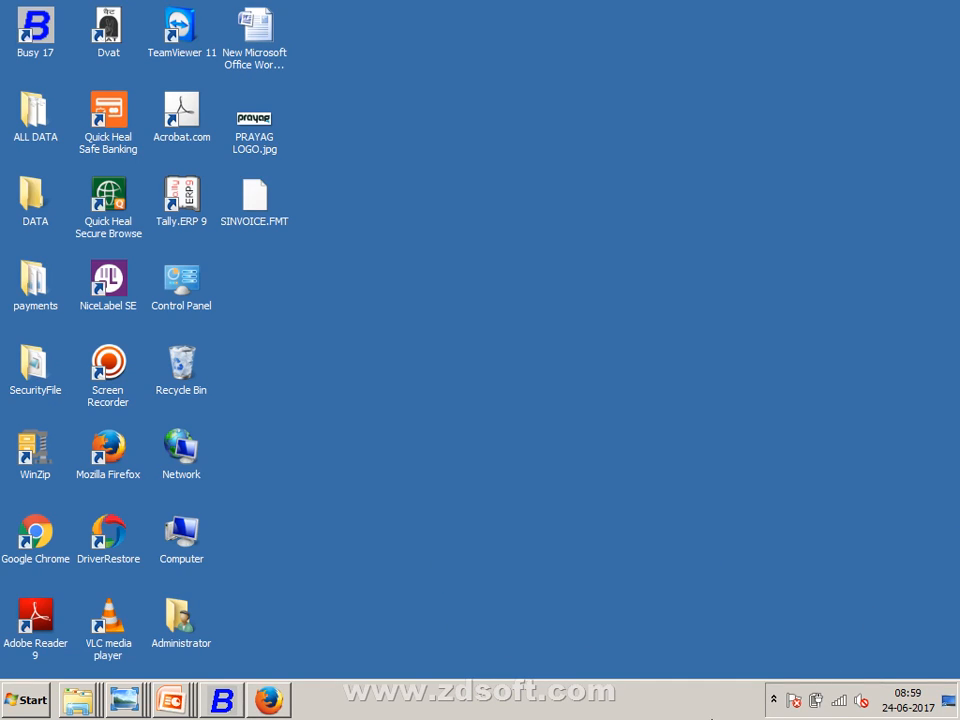
{"action": "left_click", "coordinate": [773, 699]}
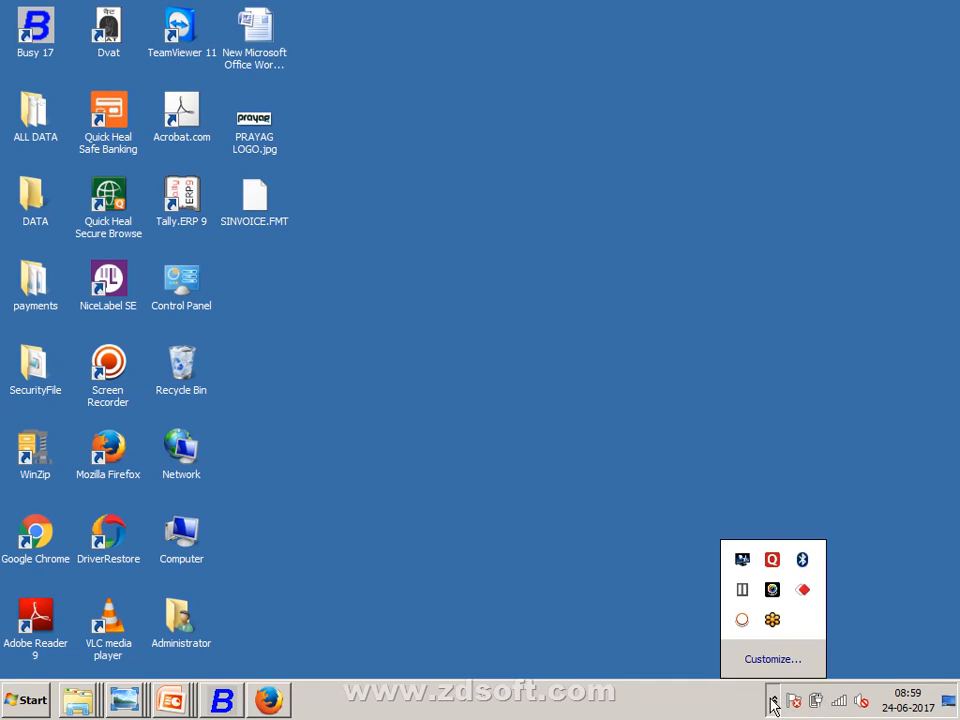
{"action": "left_click", "coordinate": [742, 621]}
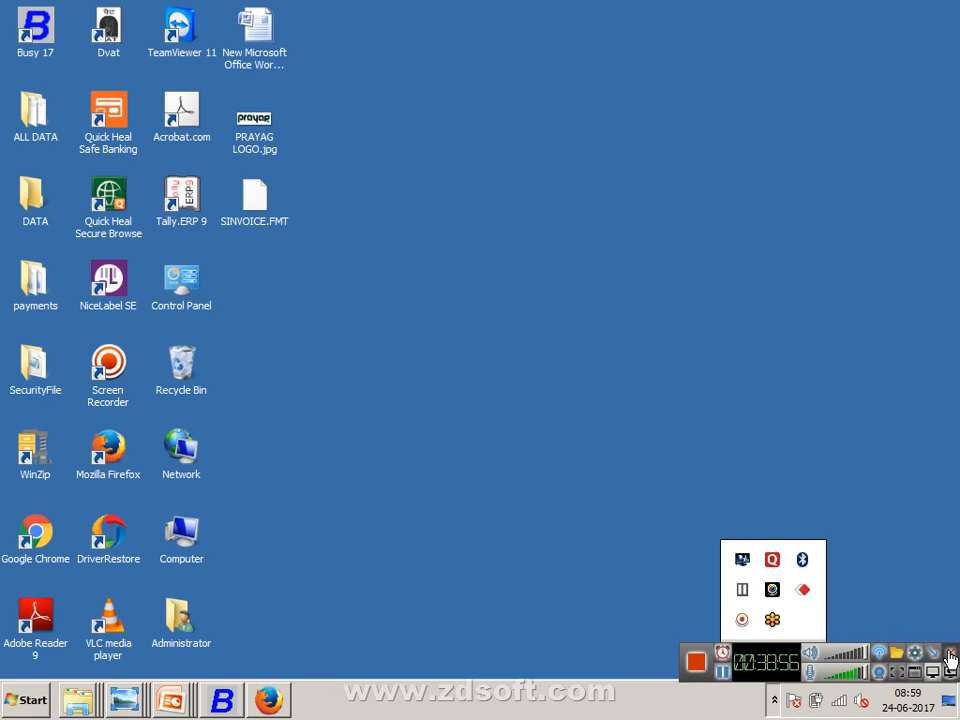